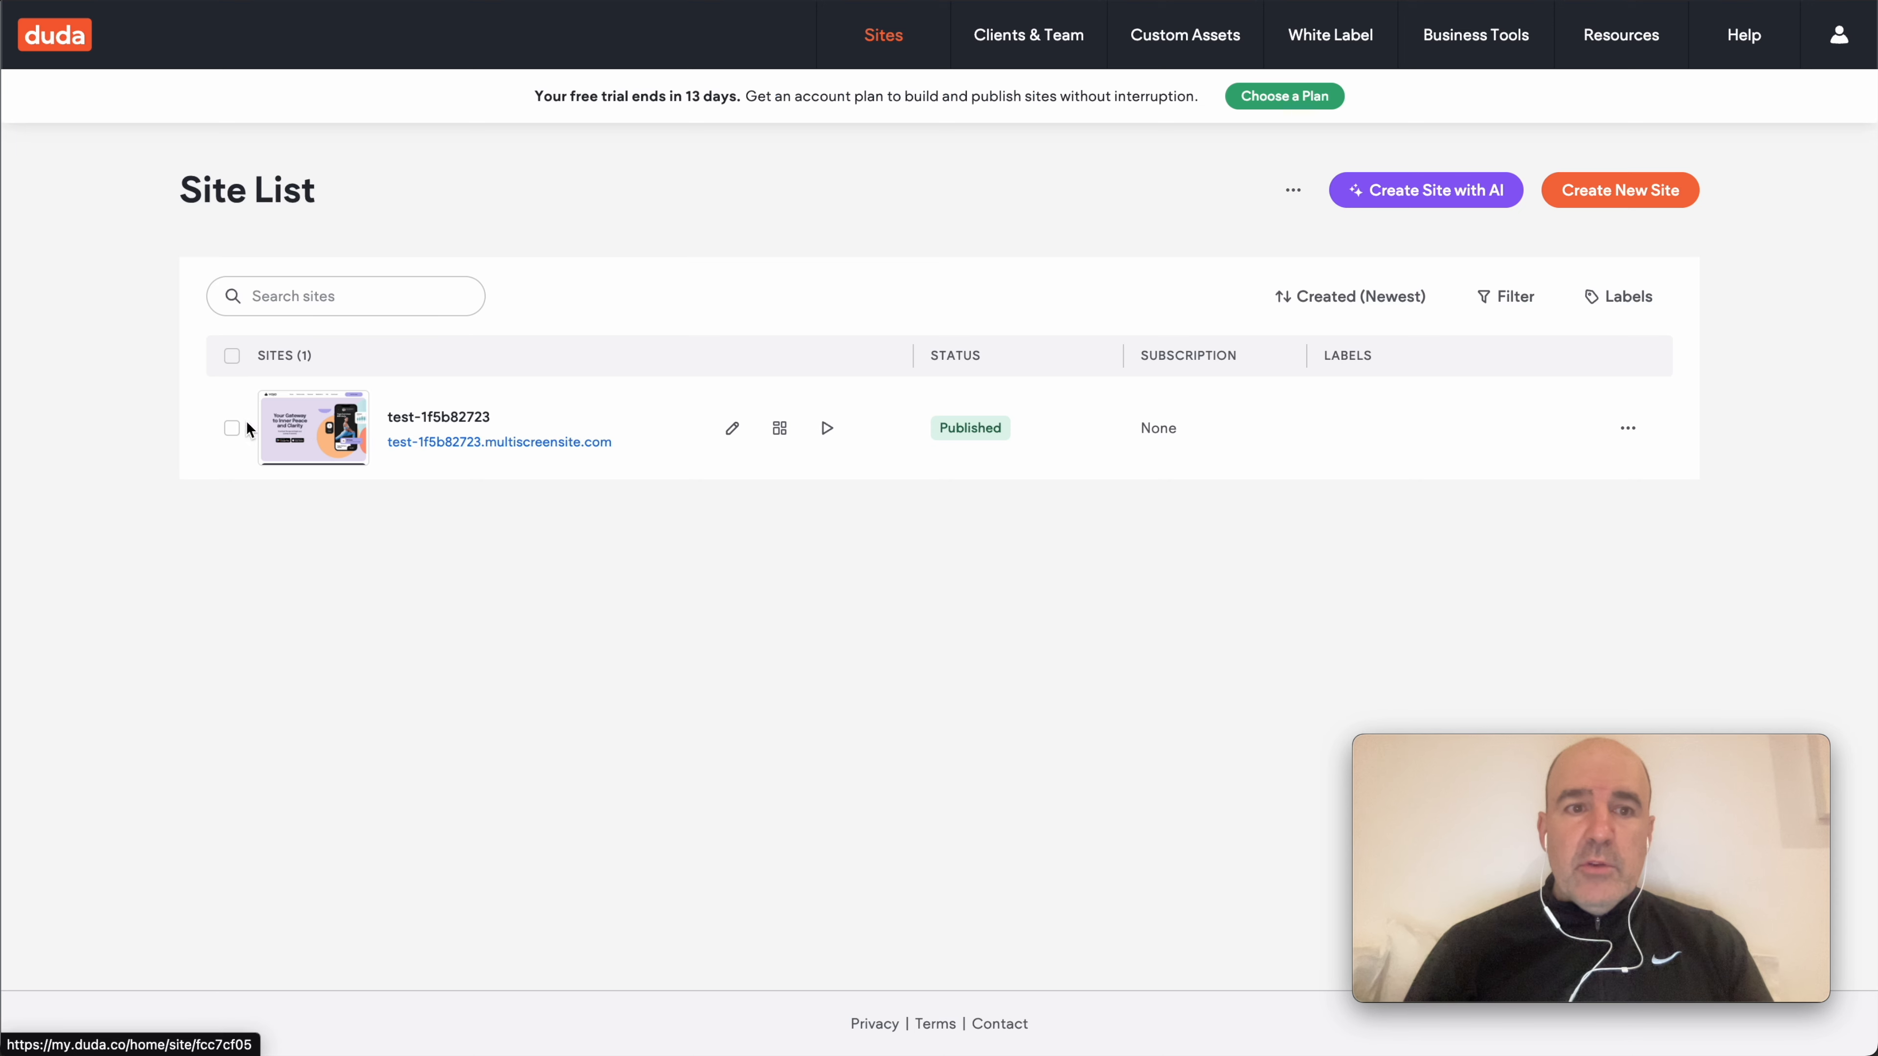
- Open the YOJO site in the Duda editor from the Site List
click(824, 427)
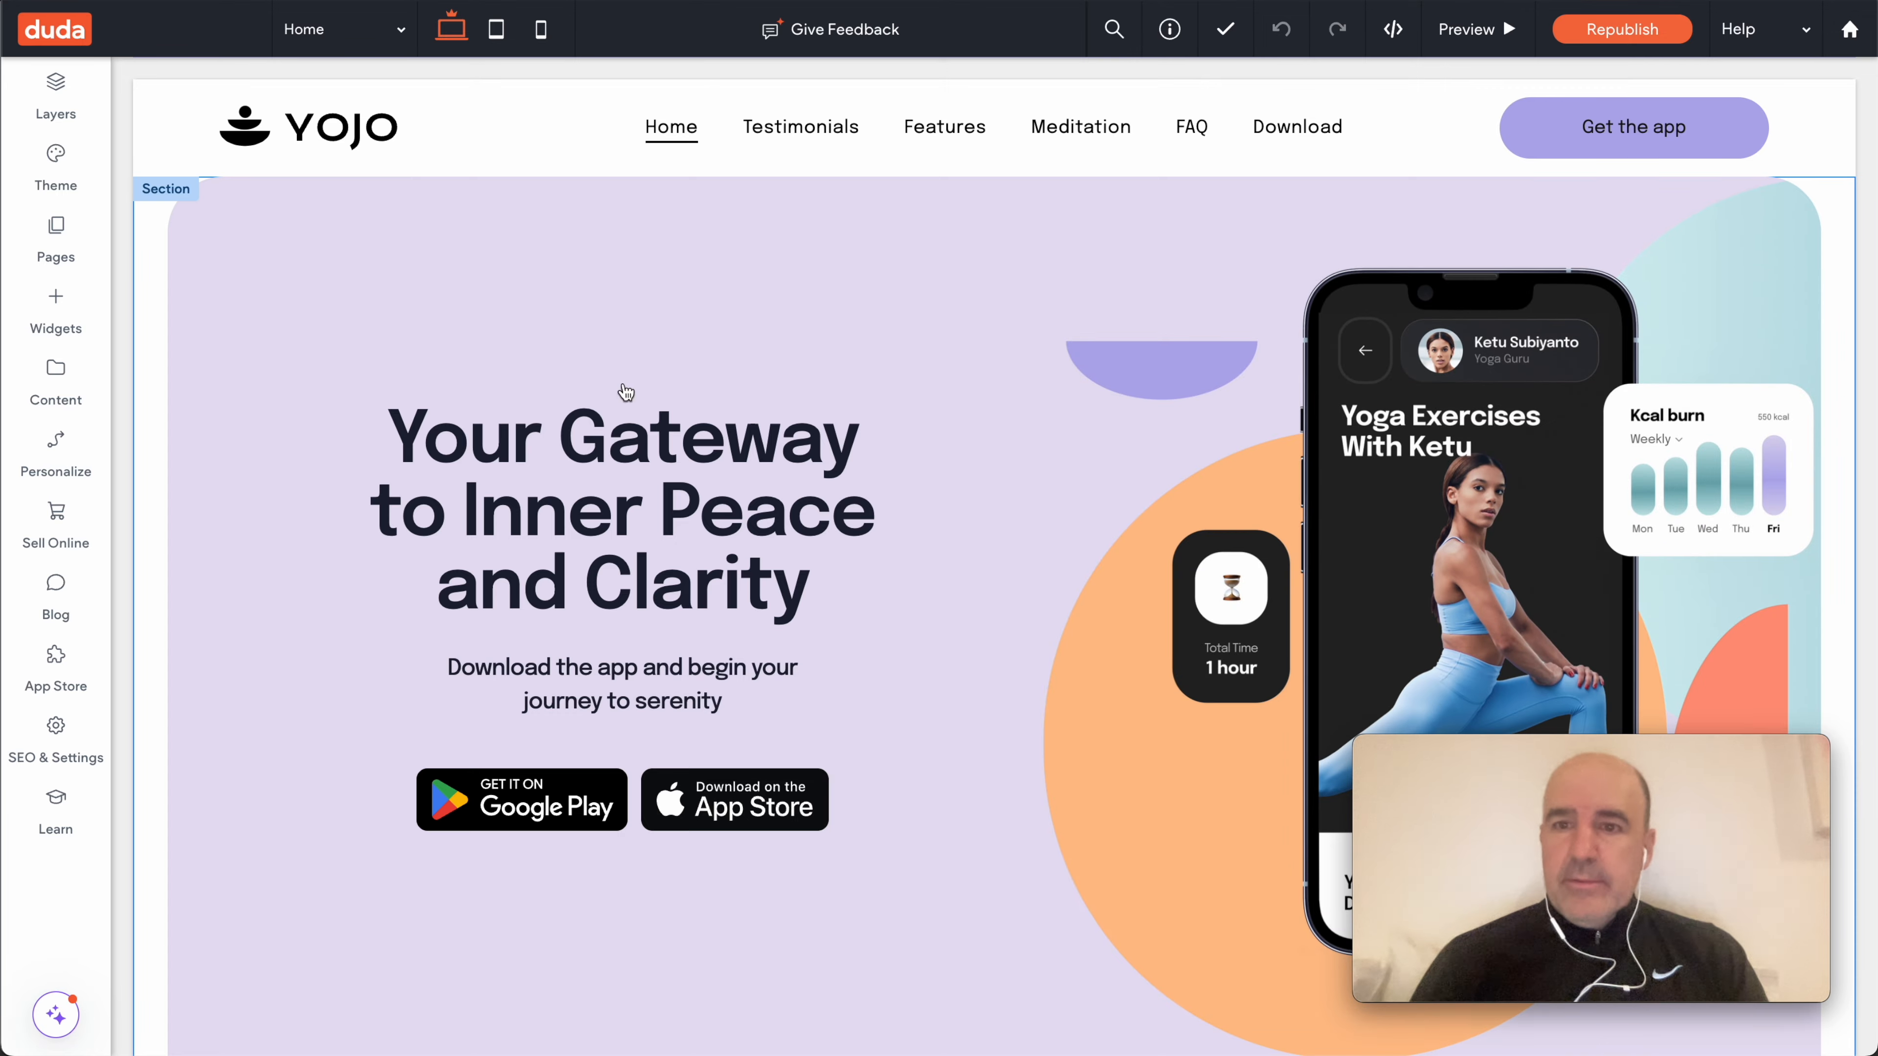
- Browse the YOJO home page, select the hero column and section, and show the Widgets panel
scroll(935, 556, down, 15)
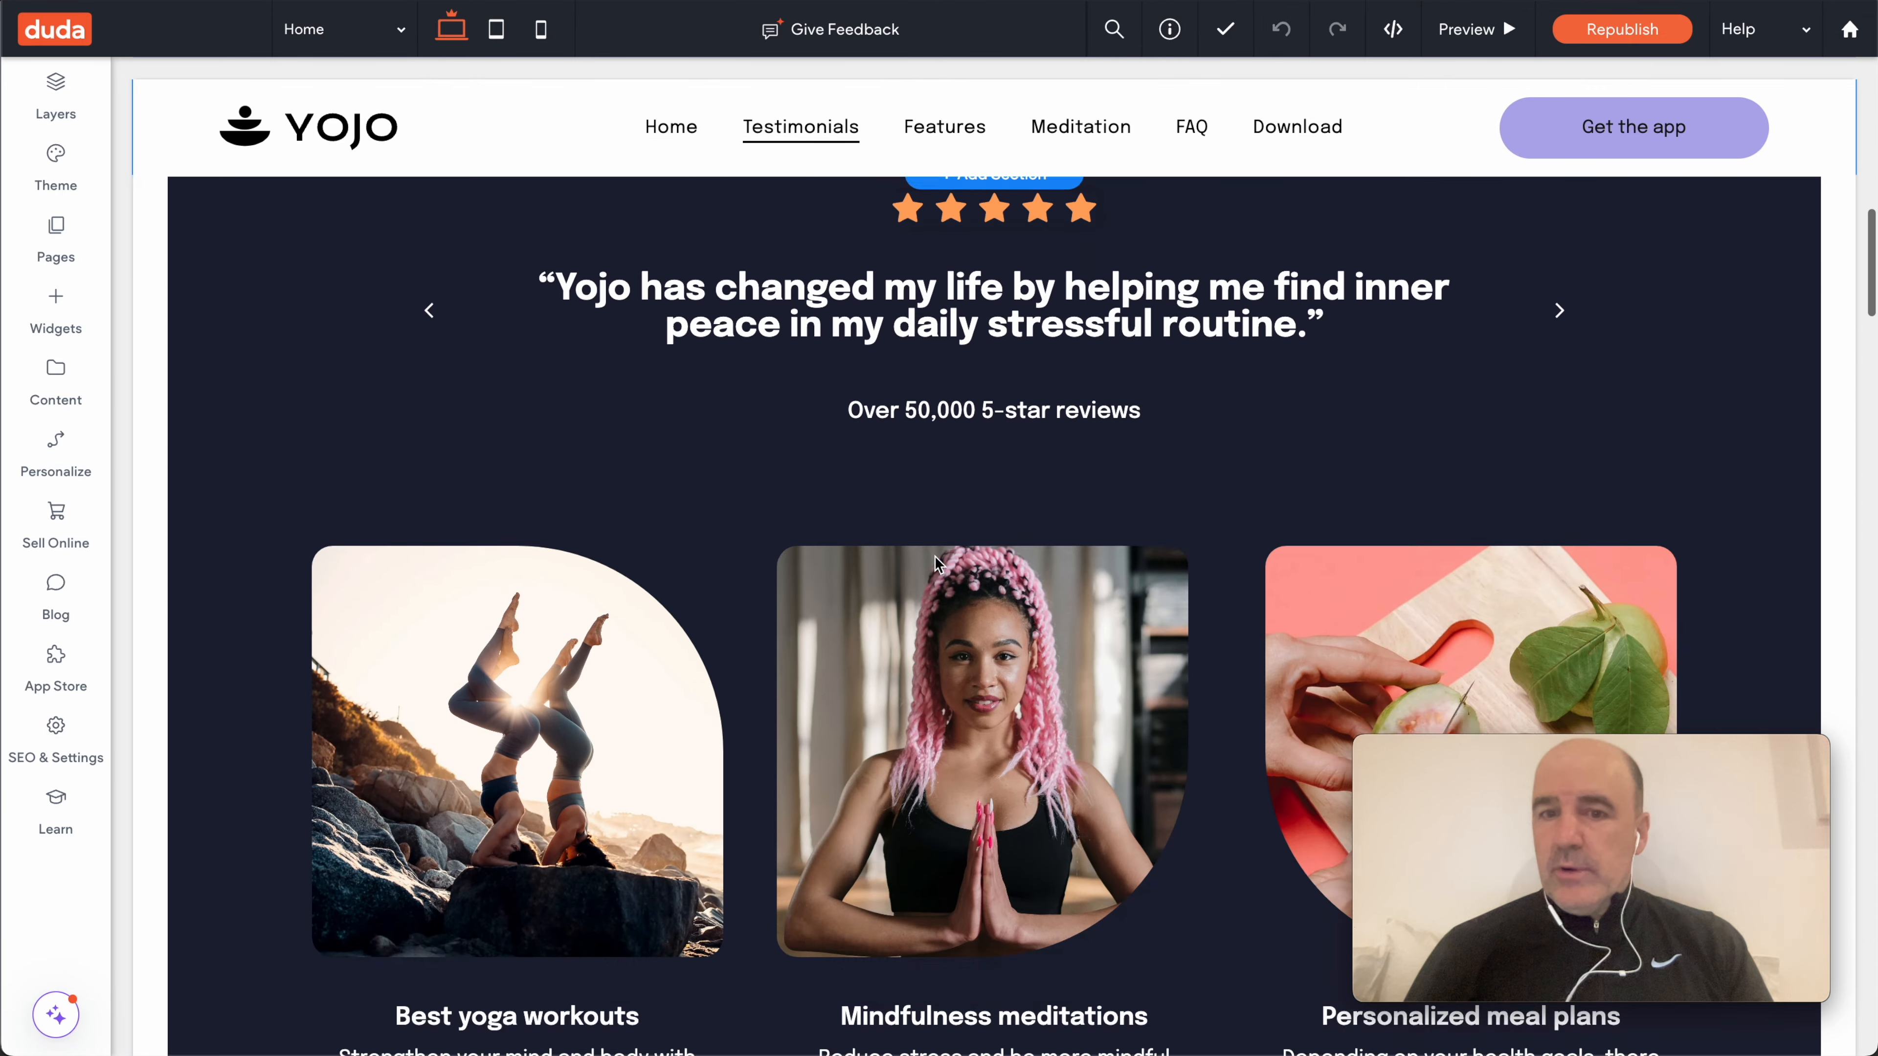
click(935, 556)
scroll(914, 434, up, 10)
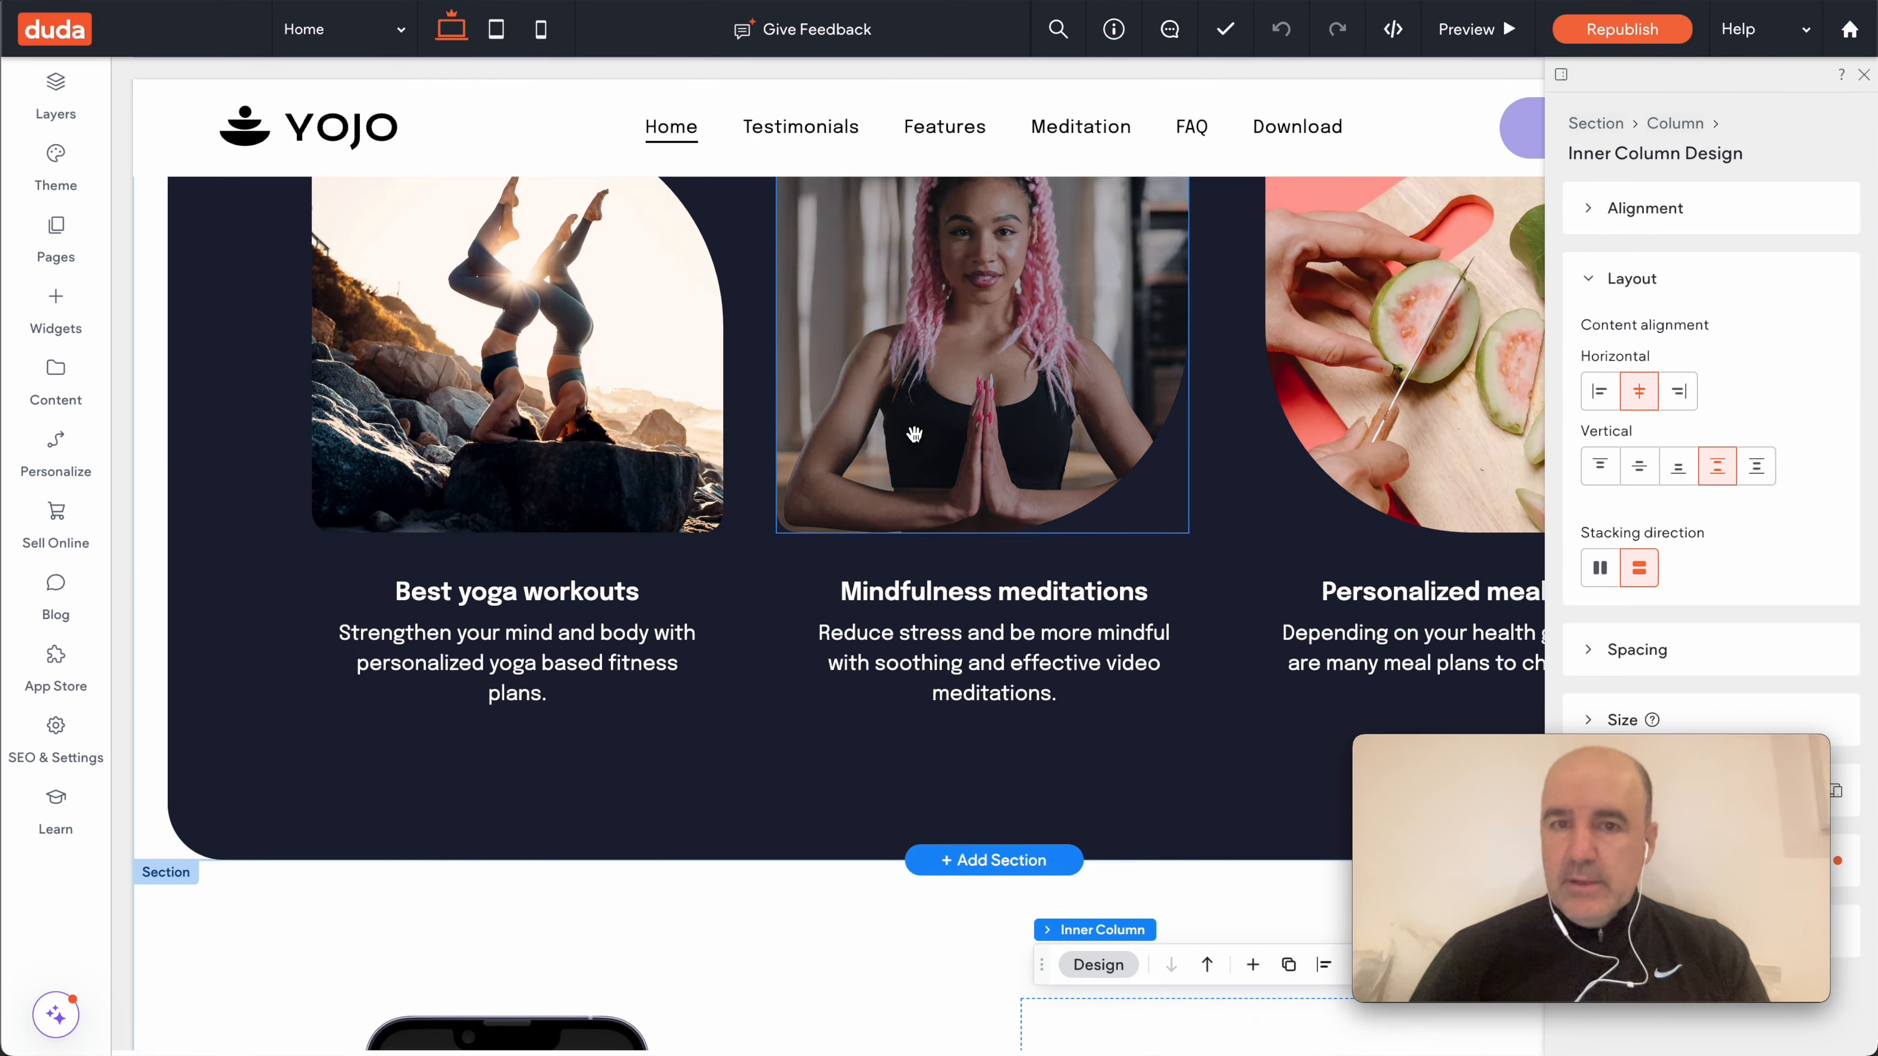
scroll(914, 434, up, 2)
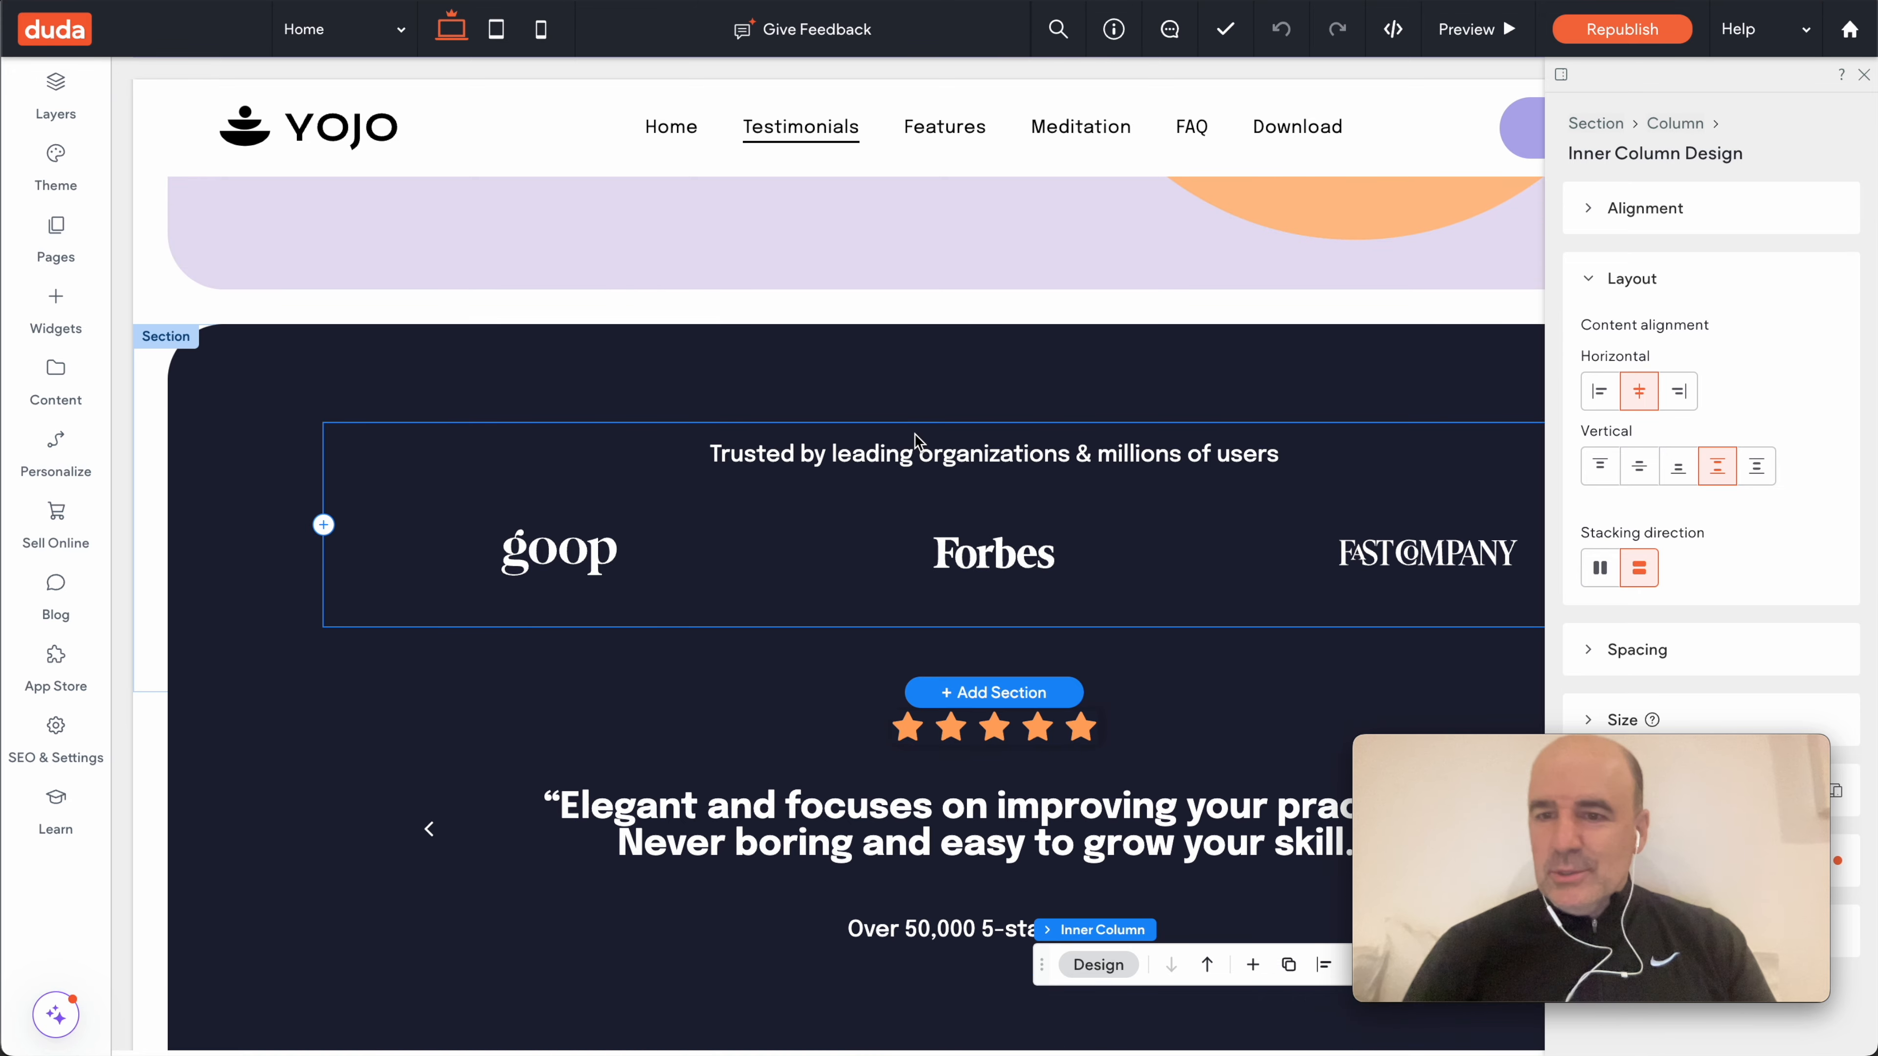
scroll(902, 408, up, 15)
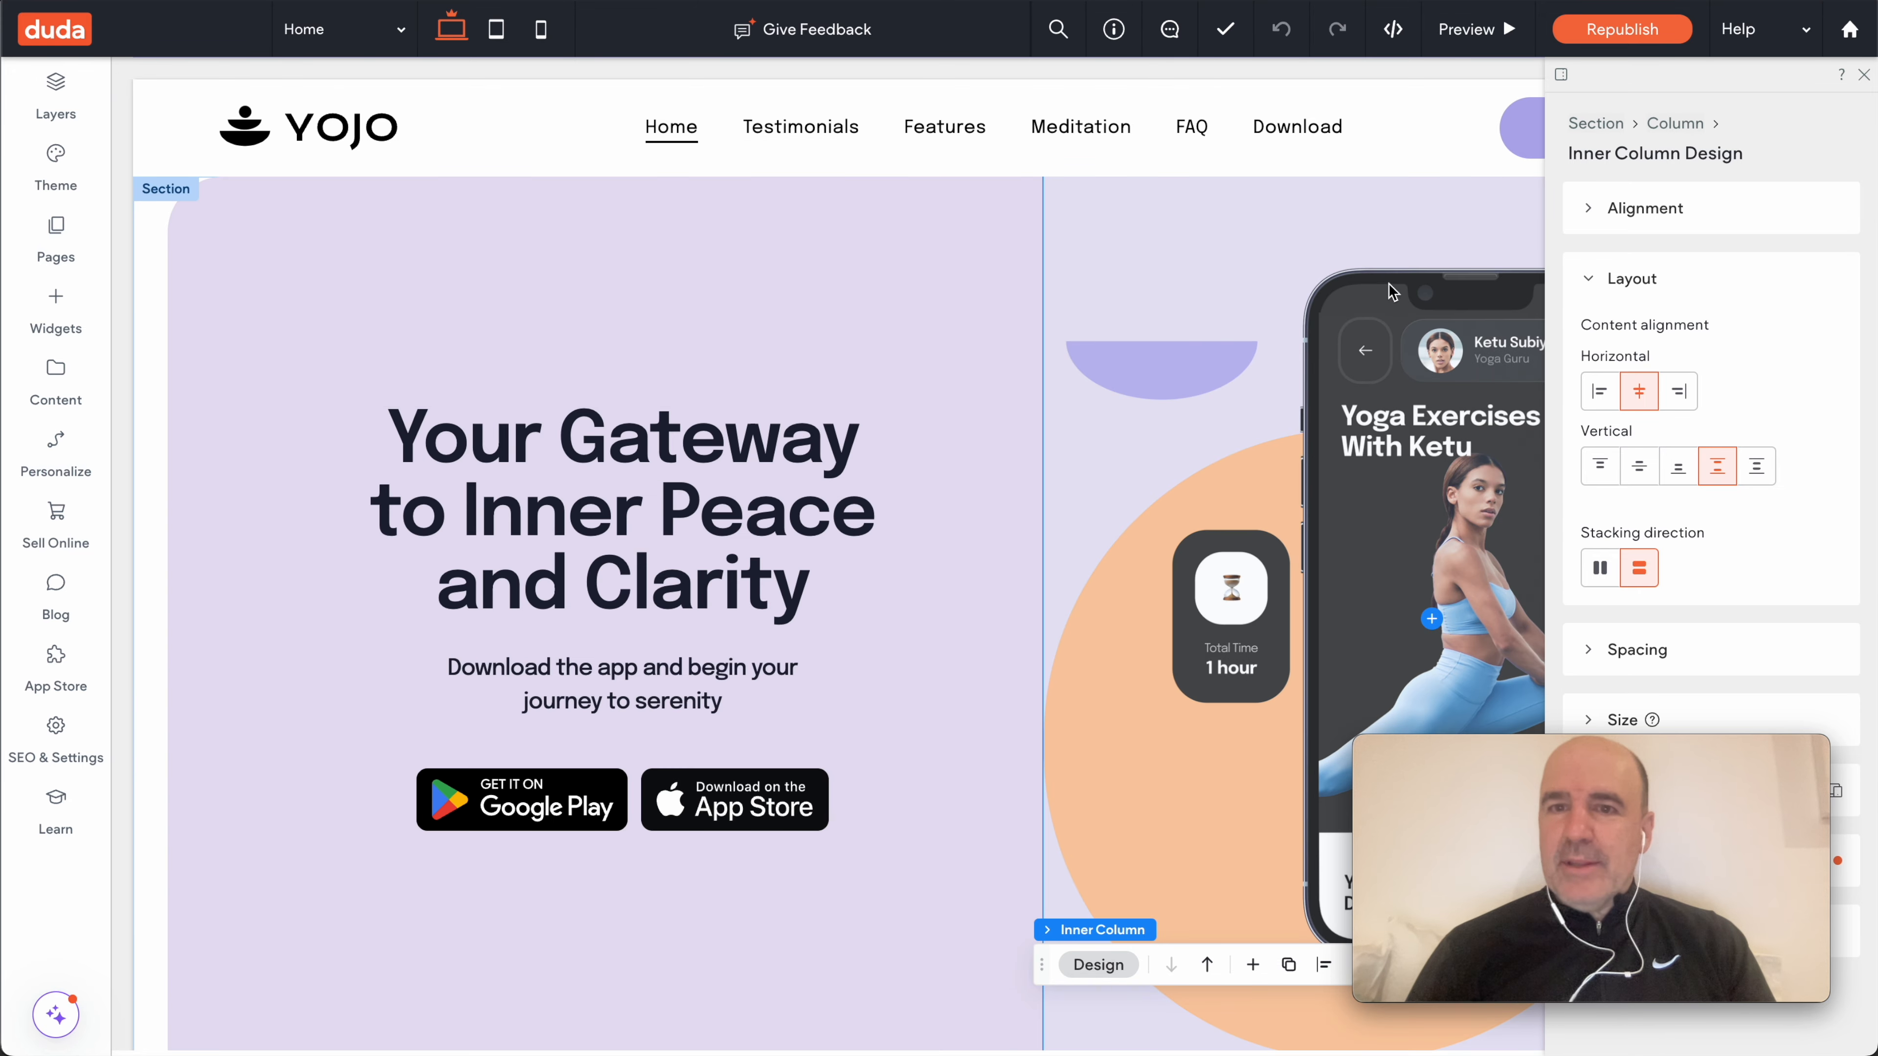
click(822, 243)
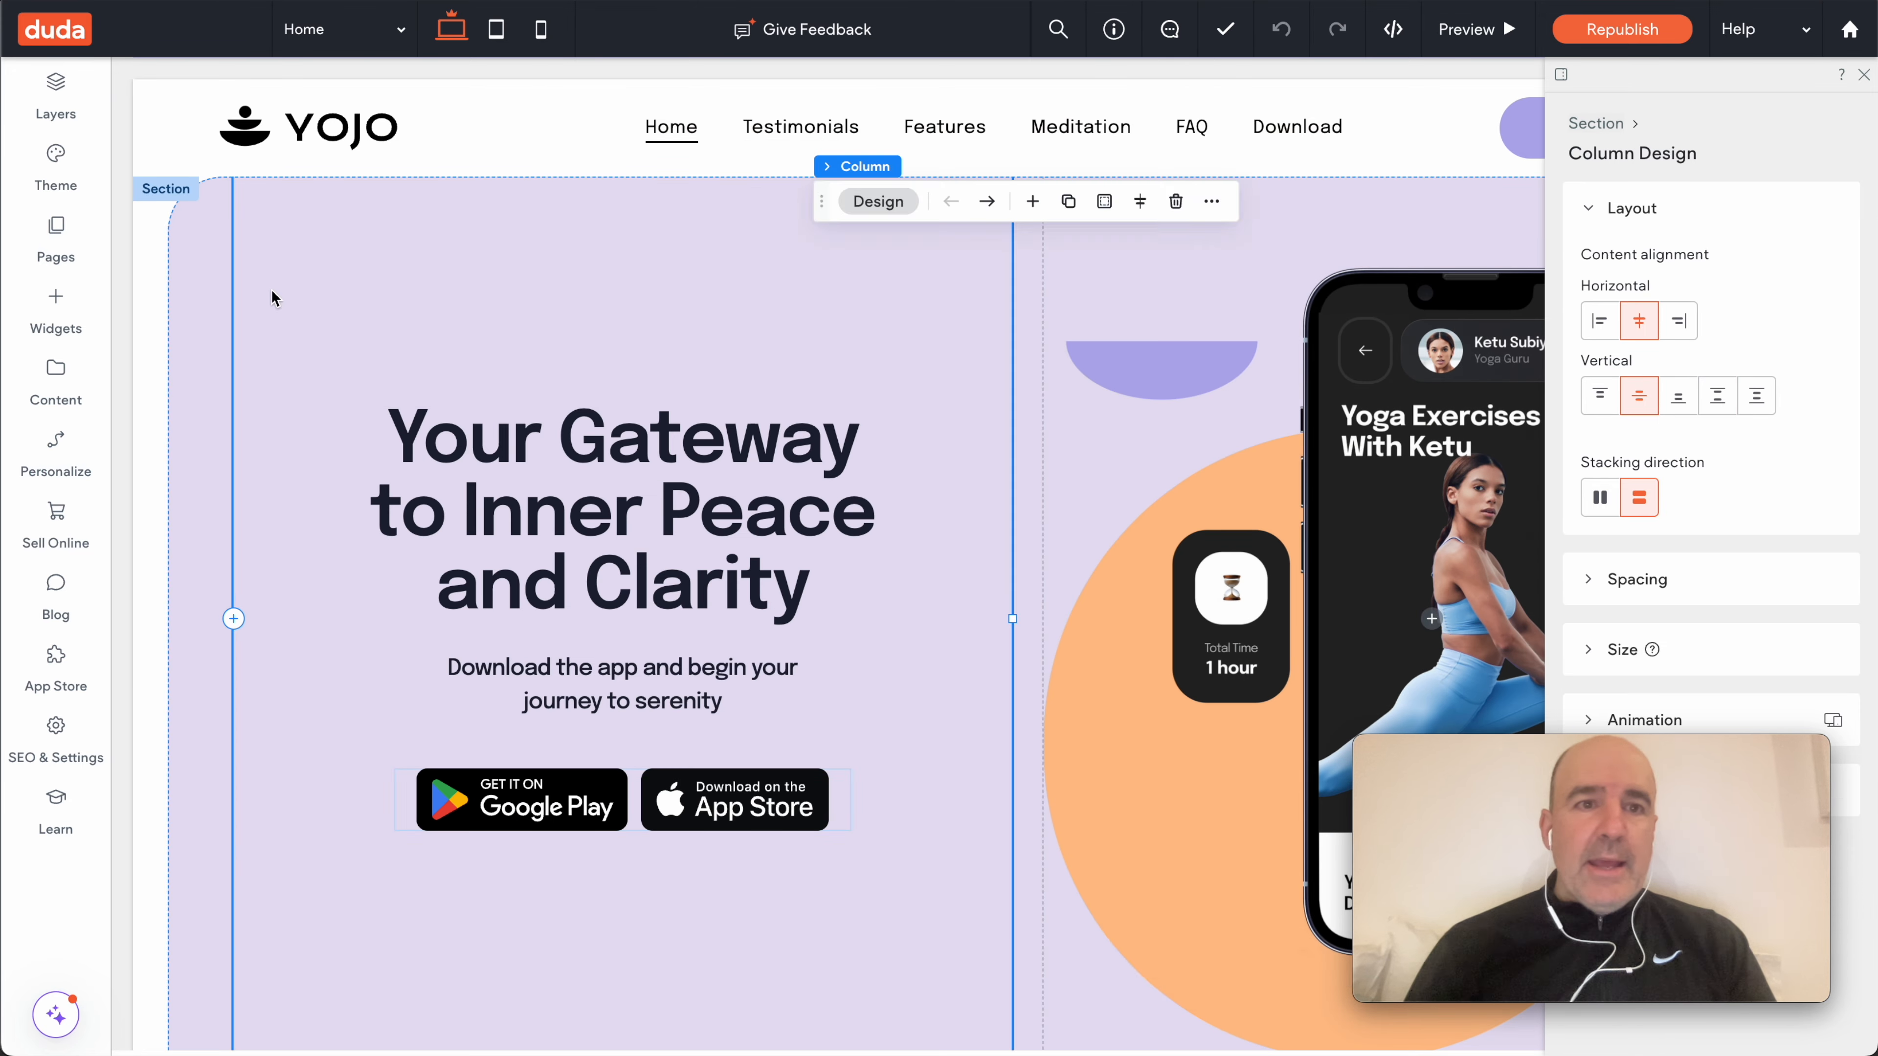
click(185, 299)
click(52, 317)
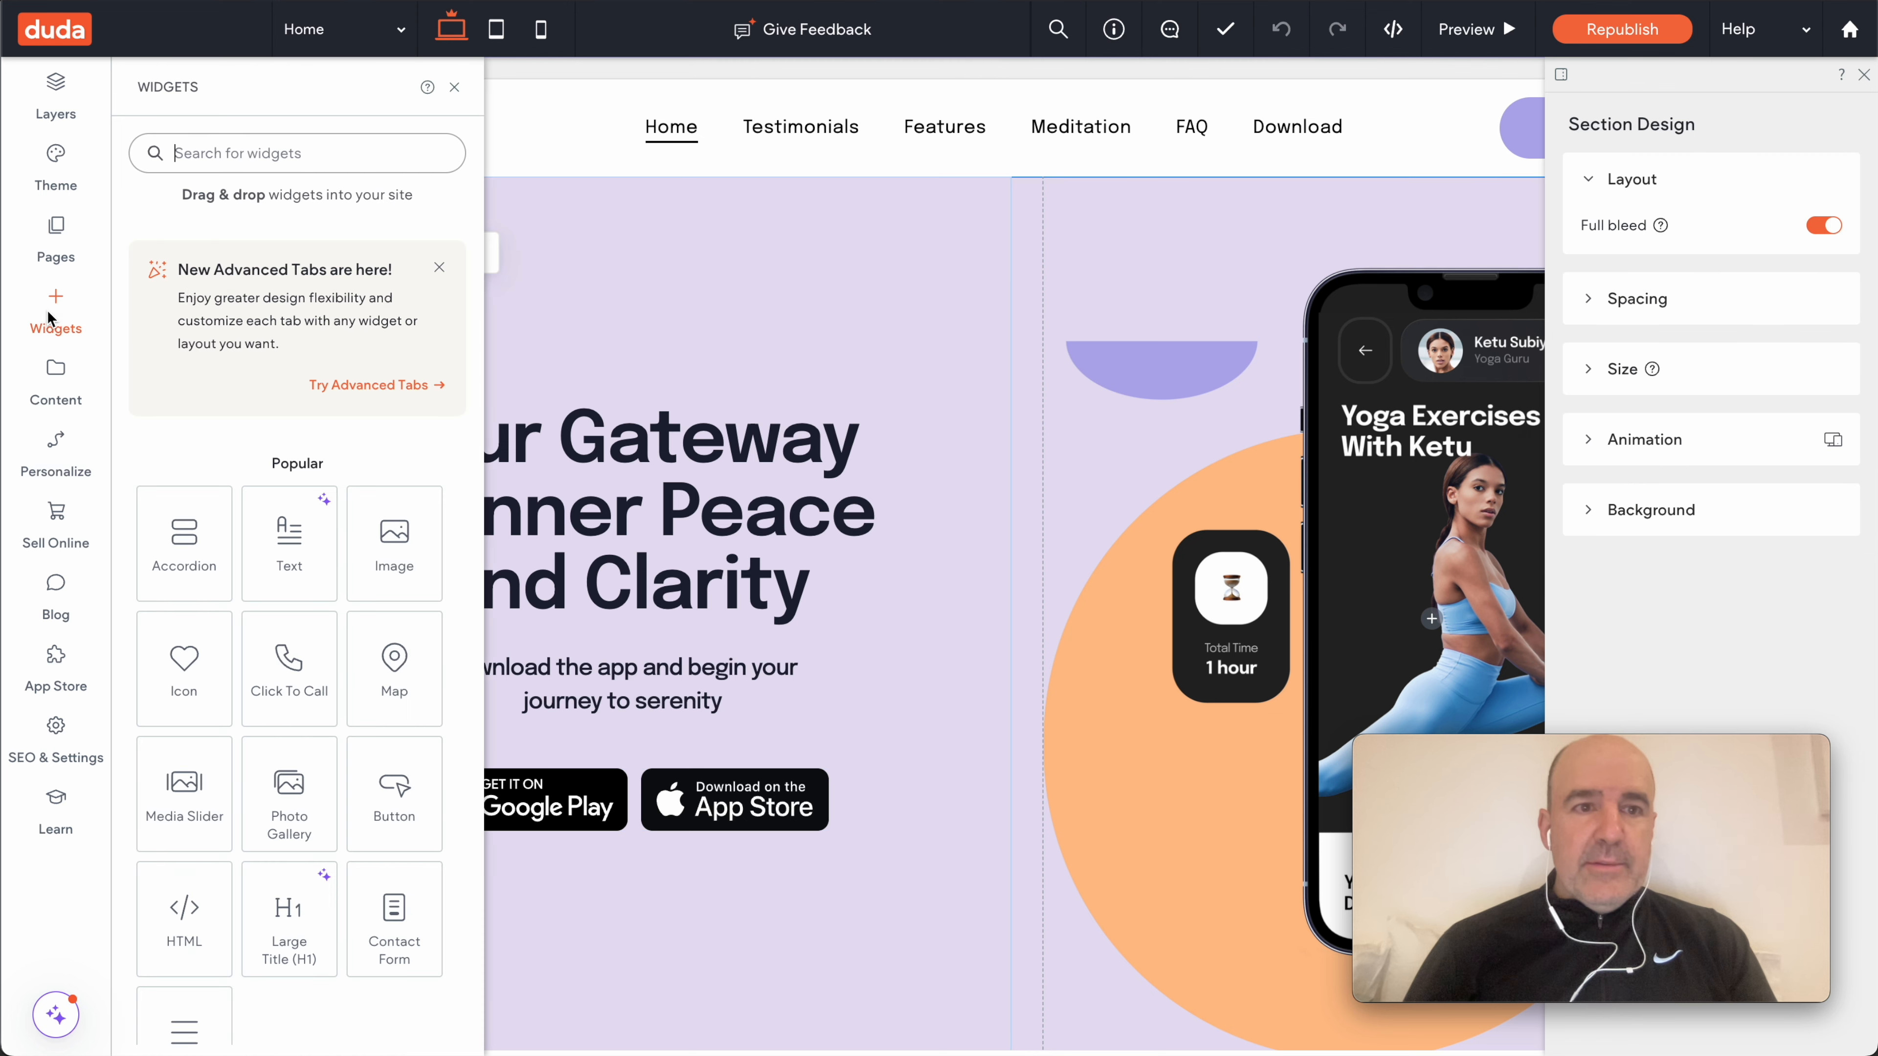
- Search 'whats' and place a WhatsApp button under the hero heading
text(whatsapp)
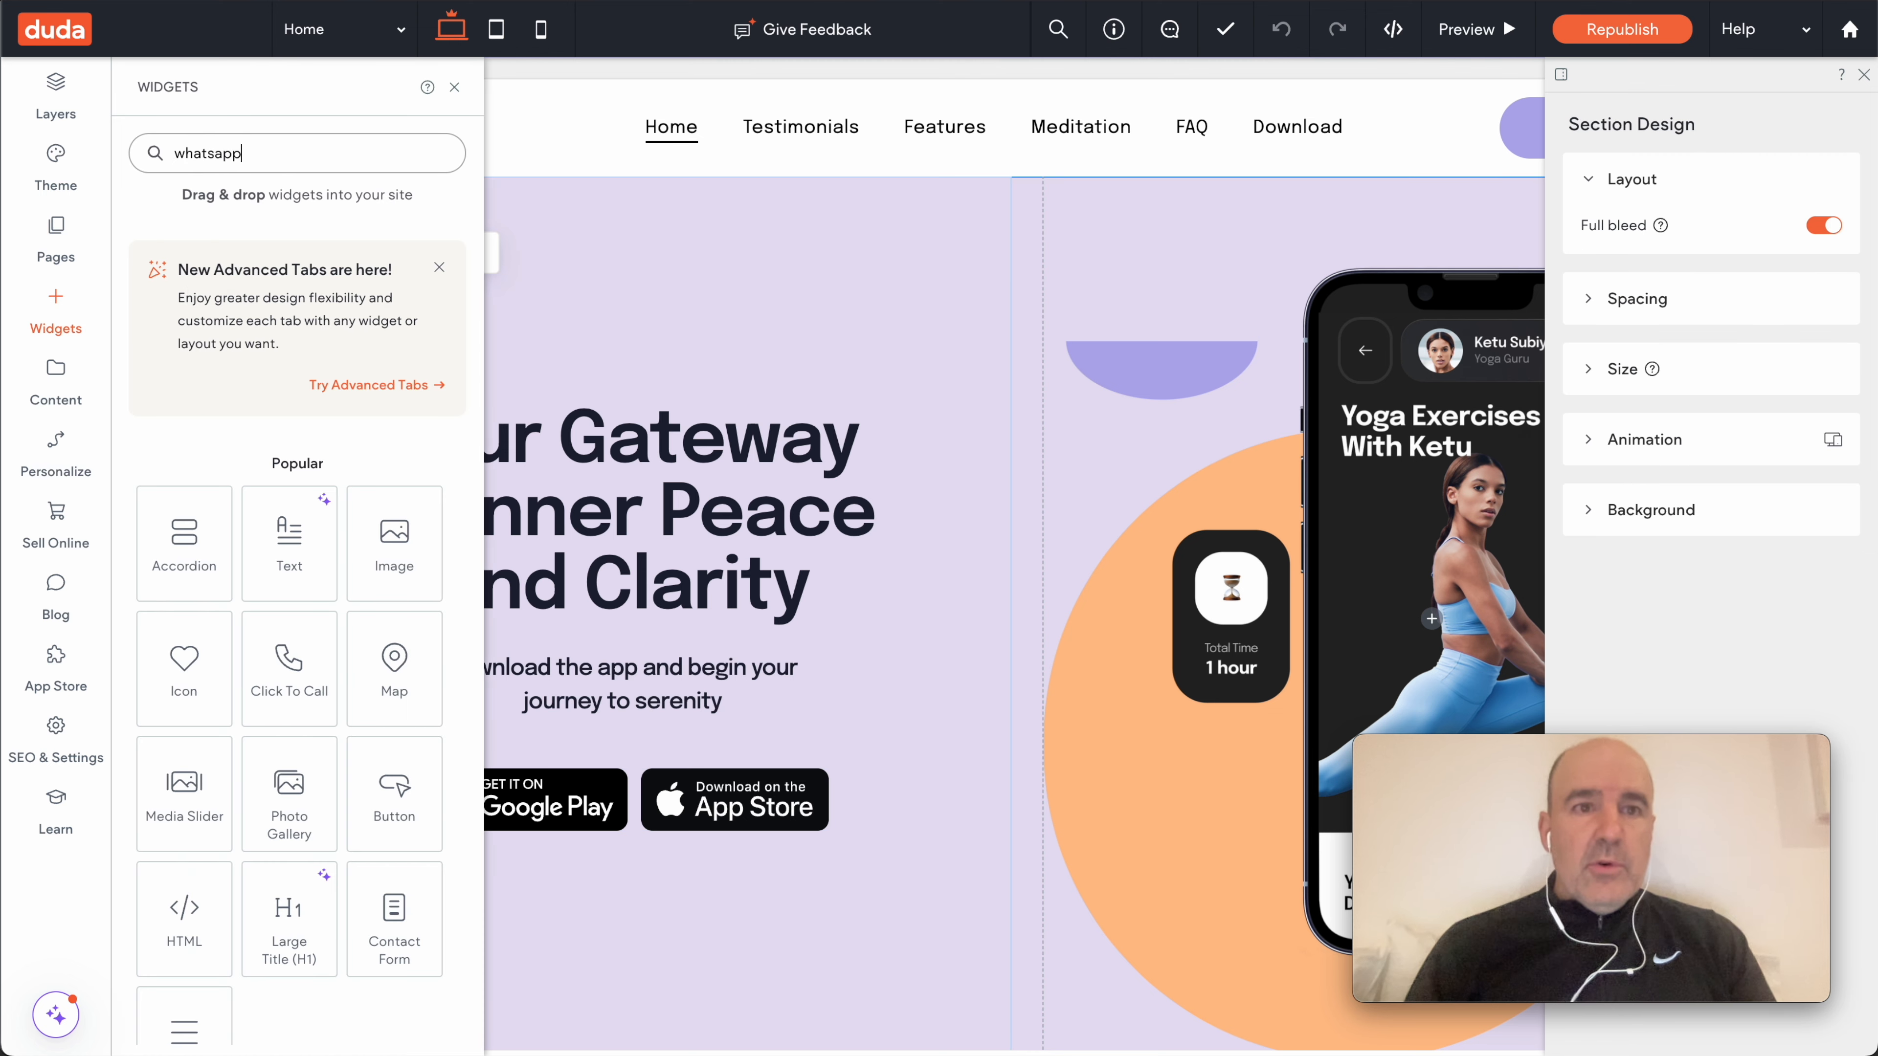
drag(199, 319, 209, 328)
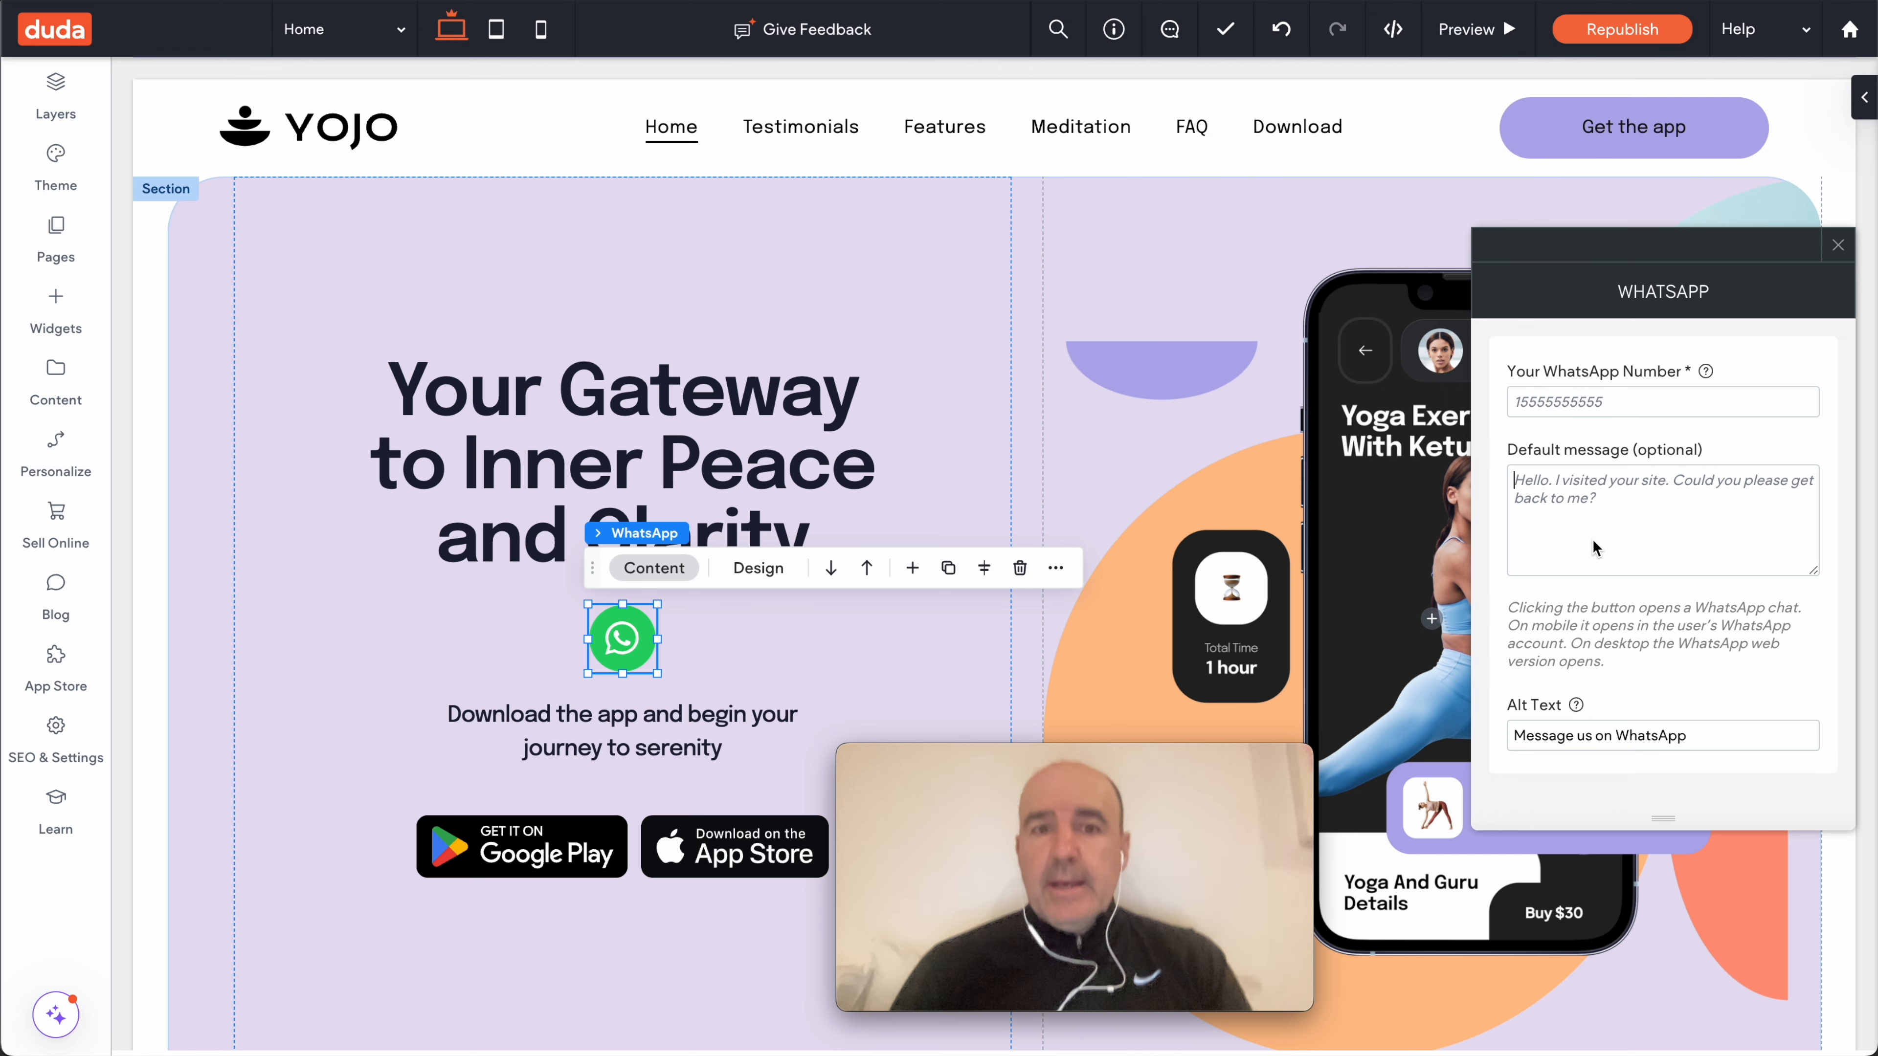
click(1839, 245)
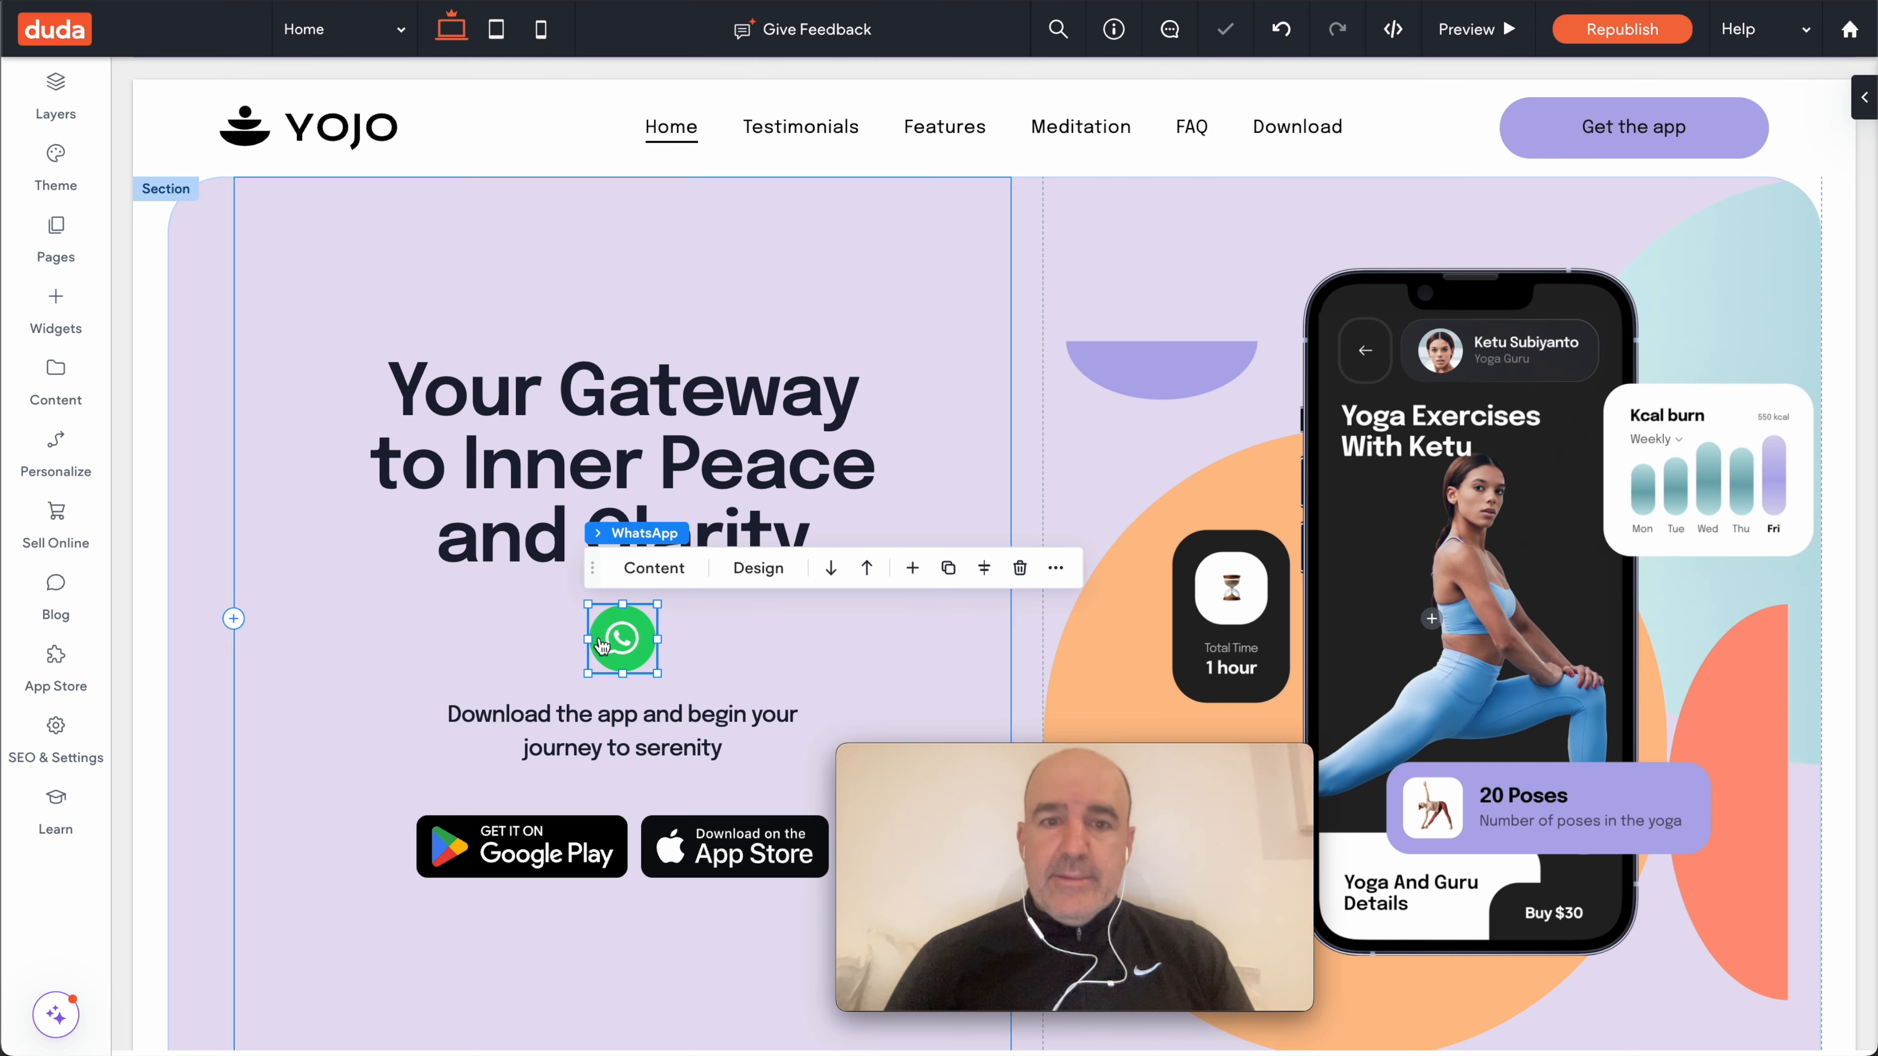
- Move the WhatsApp button to the section's bottom-right, then delete it from the page
drag(622, 638, 1714, 771)
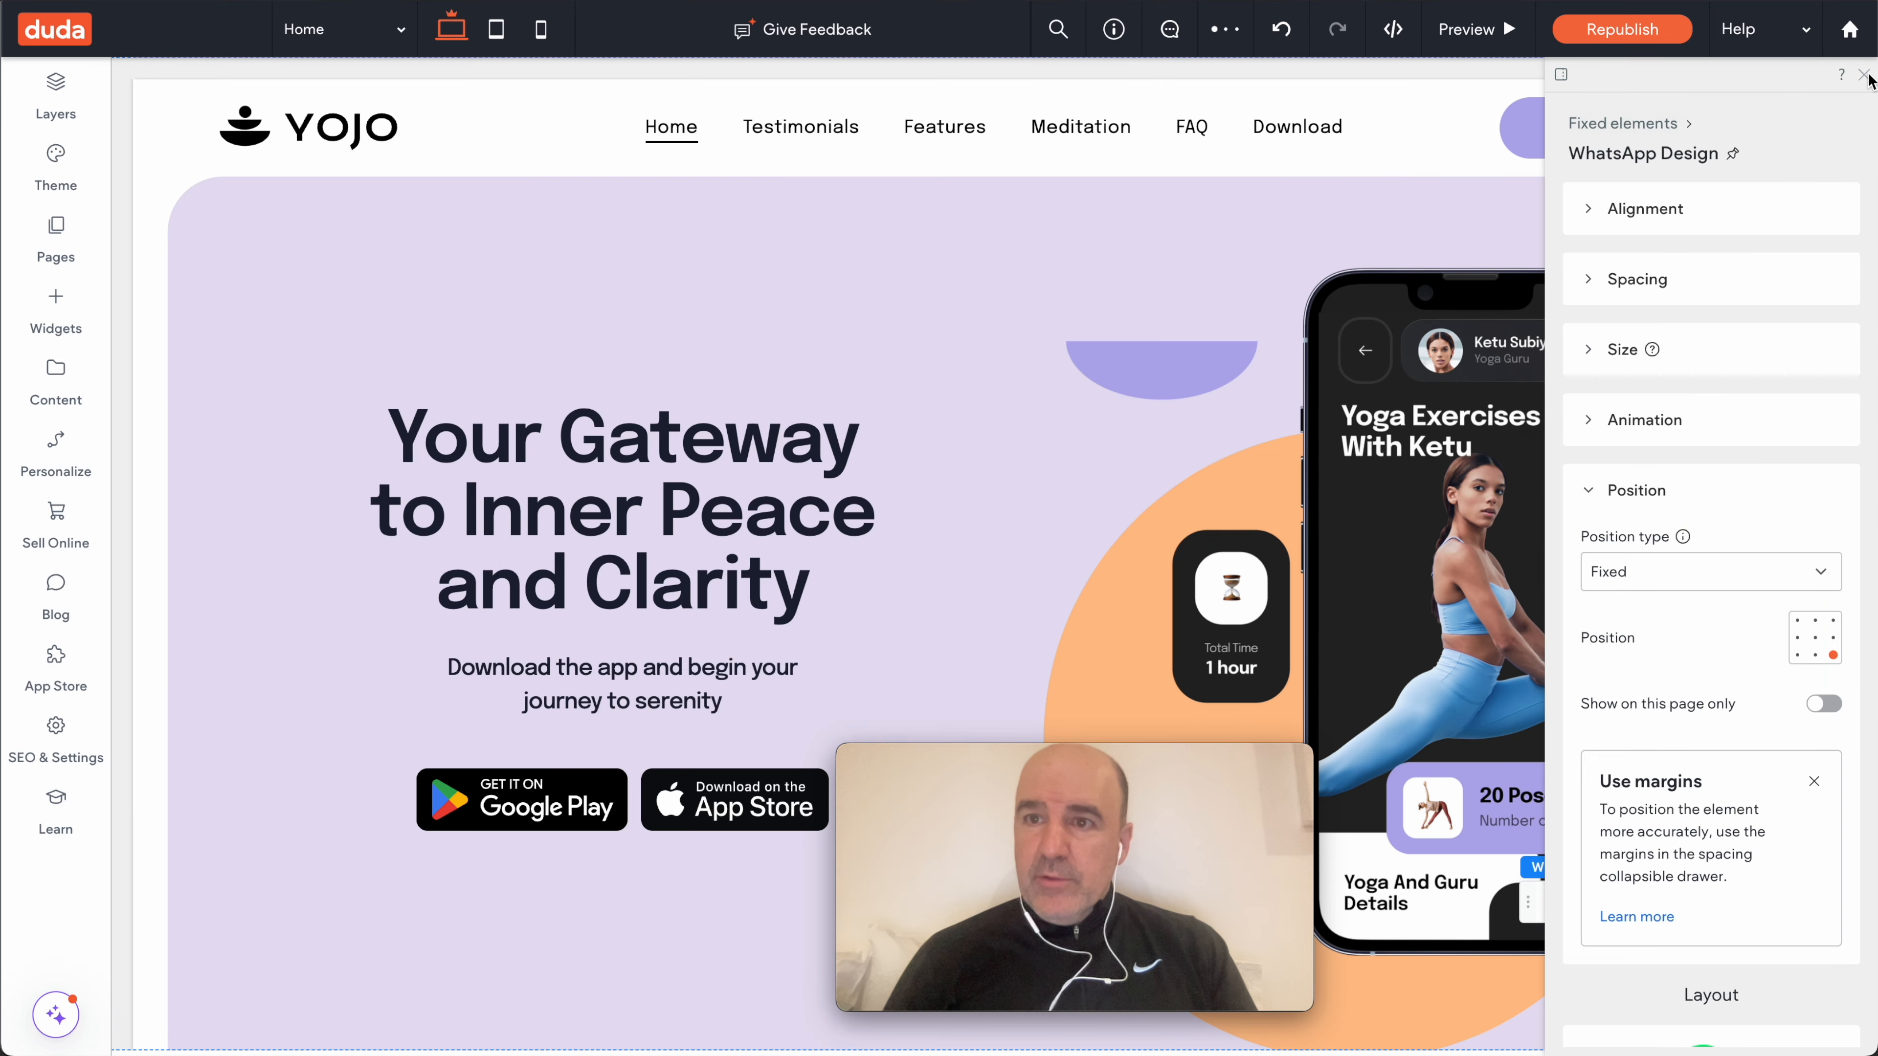
click(1863, 75)
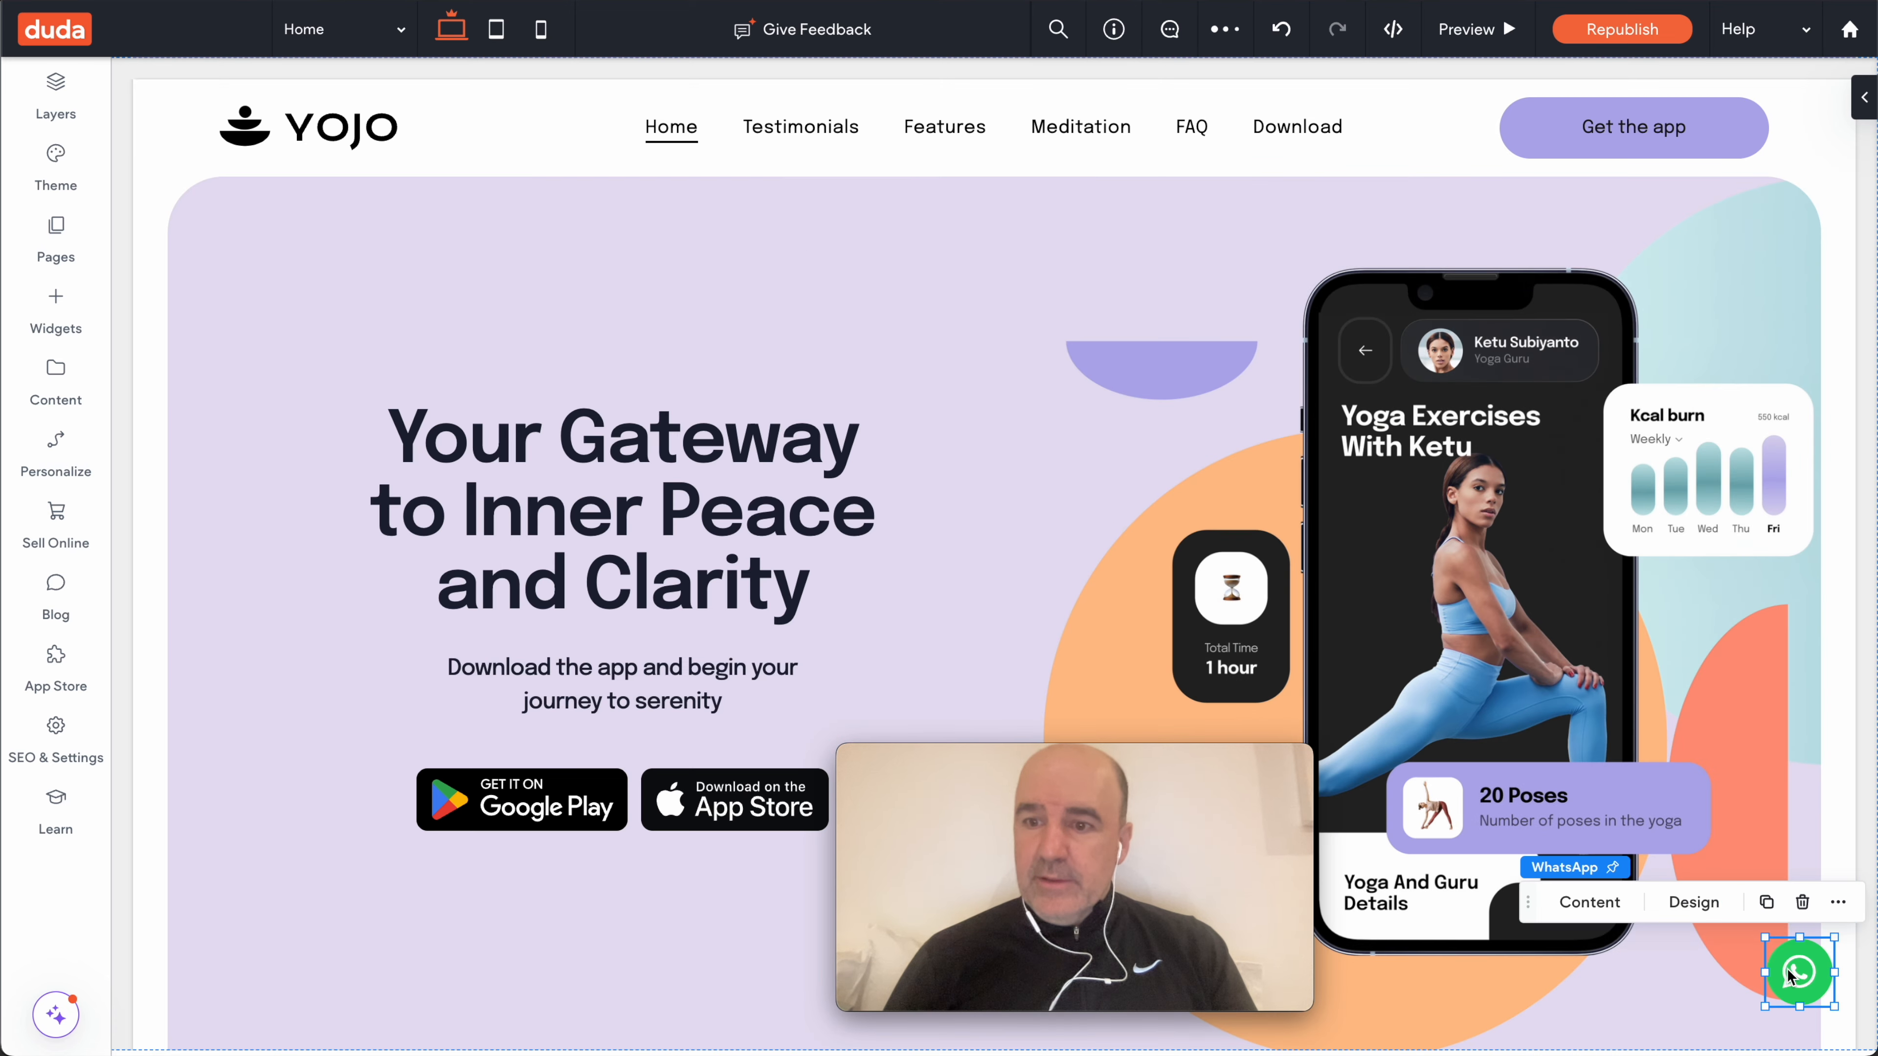
scroll(1656, 856, down, 4)
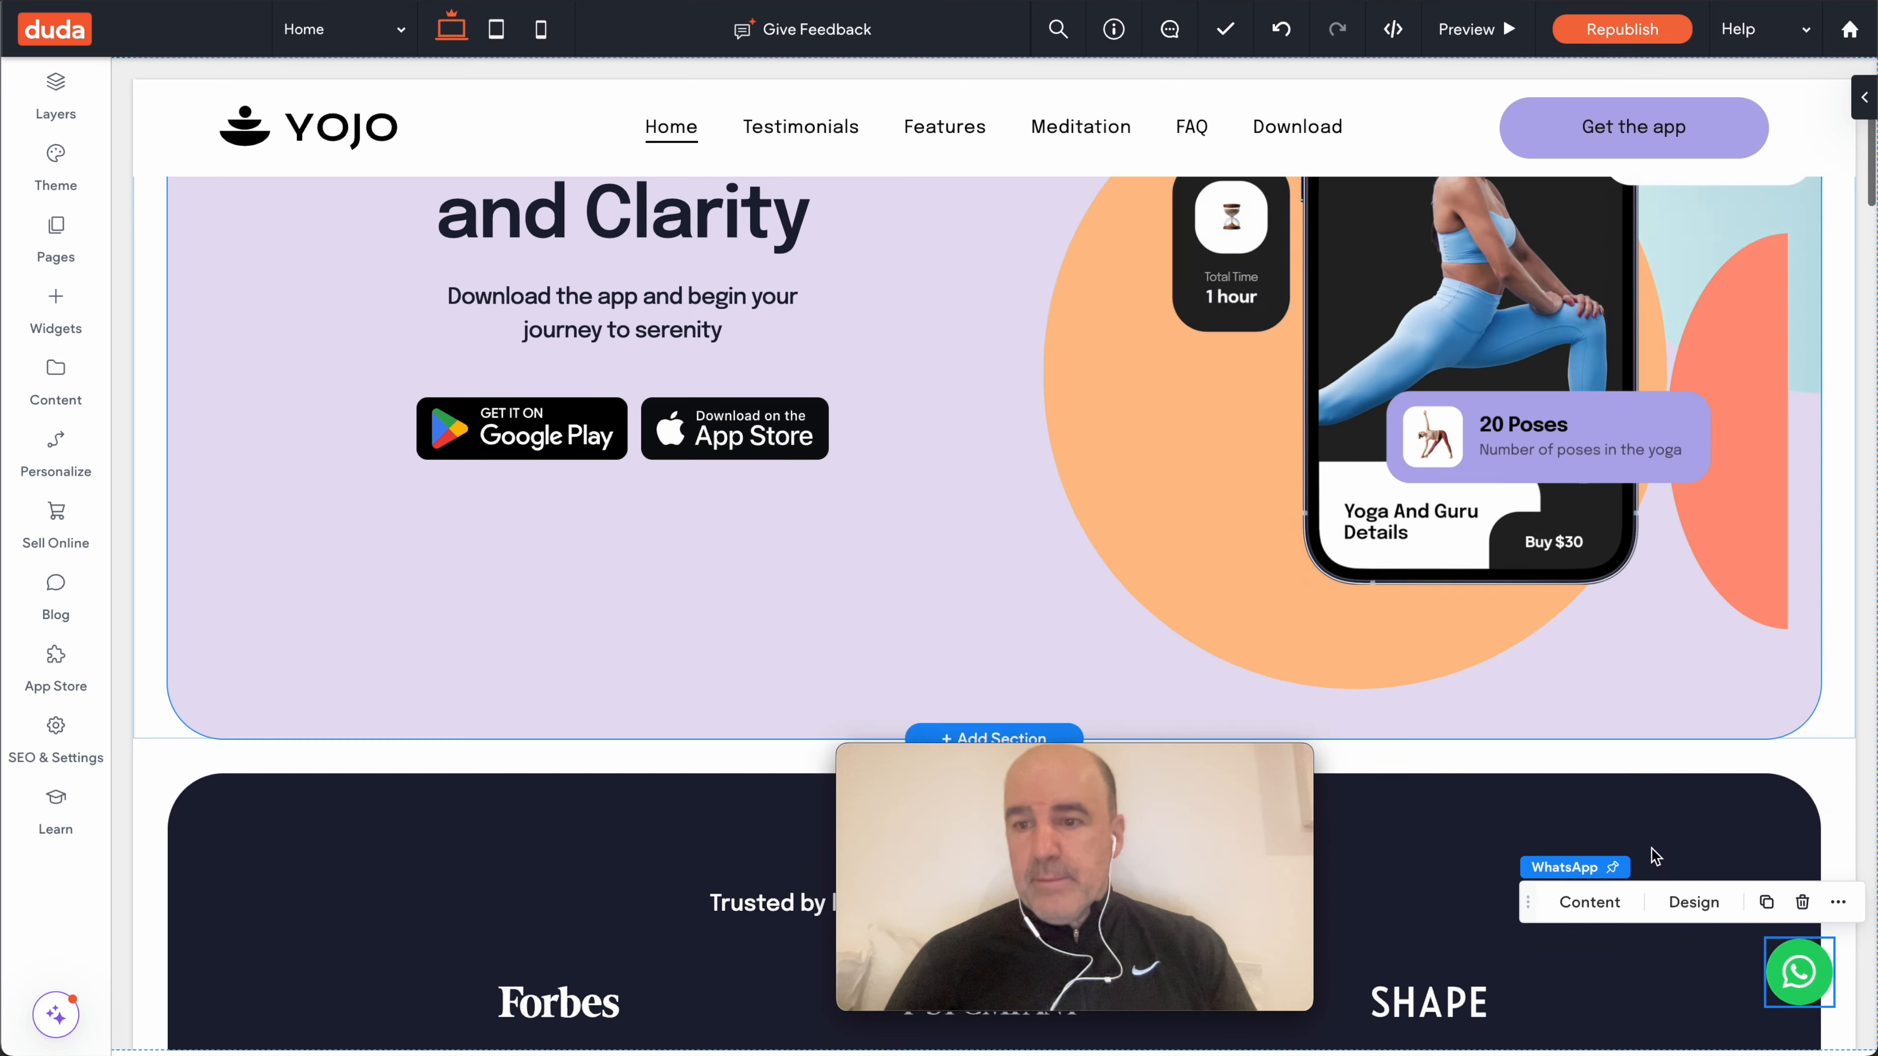
scroll(1650, 849, up, 4)
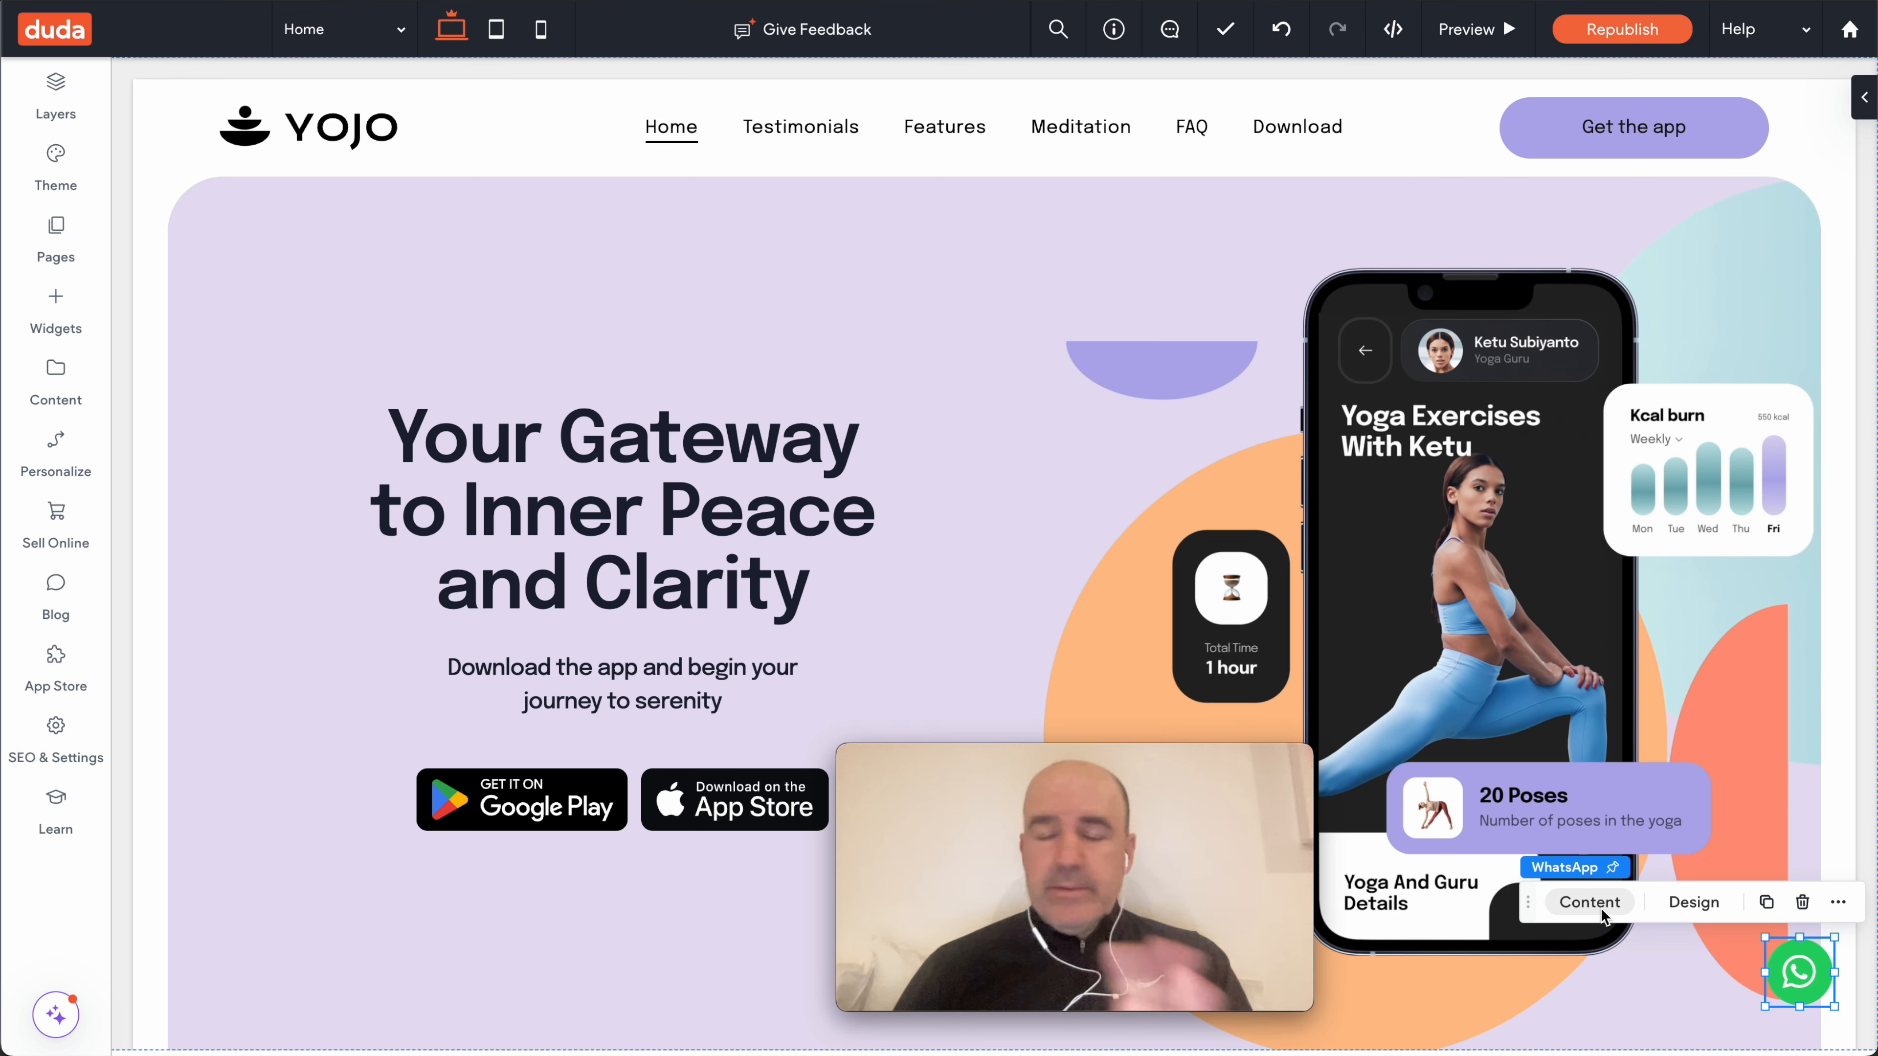
click(1803, 901)
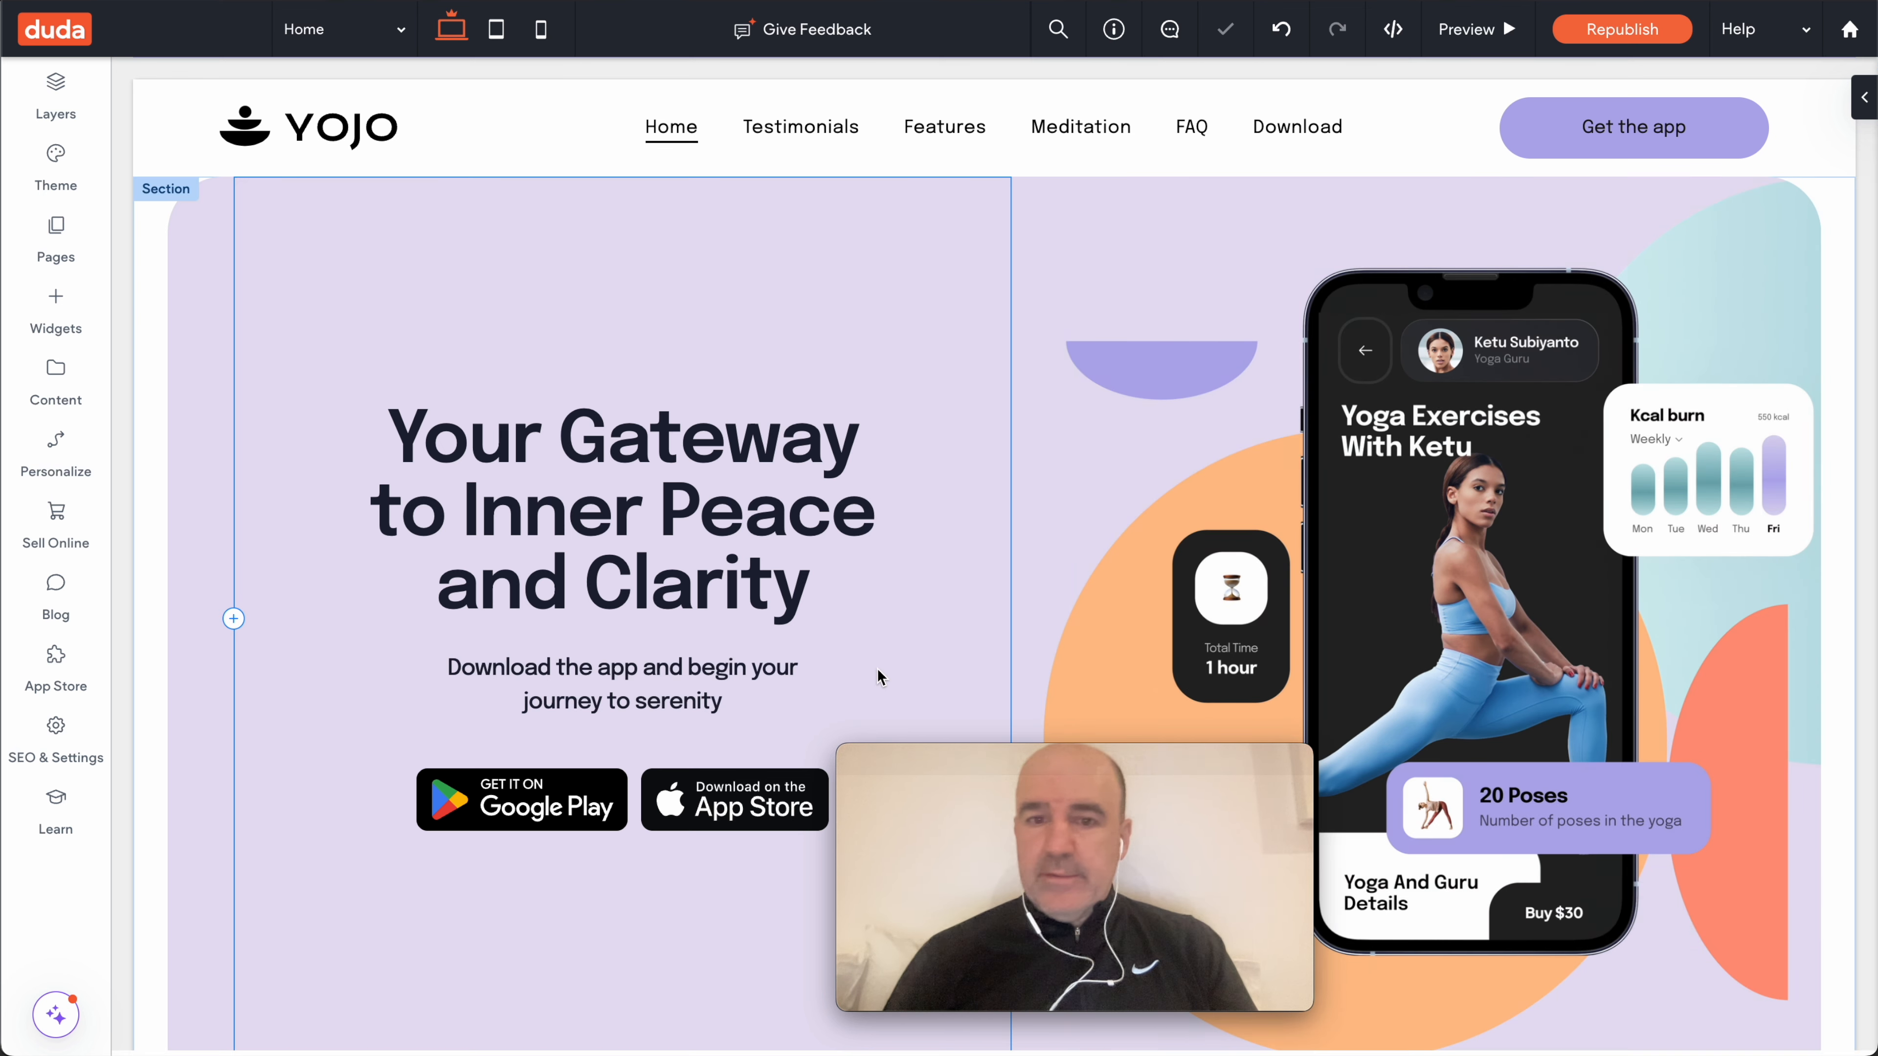
- Search widgets for 'whatsapp' and open the WhatsApp & Chat Buttons app details
click(56, 310)
click(258, 153)
text(whatsapp)
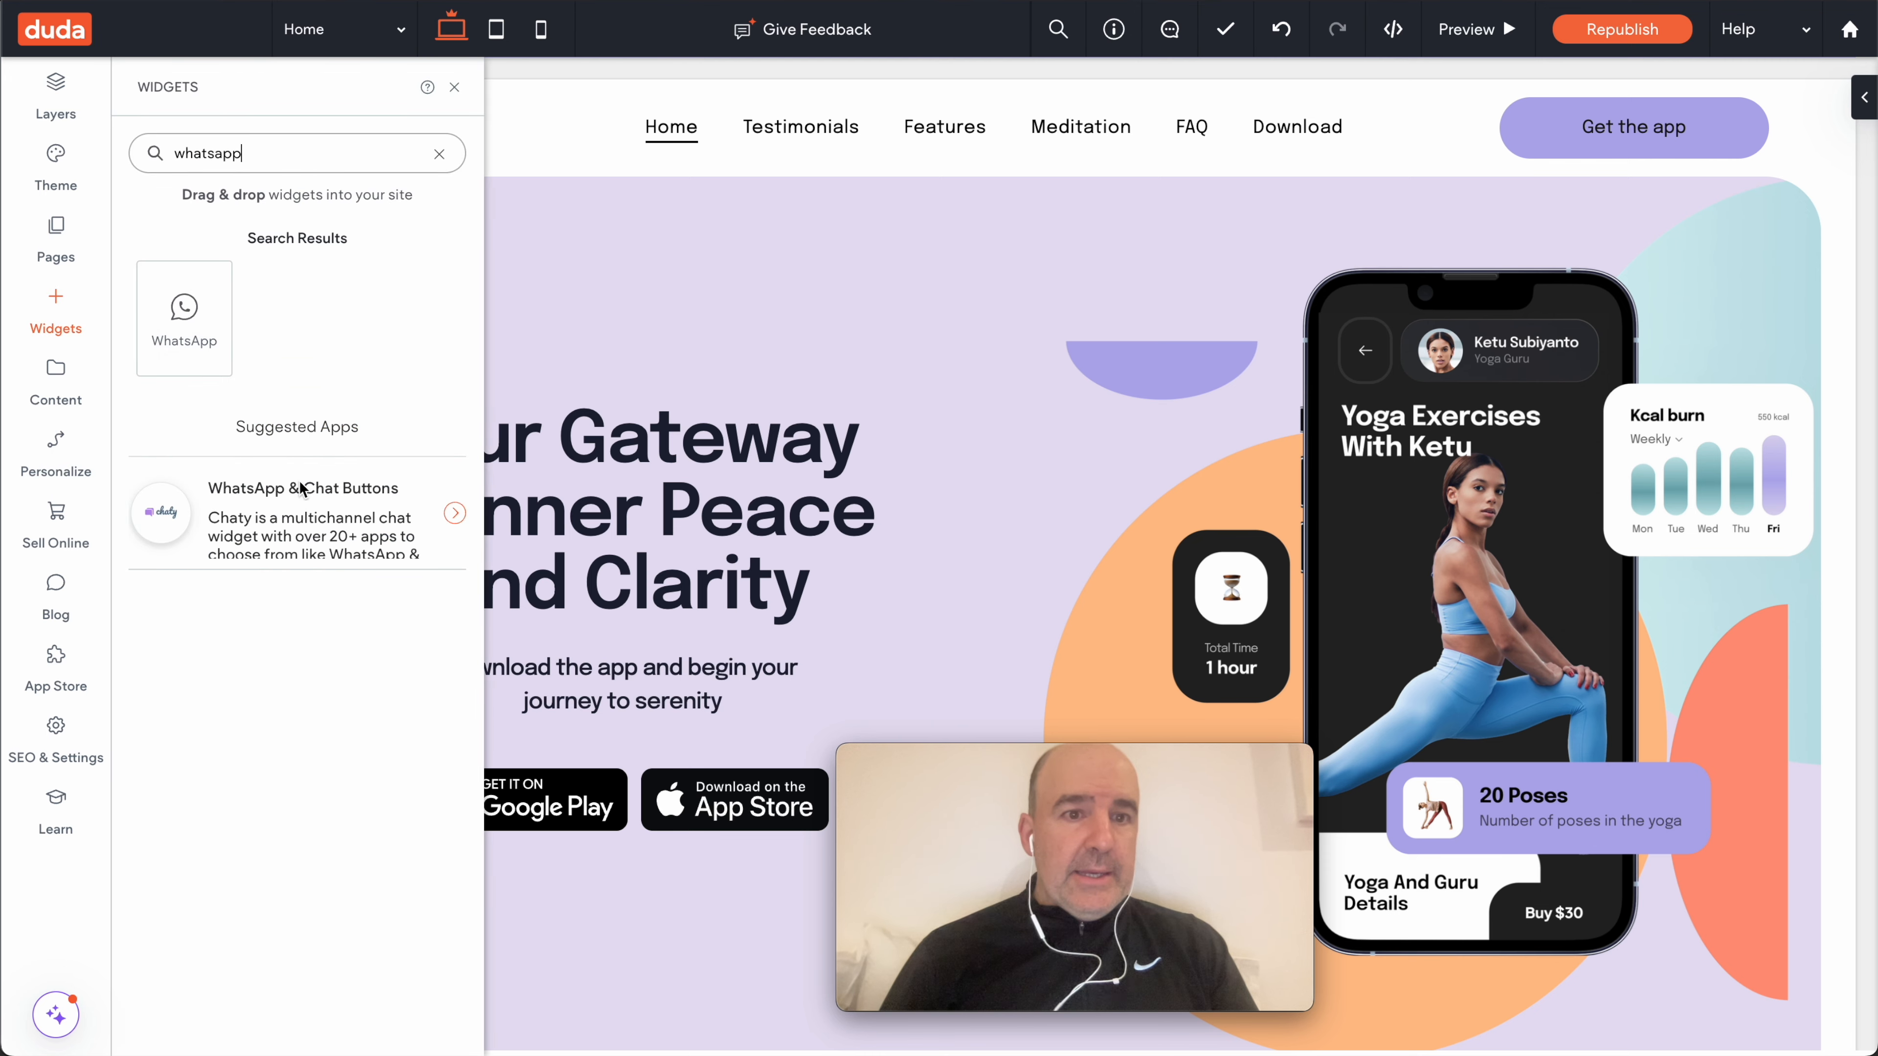
click(314, 526)
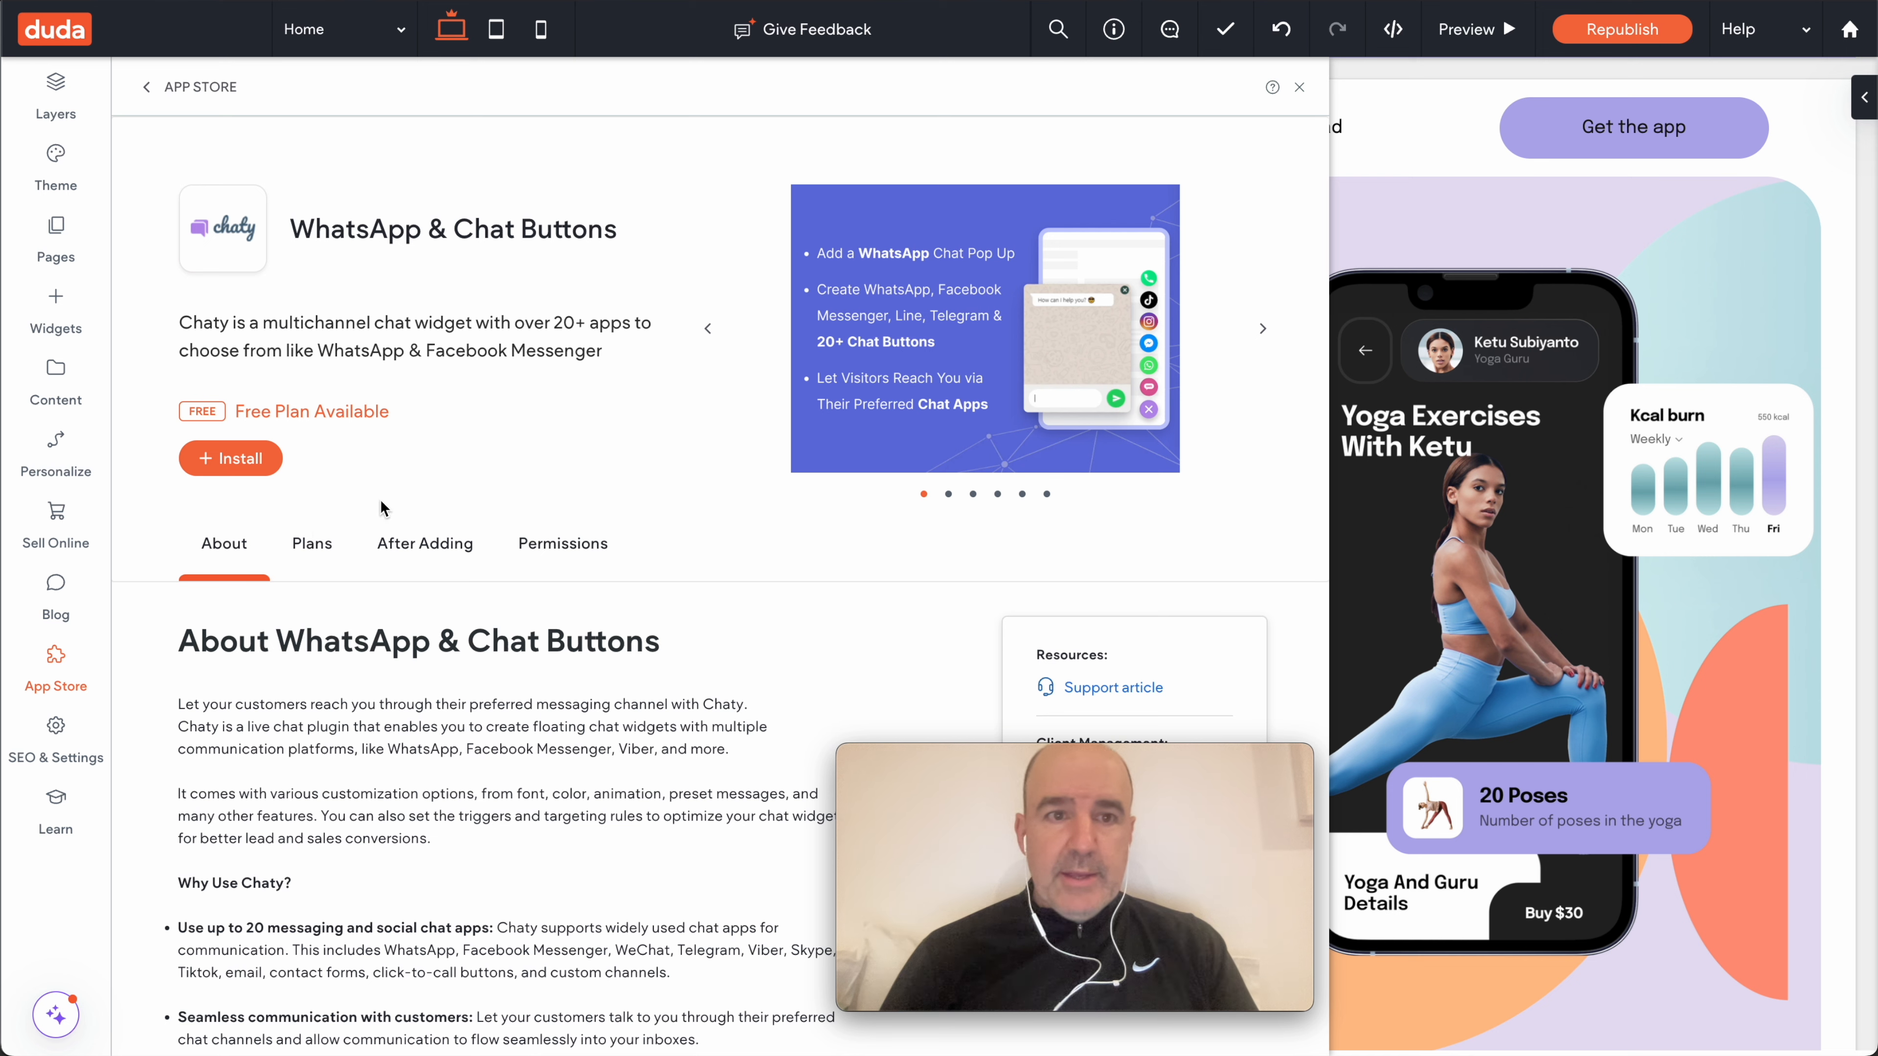
- Review the WhatsApp & Chat Buttons pricing plans, then close the app store page
scroll(465, 374, down, 1)
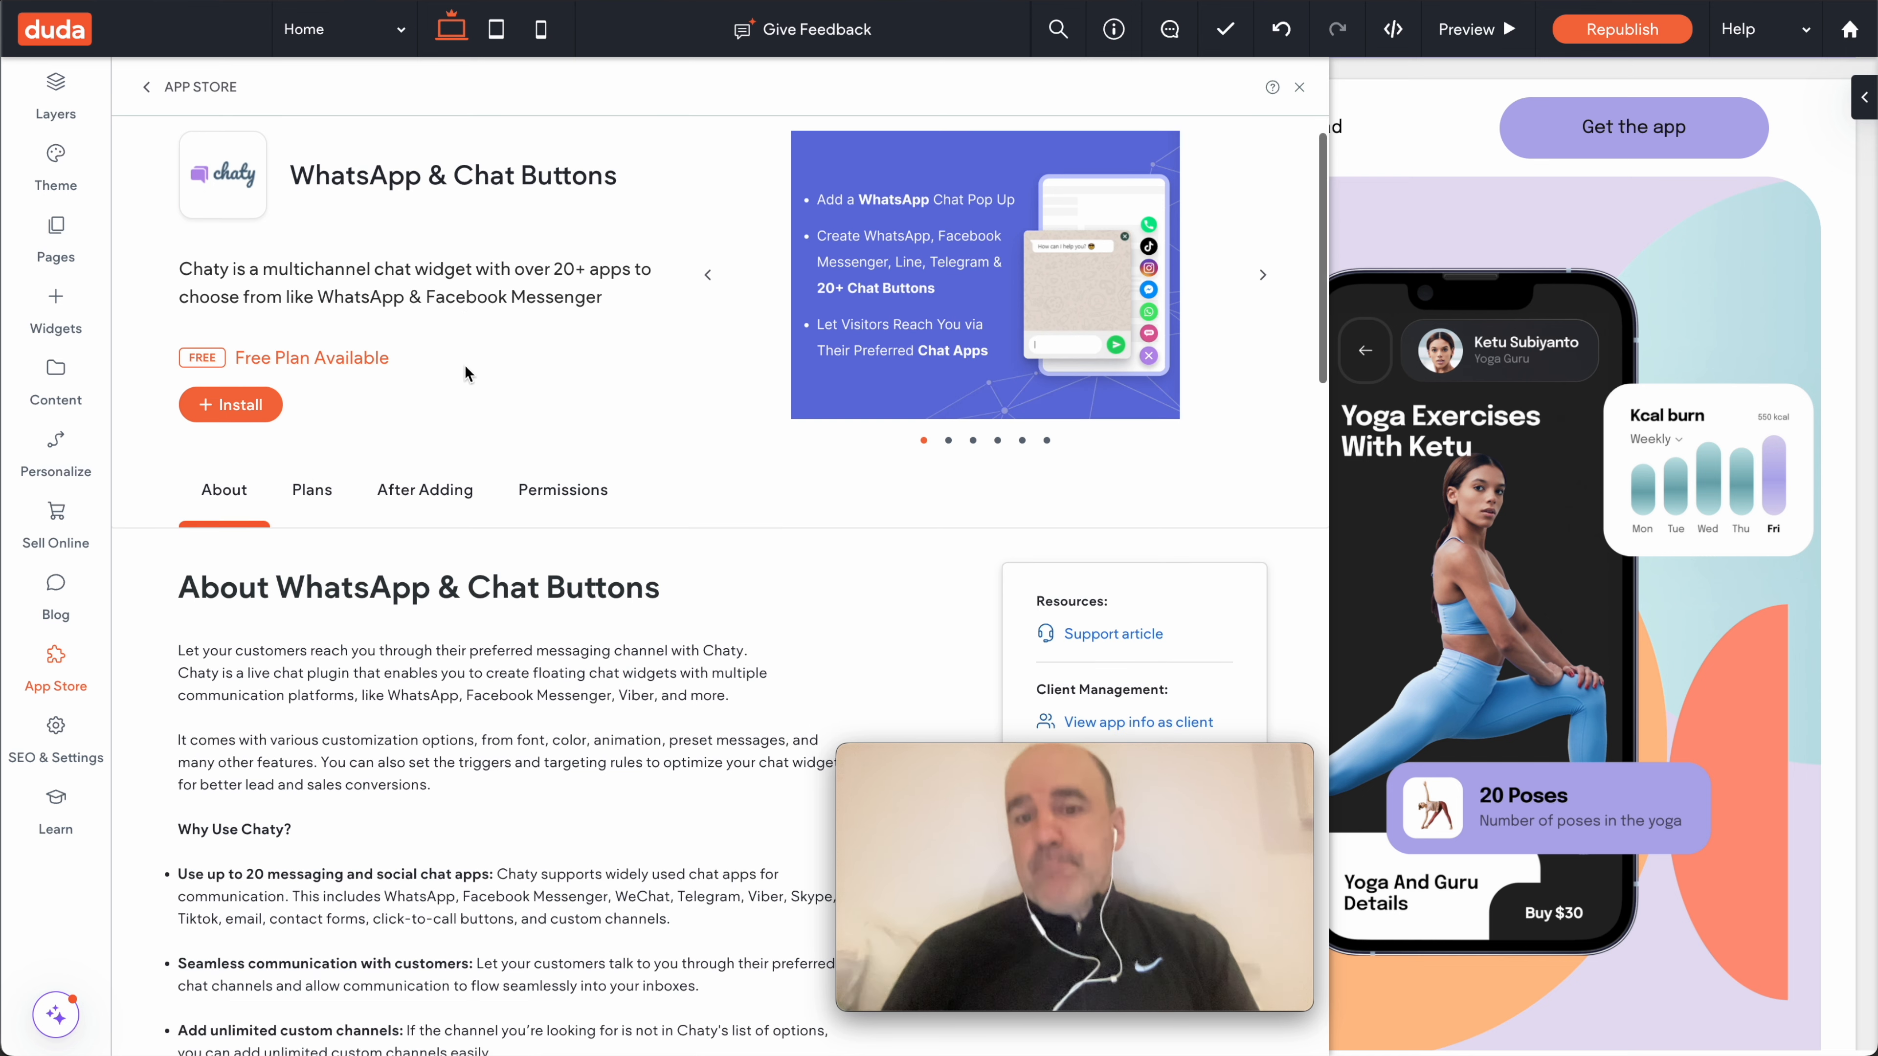
click(322, 488)
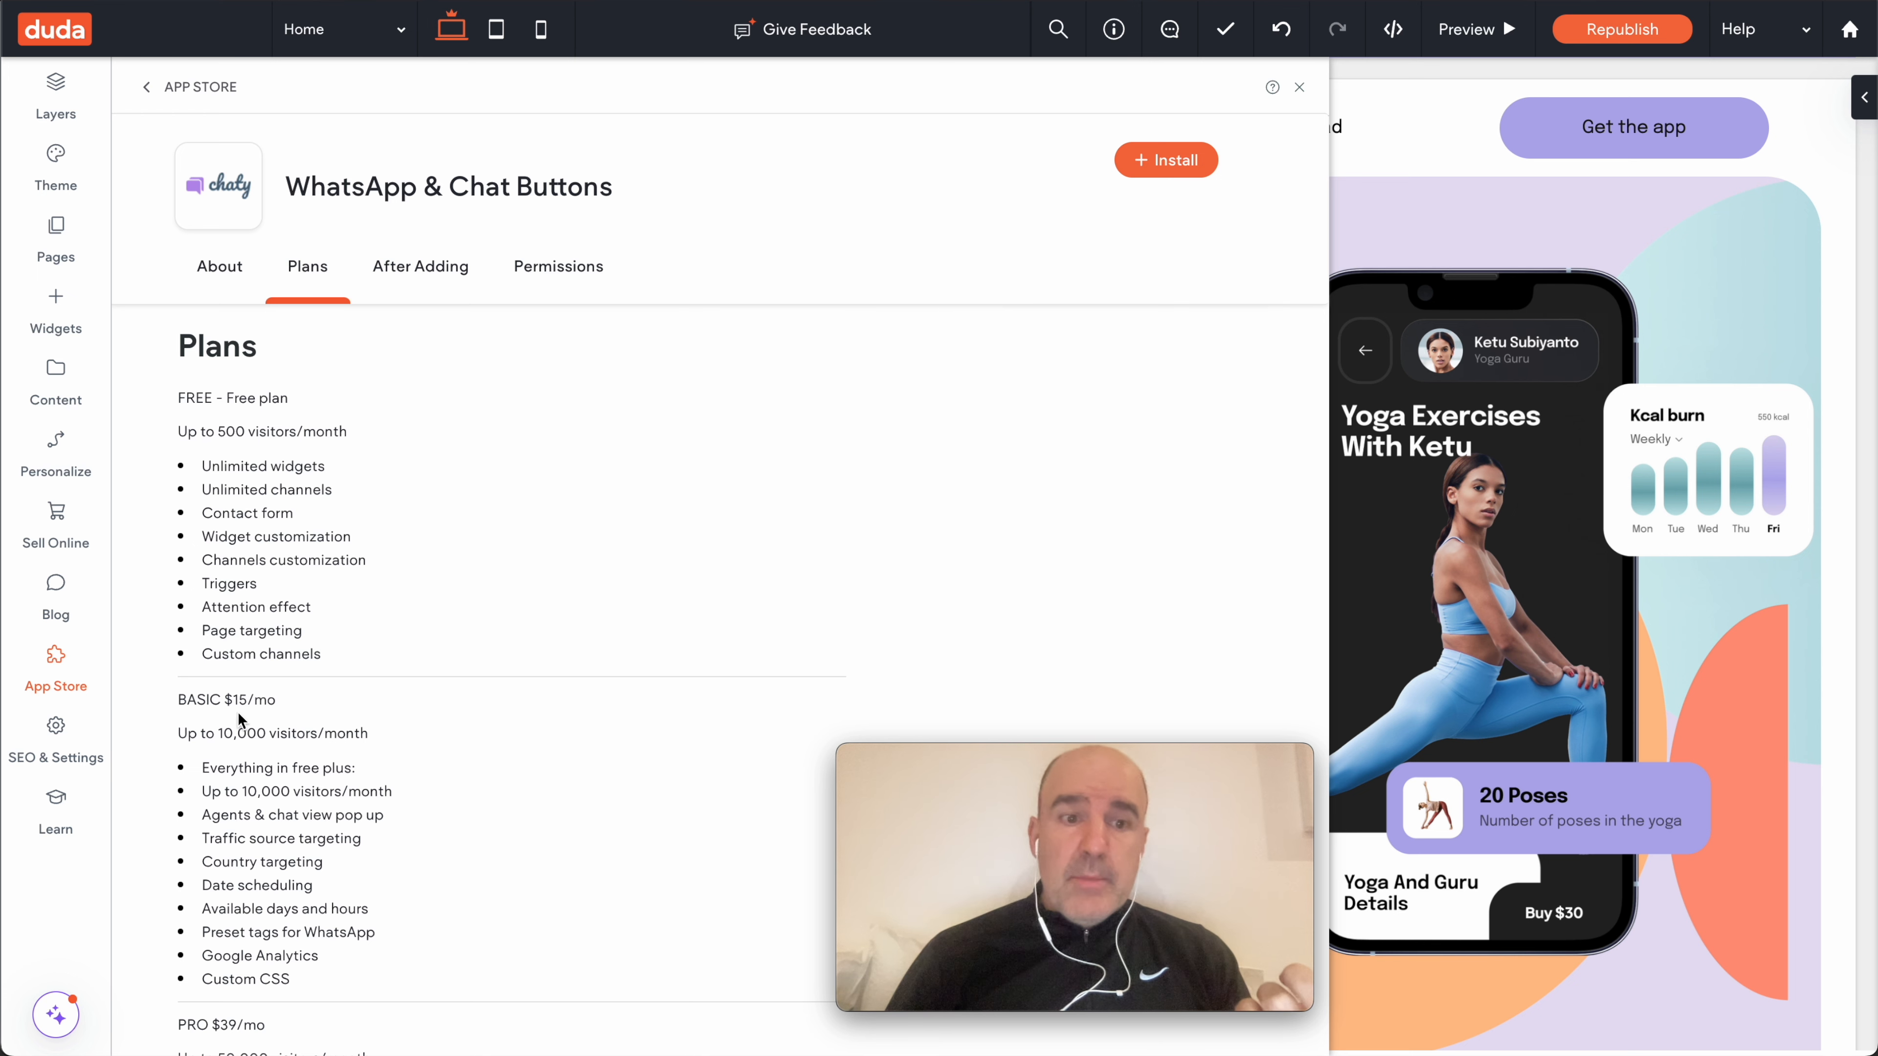
scroll(266, 735, down, 5)
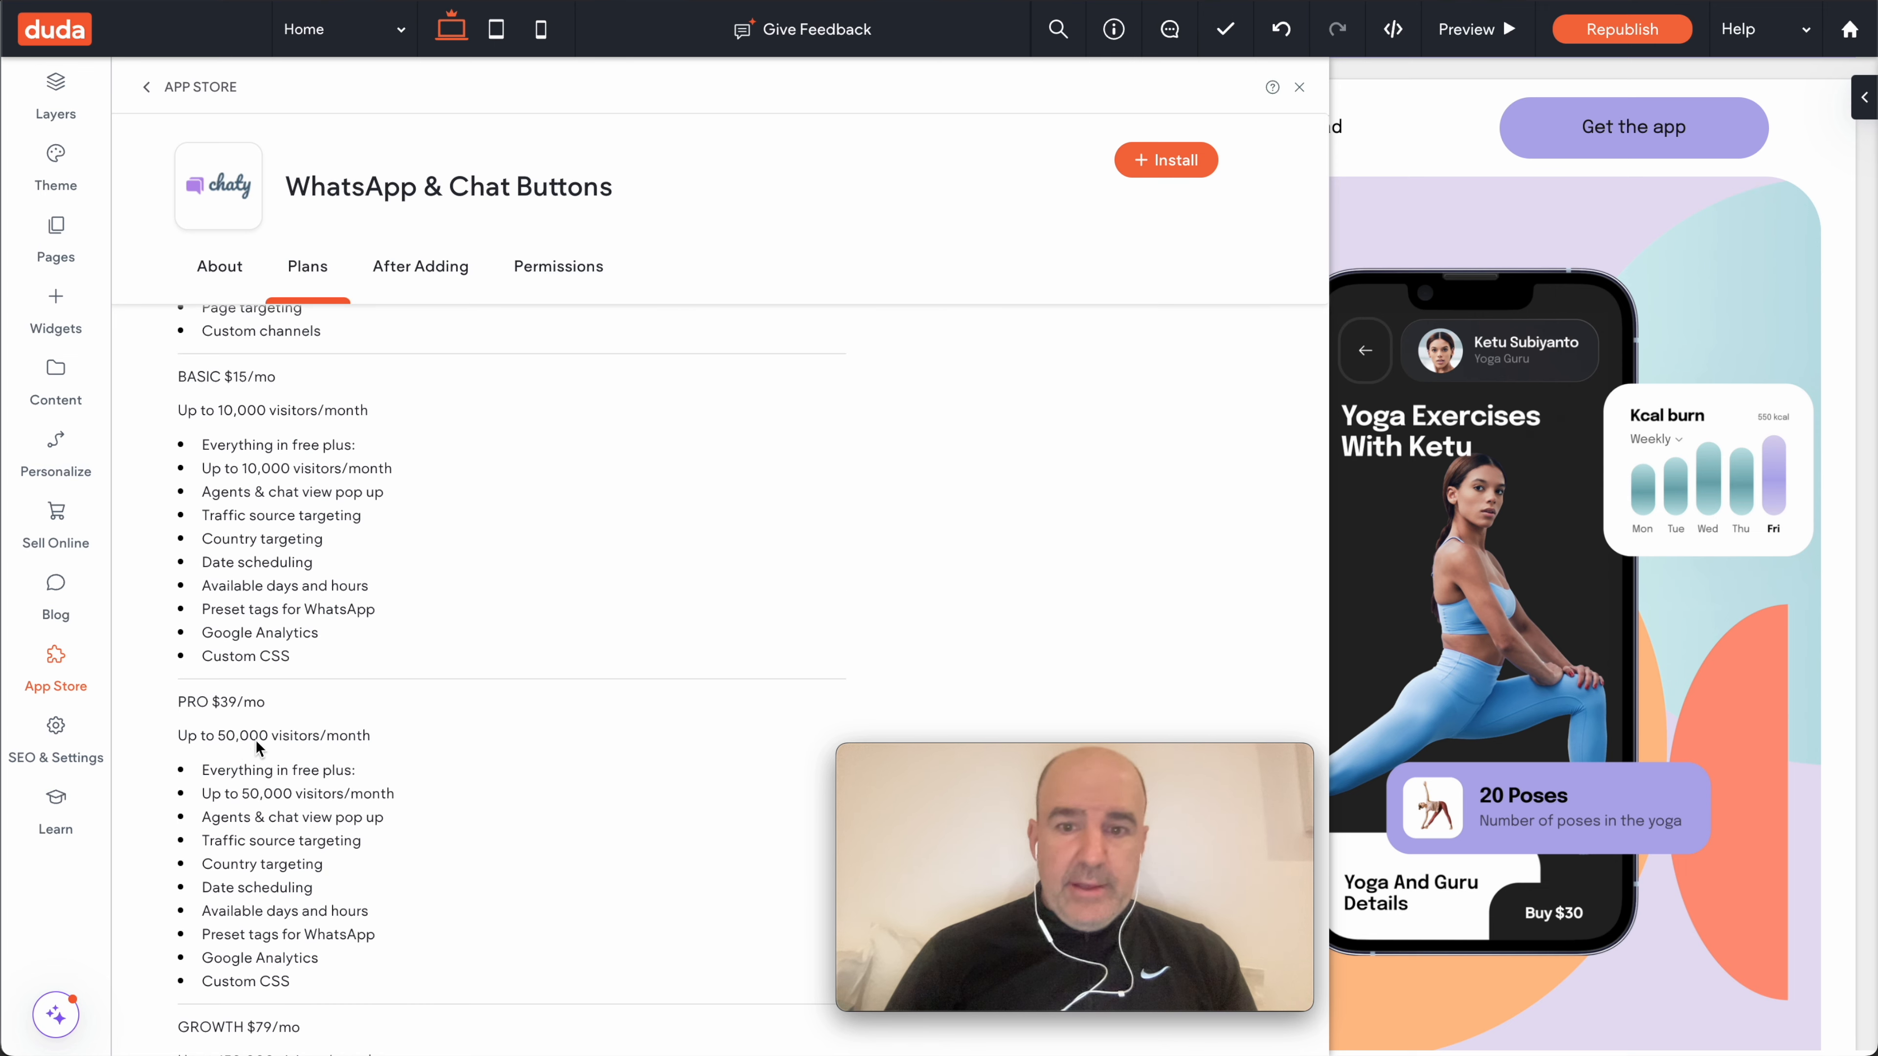
scroll(305, 764, down, 4)
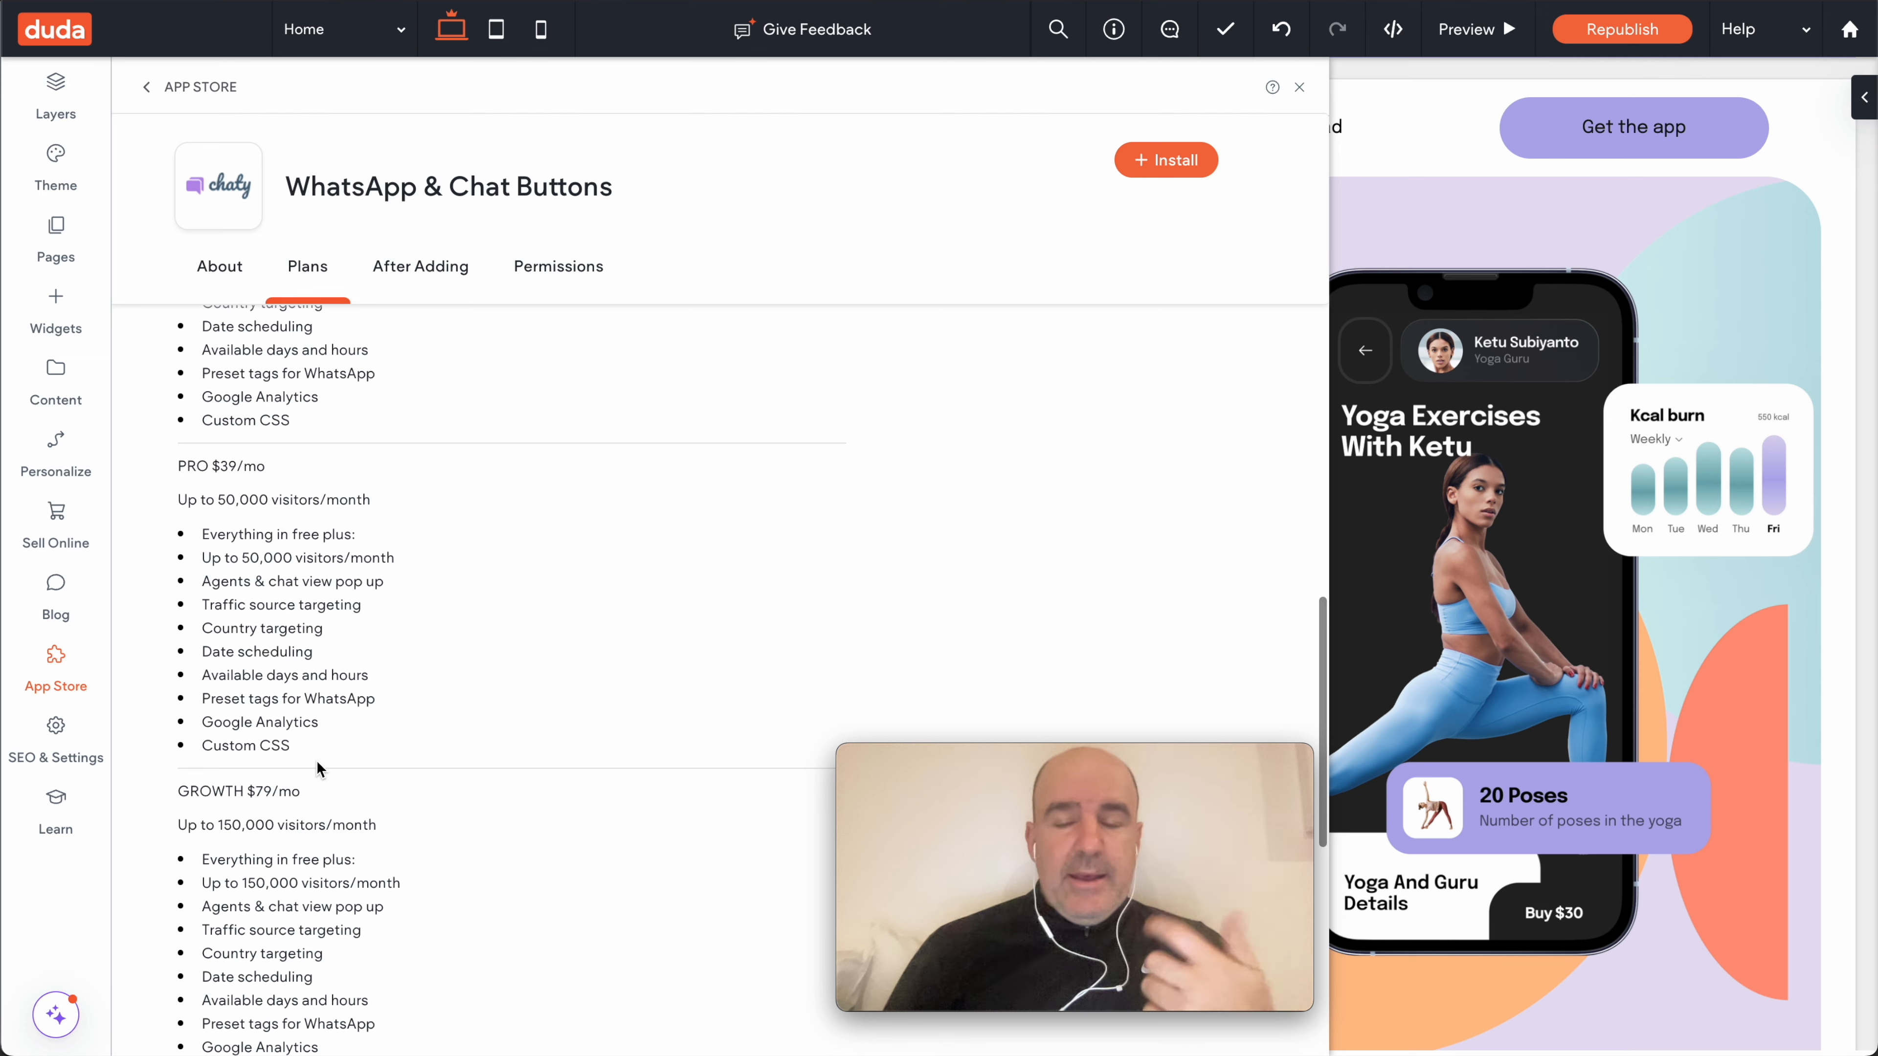
scroll(320, 769, up, 4)
key(Escape)
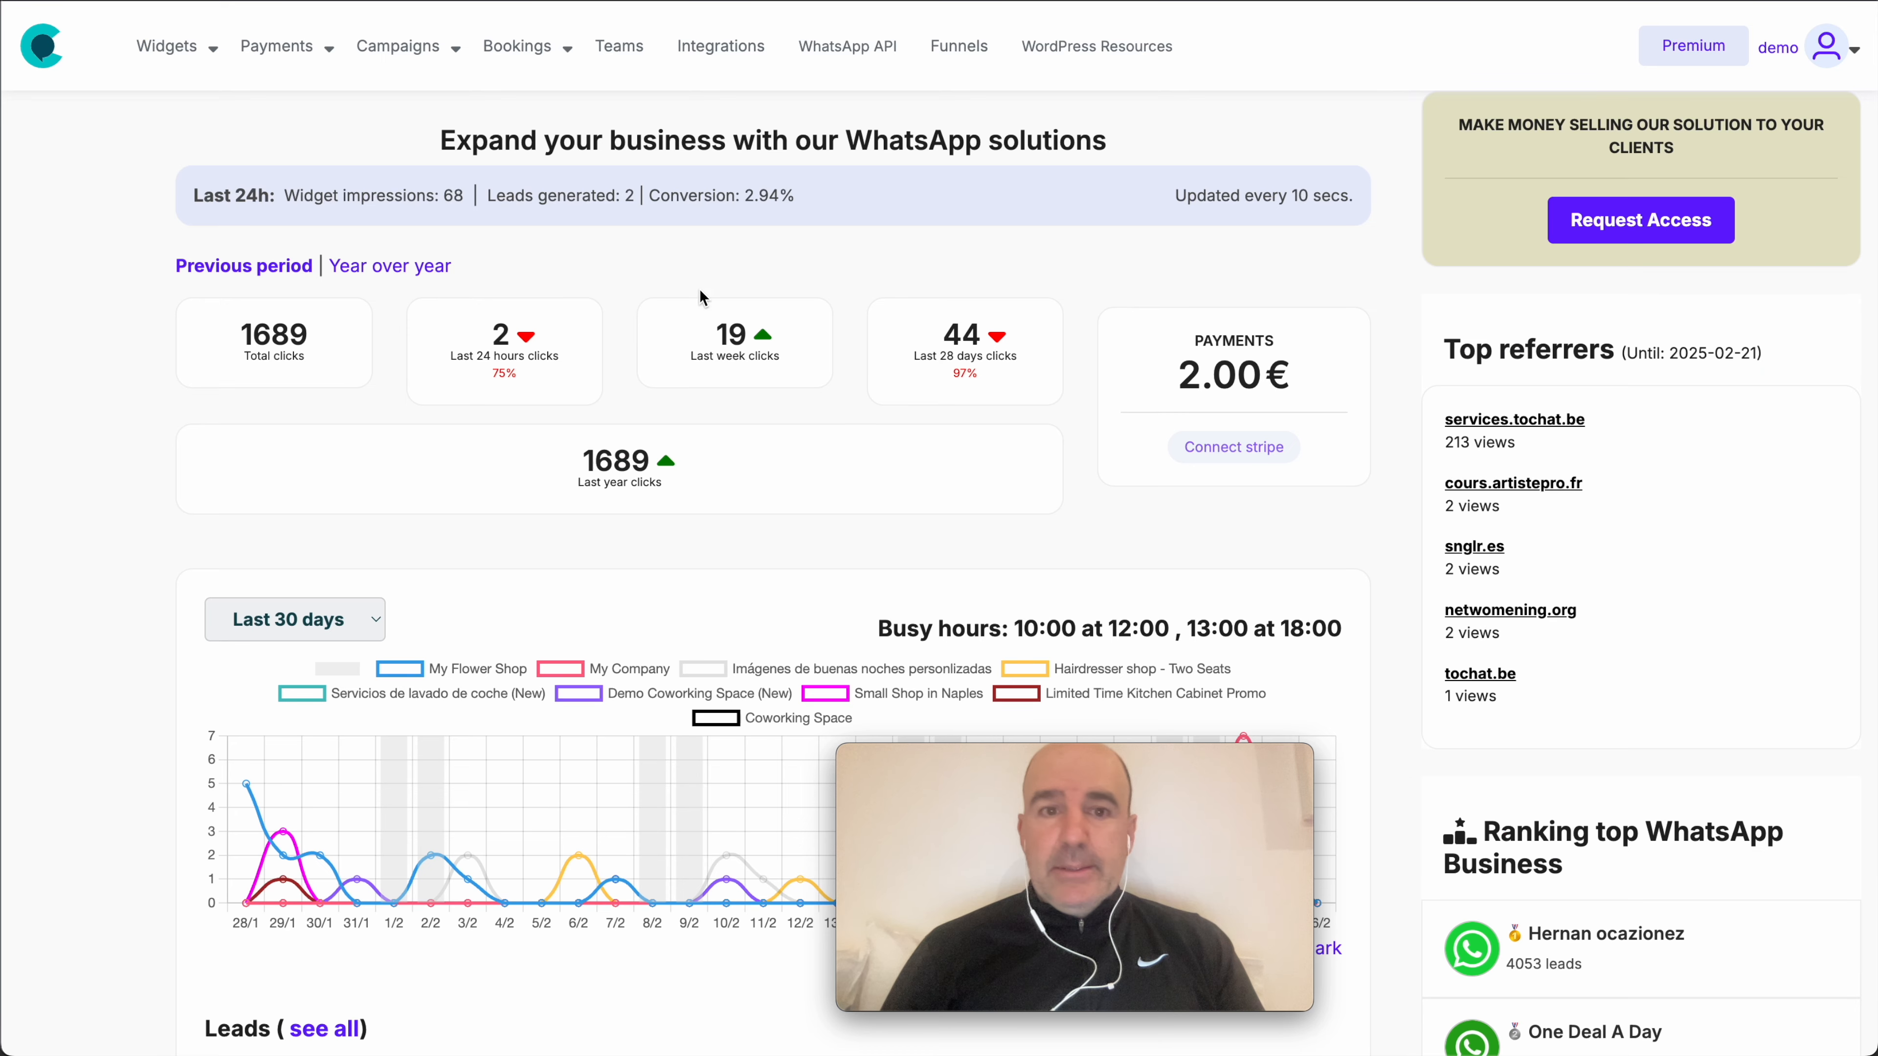
- Go to ToChat's My widgets list through Widgets > Create and edit
click(170, 46)
click(223, 136)
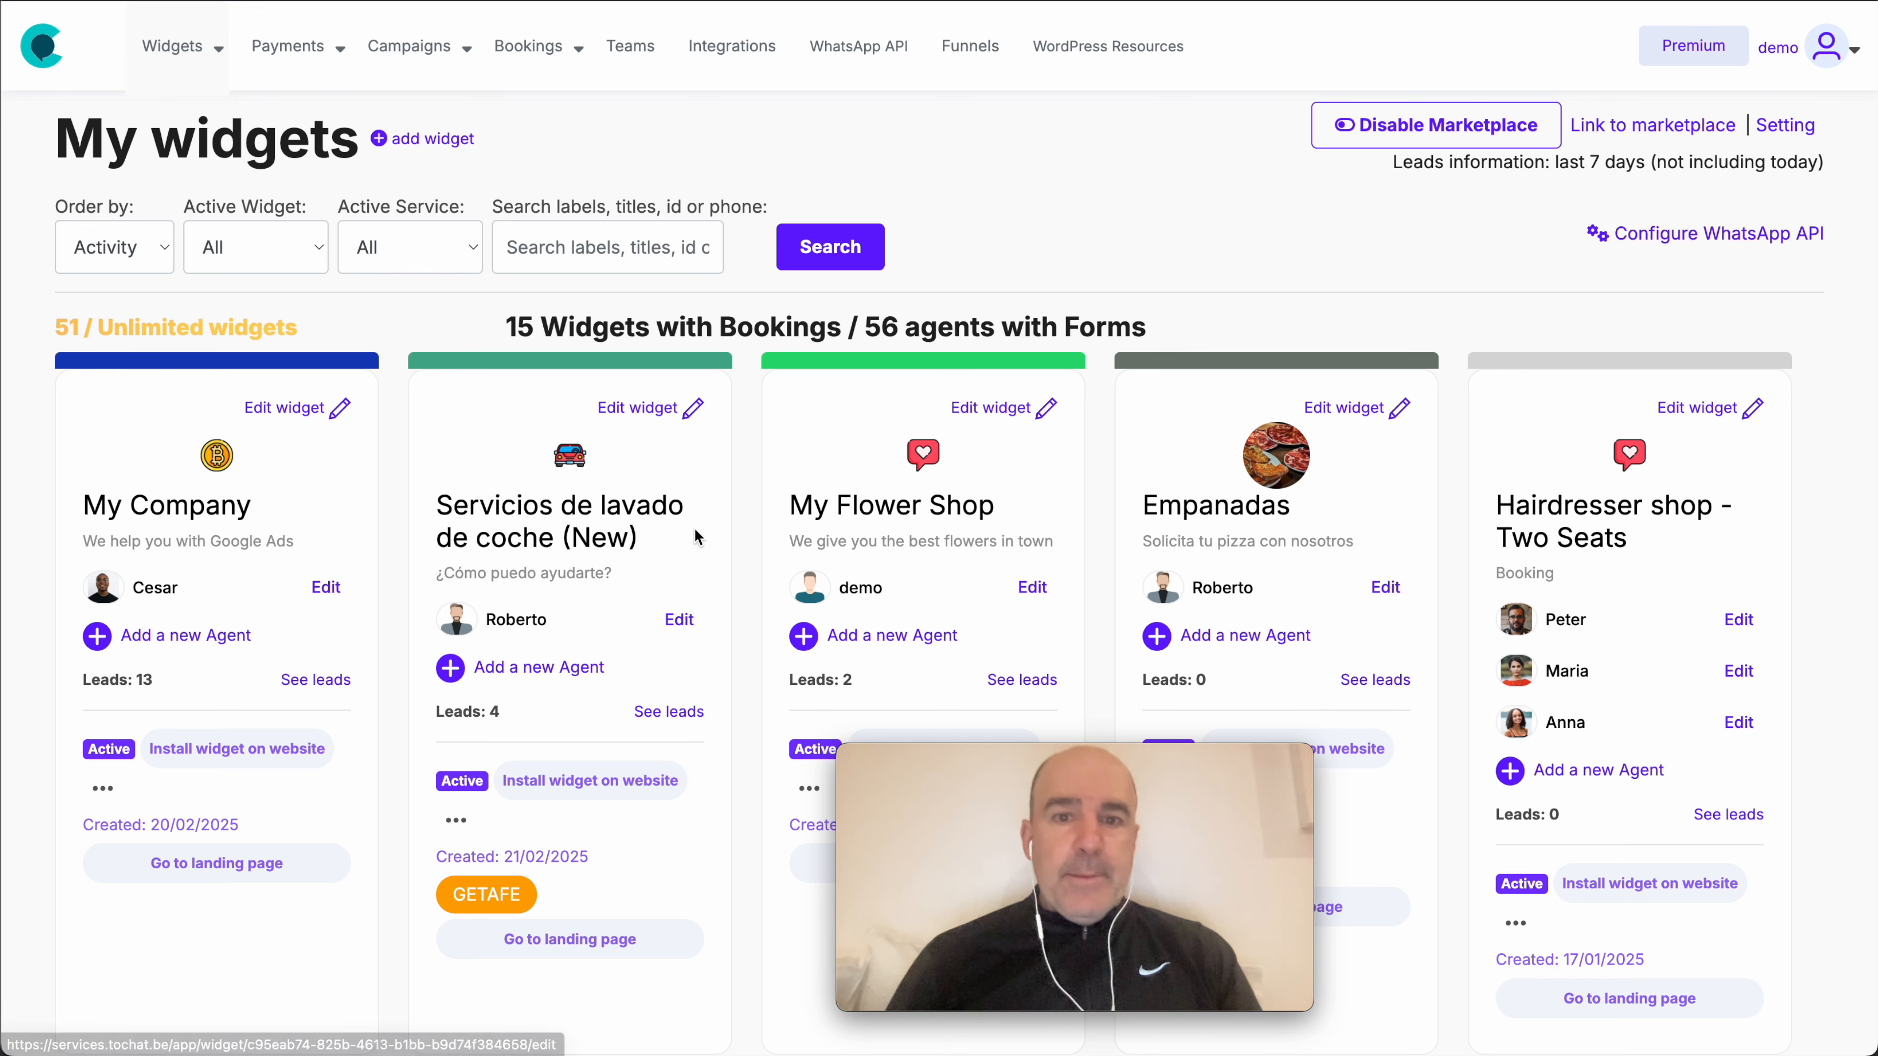
- Open the My Flower Shop widget and send the test question 'what is a rose?'
click(888, 515)
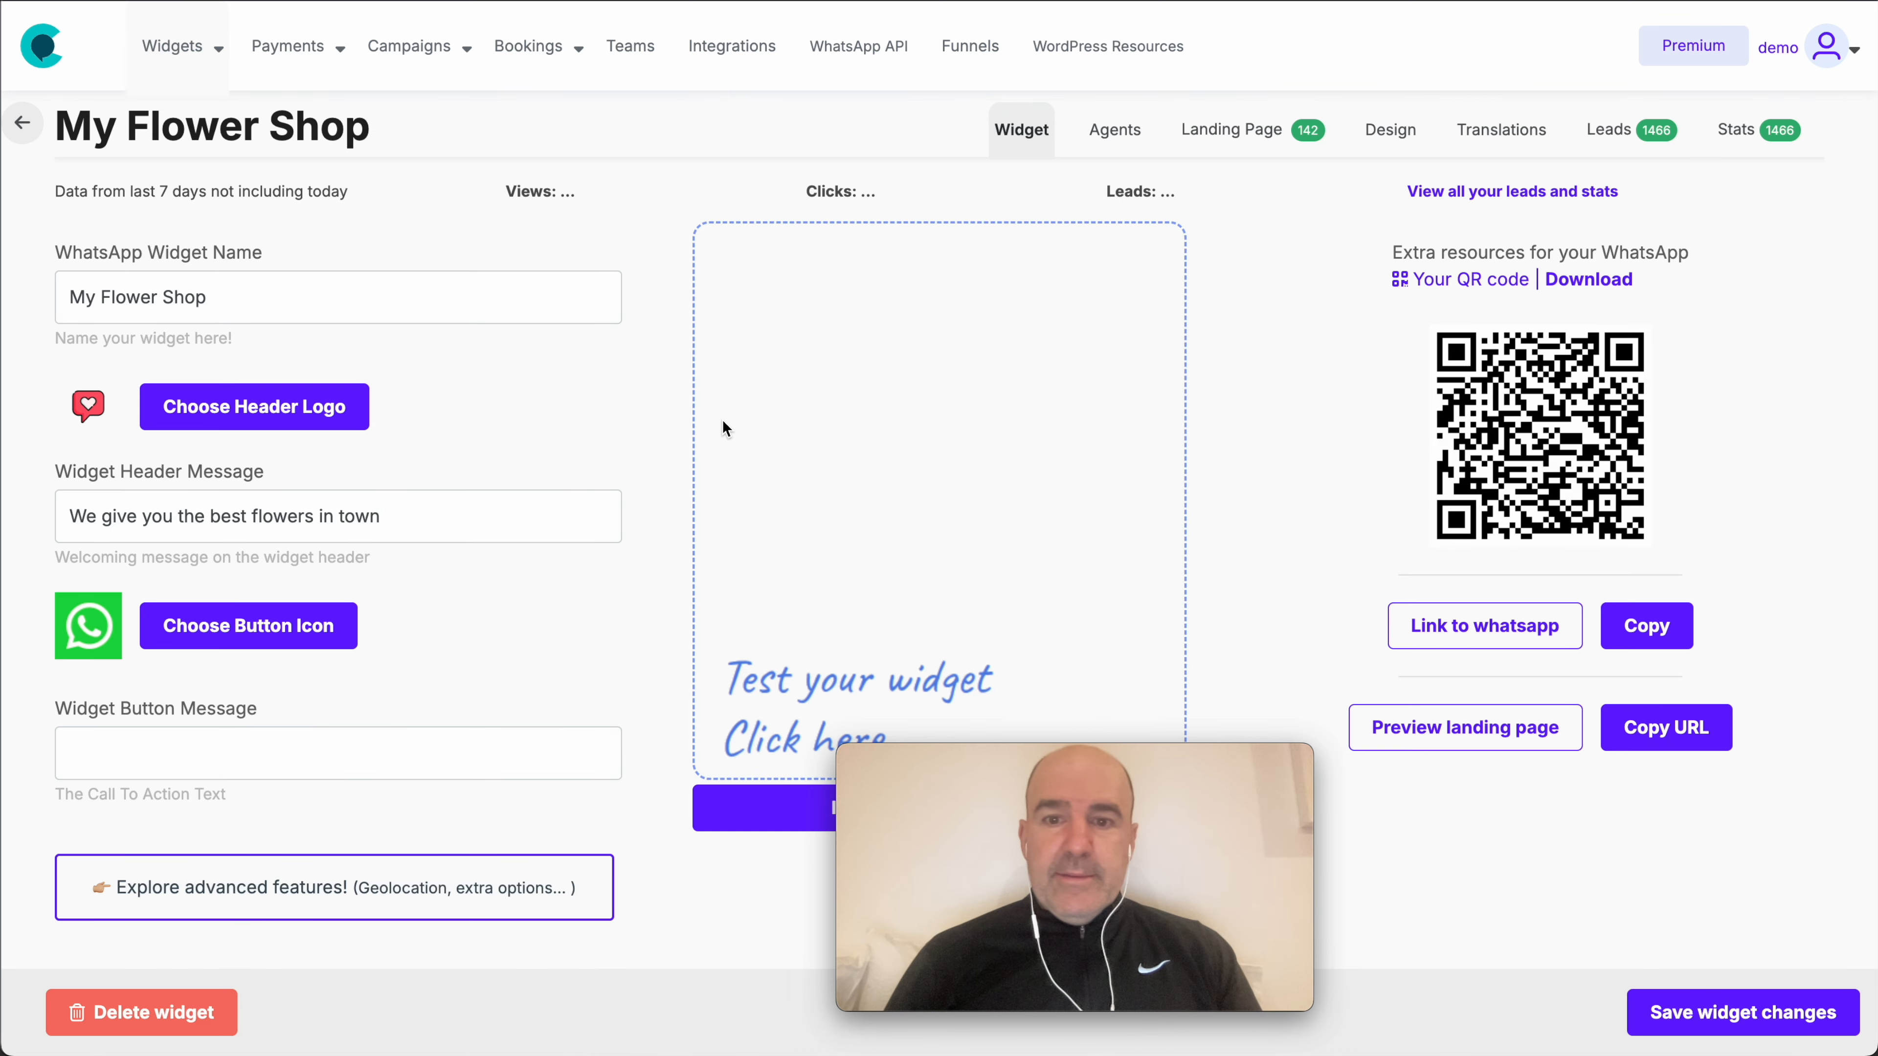
scroll(964, 538, down, 1)
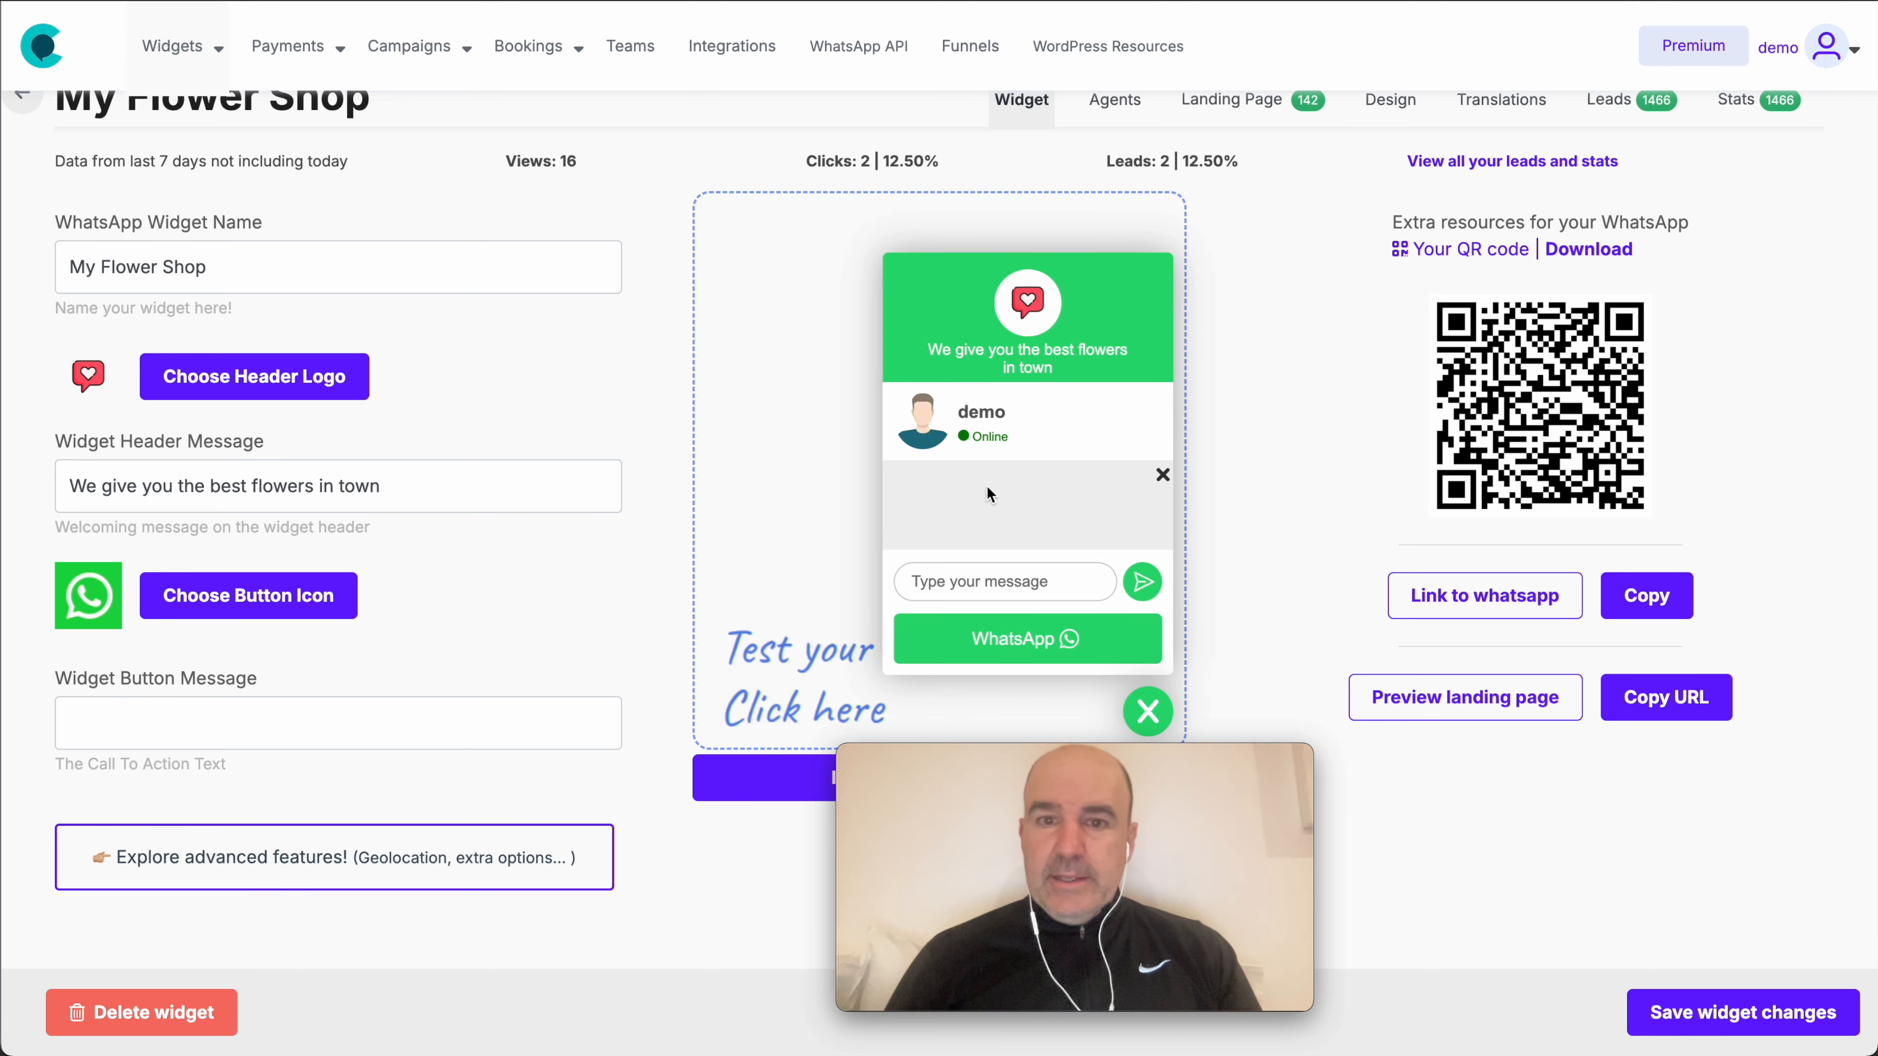
click(975, 586)
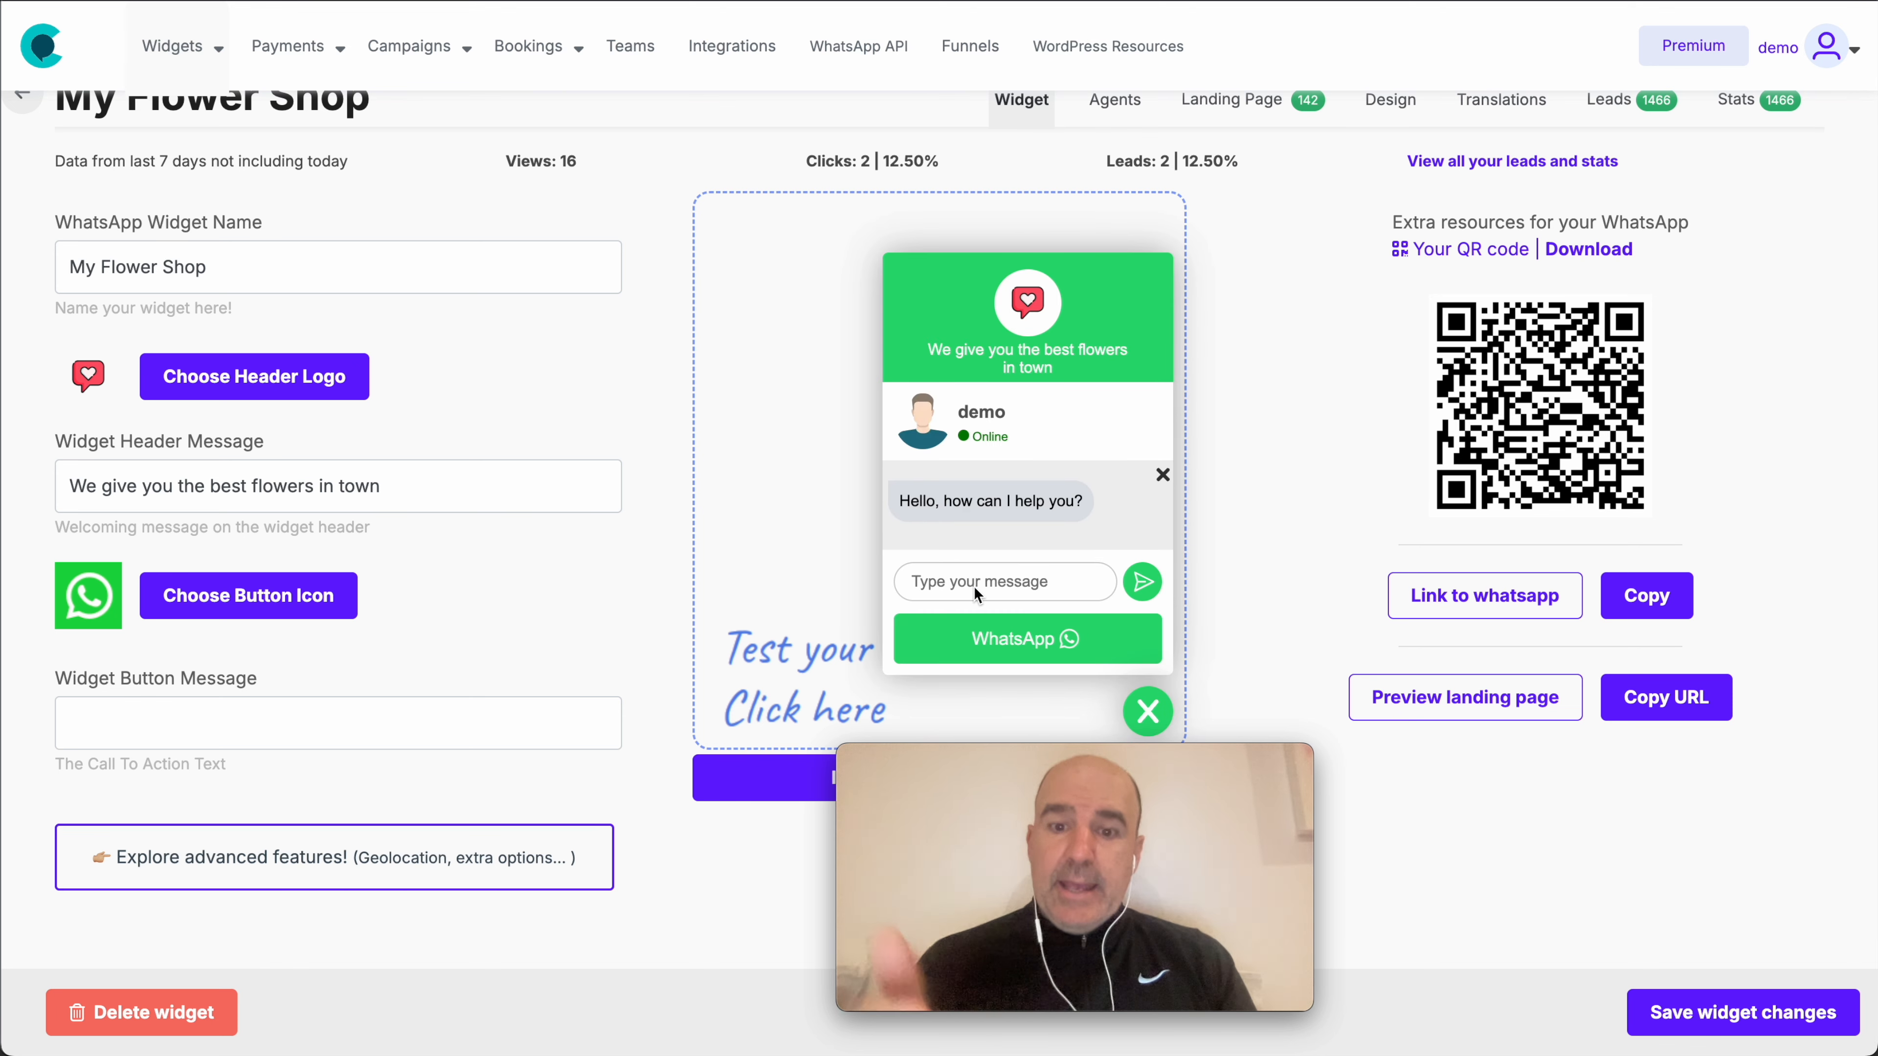
text(what is)
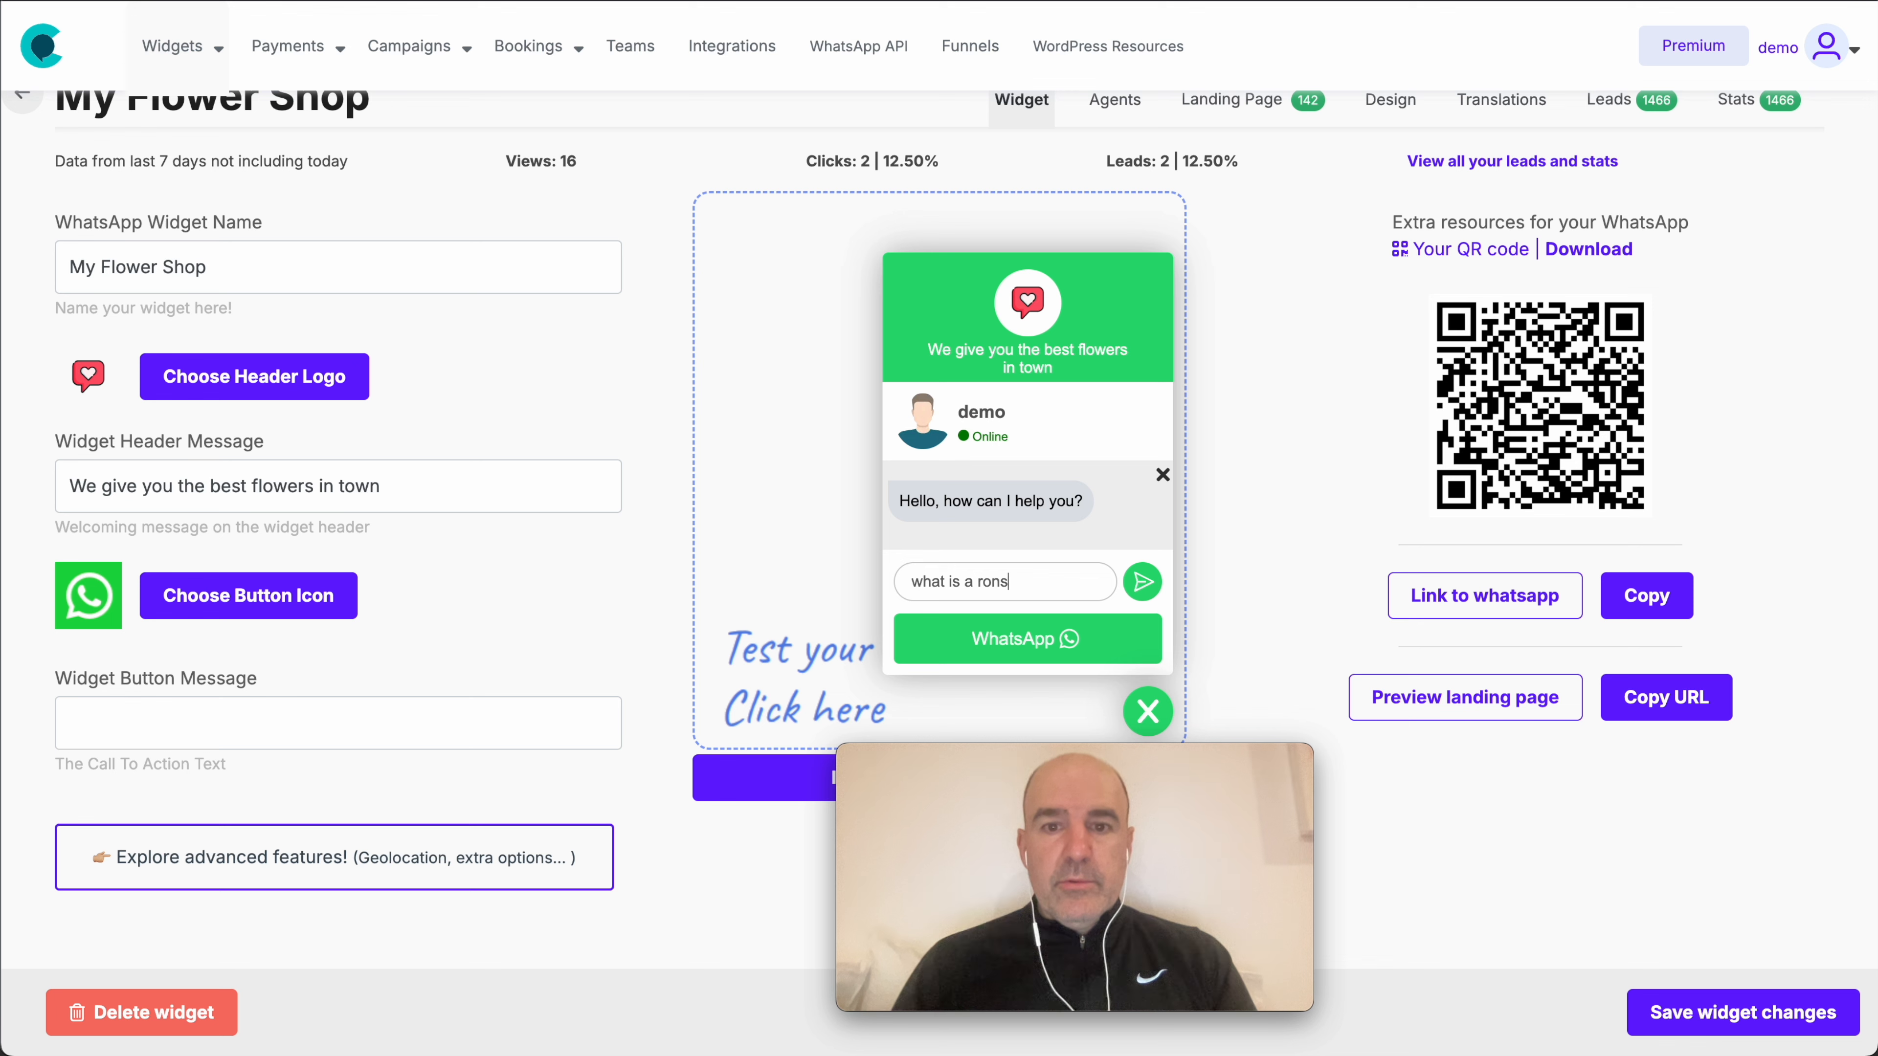
text( a rose?)
key(Return)
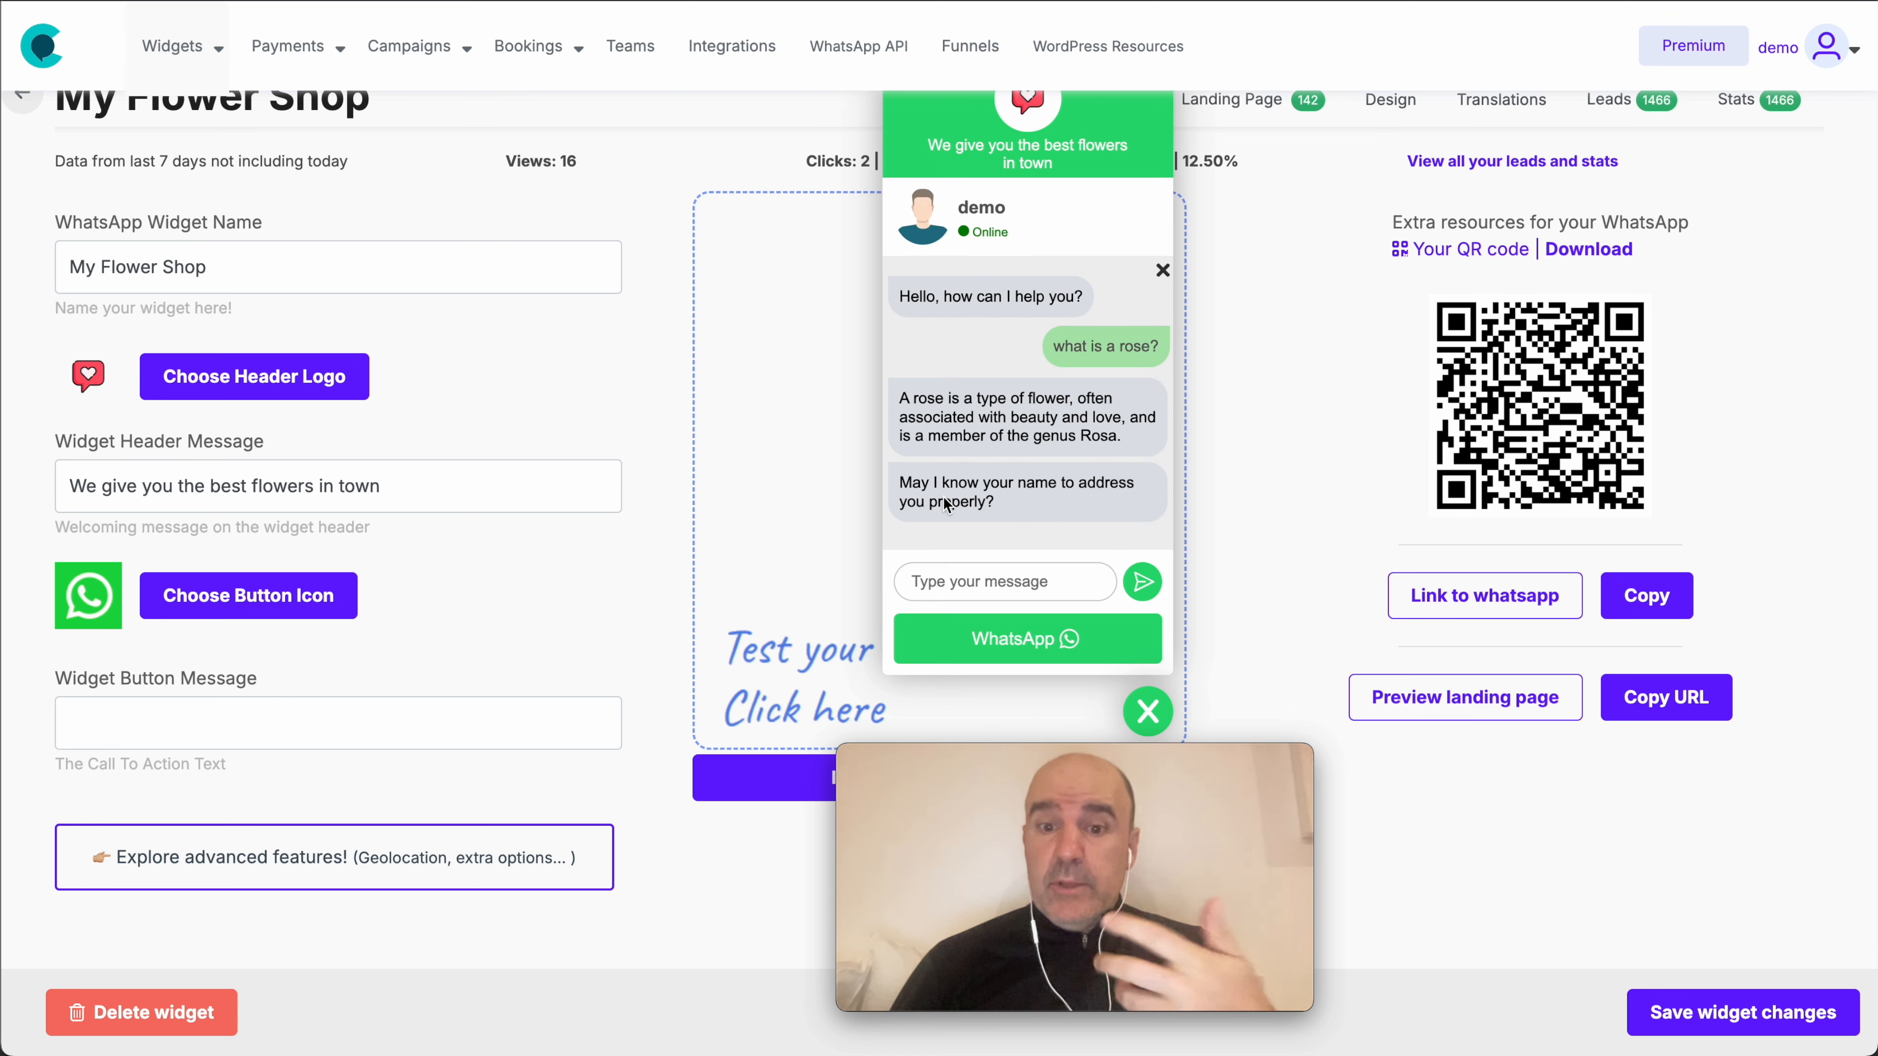
- Copy the widget's full installation script code and close the code window
click(751, 776)
triple_click(782, 345)
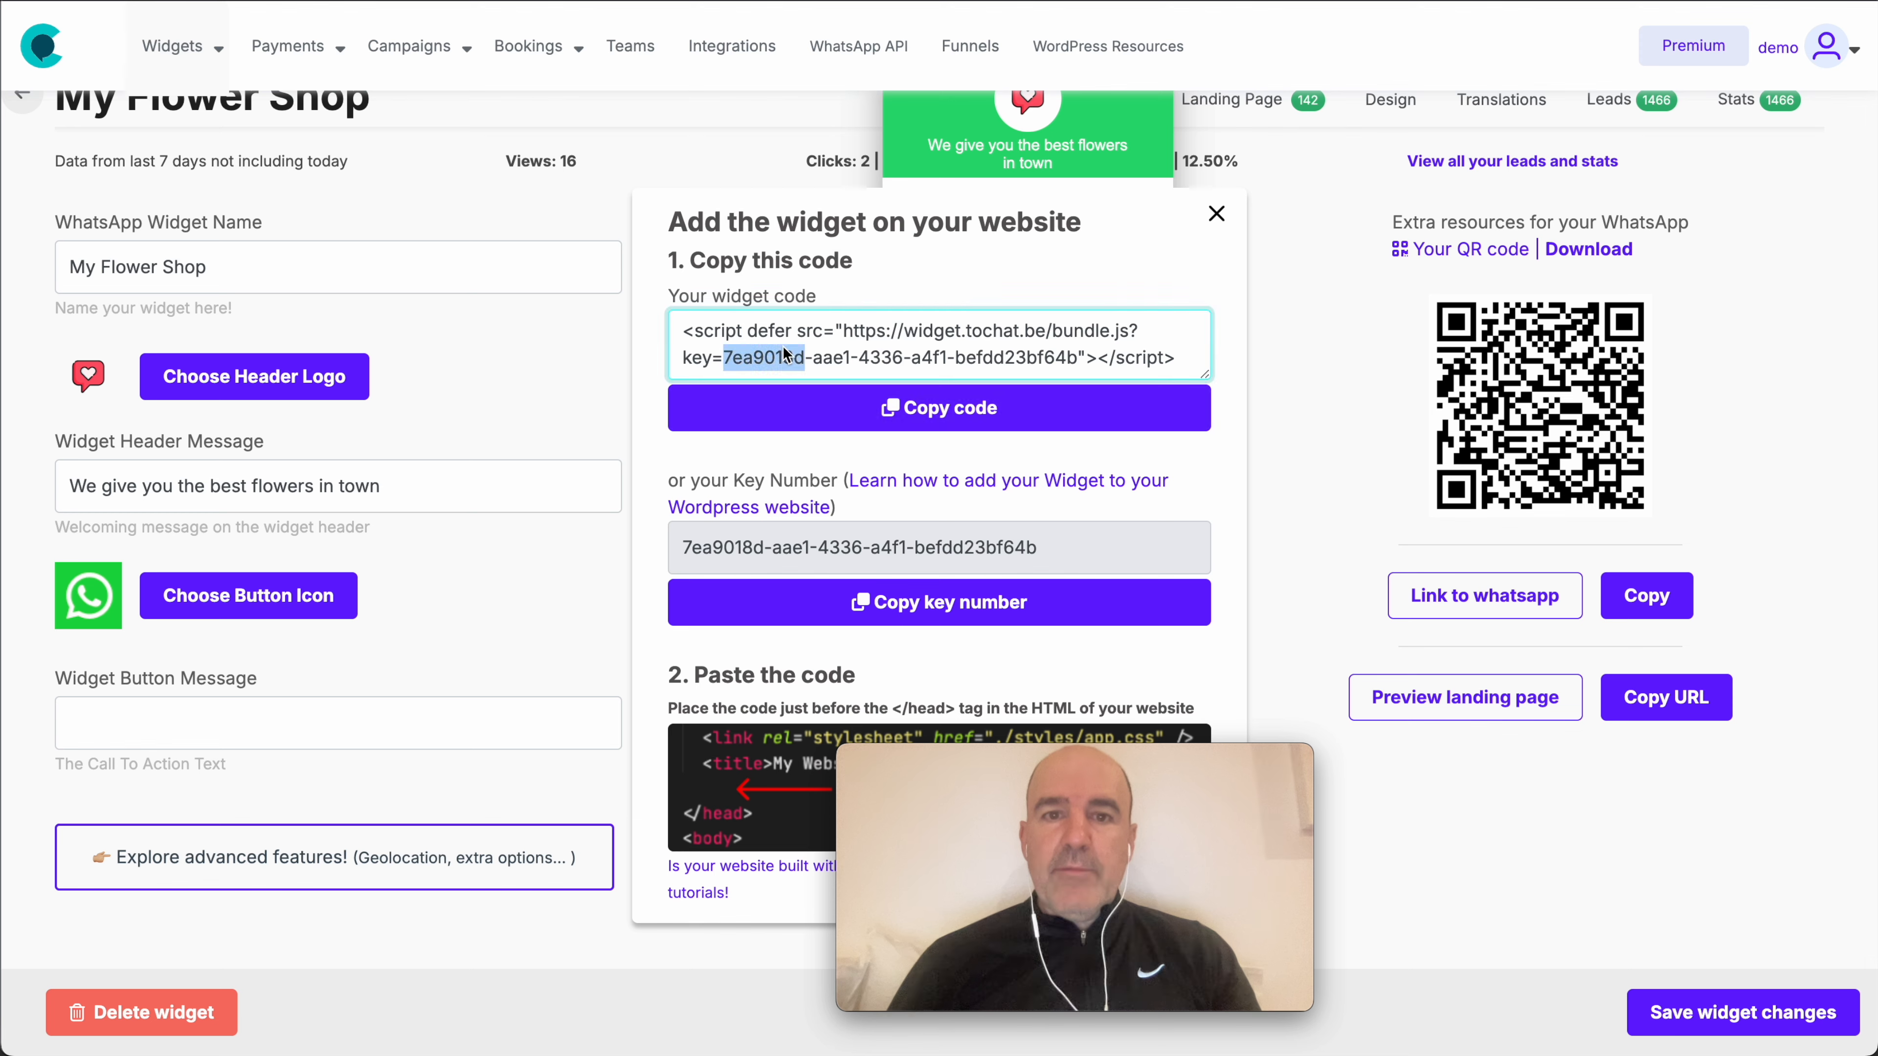
click(1218, 216)
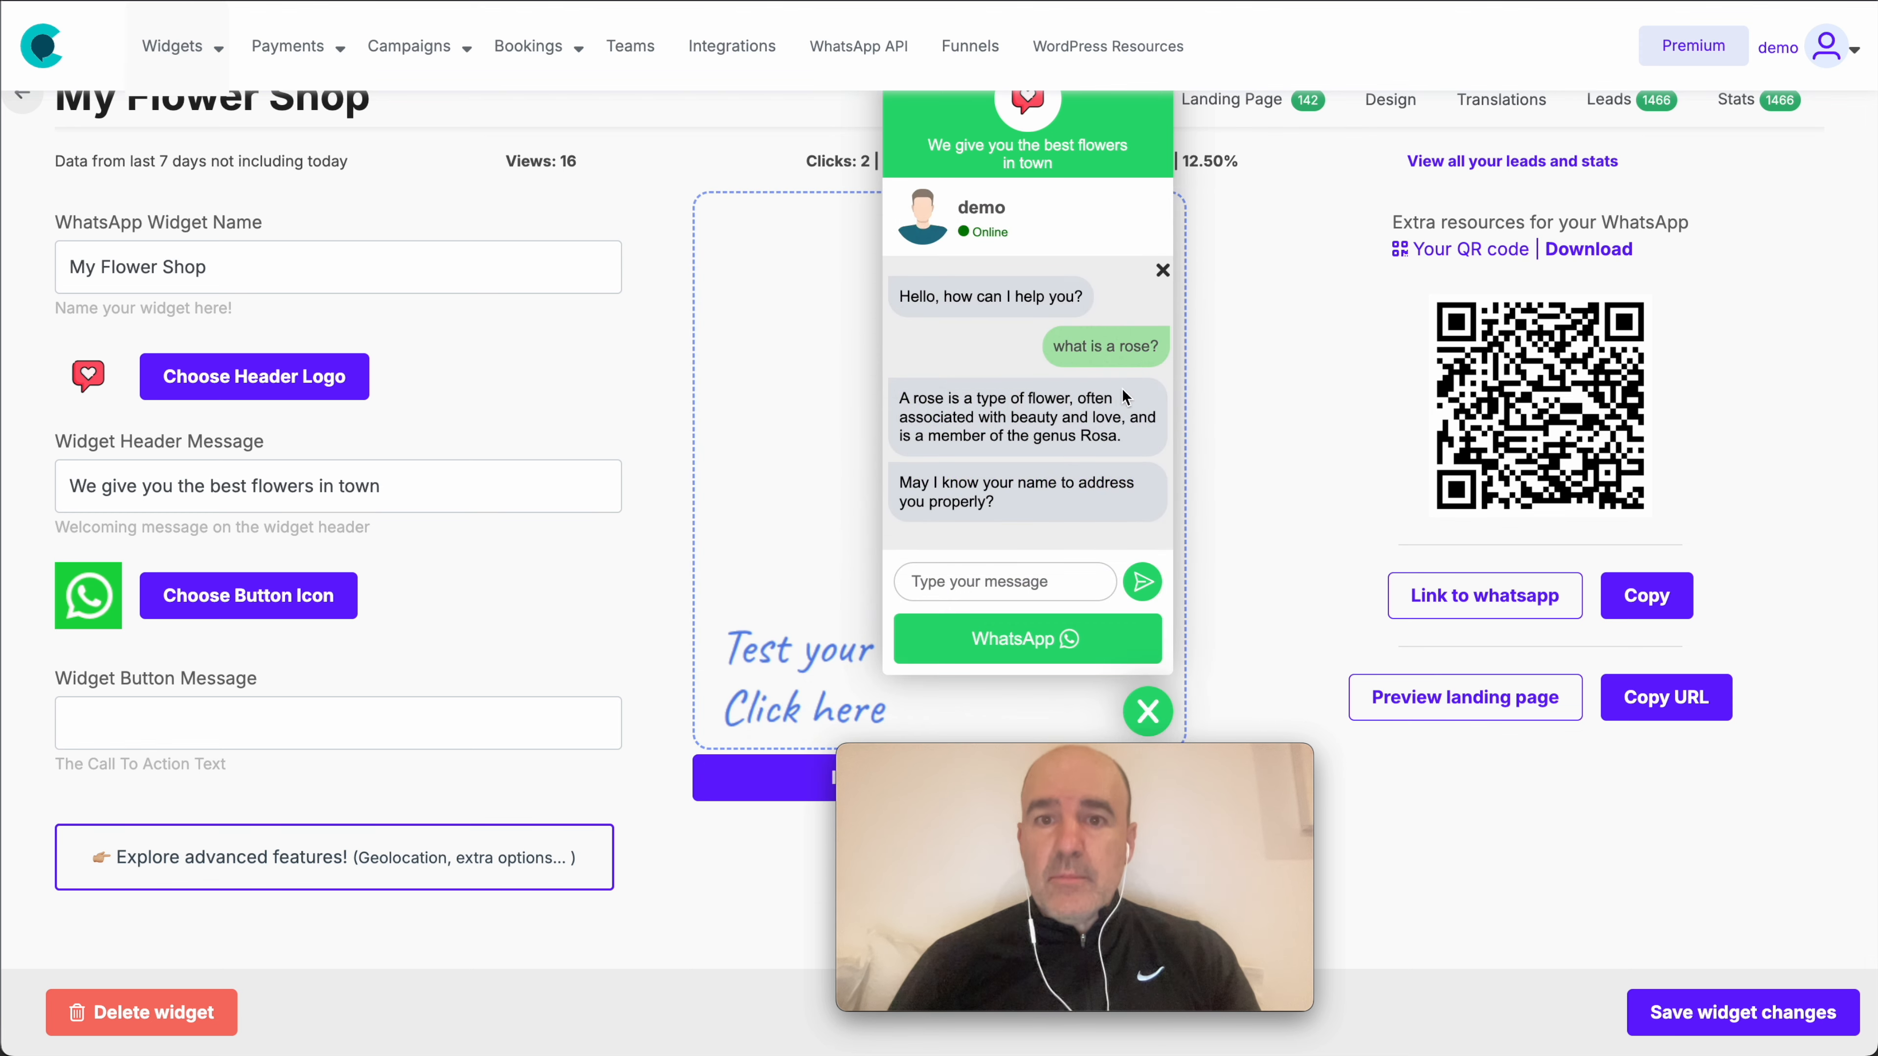
scroll(1122, 388, up, 1)
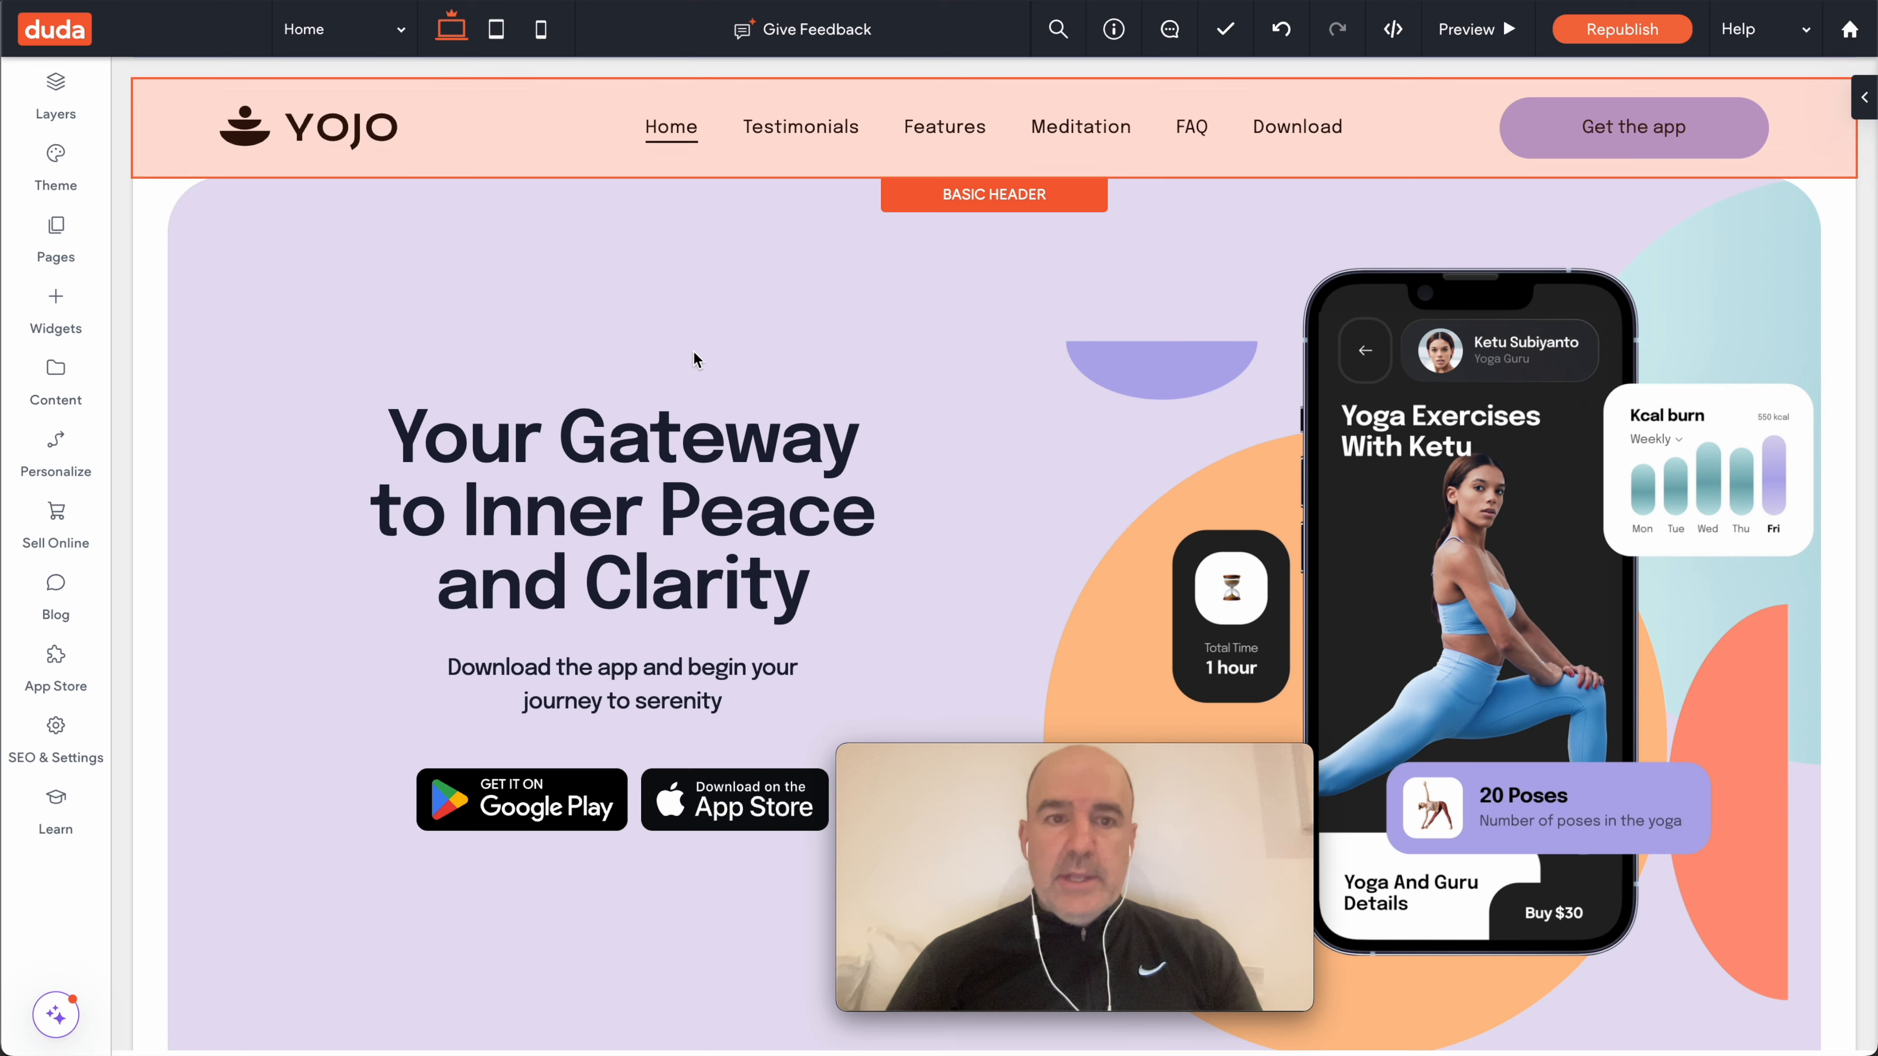
- Paste the ToChat script into the site's Head HTML setting and save, accepting the performance warning
click(54, 743)
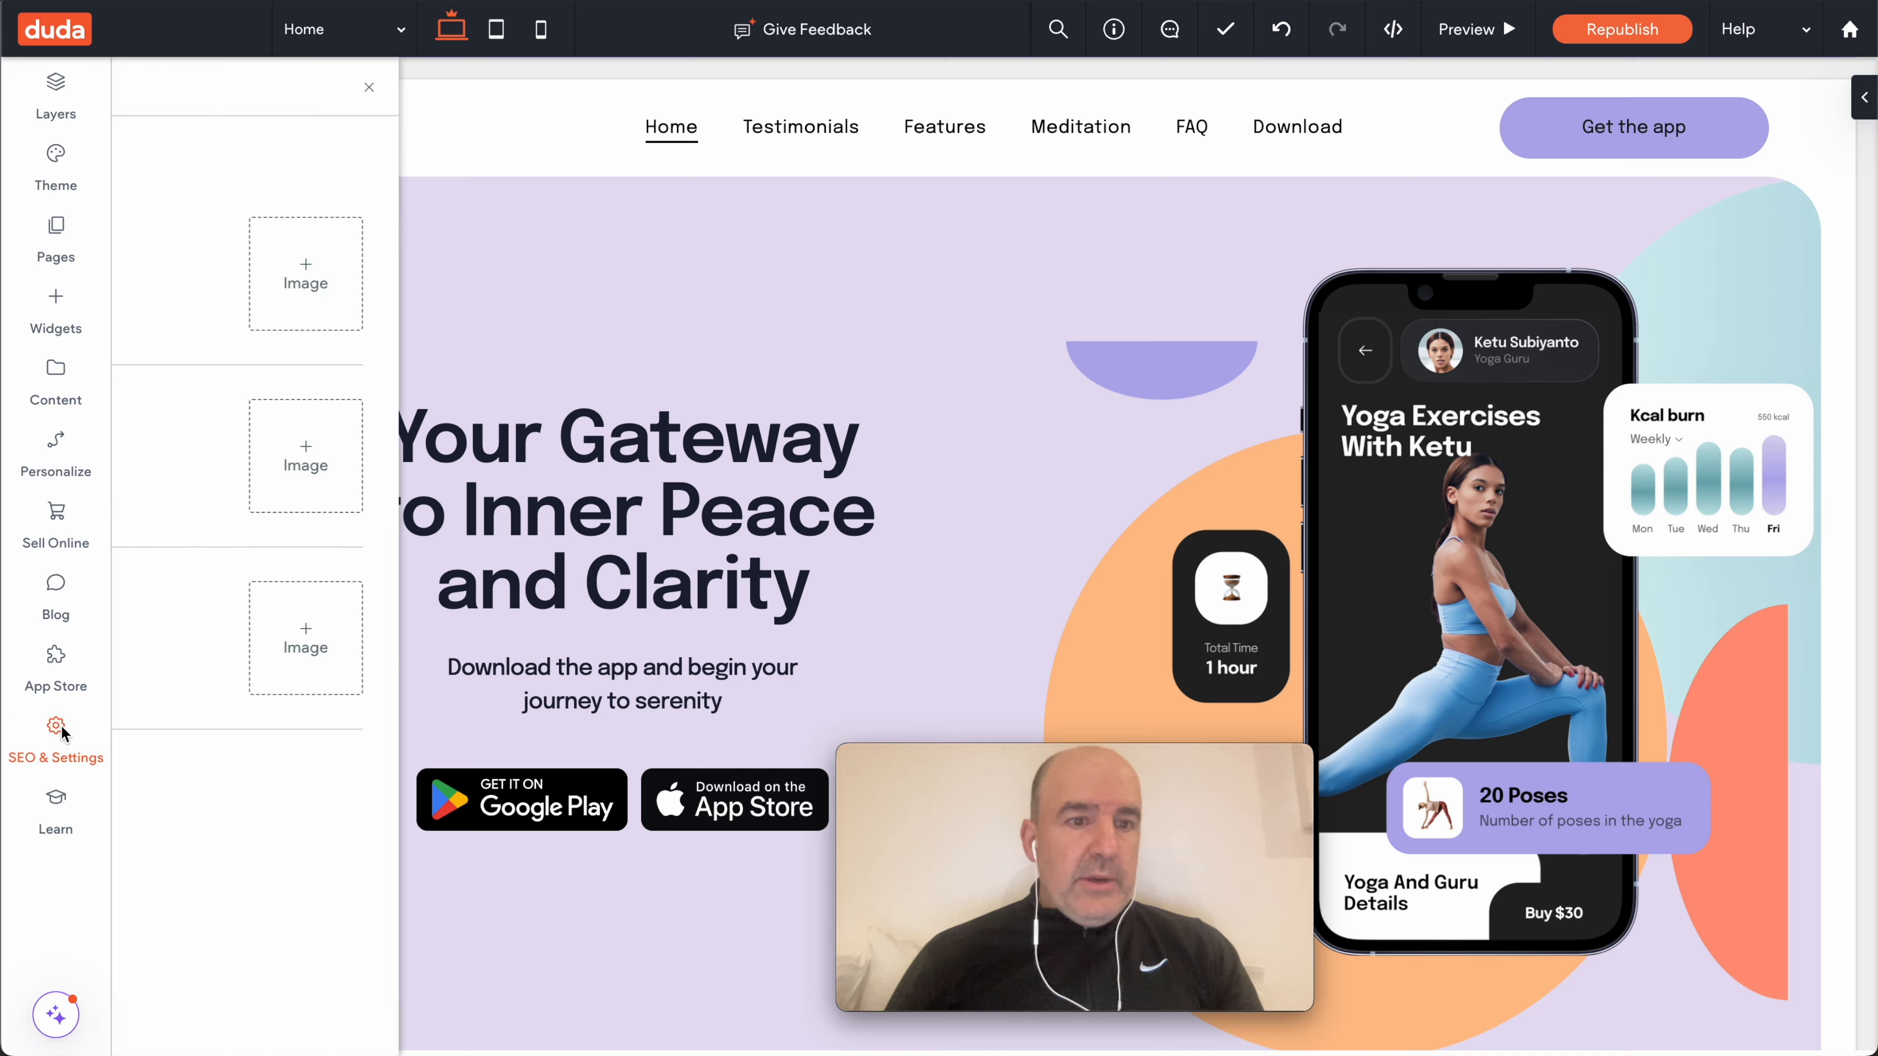
click(209, 474)
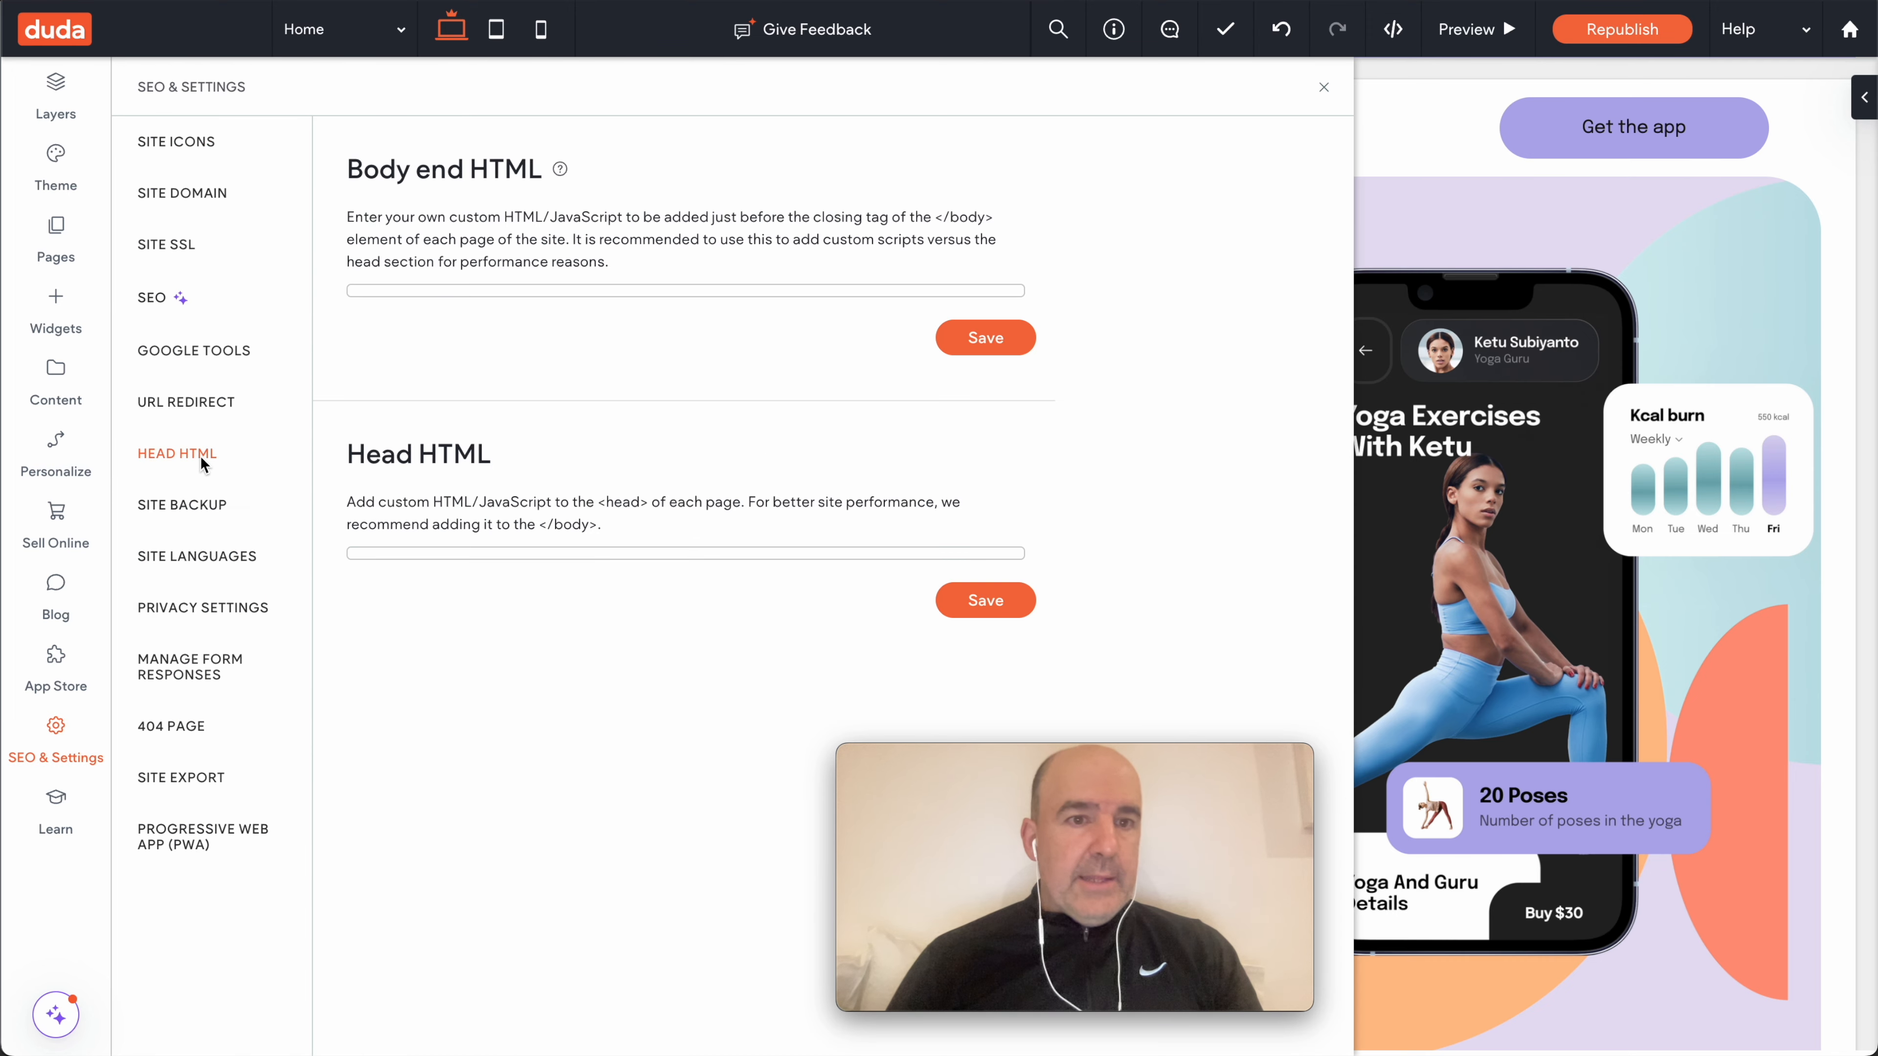
scroll(516, 558, down, 5)
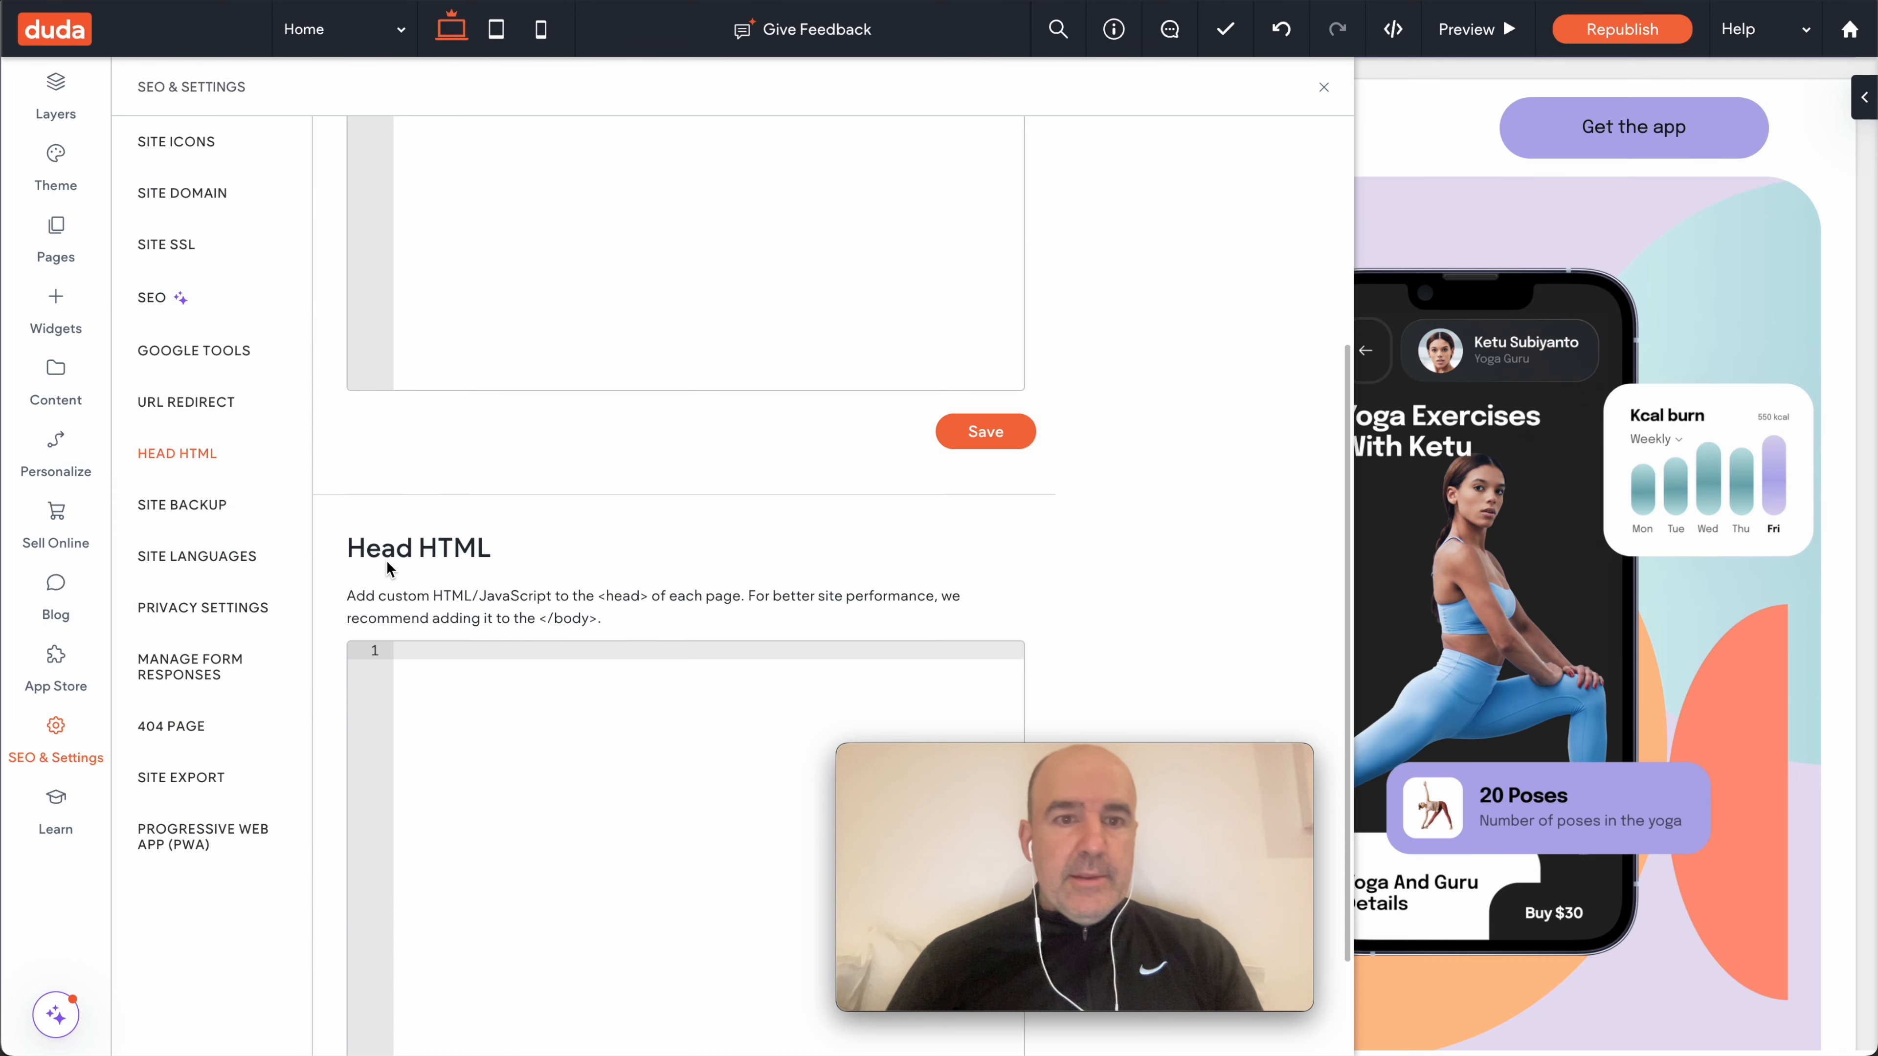
click(499, 727)
text(<script src="https://widget.tochat.be/bundle.js?key=7ea9018d-aae1-4336-a4f1-befdd23bf64b"></script>)
scroll(520, 732, down, 2)
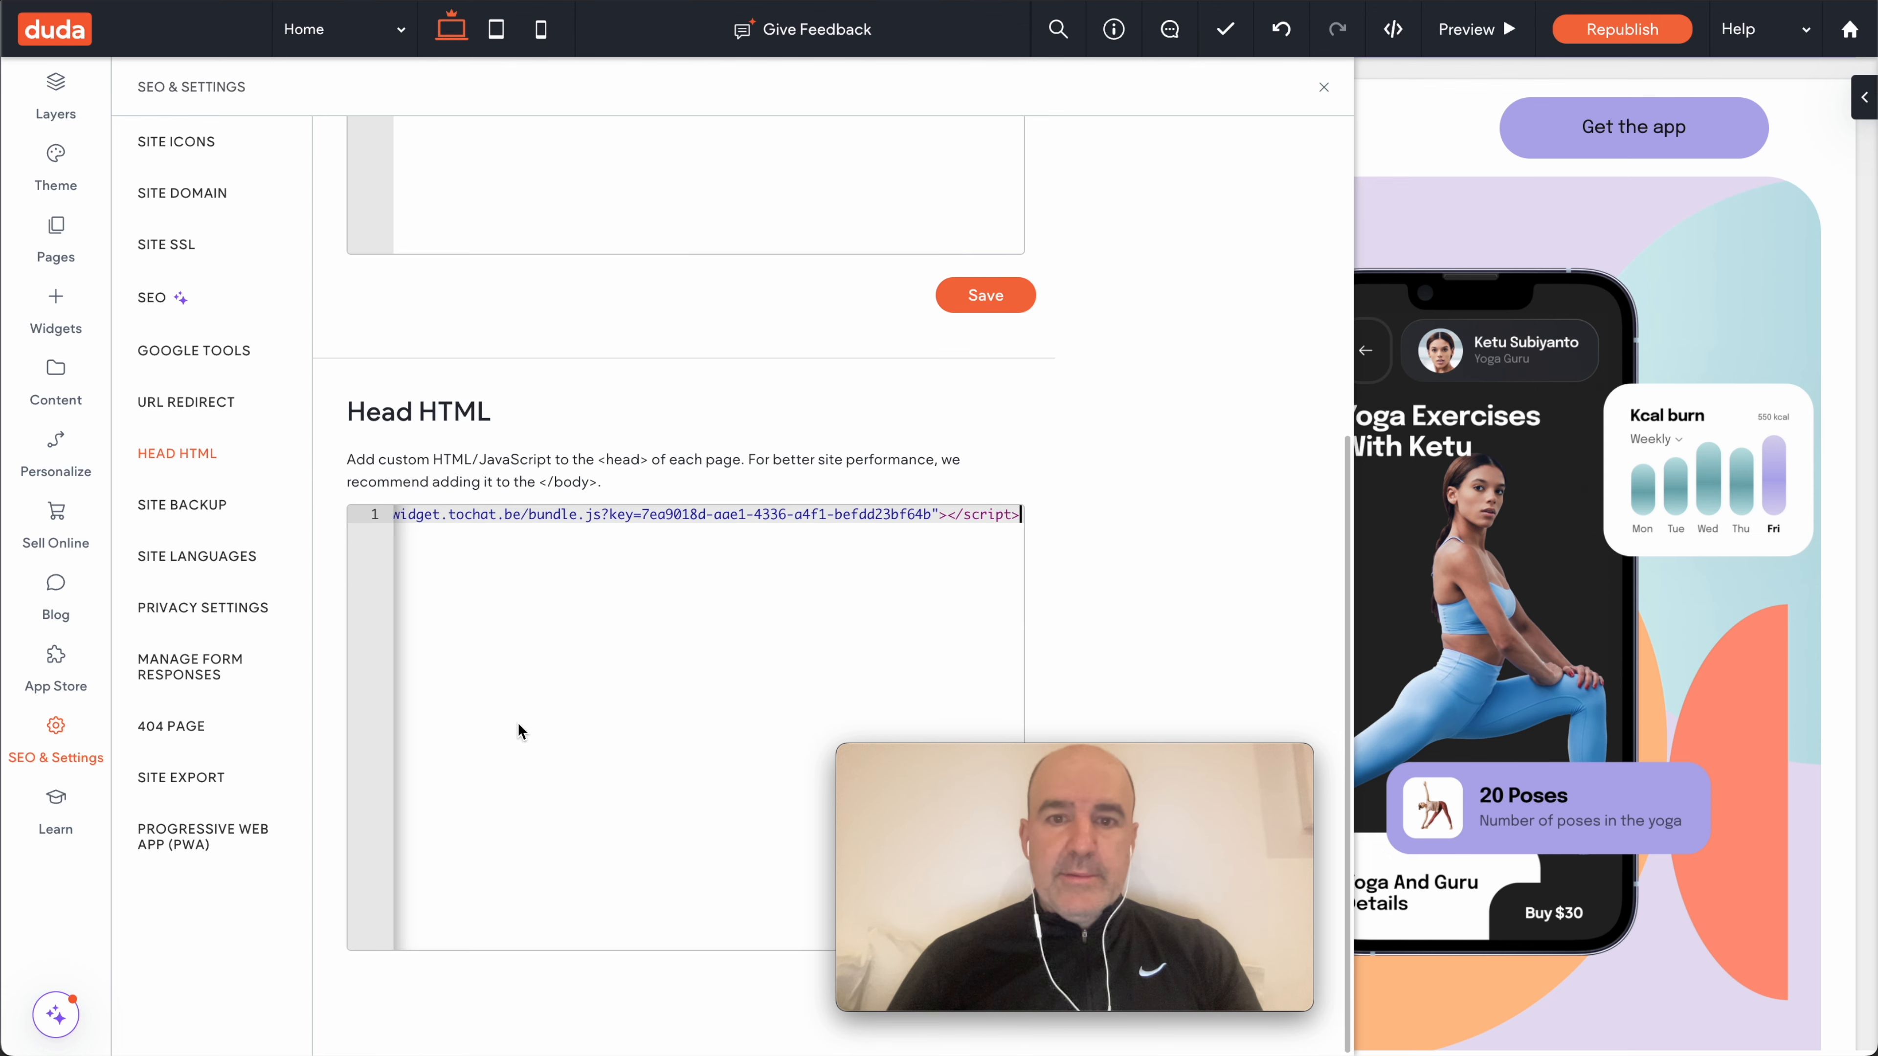
drag(1072, 762, 1619, 762)
click(987, 992)
click(977, 643)
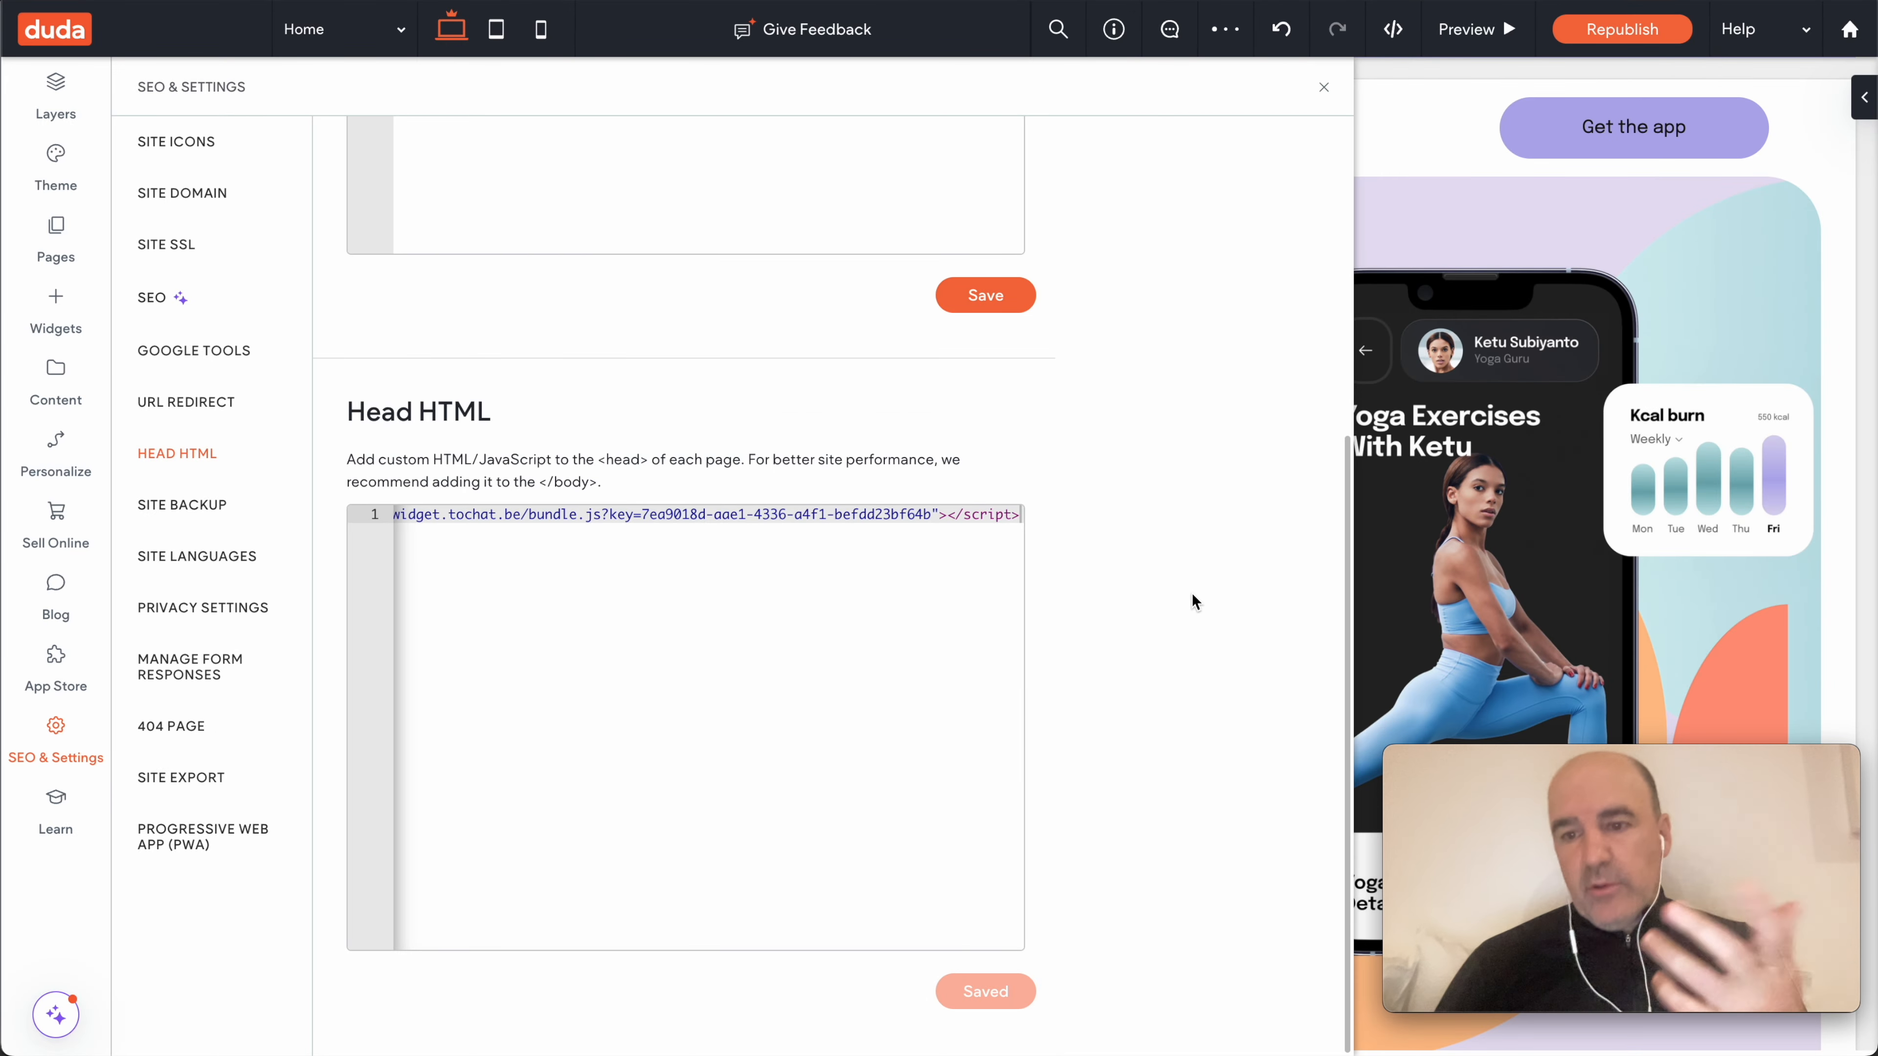
- Return to the YOJO page canvas, expand the ToChat chat widget, and start republishing
click(1323, 87)
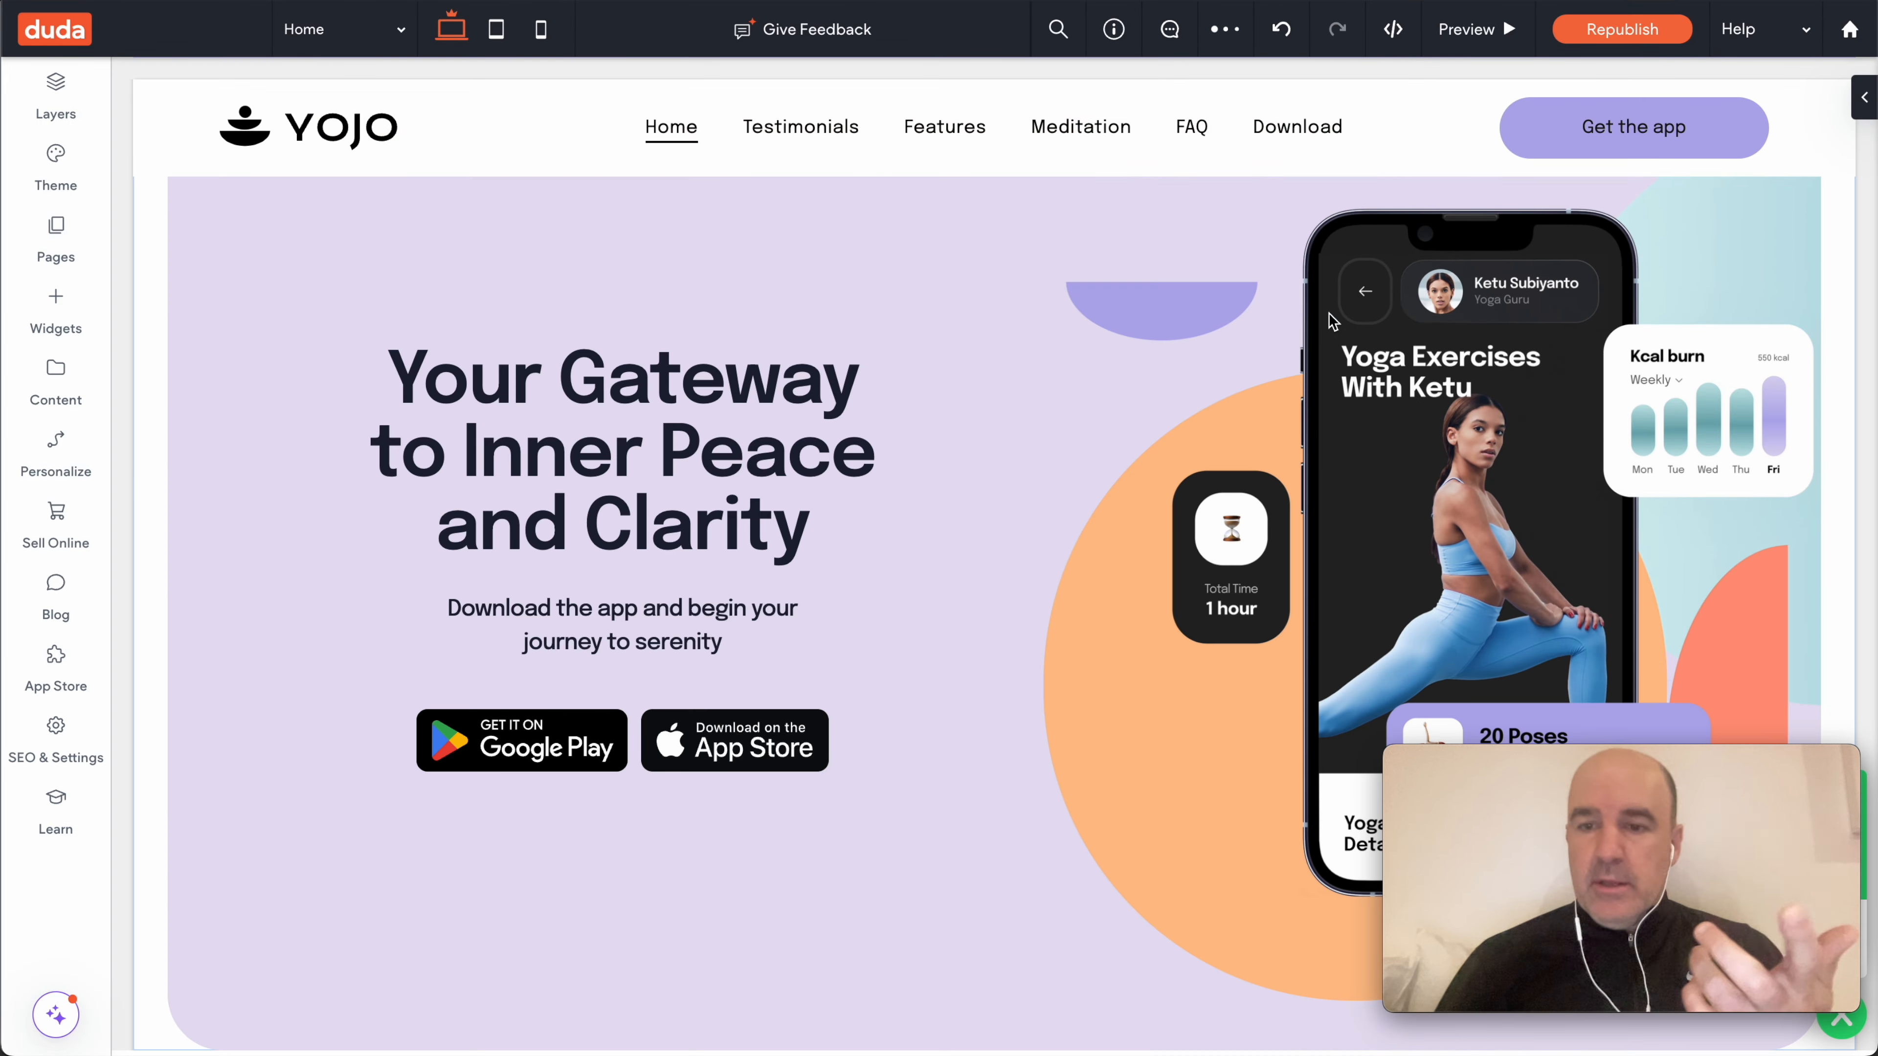
drag(1619, 753, 888, 586)
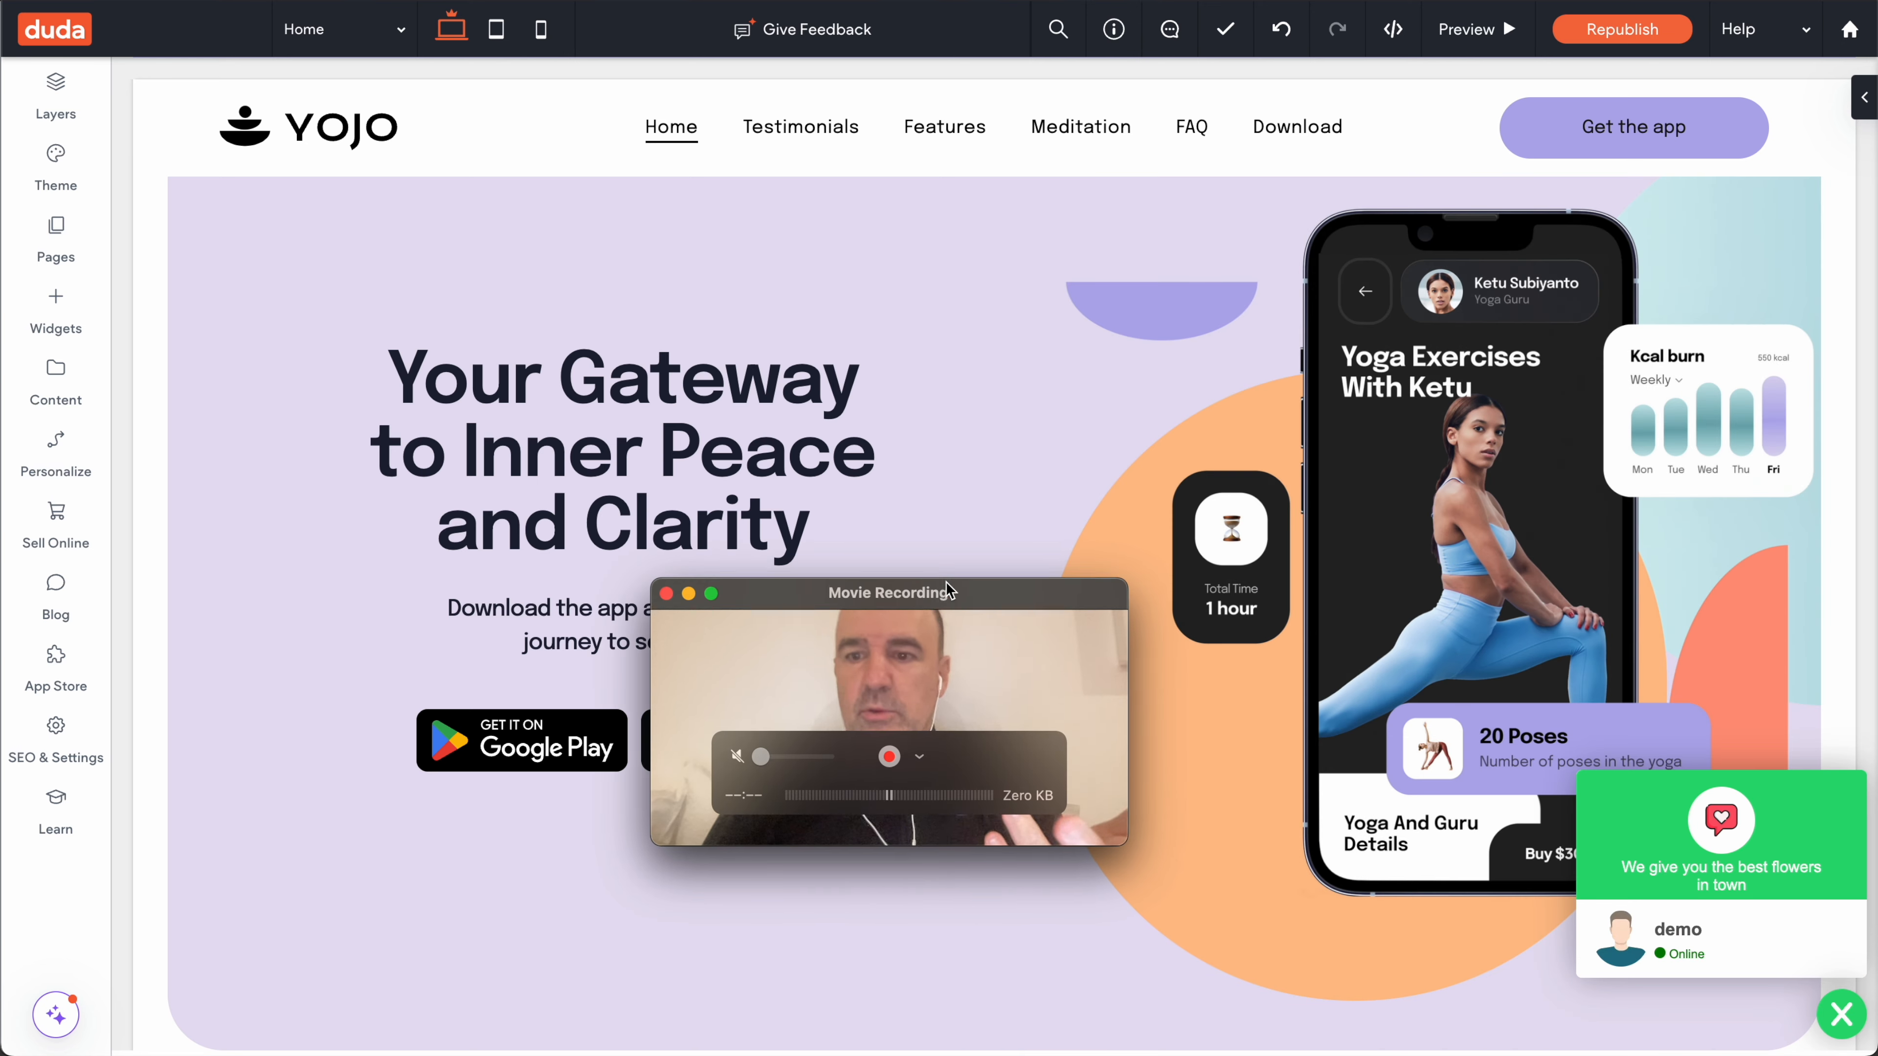
scroll(1558, 688, down, 5)
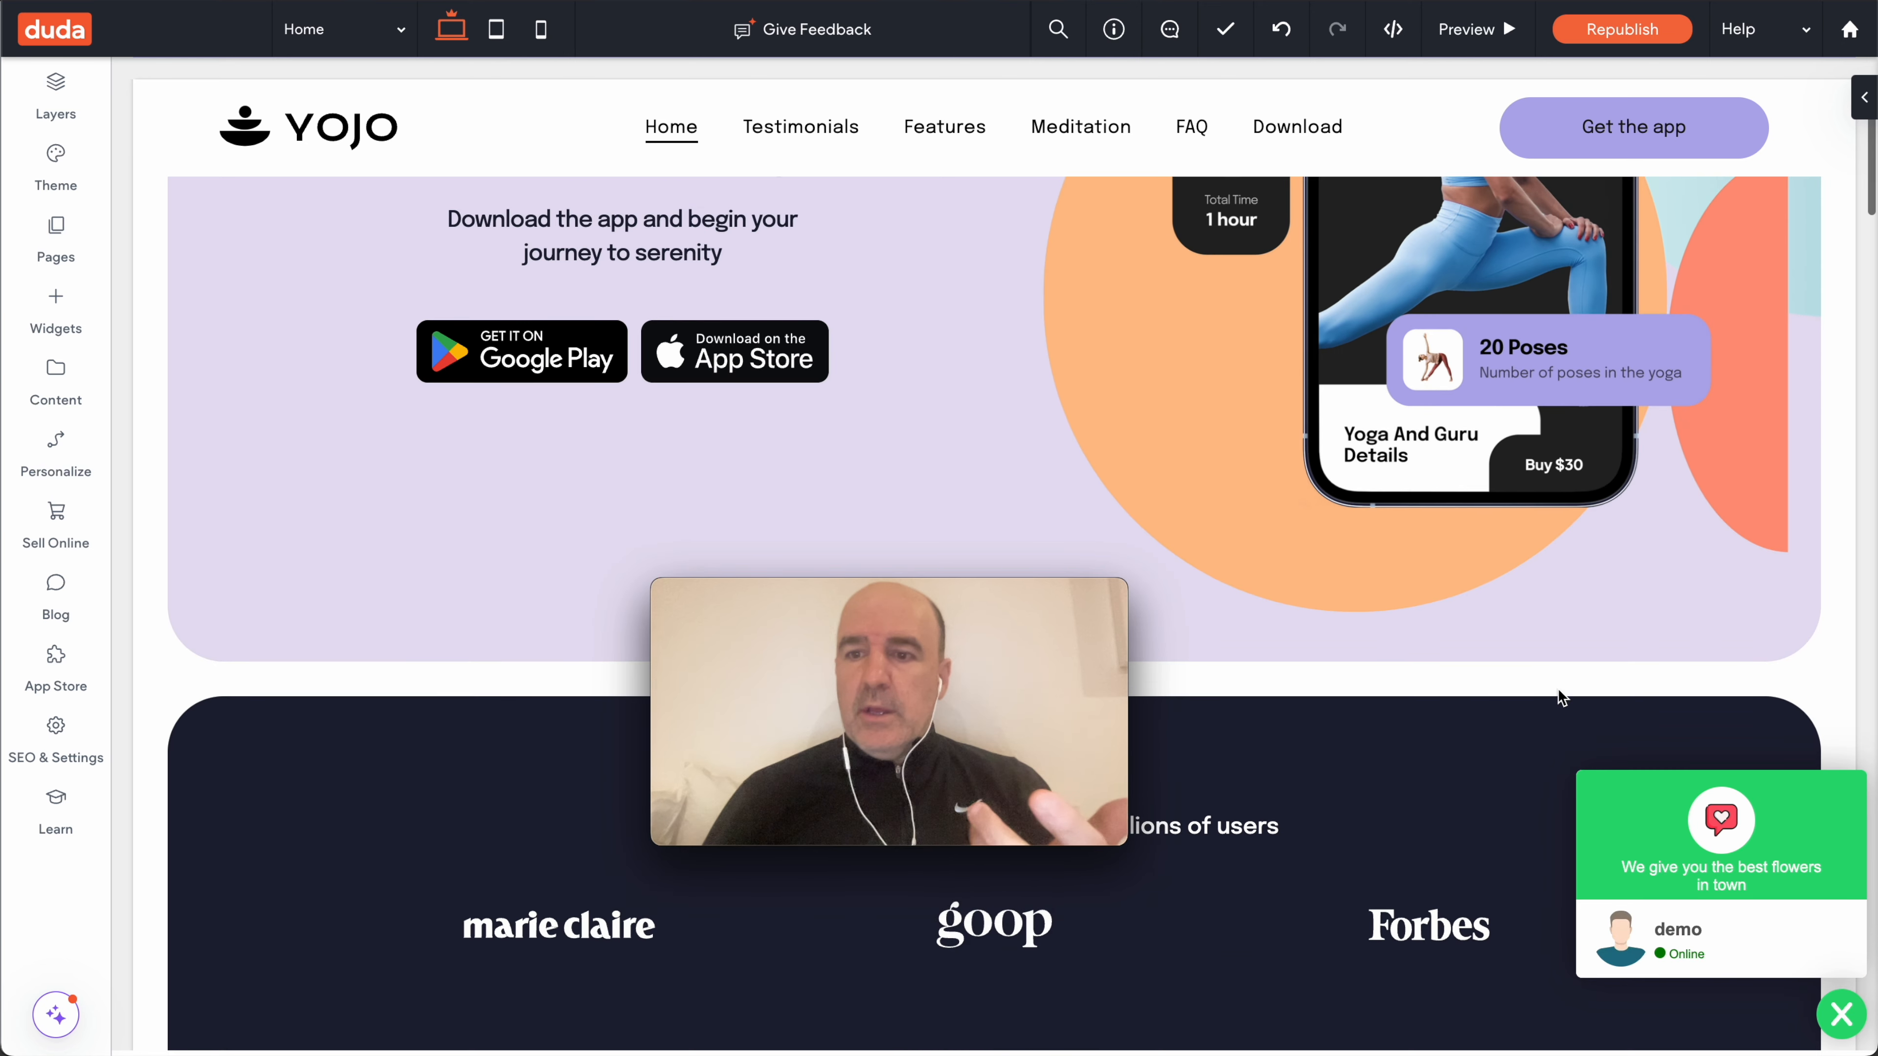
click(1683, 939)
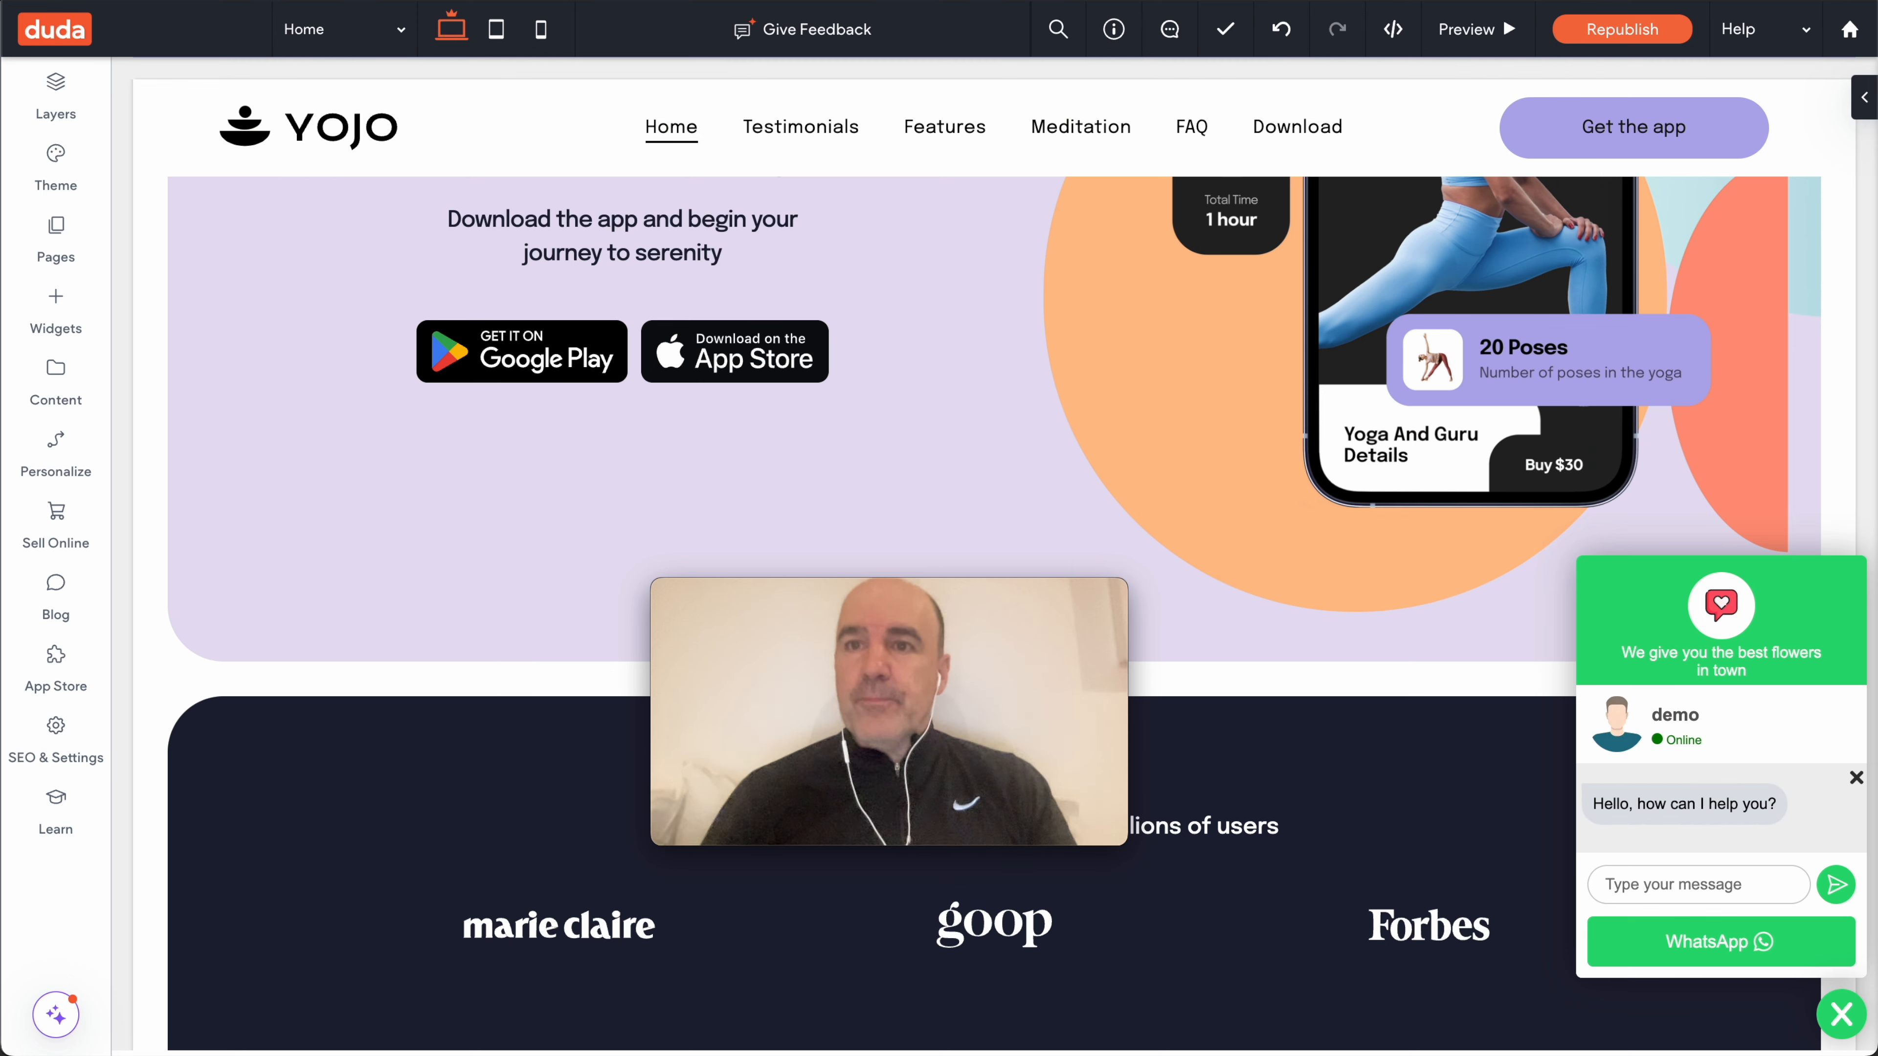
click(1619, 30)
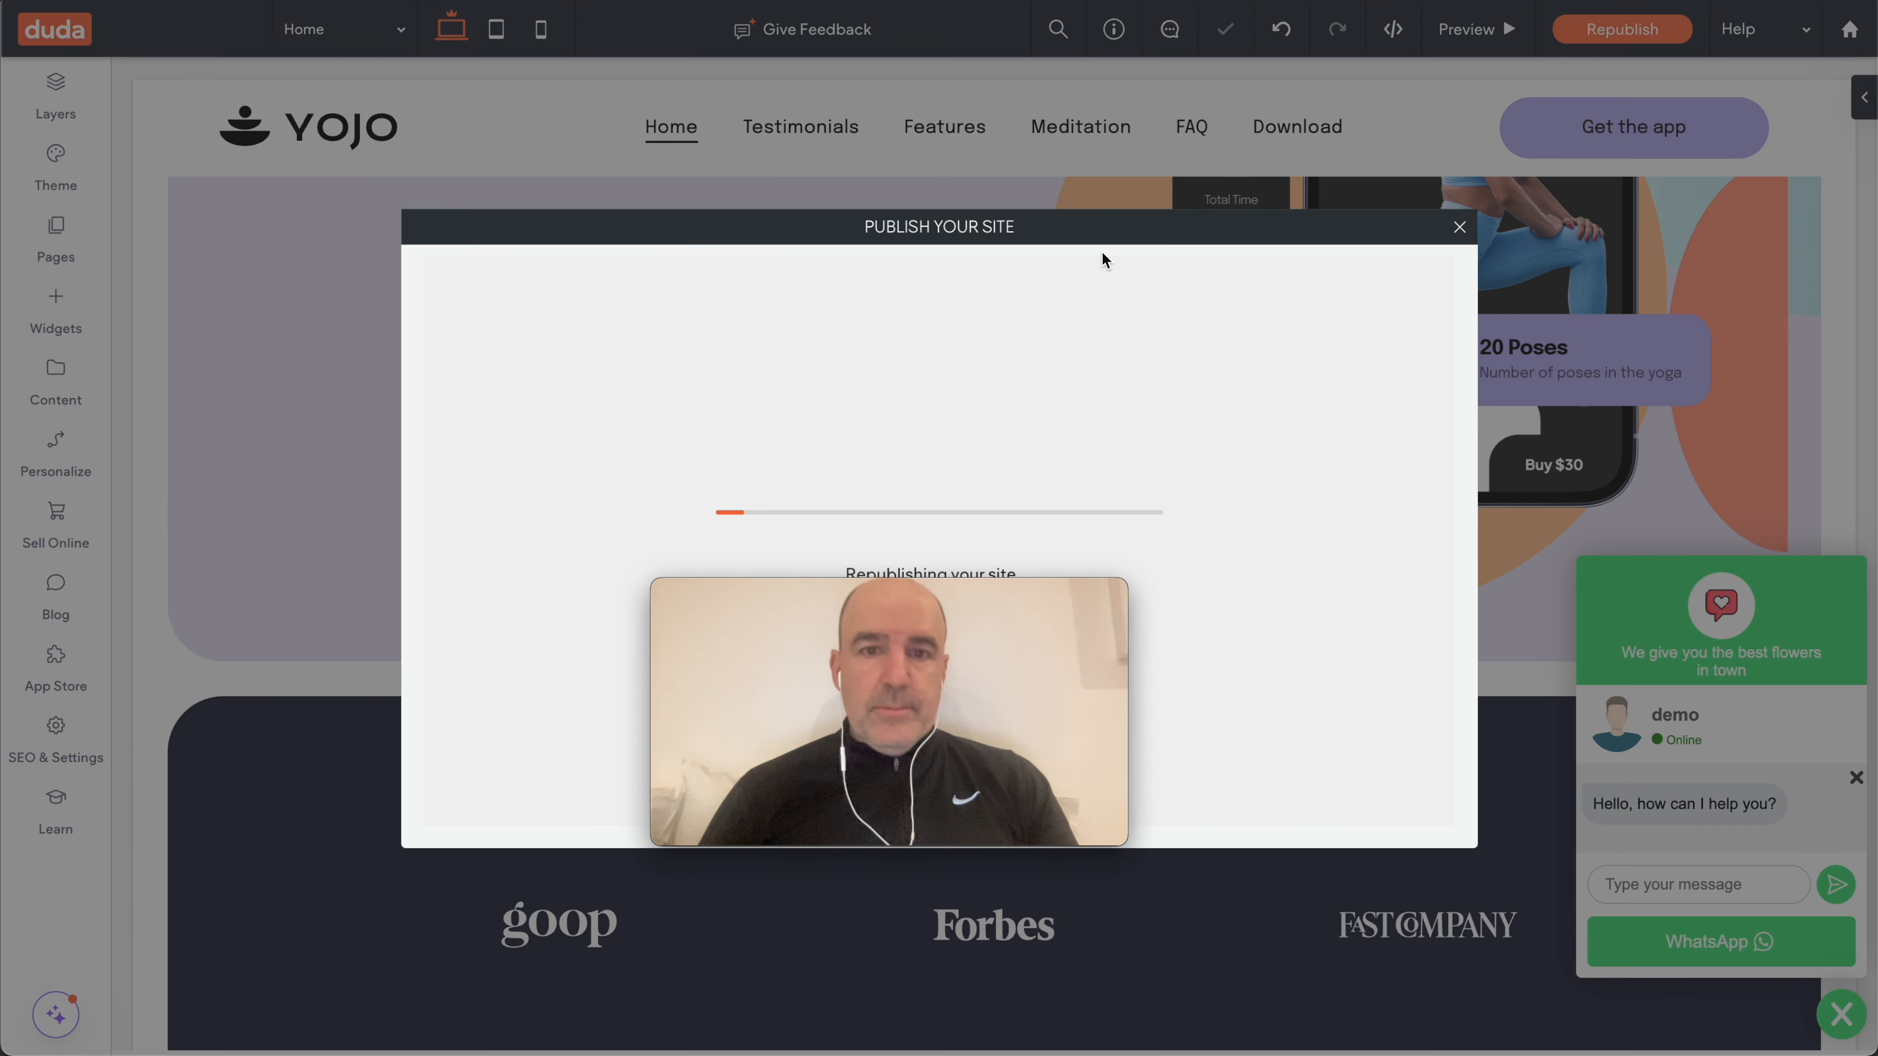
- Open the published YOJO site, test its chat widget, then return to ToChat's widget editor
drag(939, 592, 306, 729)
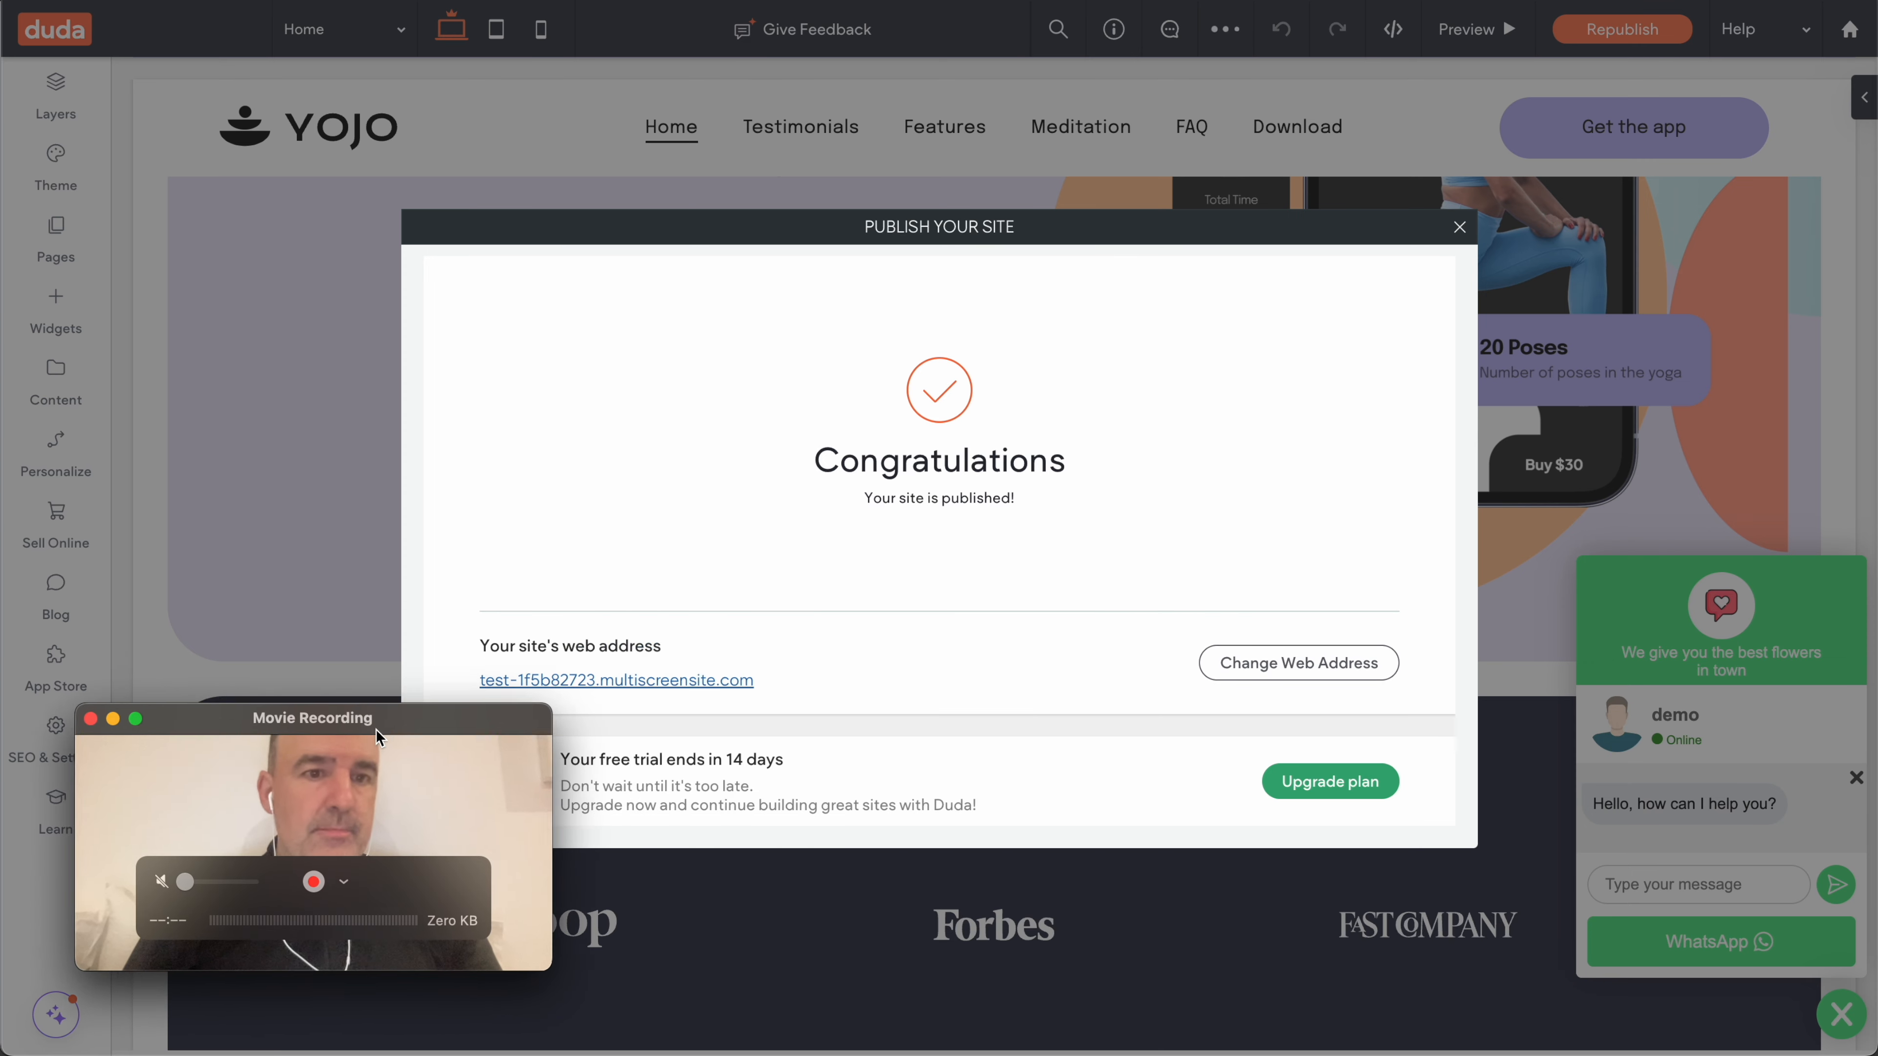
click(662, 685)
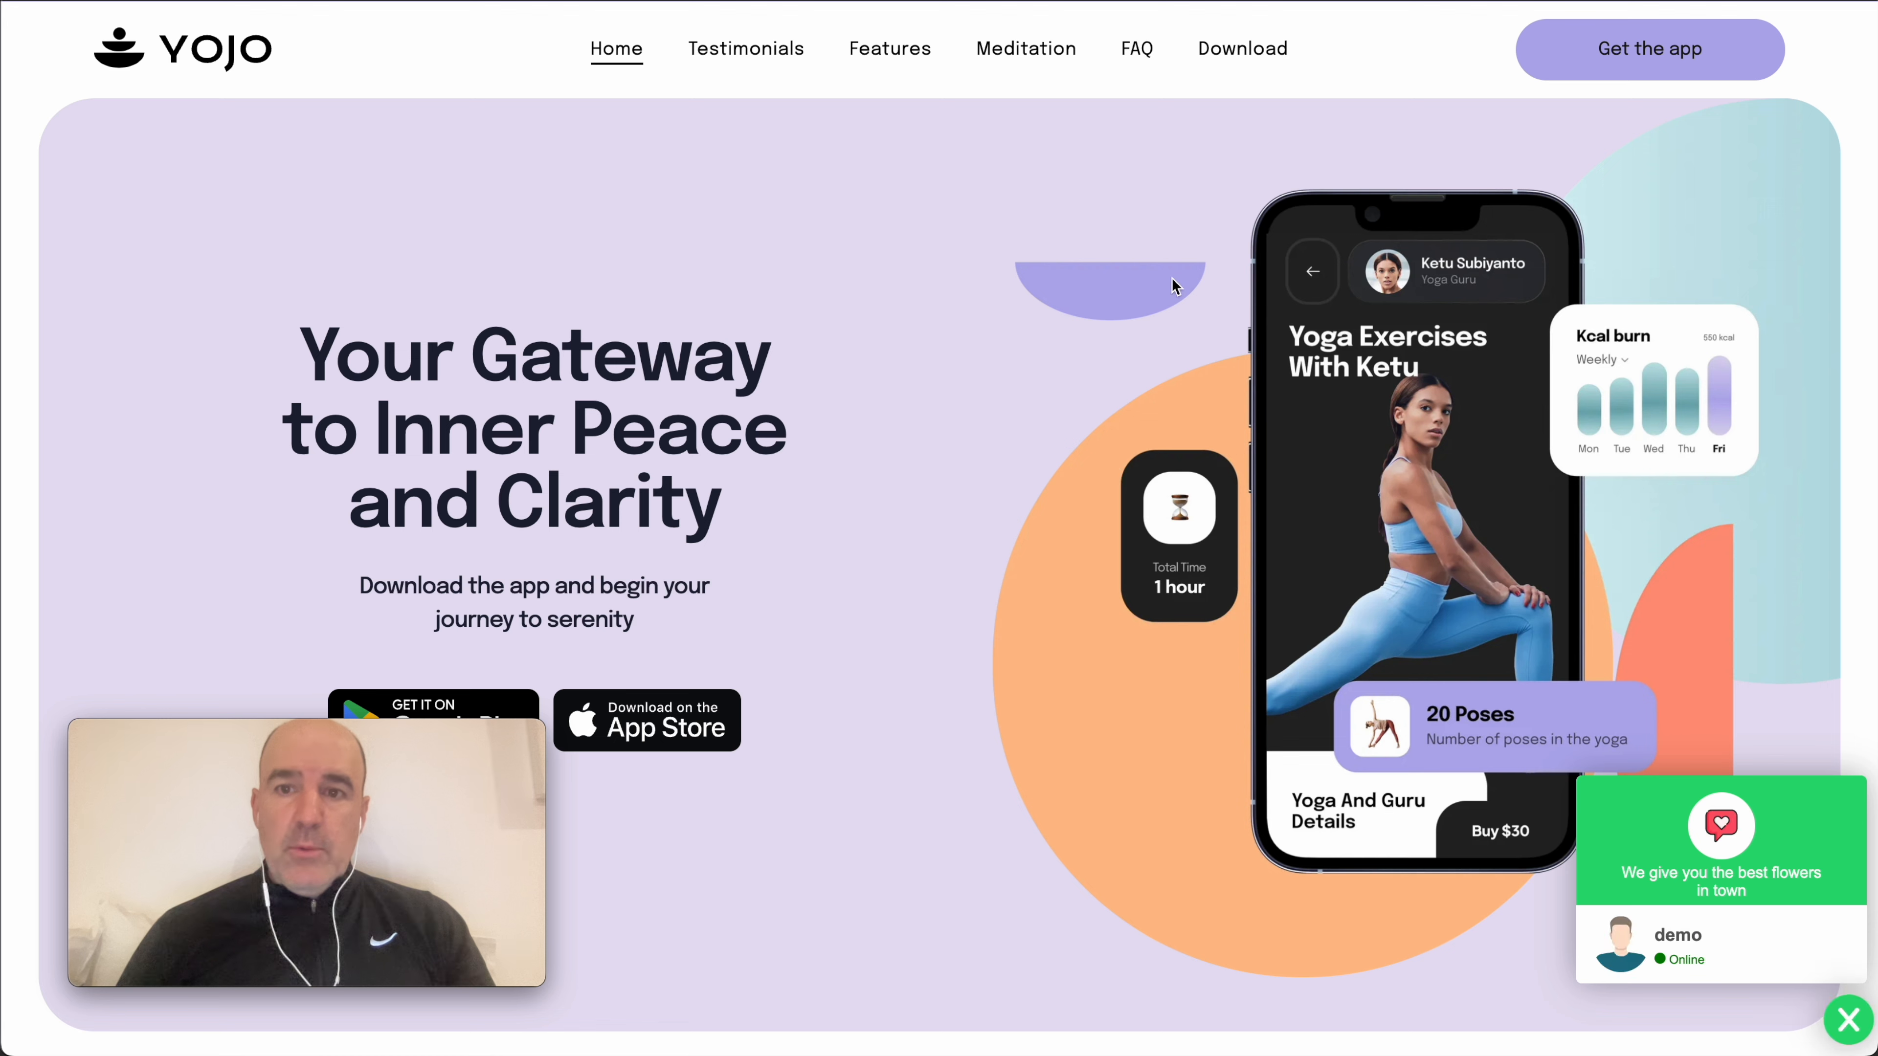
click(1689, 941)
scroll(1381, 789, down, 8)
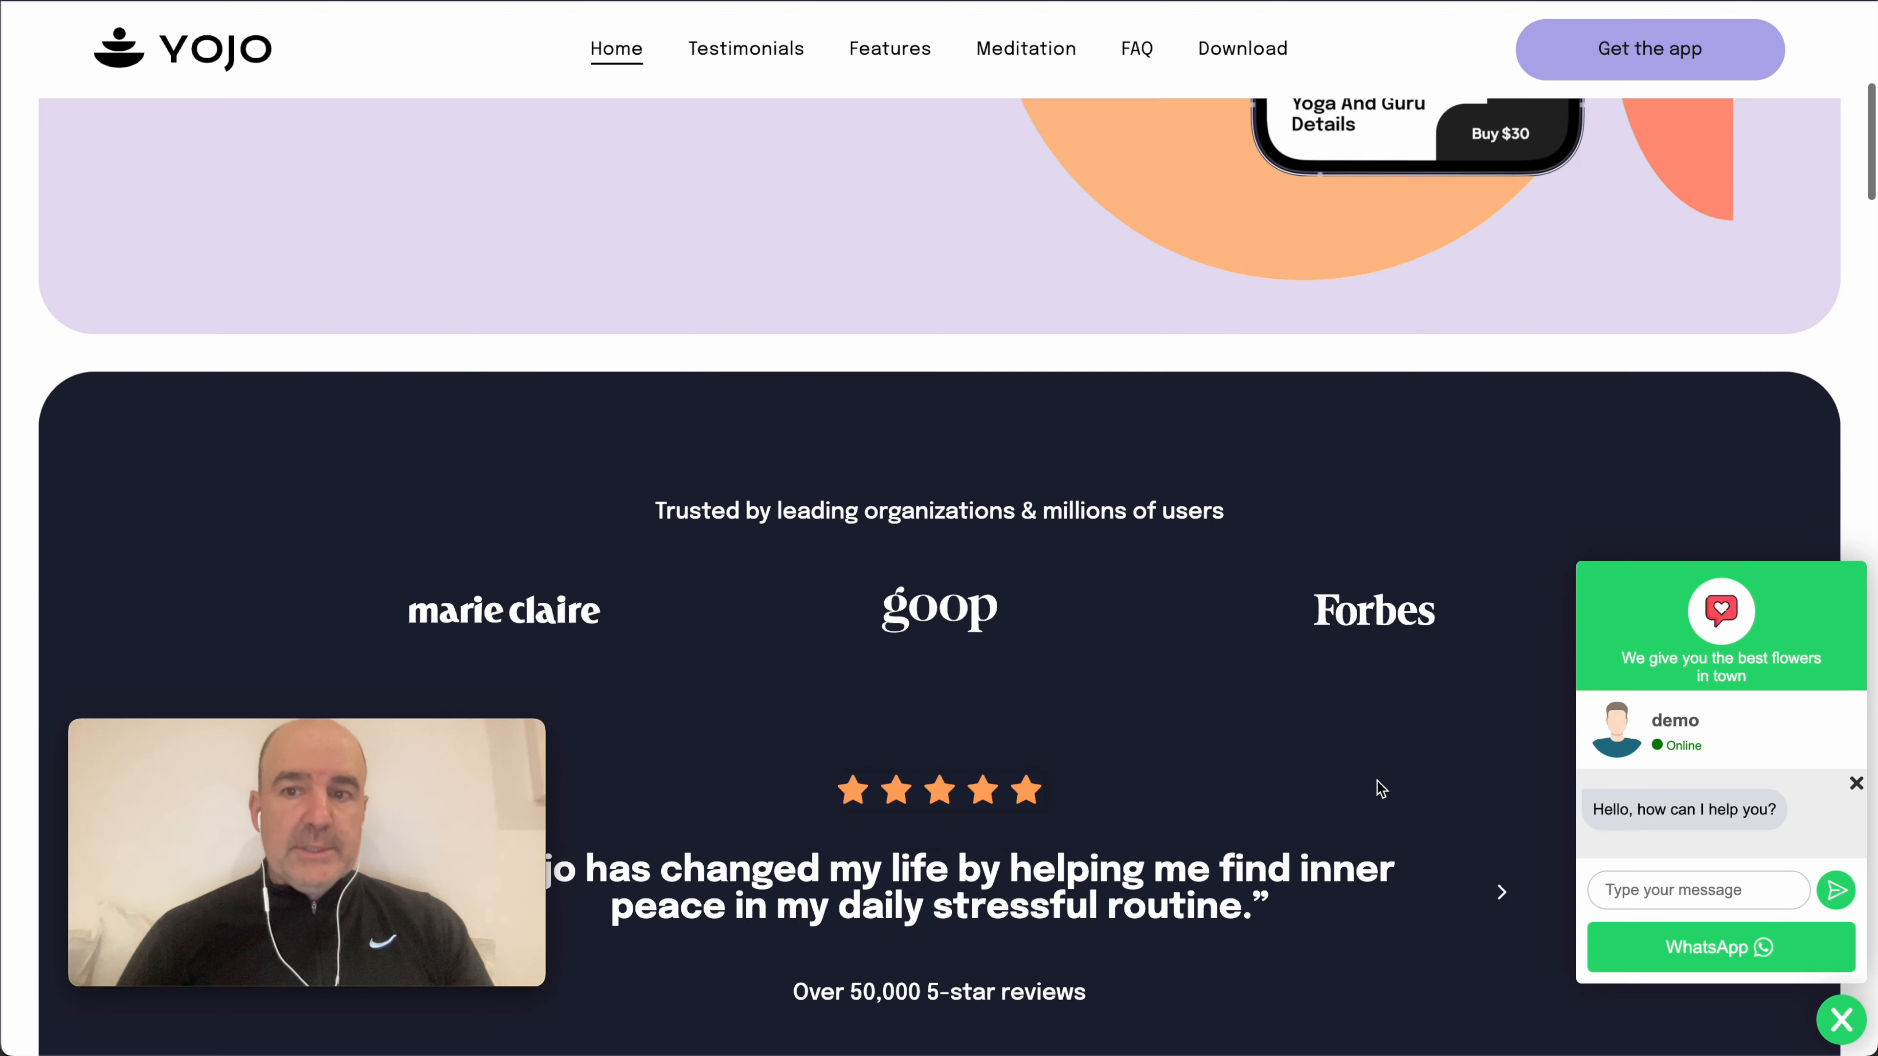
scroll(1384, 784, up, 12)
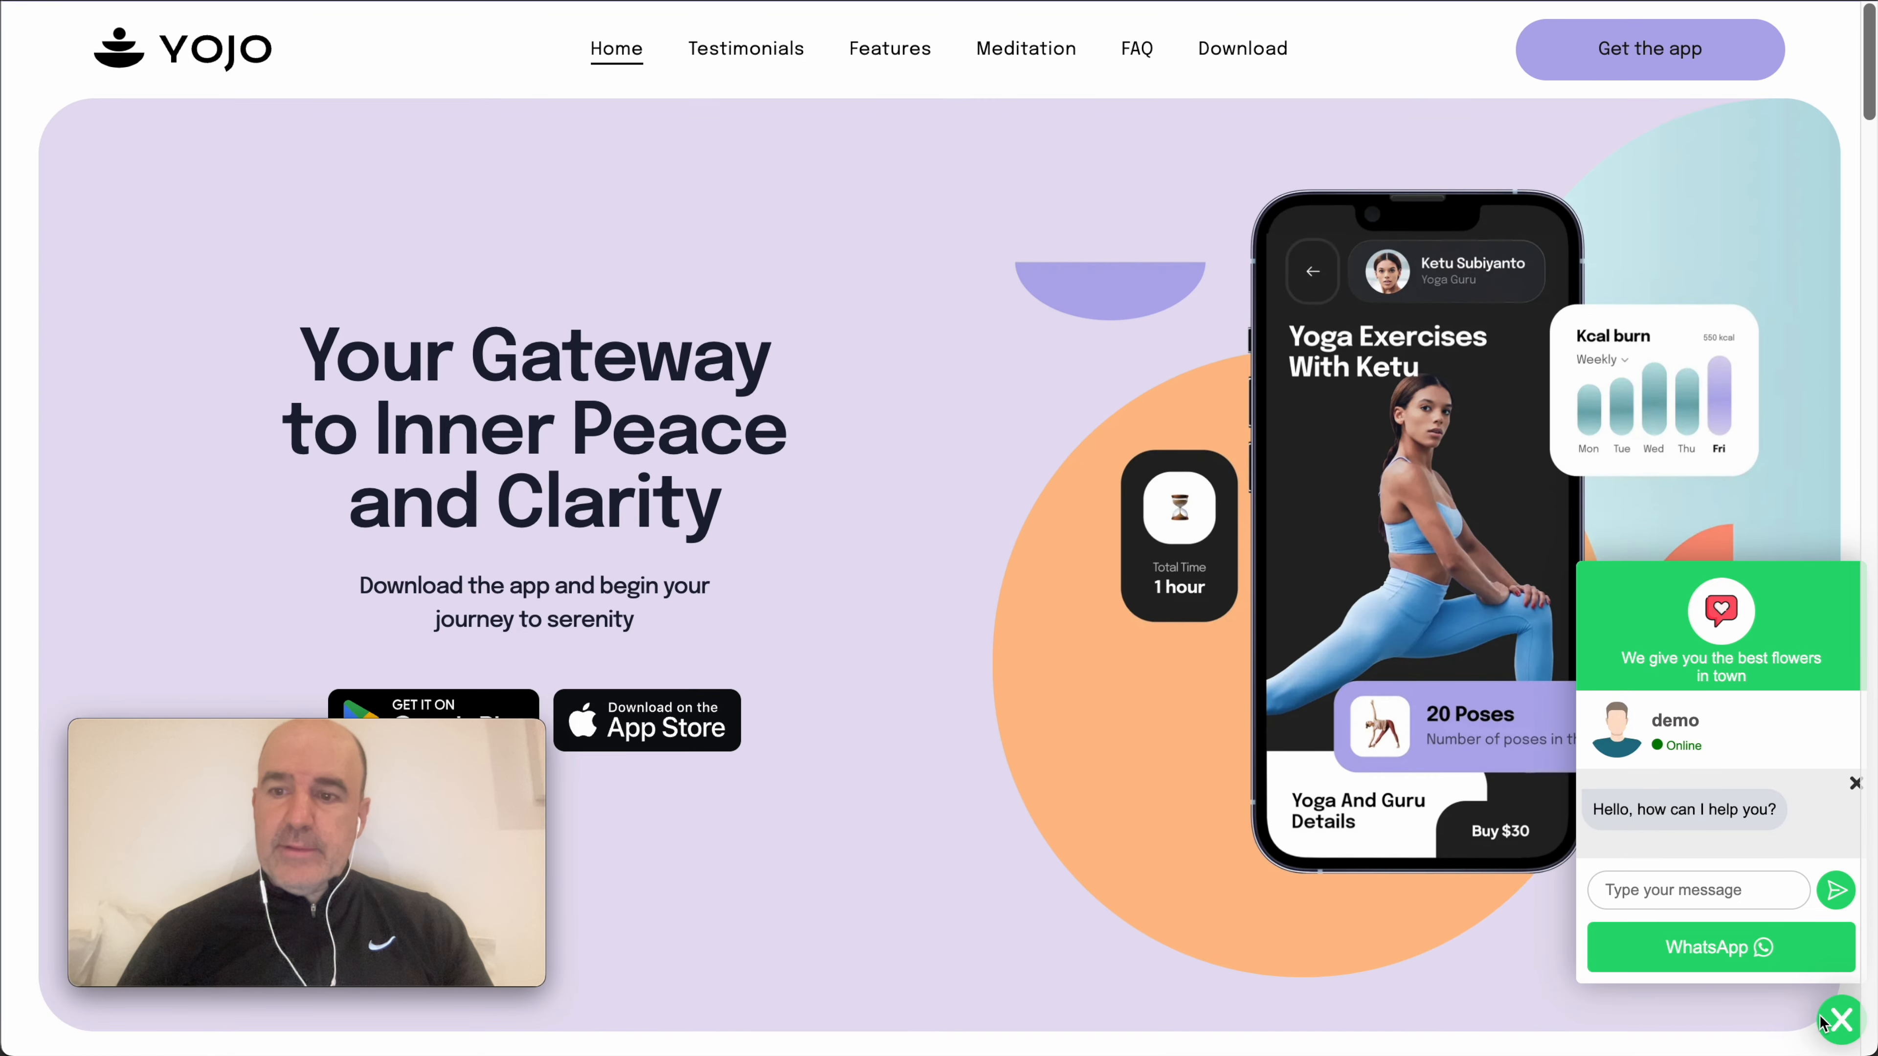
click(1840, 1022)
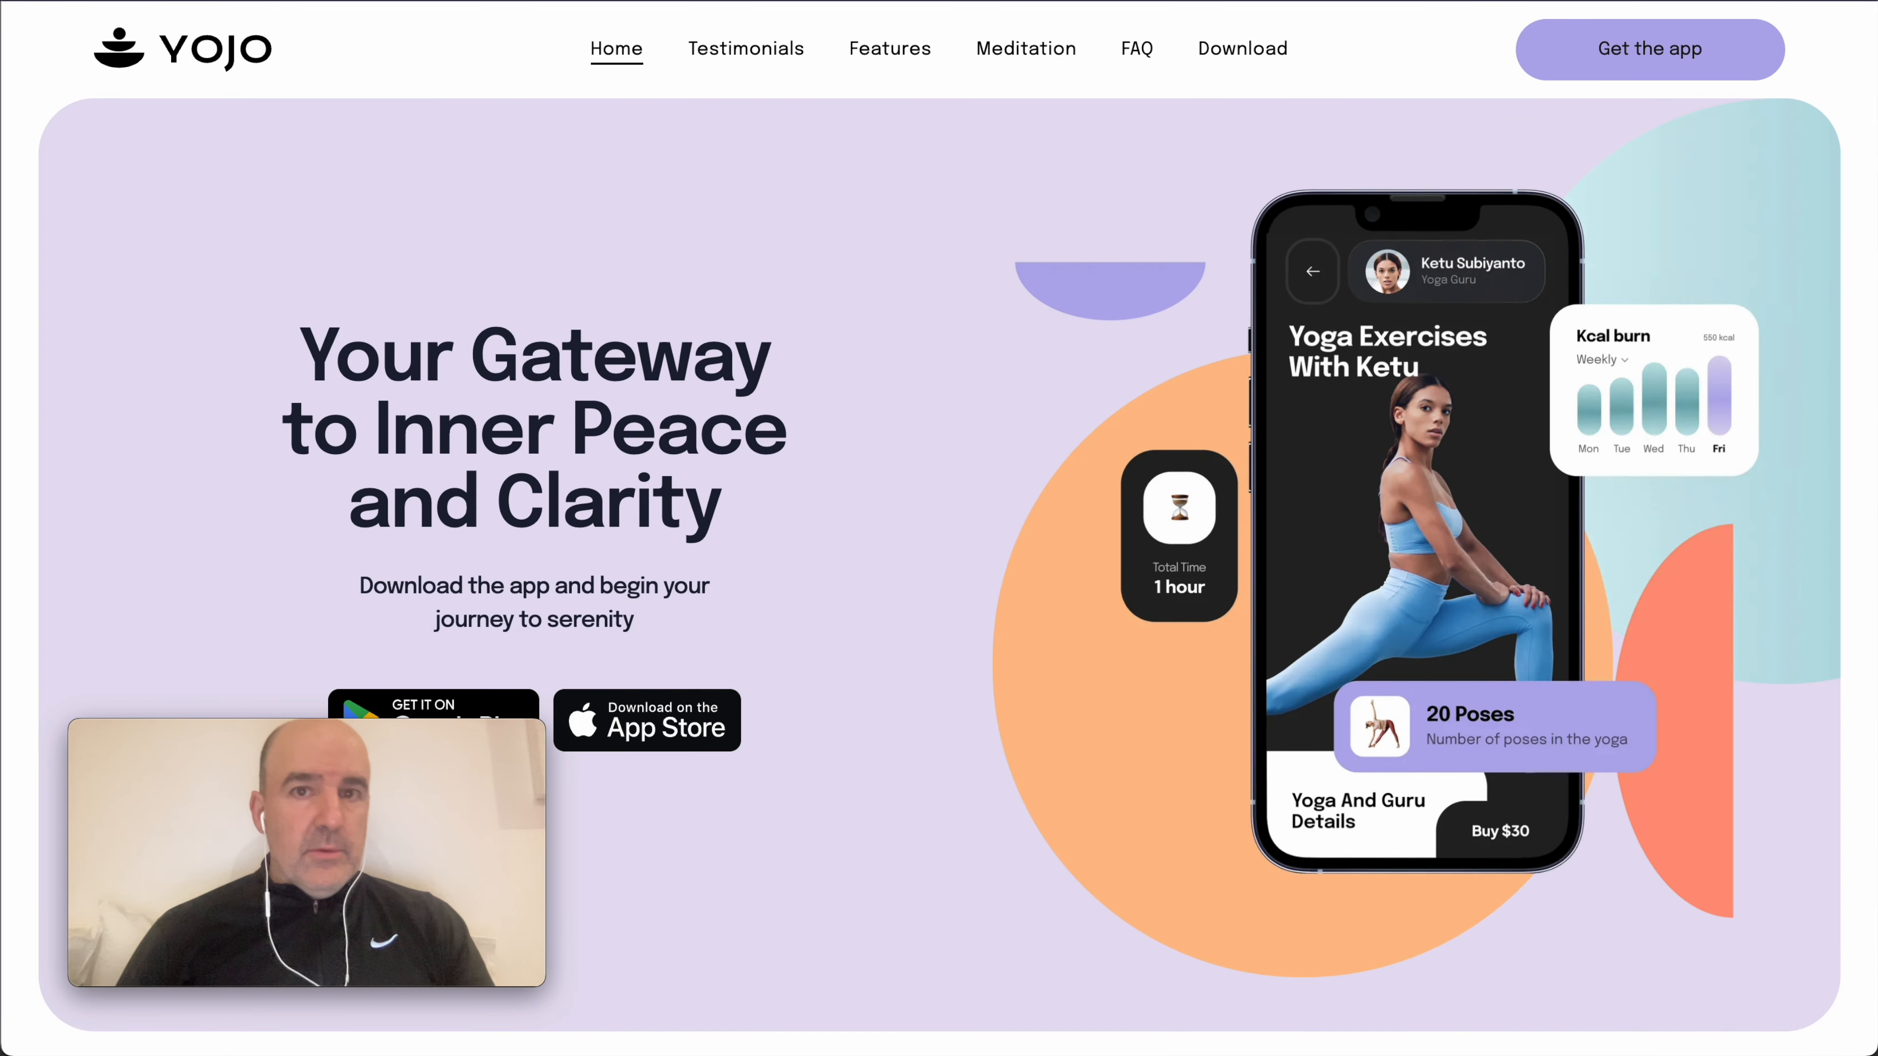
key(ctrl+Tab)
click(1151, 743)
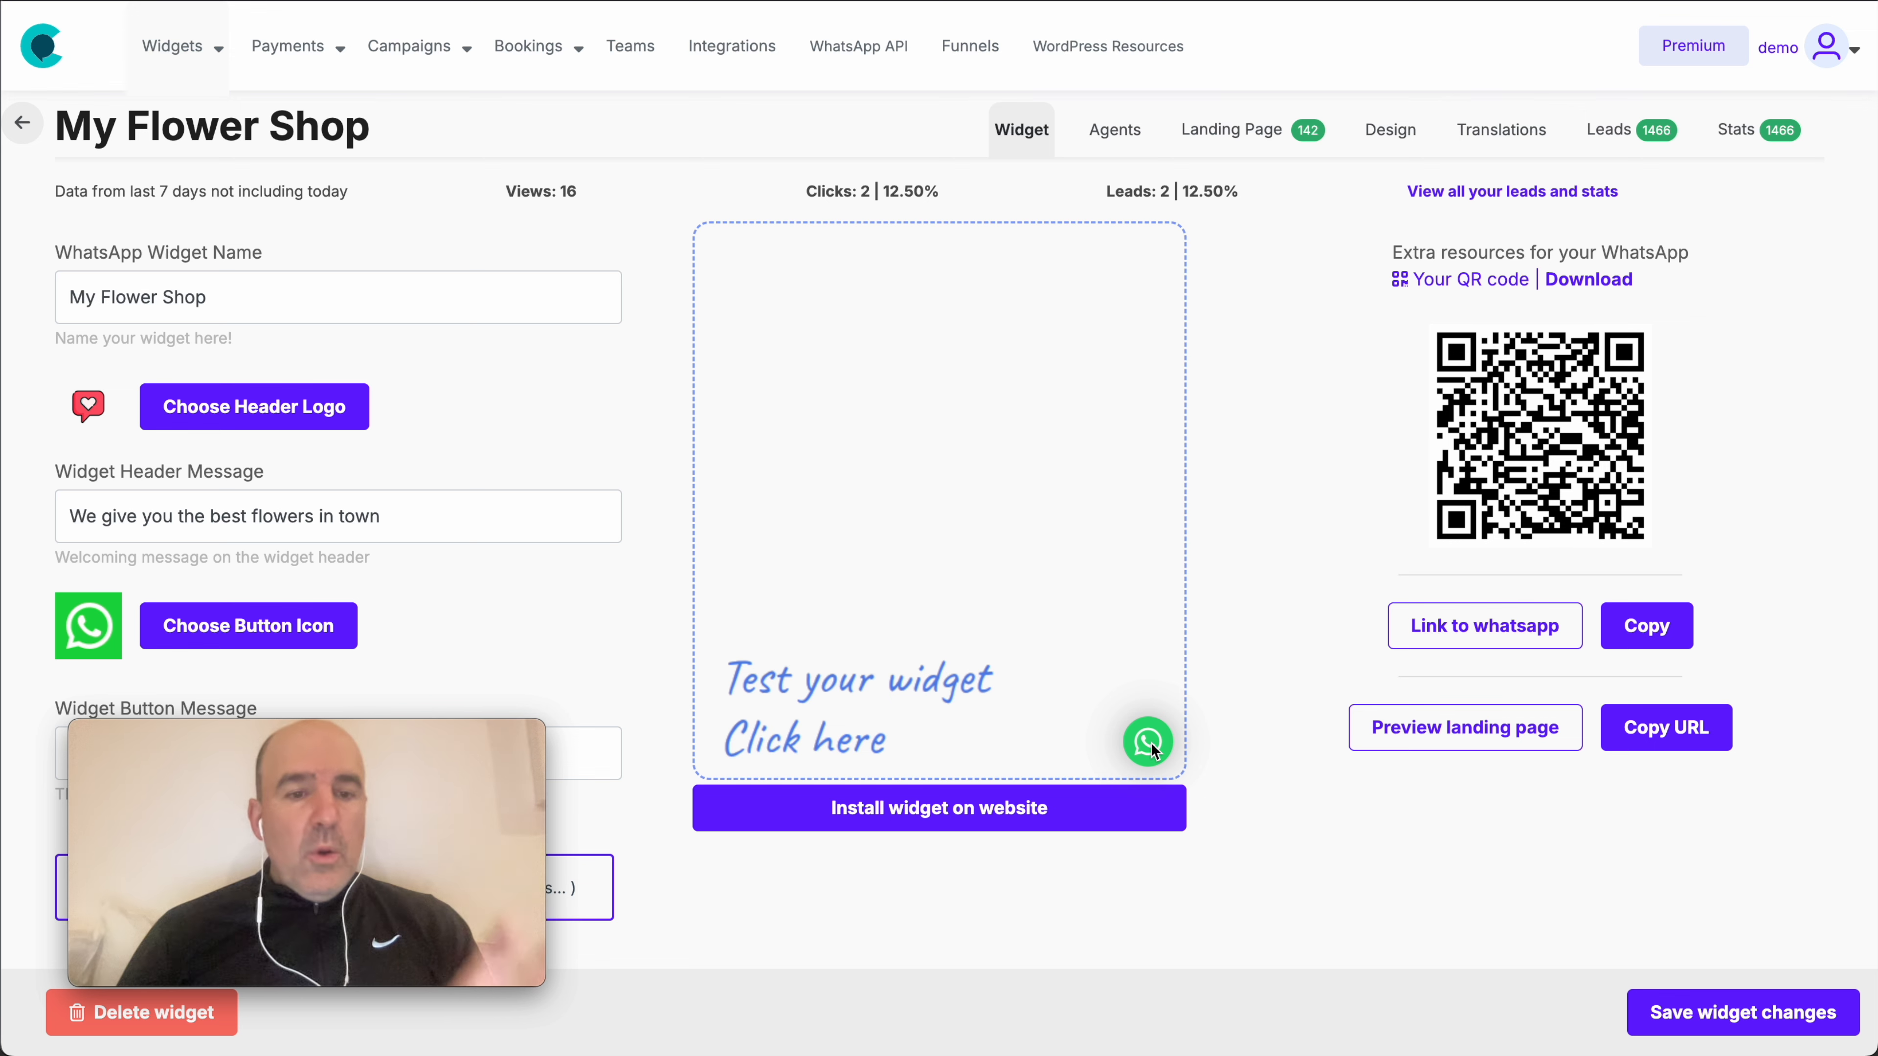
- Save the My Flower Shop design settings, collapse both chat windows, and open the colour chooser
click(1400, 137)
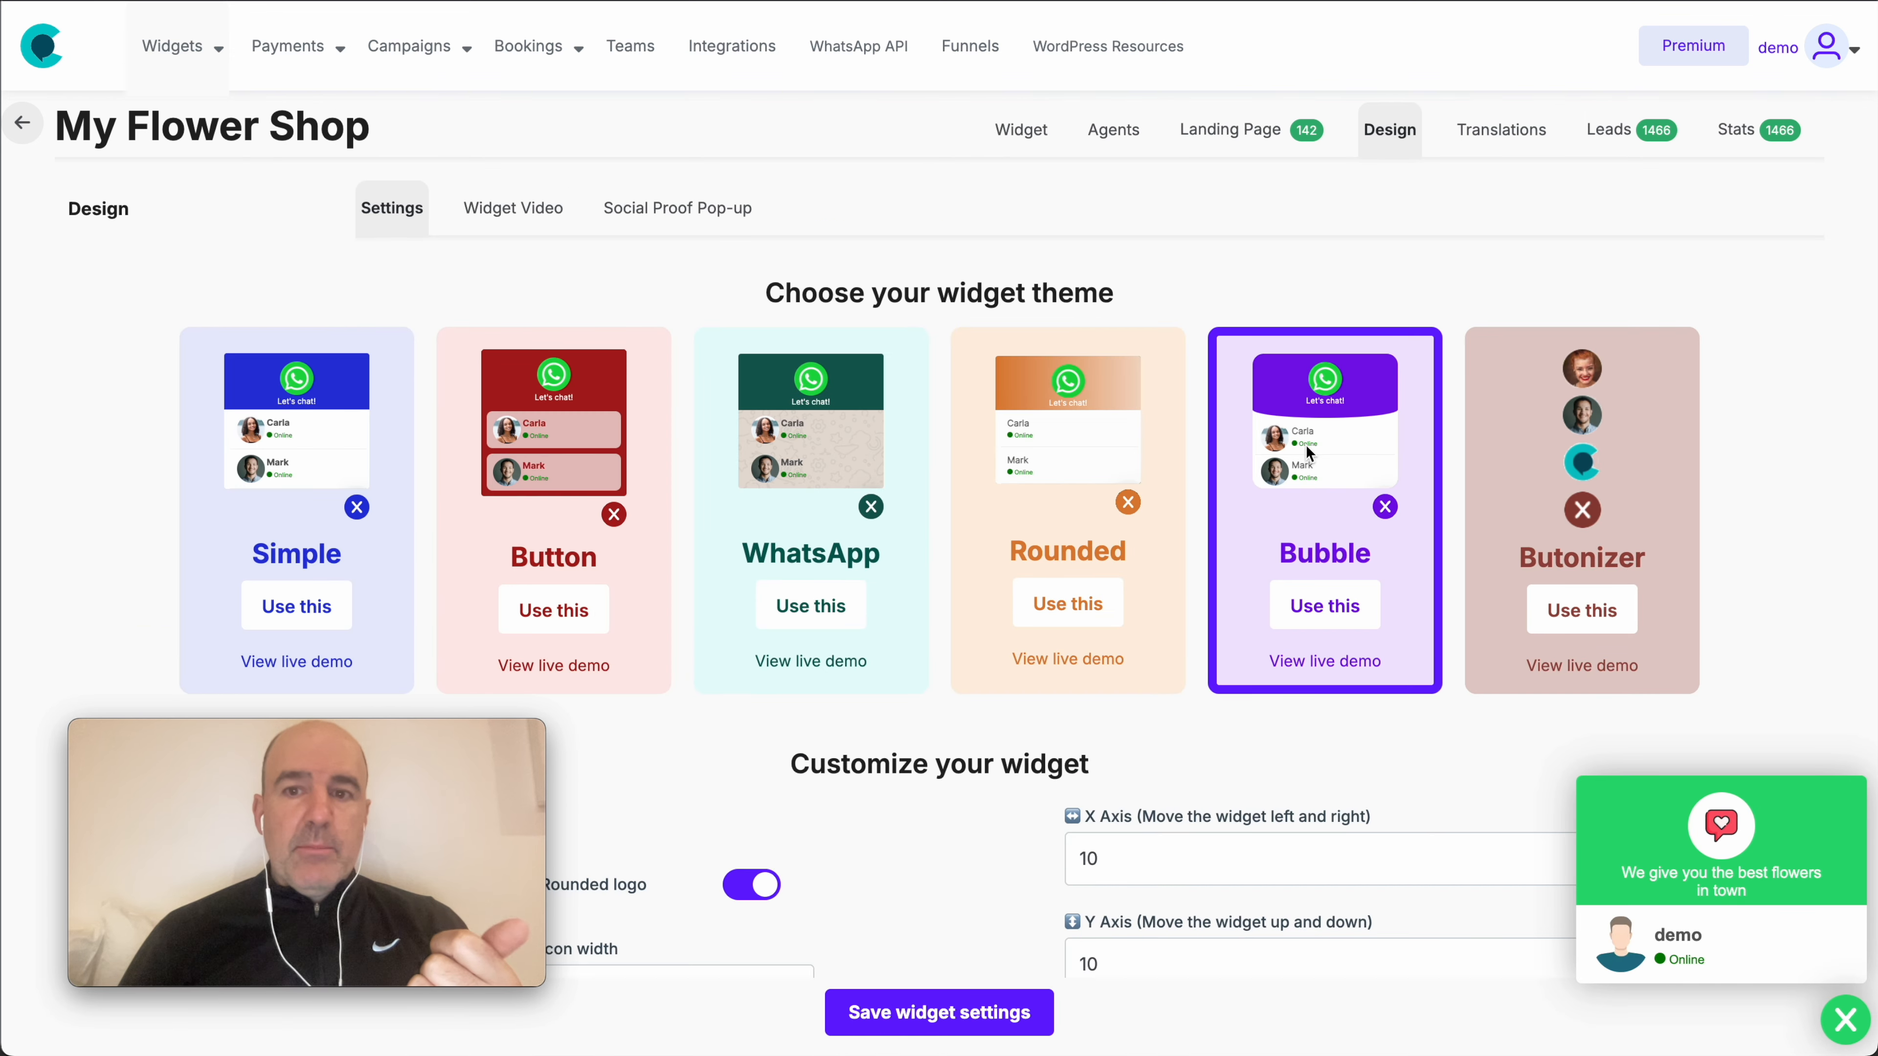
click(991, 1013)
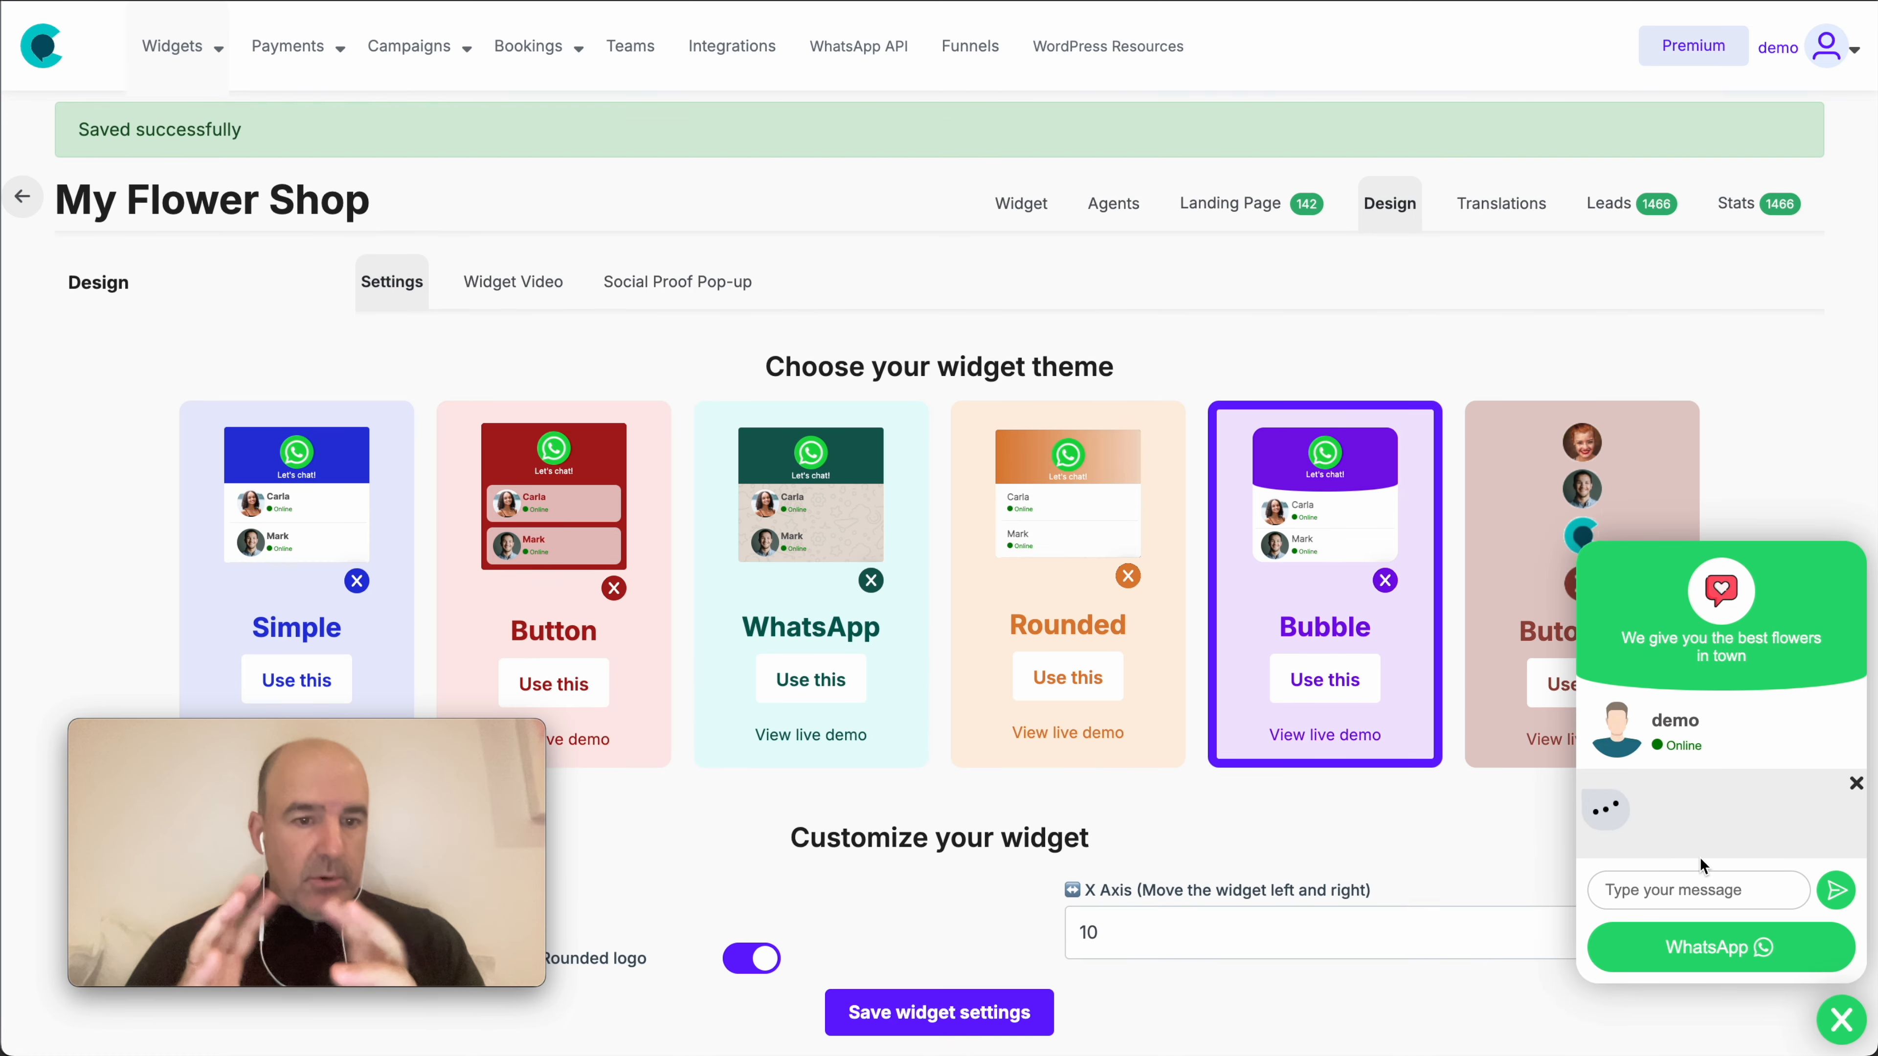
click(1856, 784)
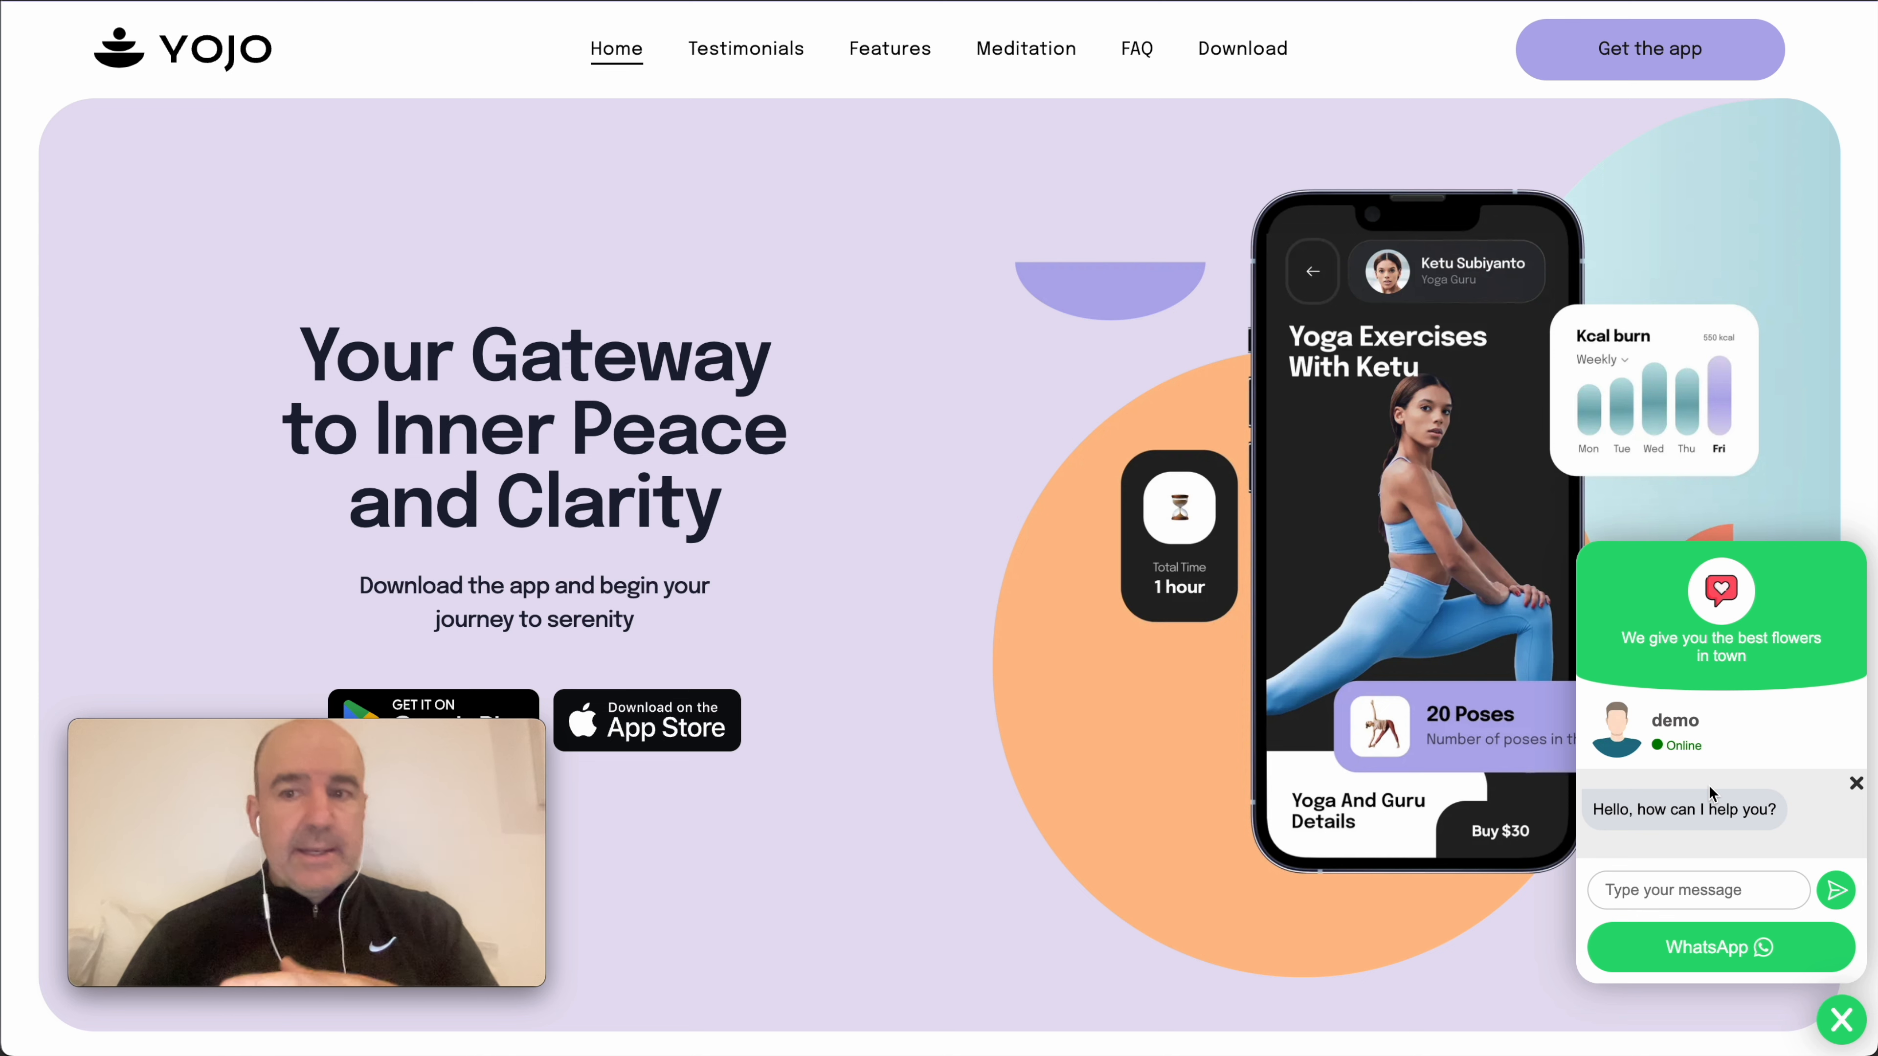
click(1846, 781)
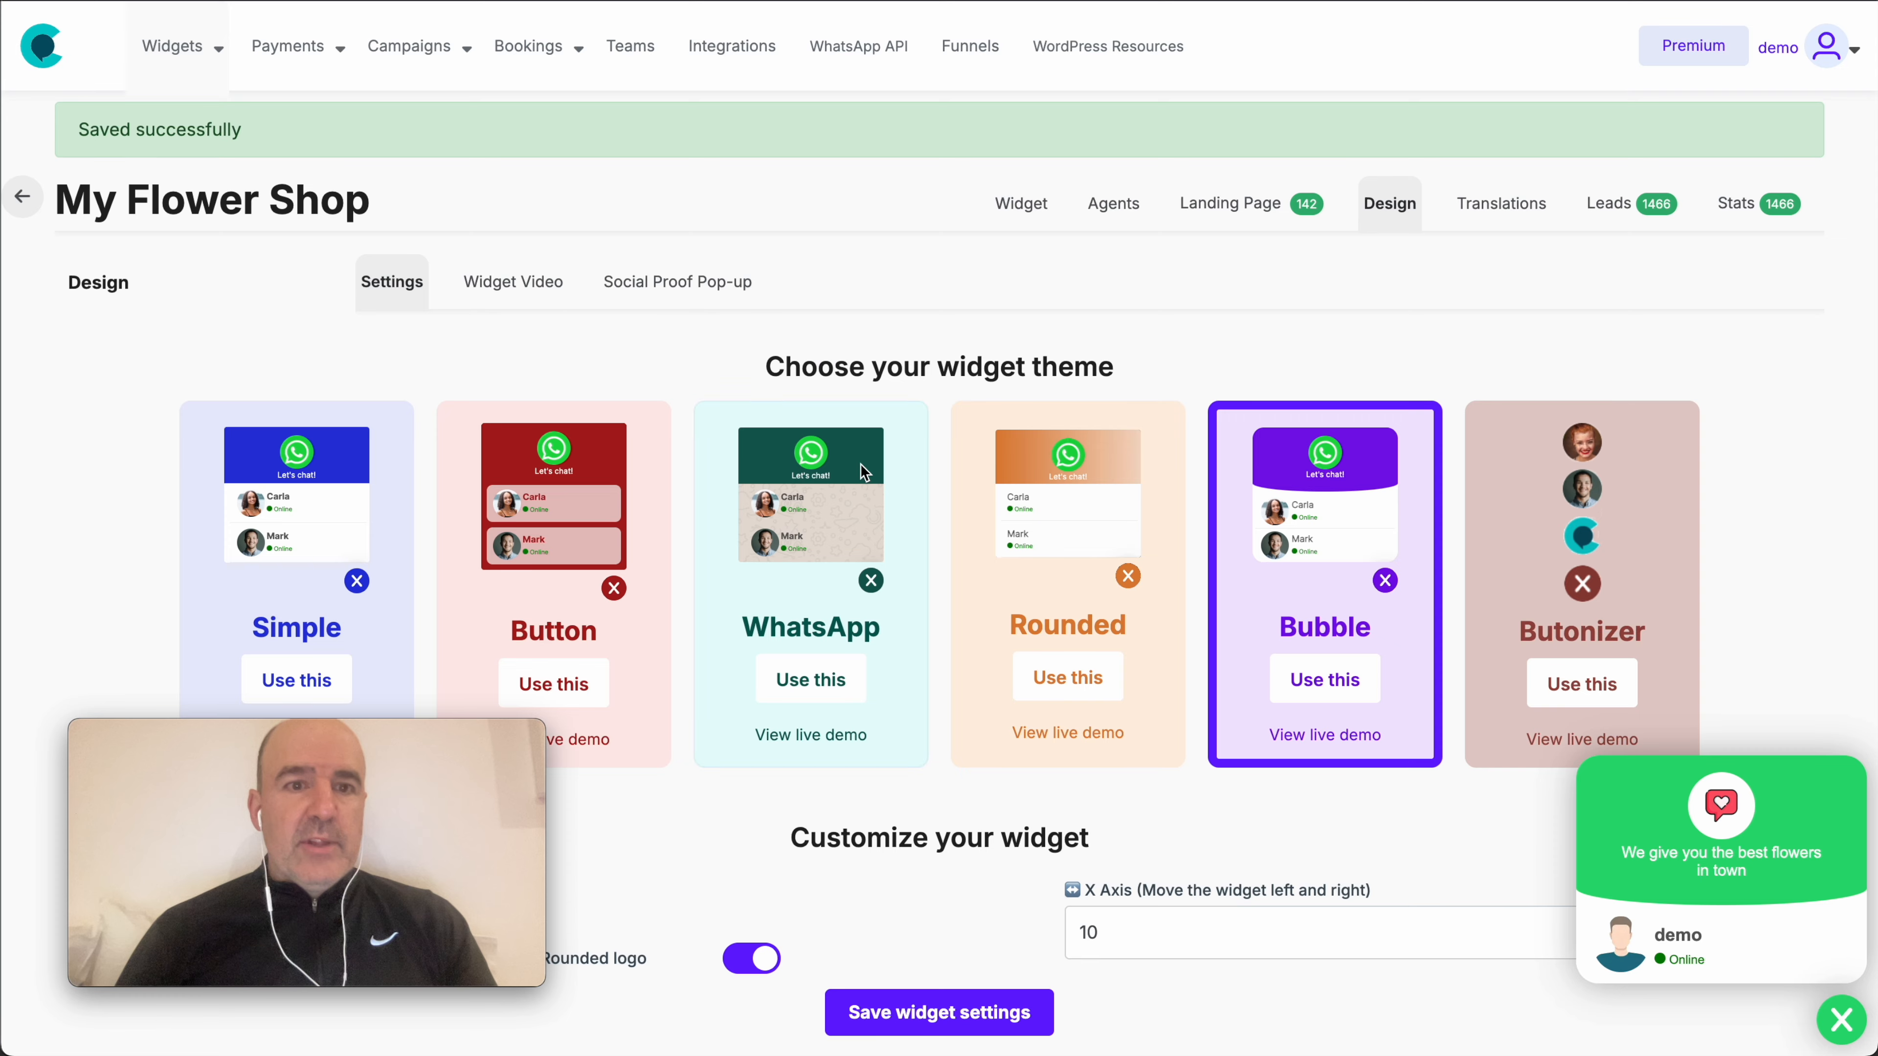
scroll(860, 463, down, 12)
click(251, 374)
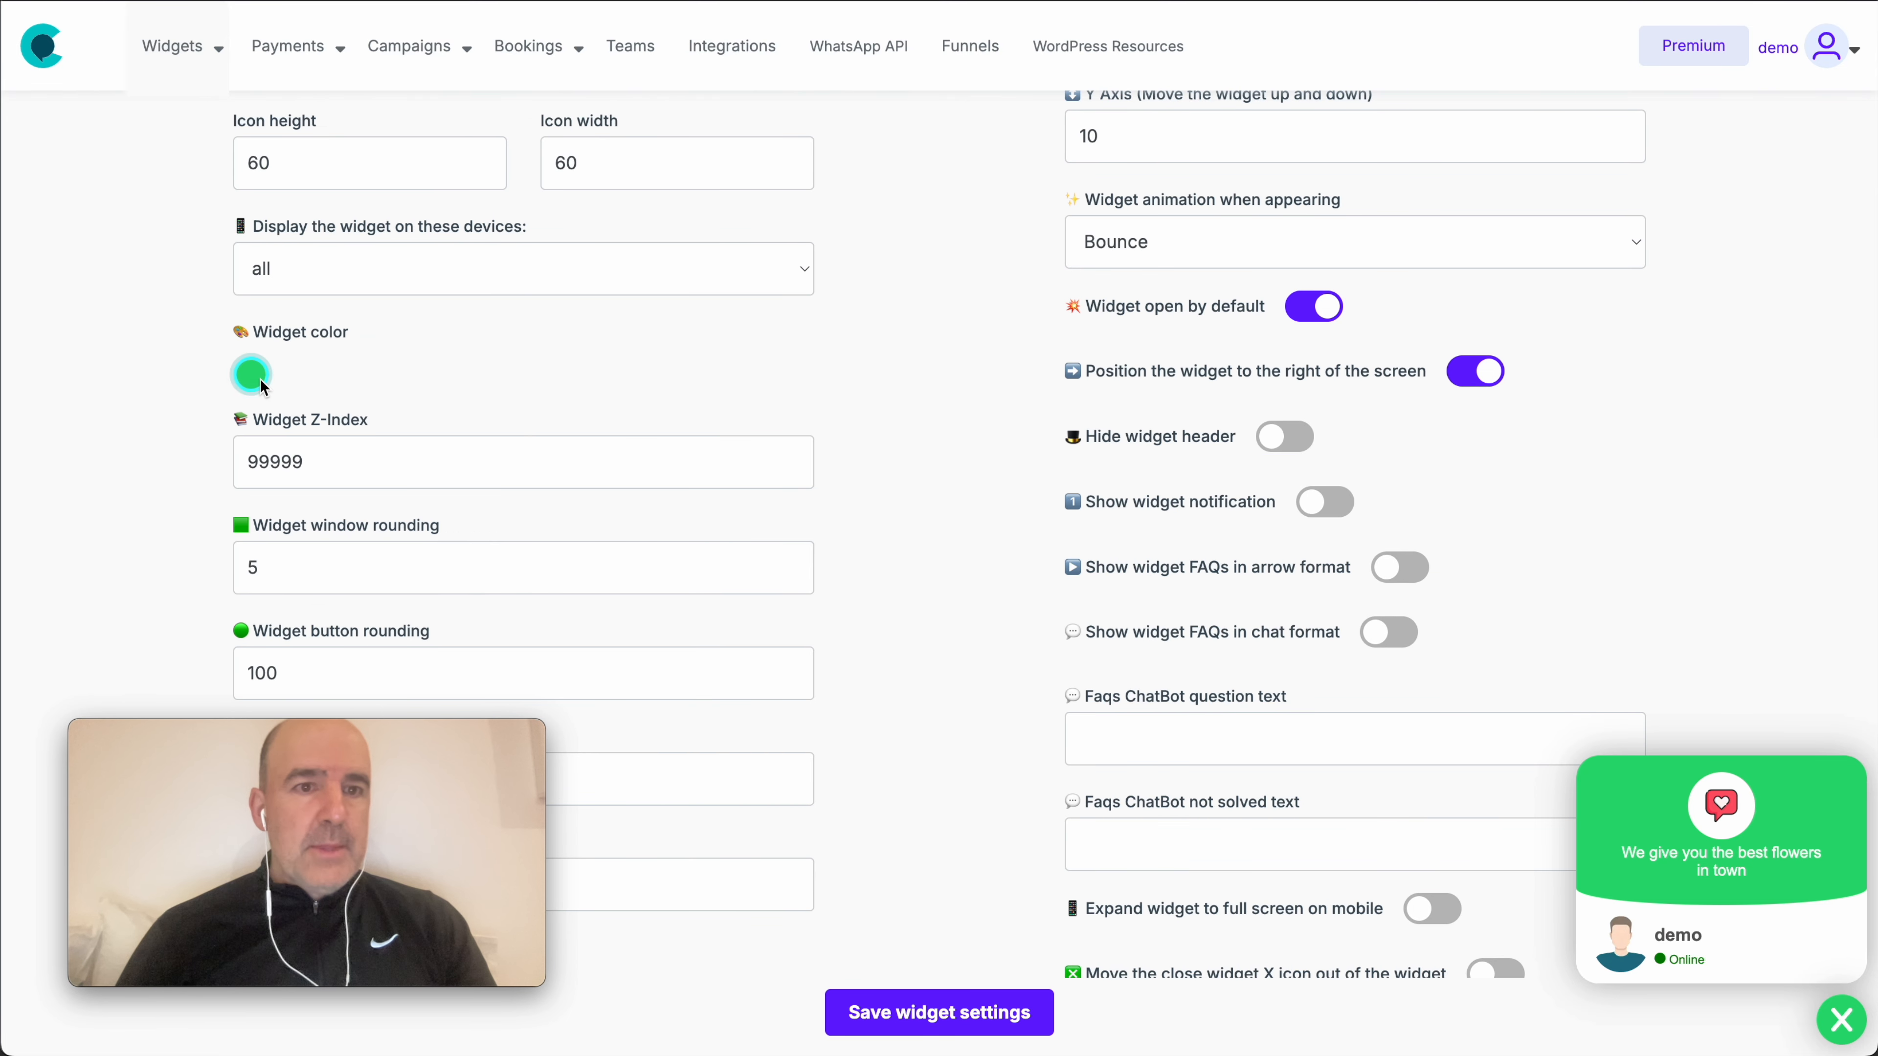
- Change the My Flower Shop widget colour to purple and save the widget settings
drag(461, 536, 449, 497)
click(371, 572)
click(451, 419)
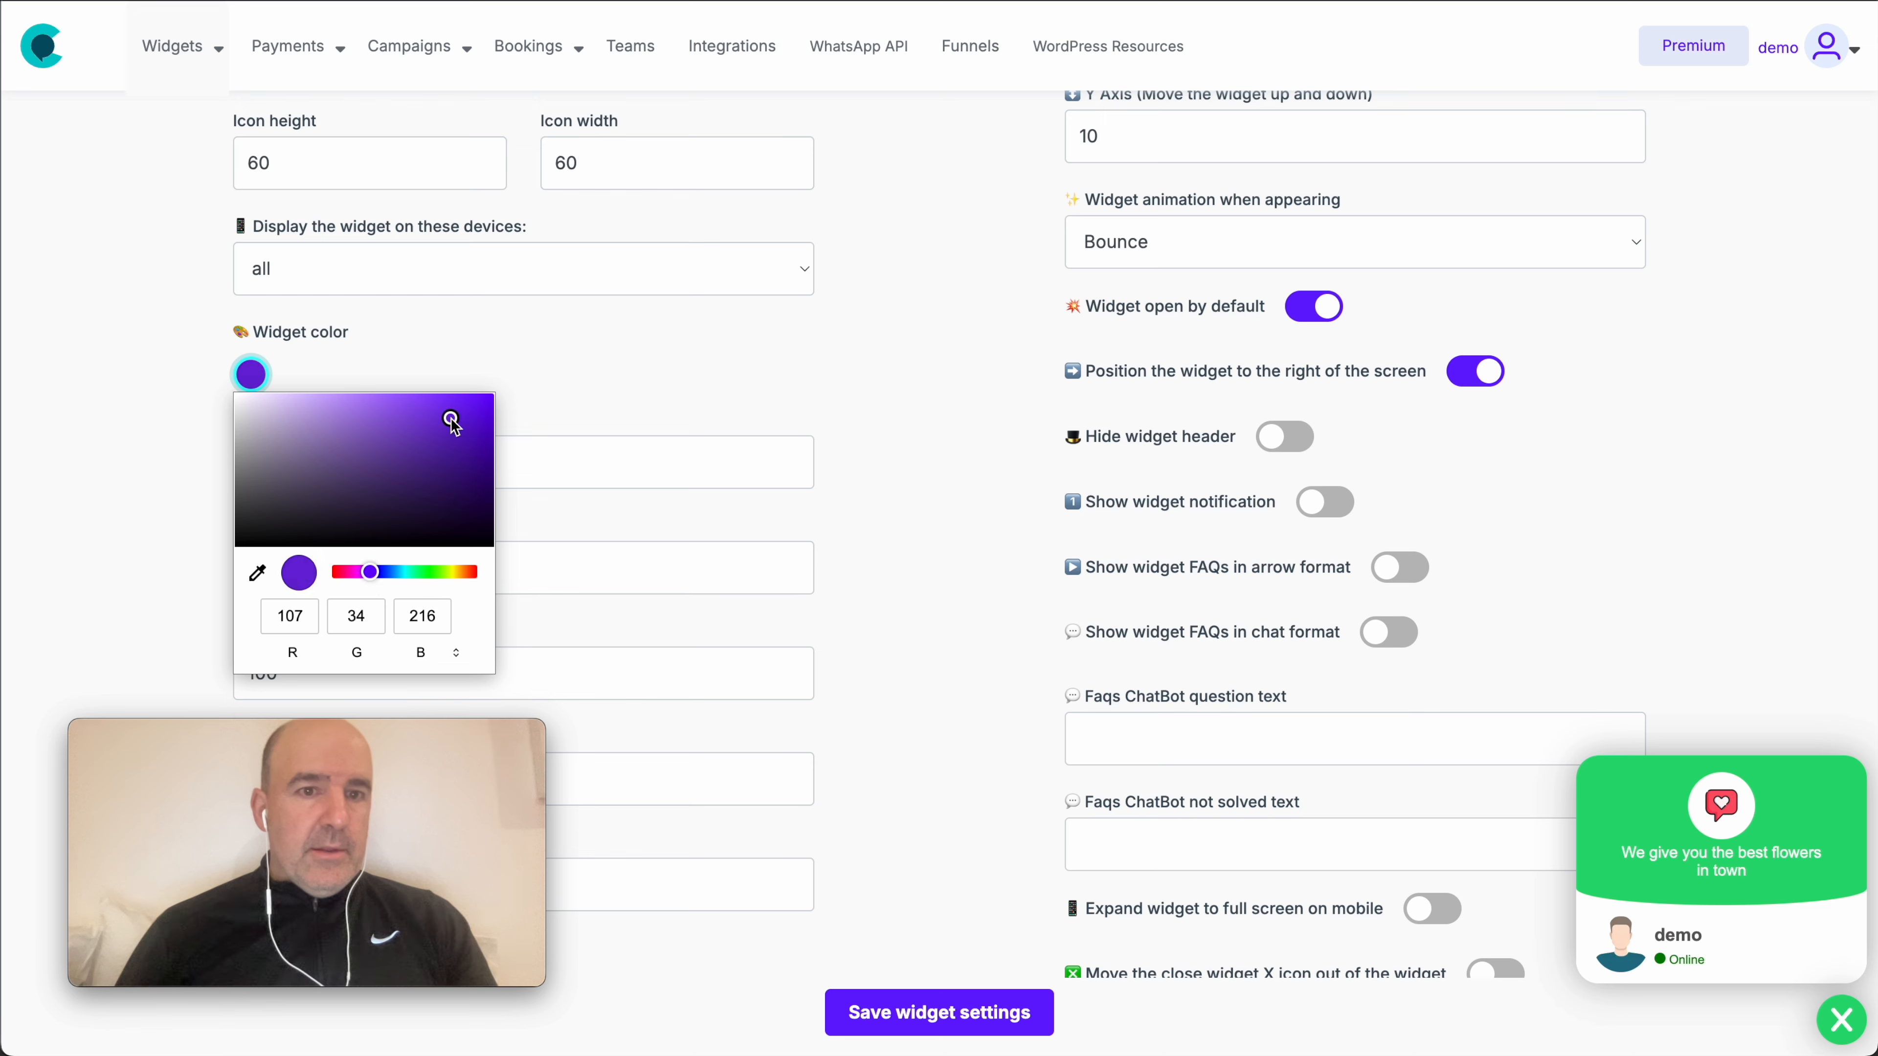
click(717, 489)
click(1011, 1012)
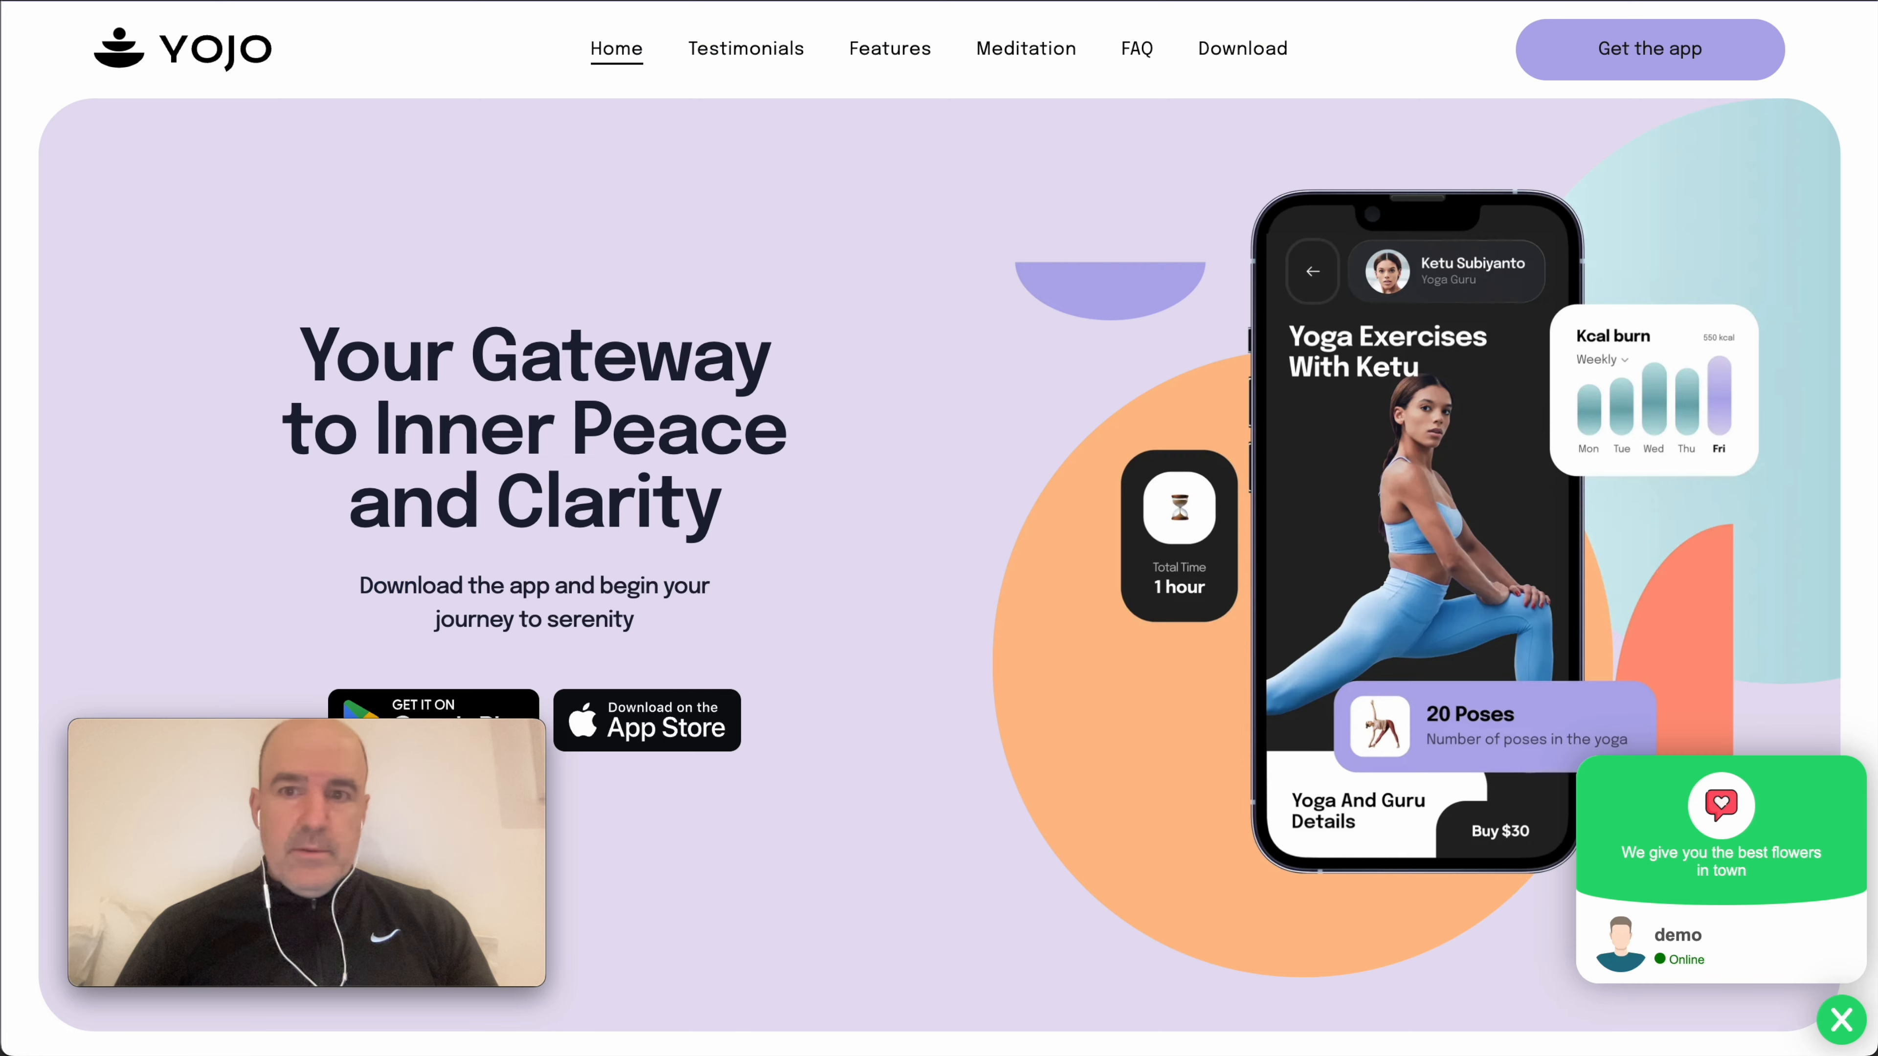
- Reload the YOJO site and confirm the widget now appears purple
key(super+r)
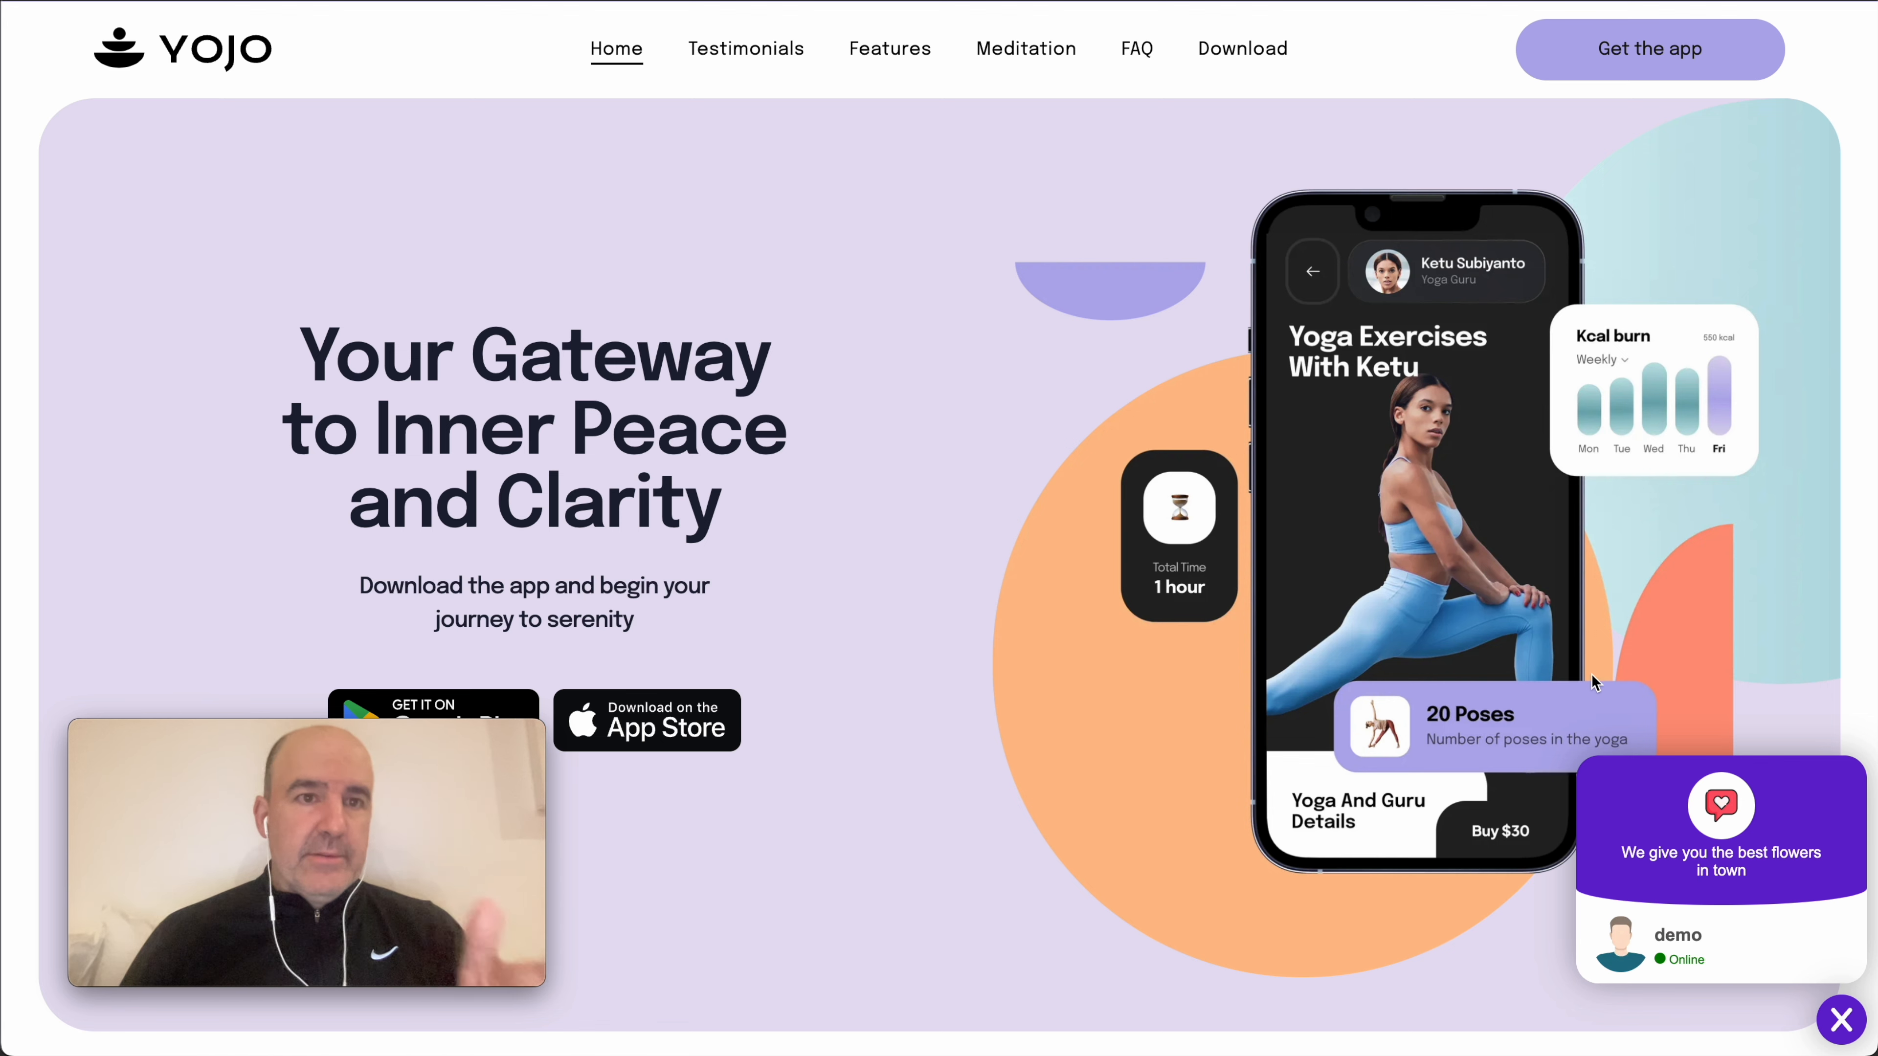
scroll(1160, 536, down, 15)
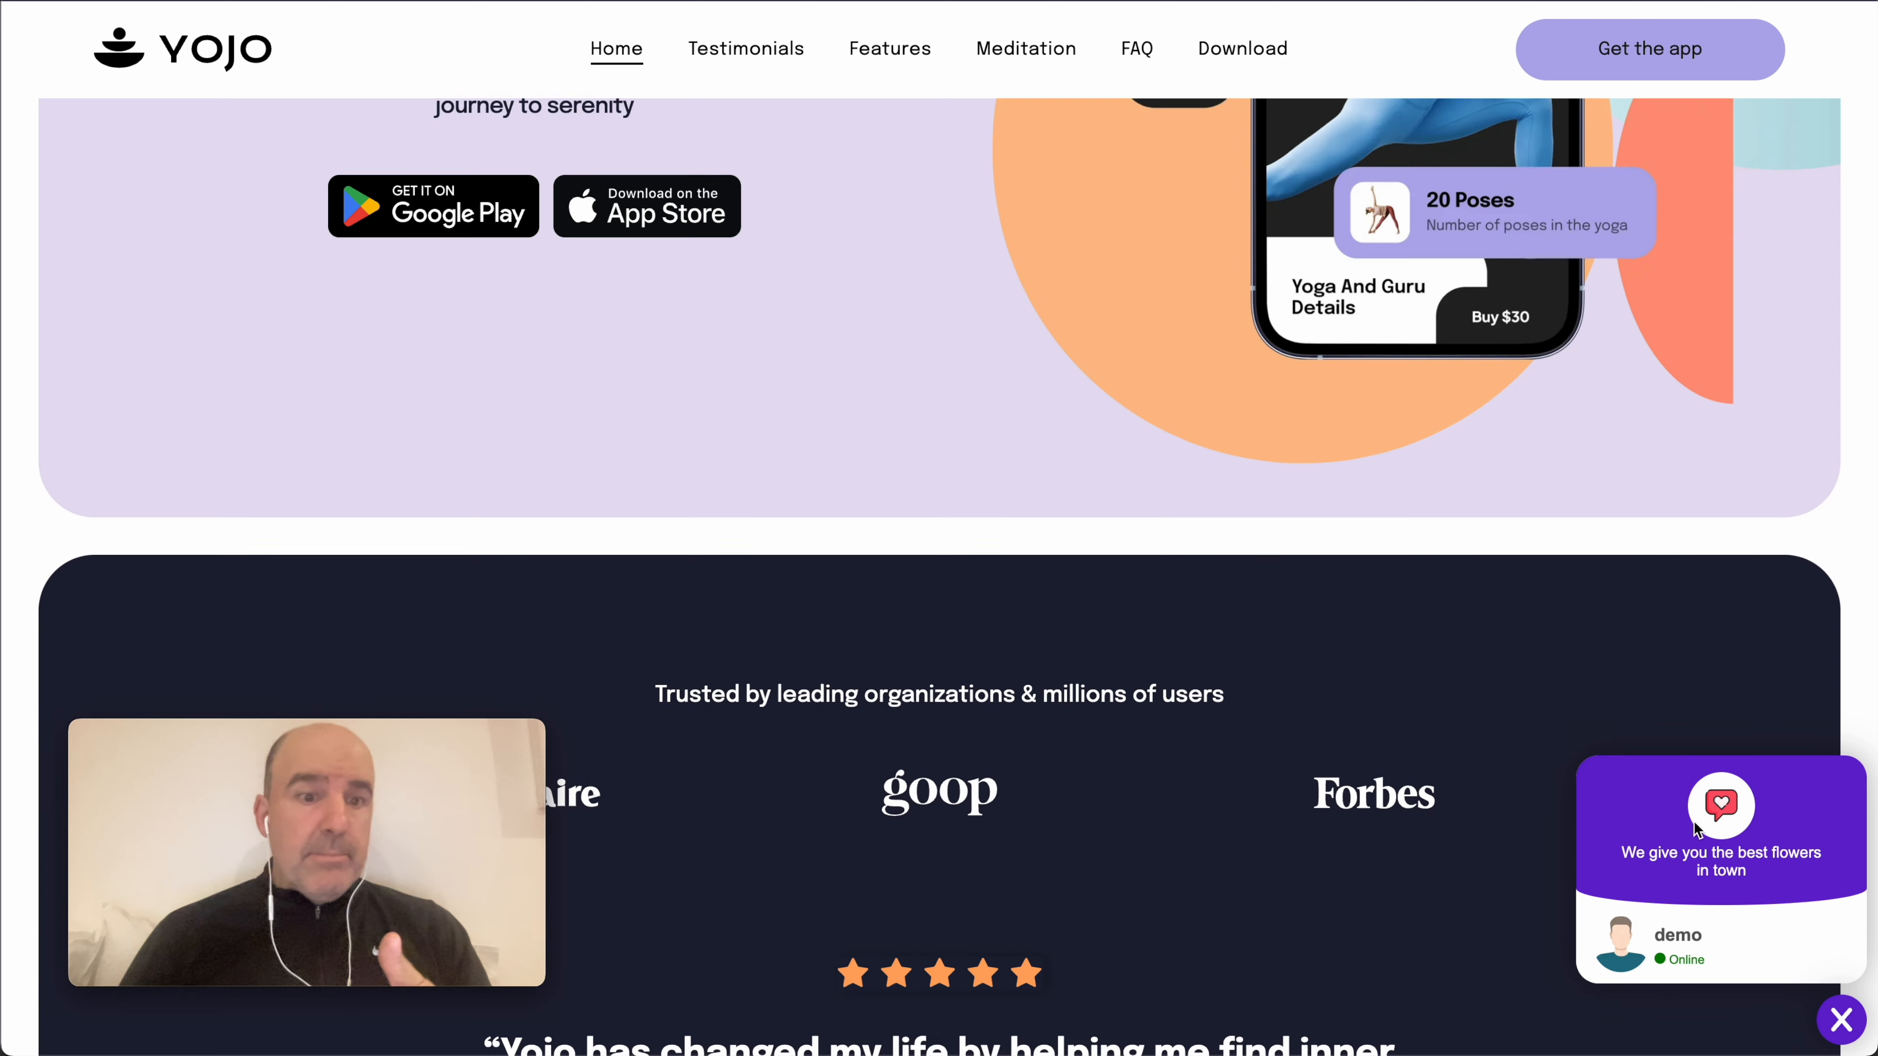
scroll(1505, 622, down, 10)
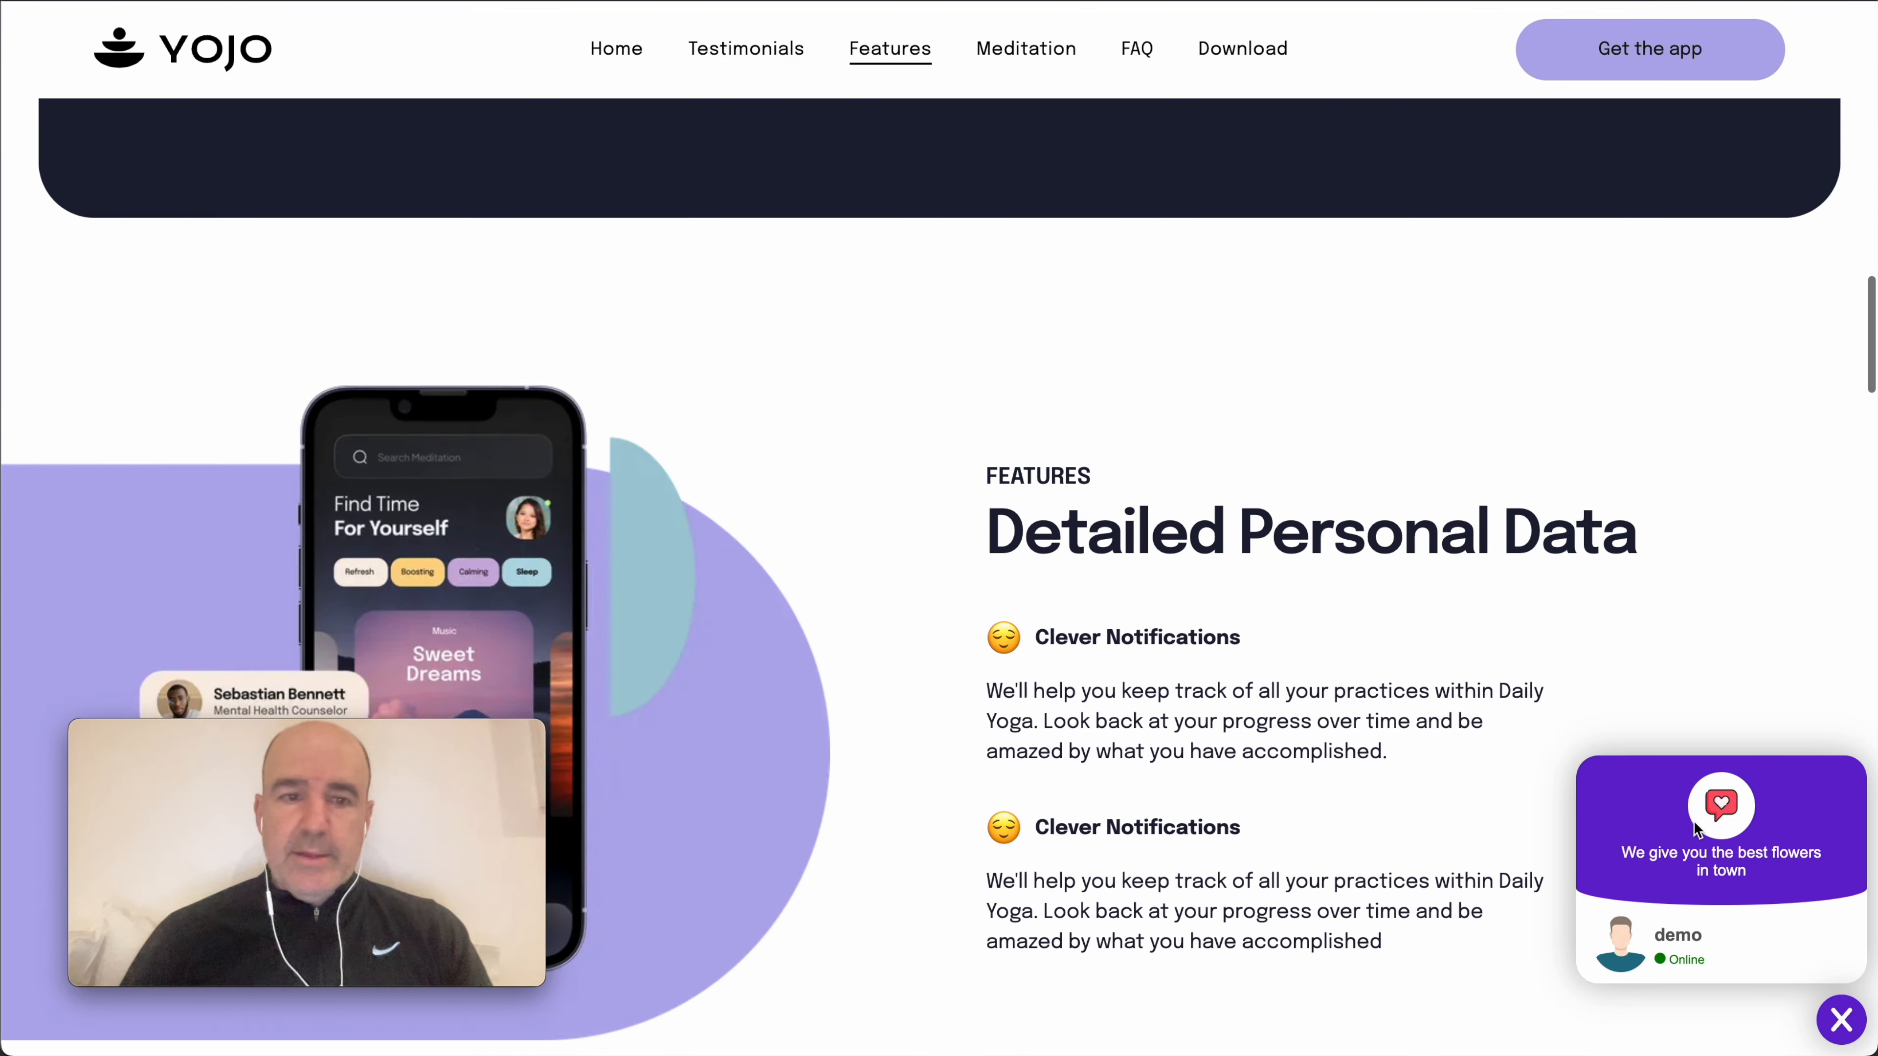
scroll(1506, 622, up, 20)
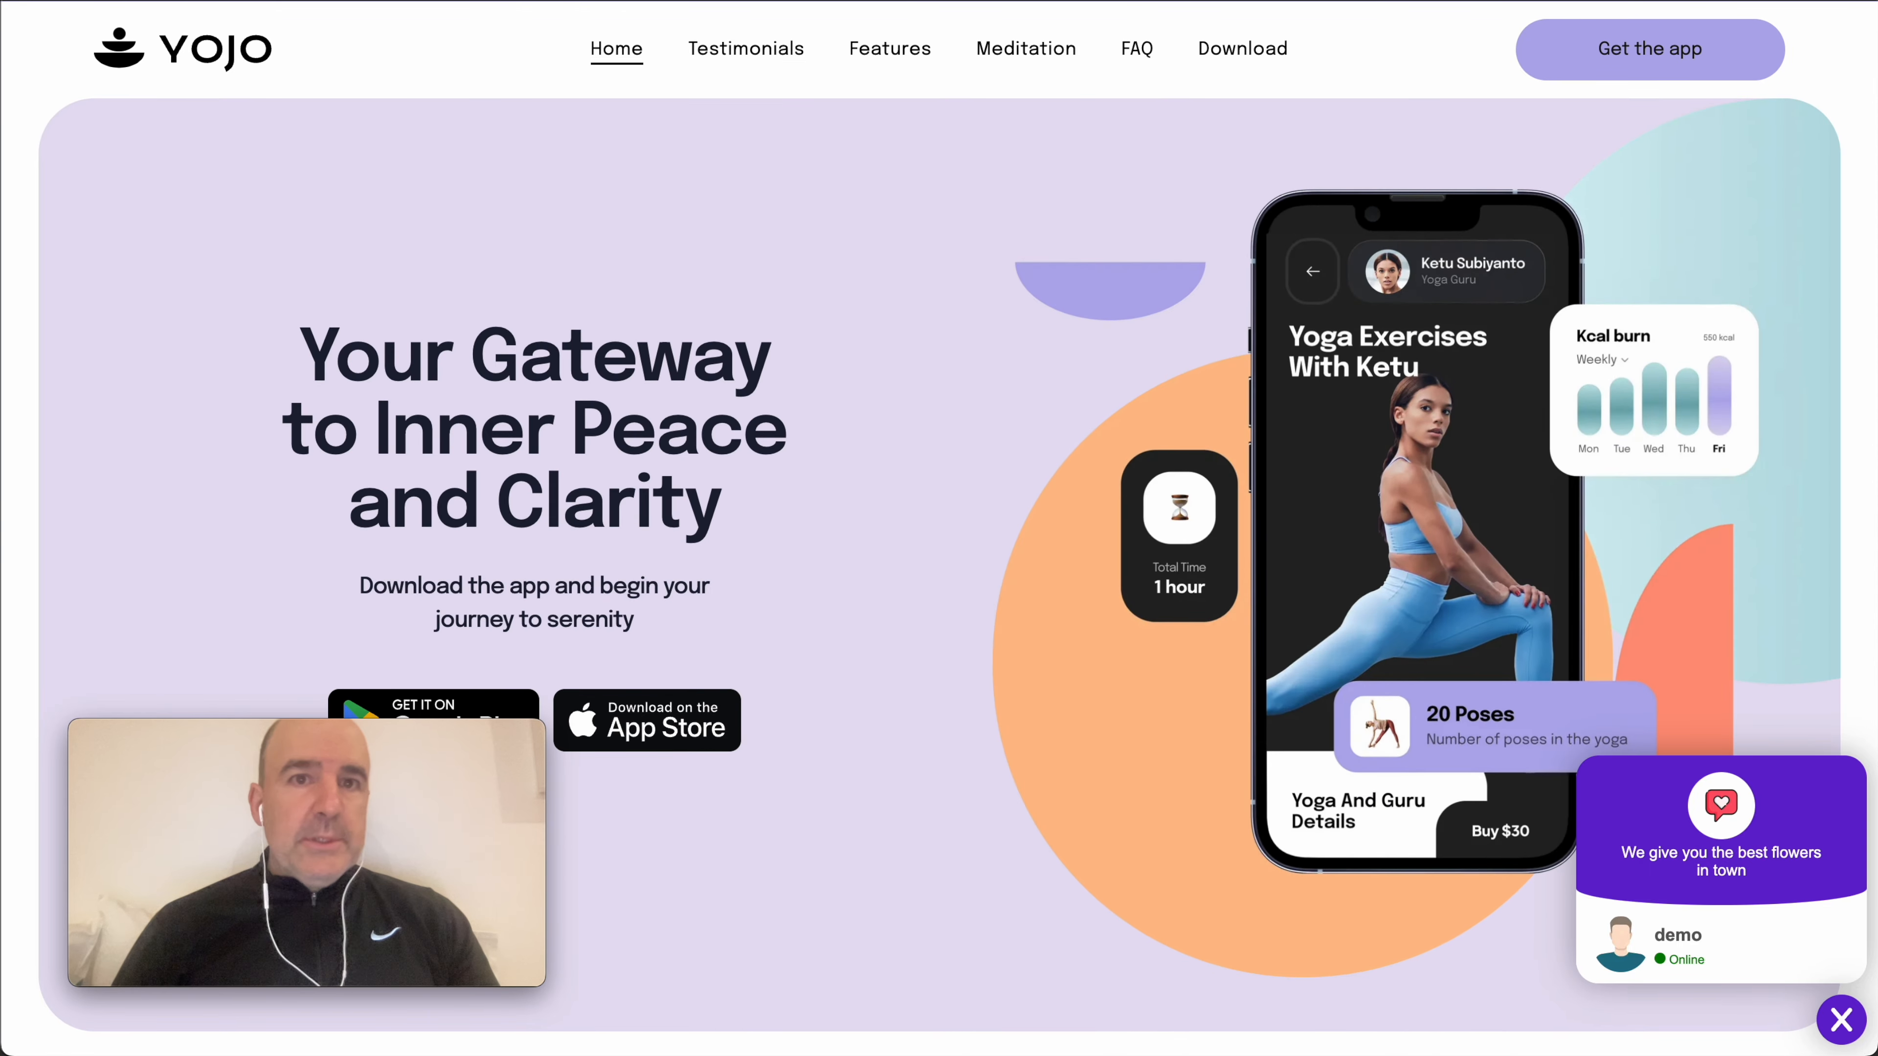
key(ctrl+Tab)
- Open the Hairdresser shop - Two Seats widget and copy its install script code
mouse_move(171, 56)
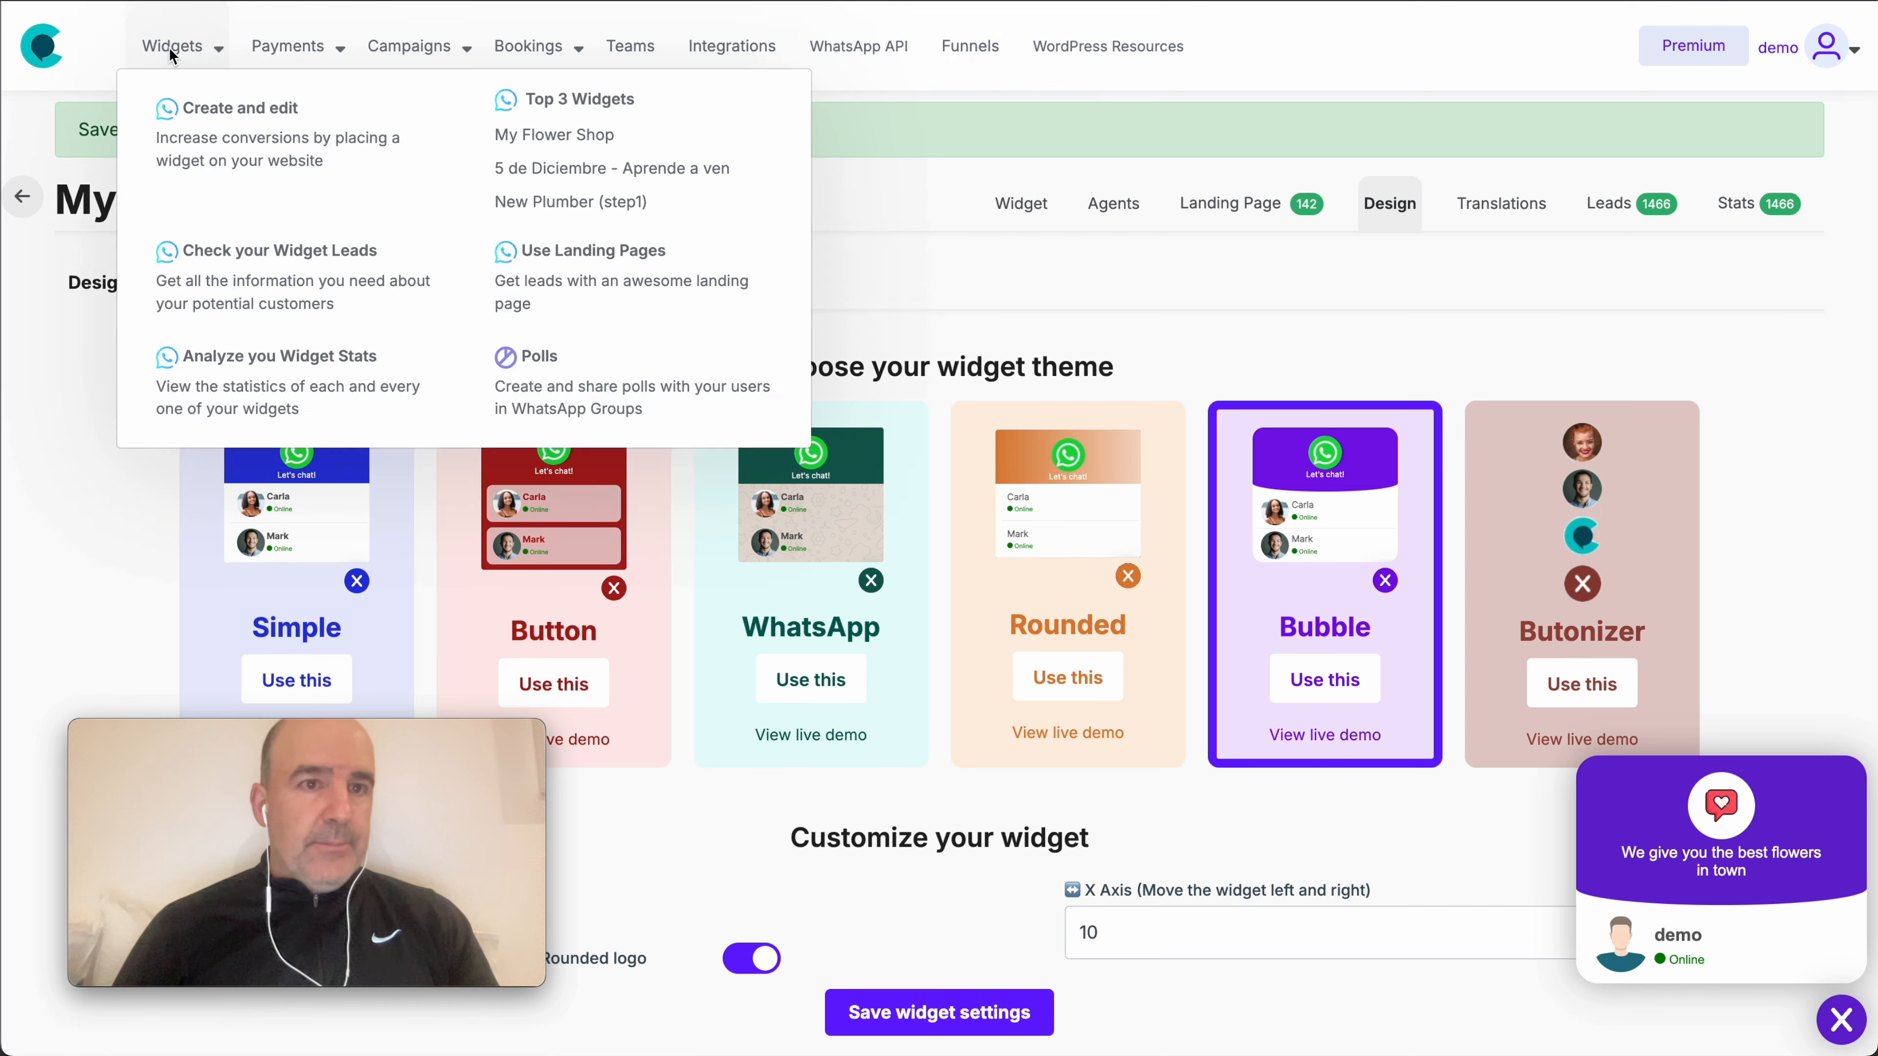
click(402, 229)
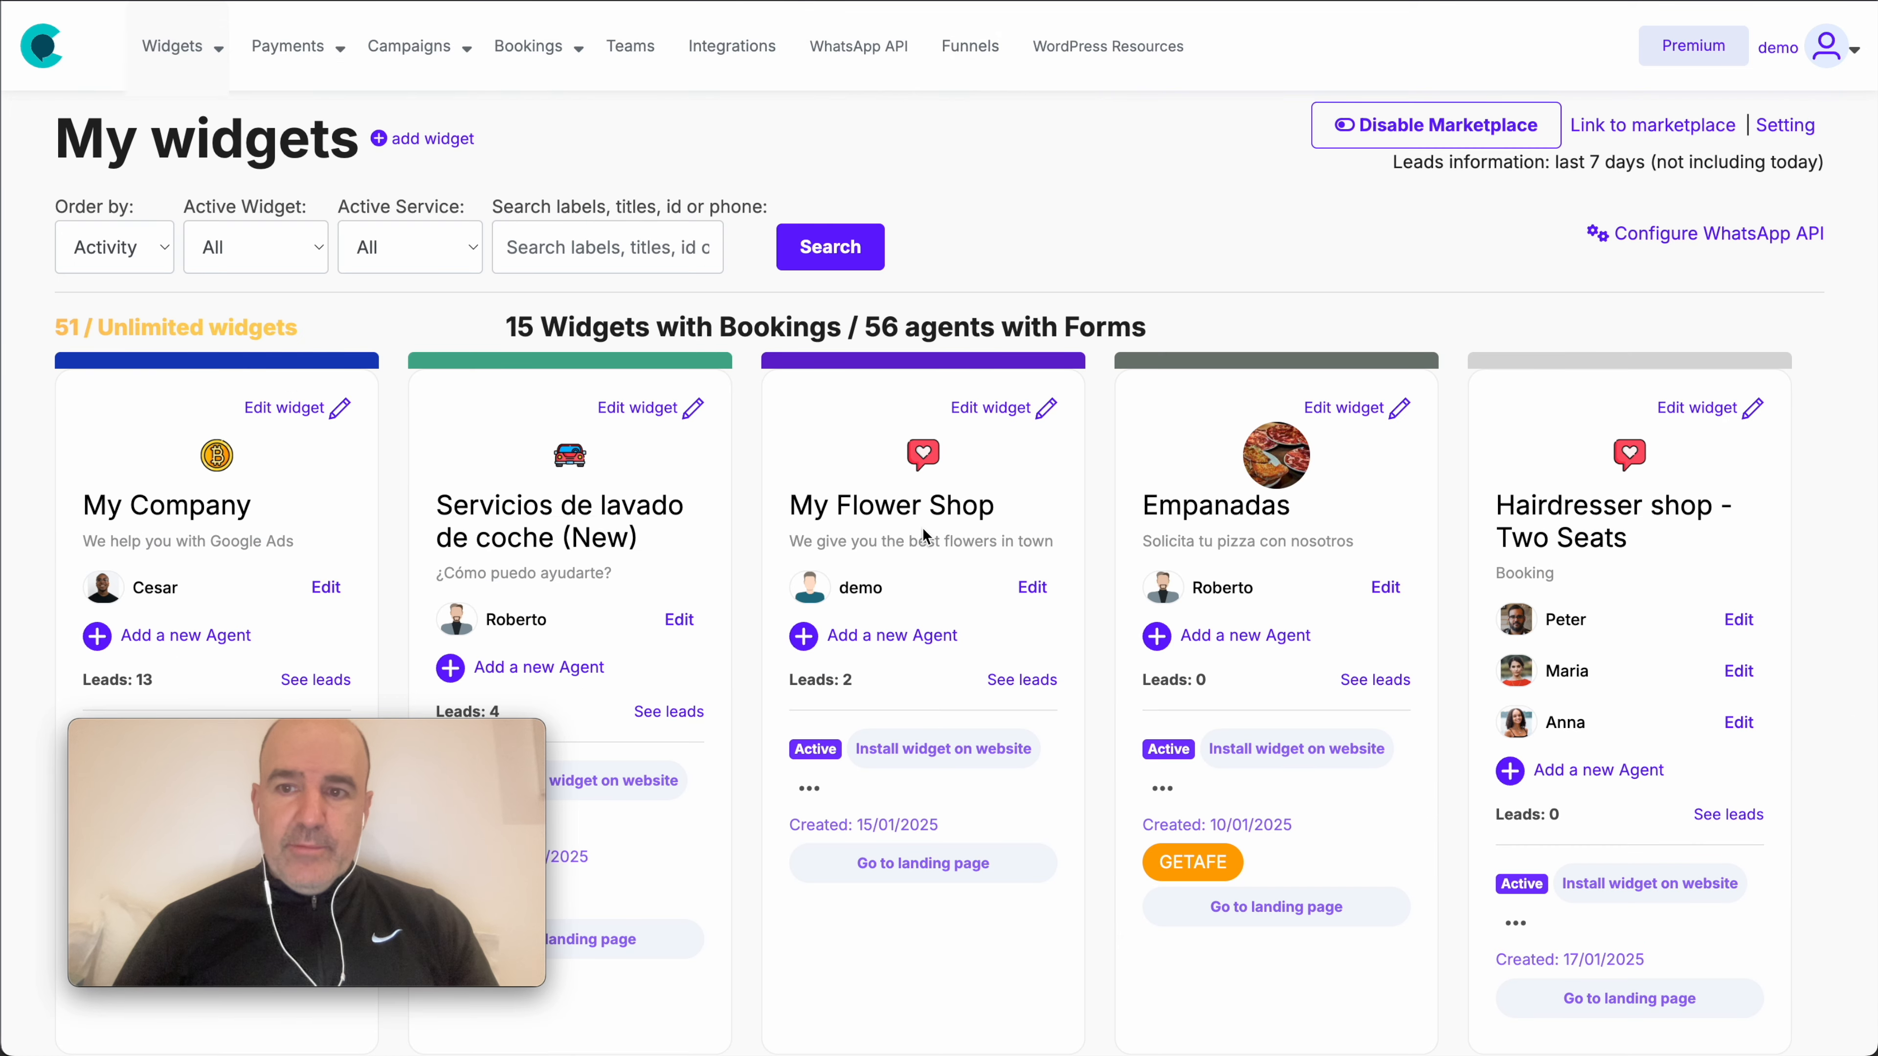
click(1571, 503)
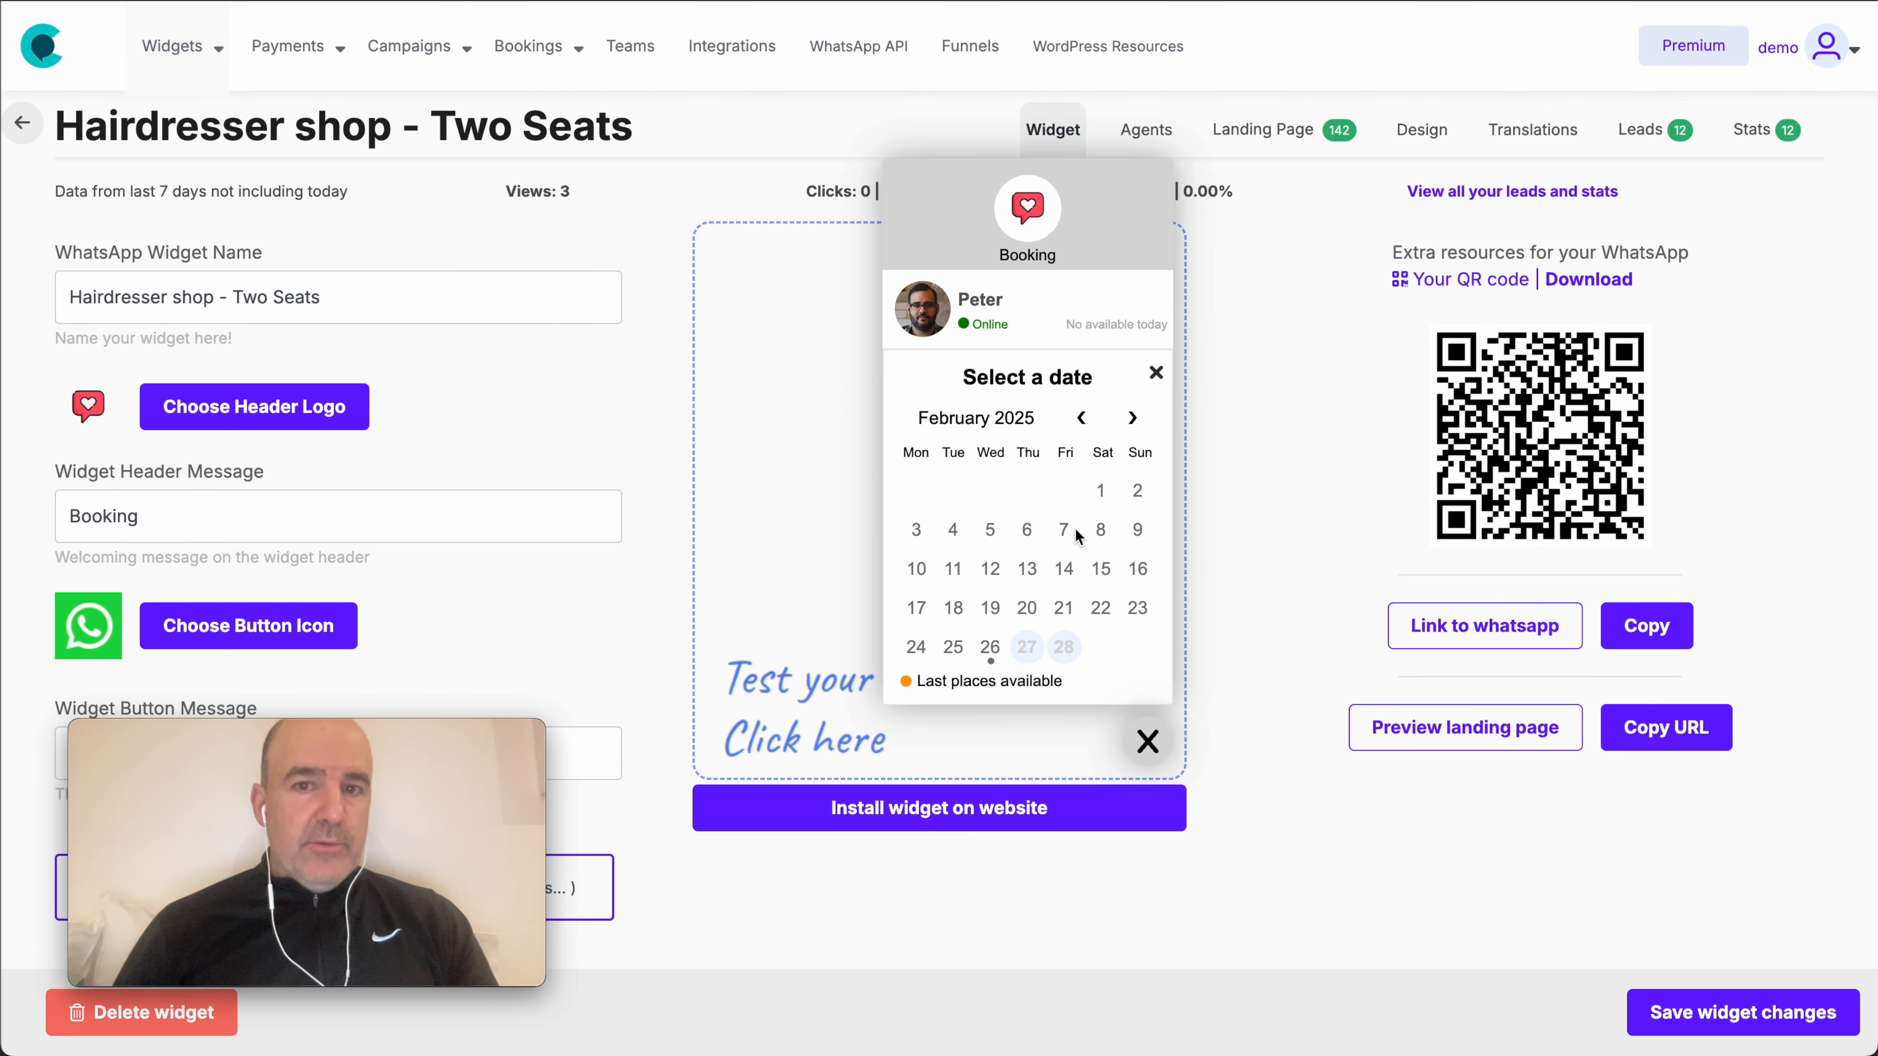
click(1146, 747)
click(1073, 804)
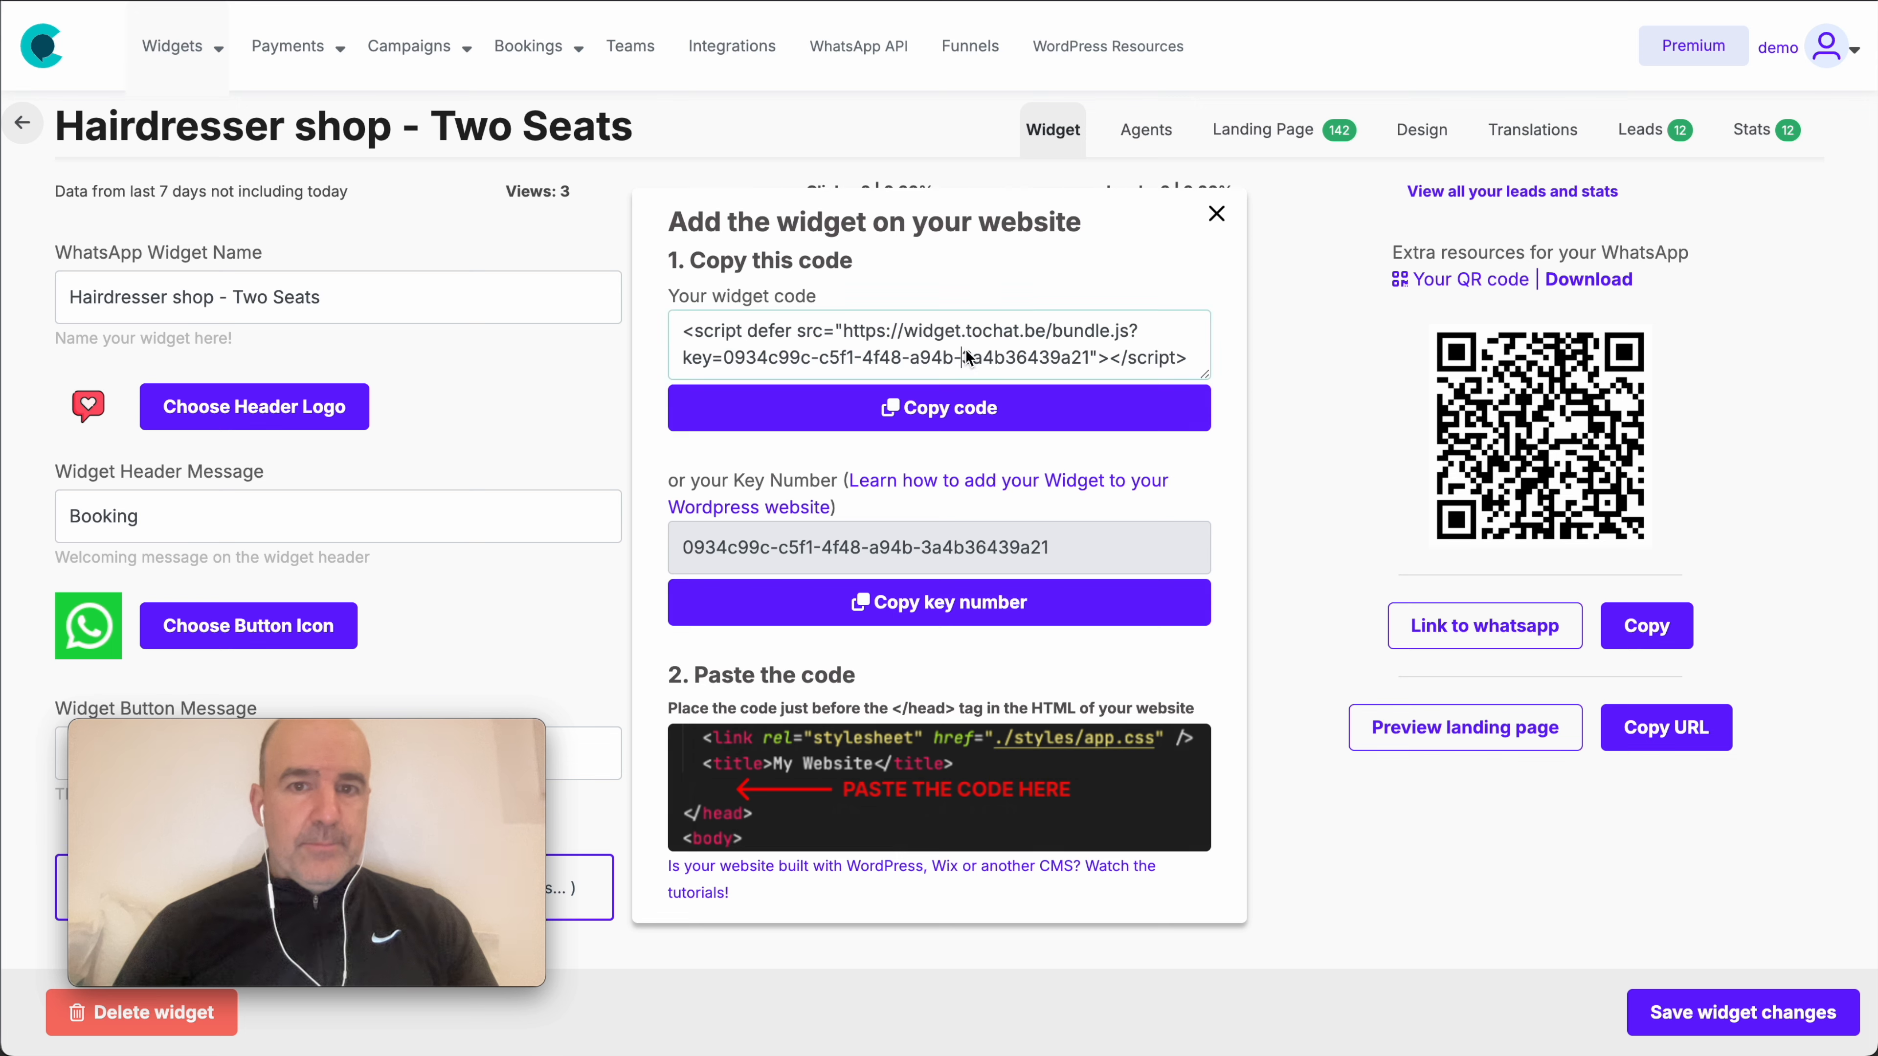
triple_click(968, 358)
key(ctrl+c)
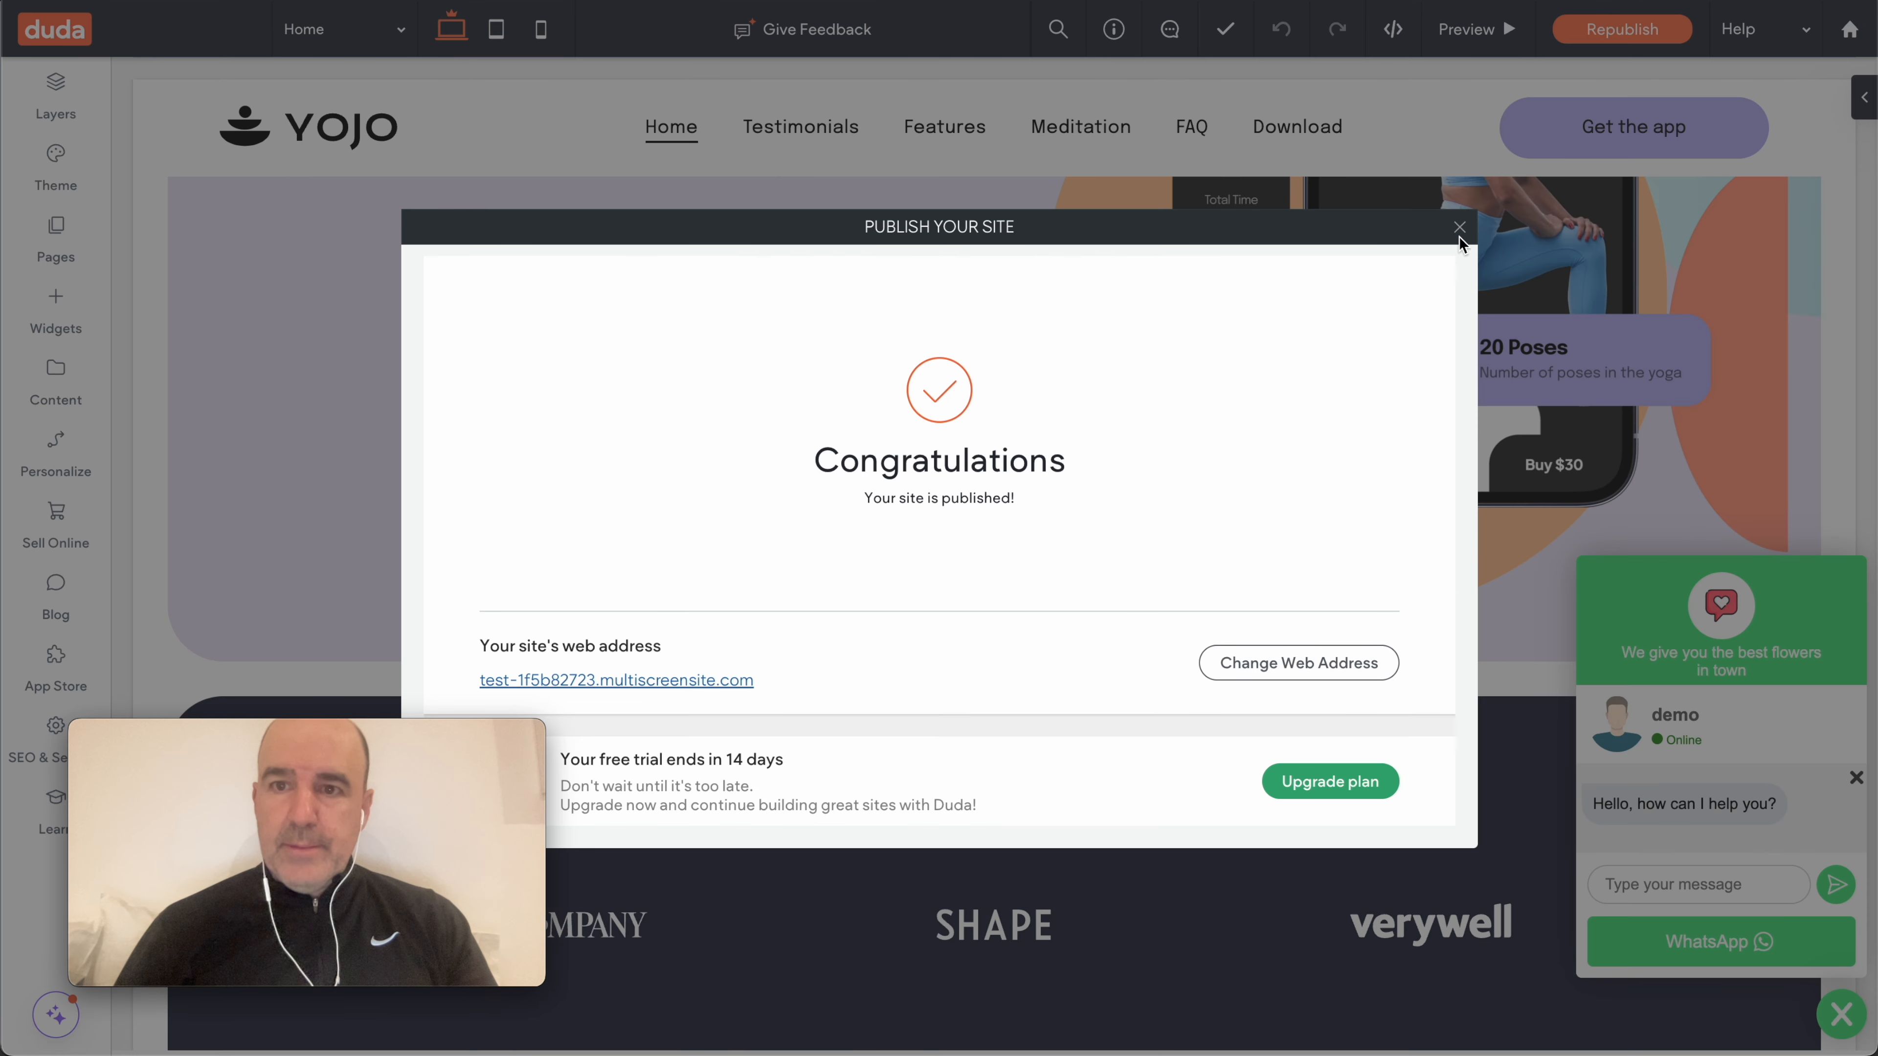
click(1459, 229)
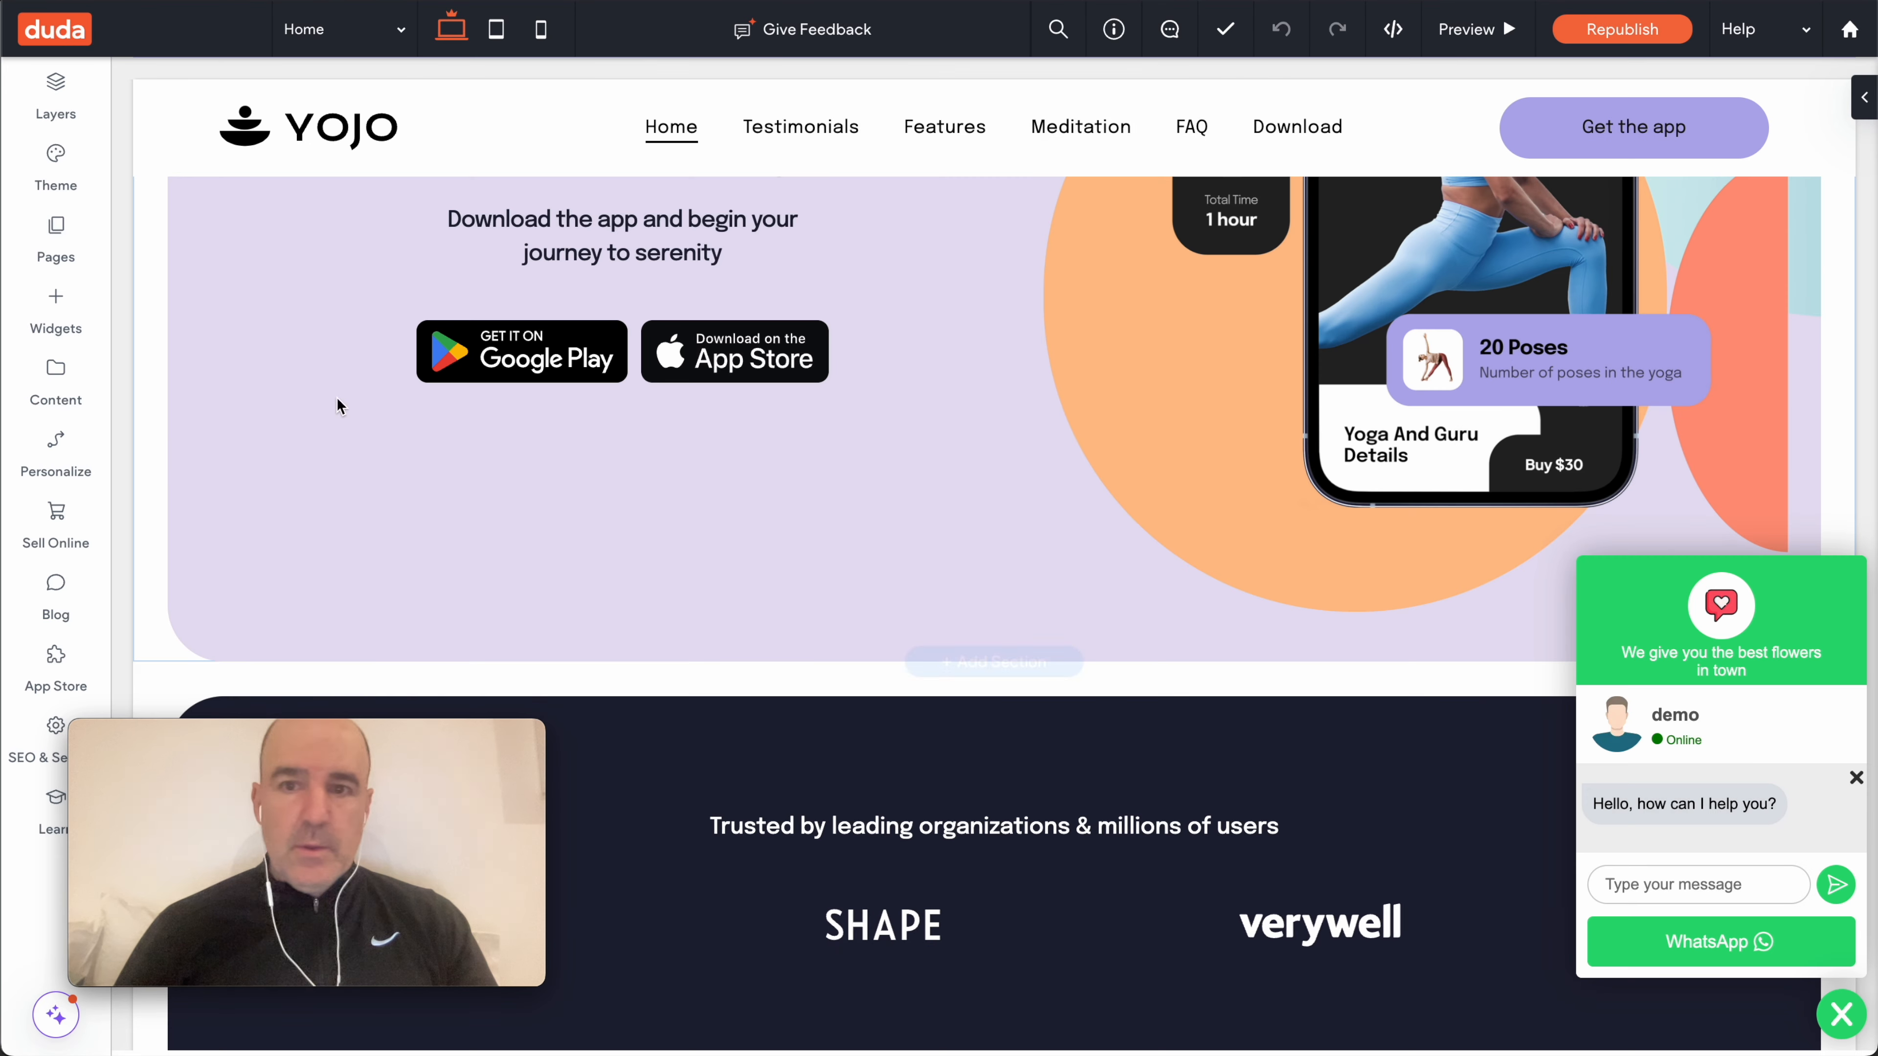
- Replace the Head HTML code with the Hairdresser booking script and save despite the performance warning
click(53, 733)
click(195, 457)
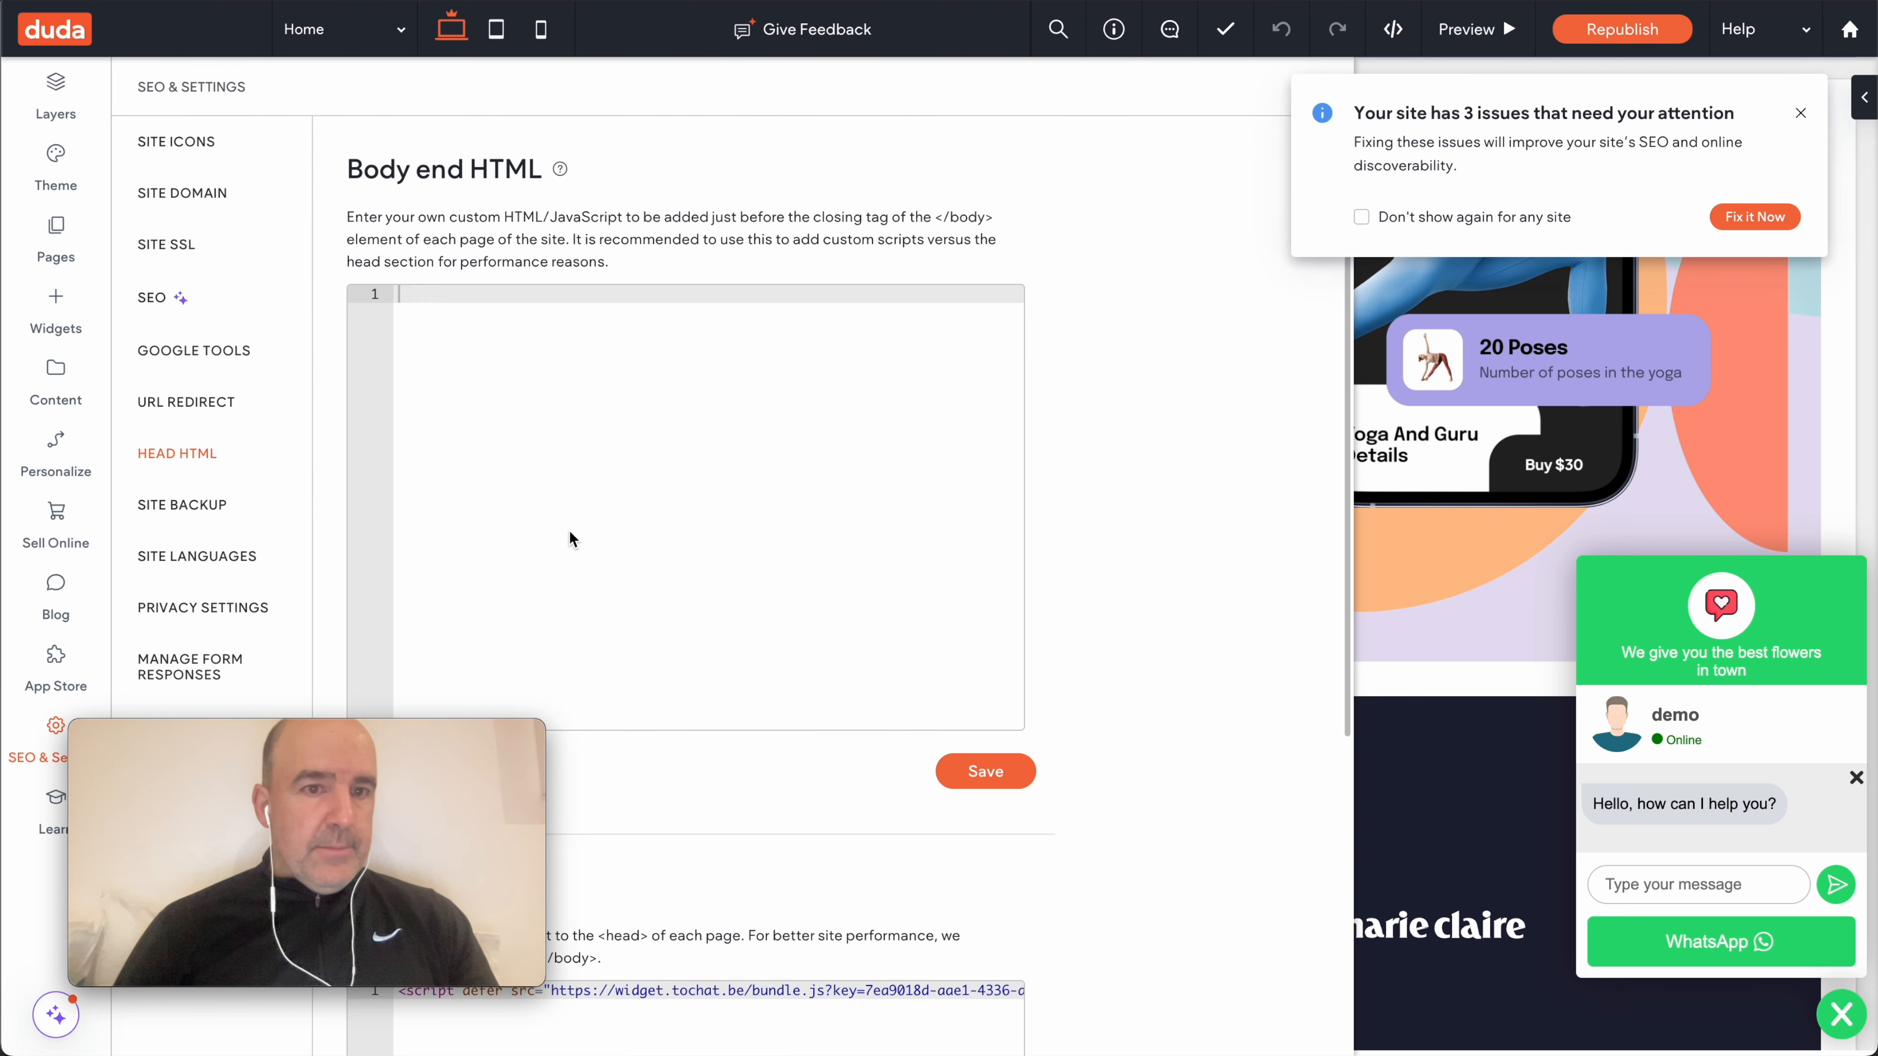
key(ctrl+a)
key(ctrl+v)
click(986, 991)
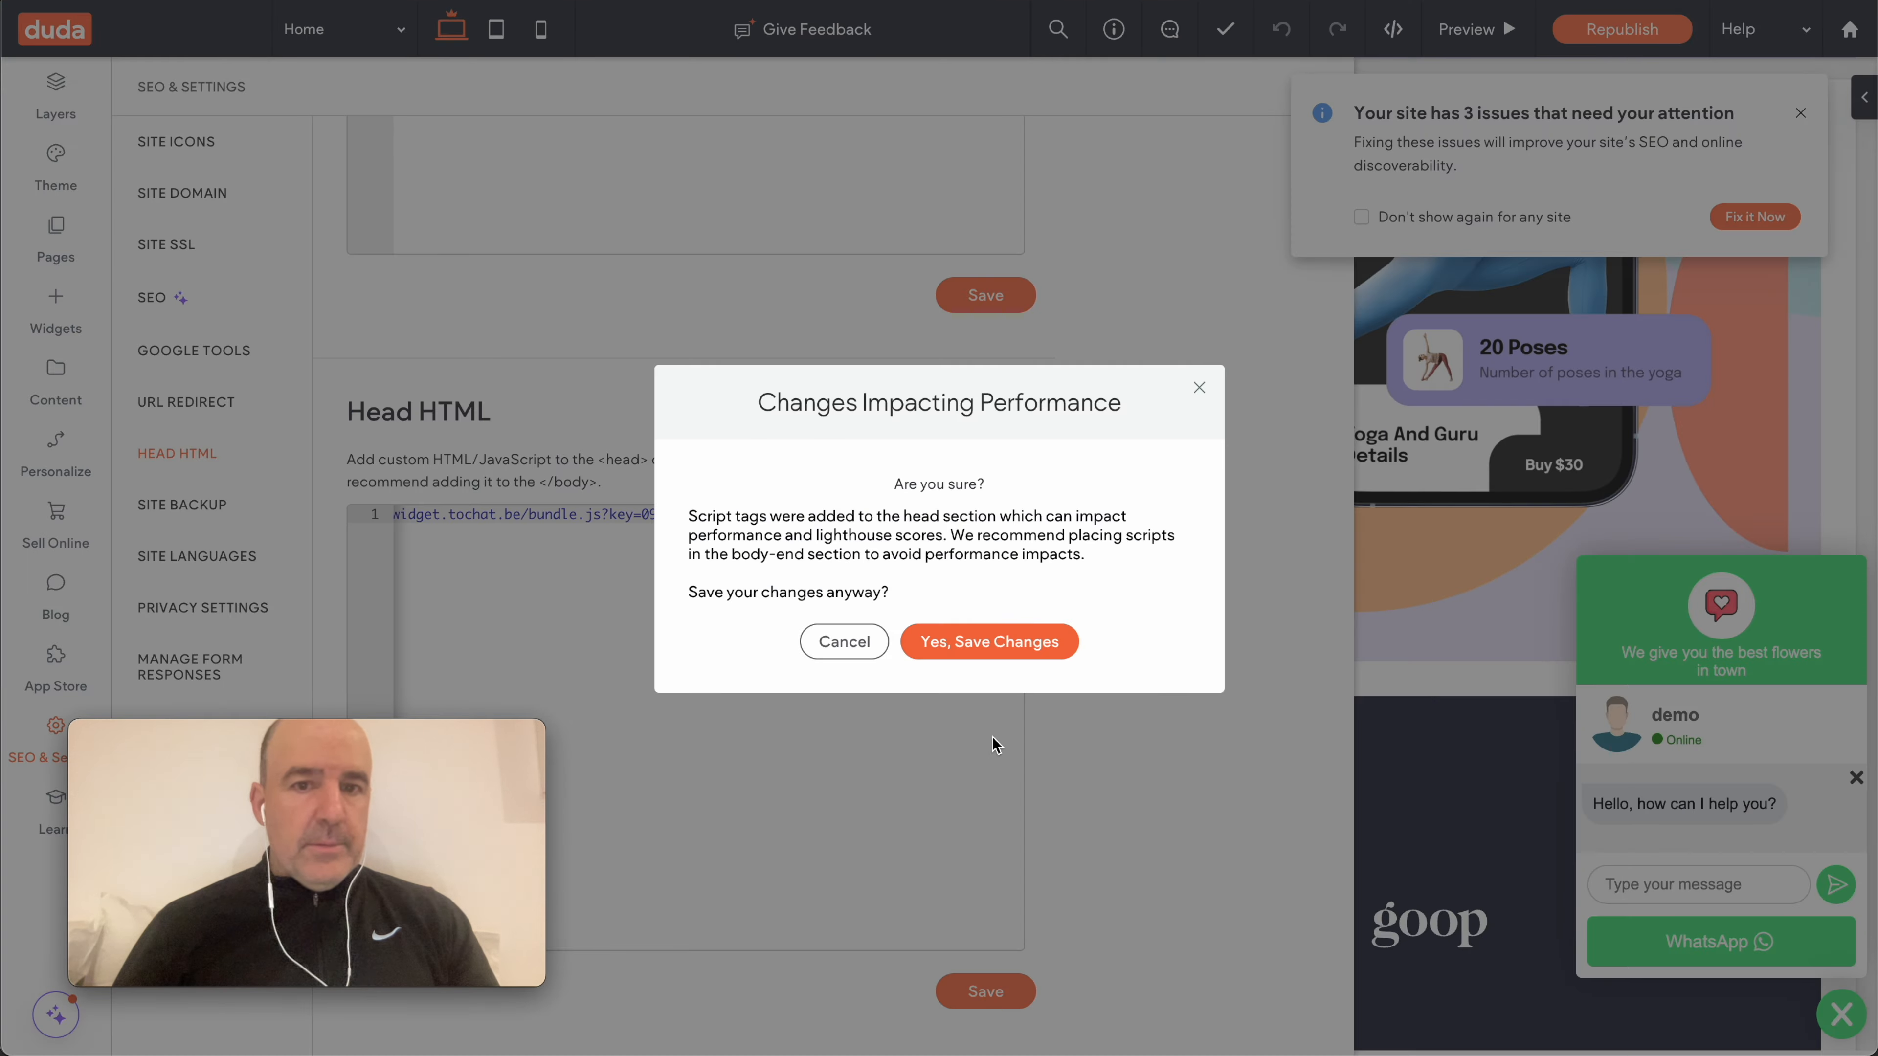
click(997, 656)
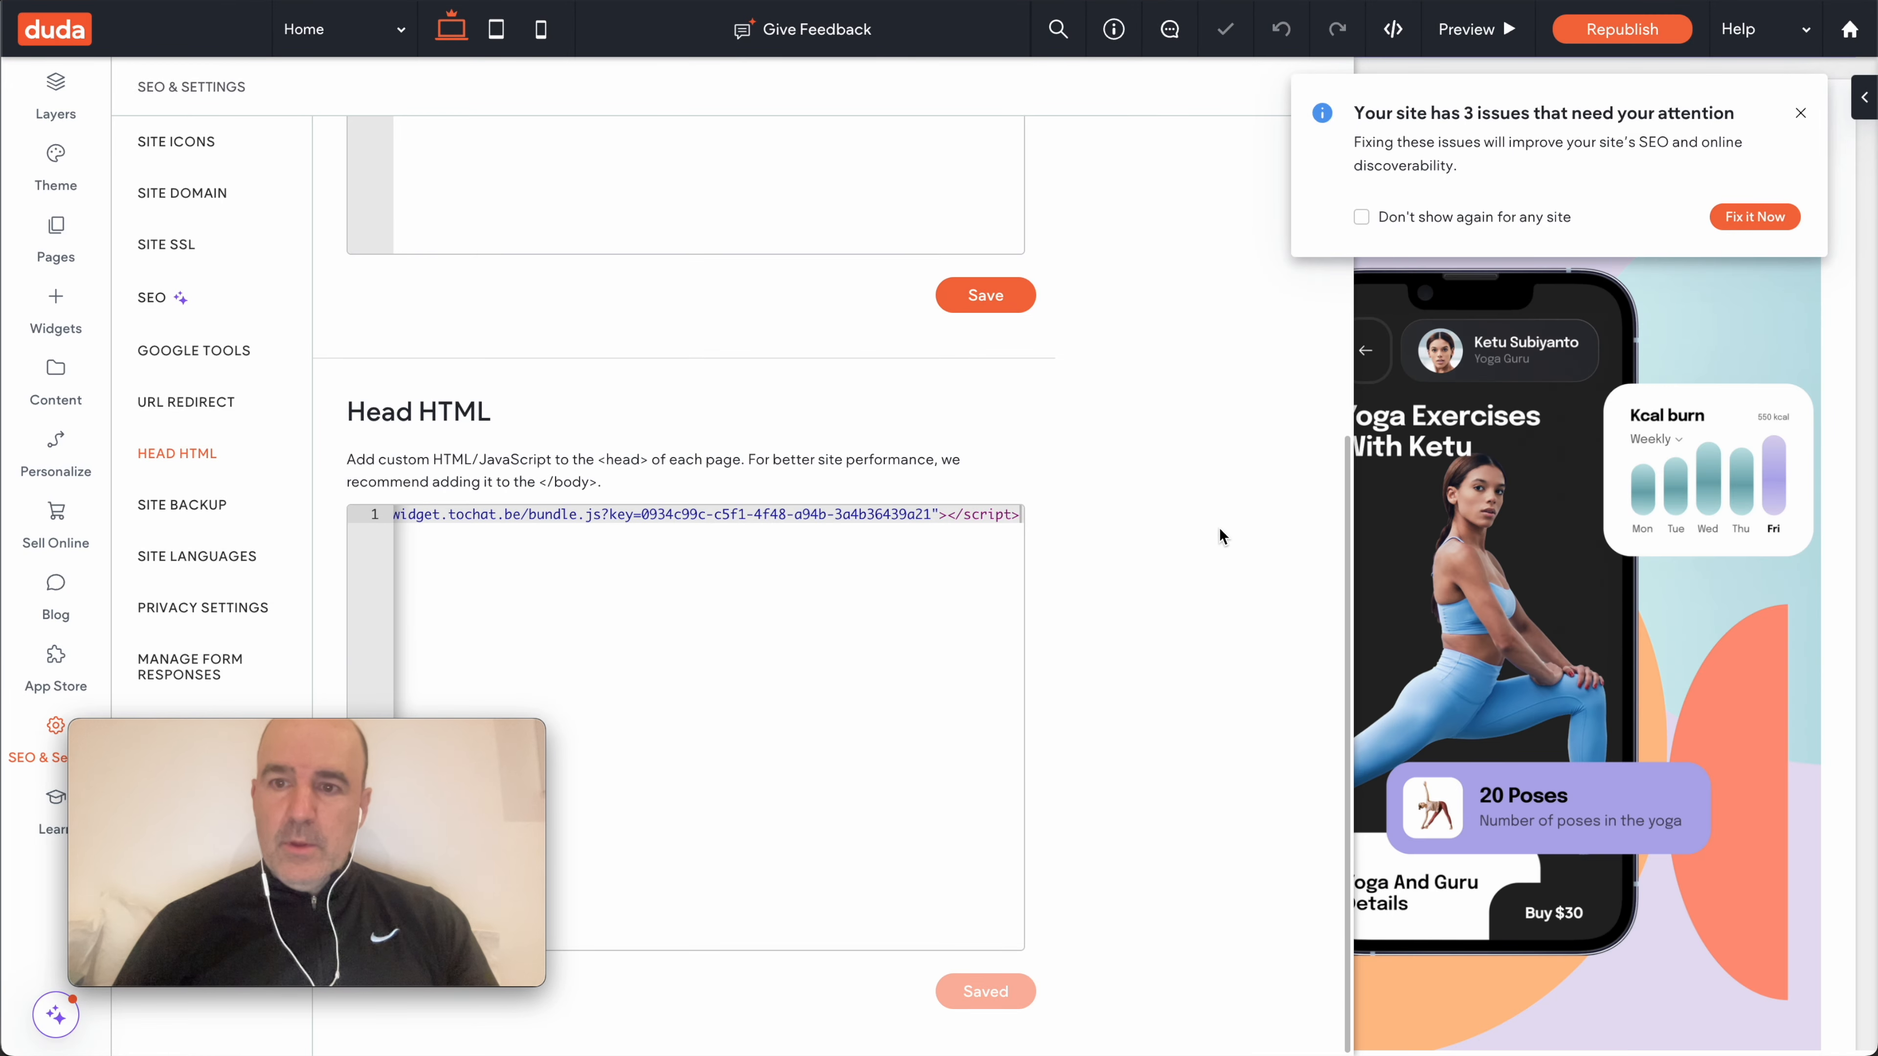
- Check Peter's booking calendar on the Home page, then republish the YOJO site
click(1802, 117)
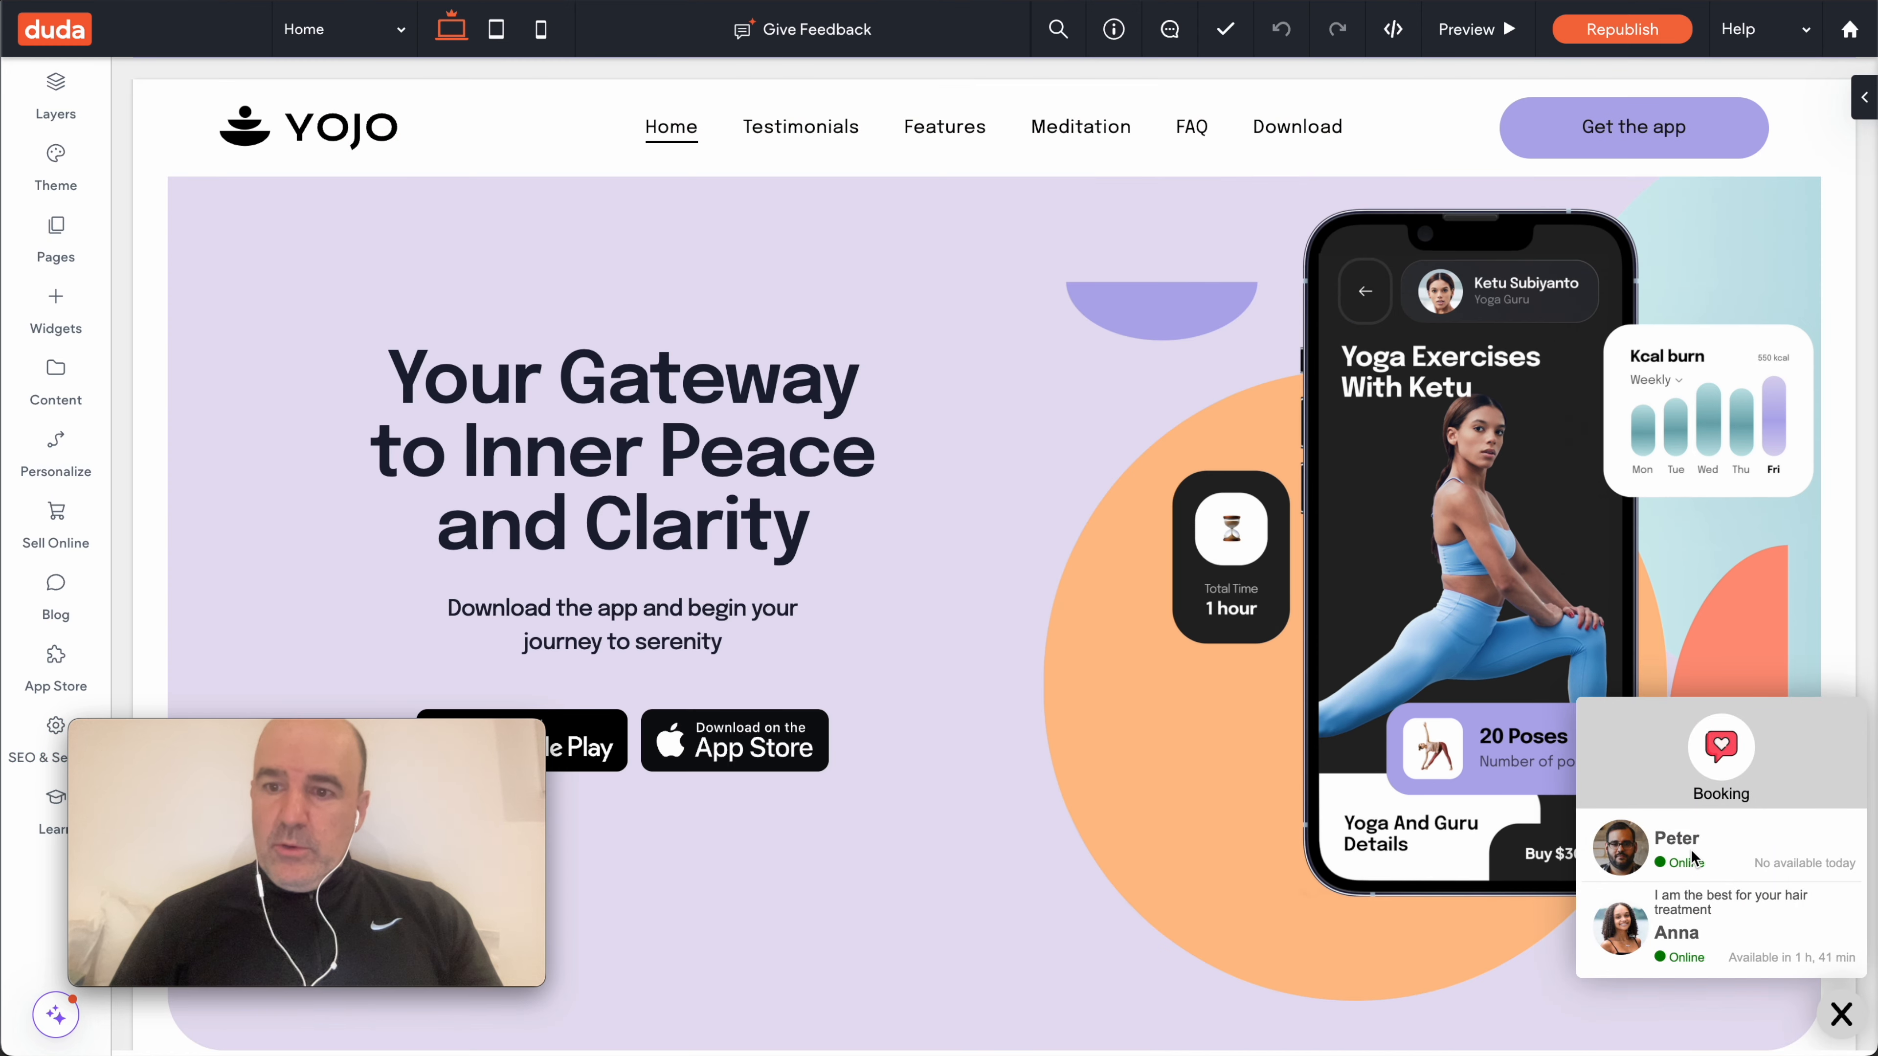
click(1692, 858)
scroll(1663, 888, down, 3)
scroll(1649, 850, up, 4)
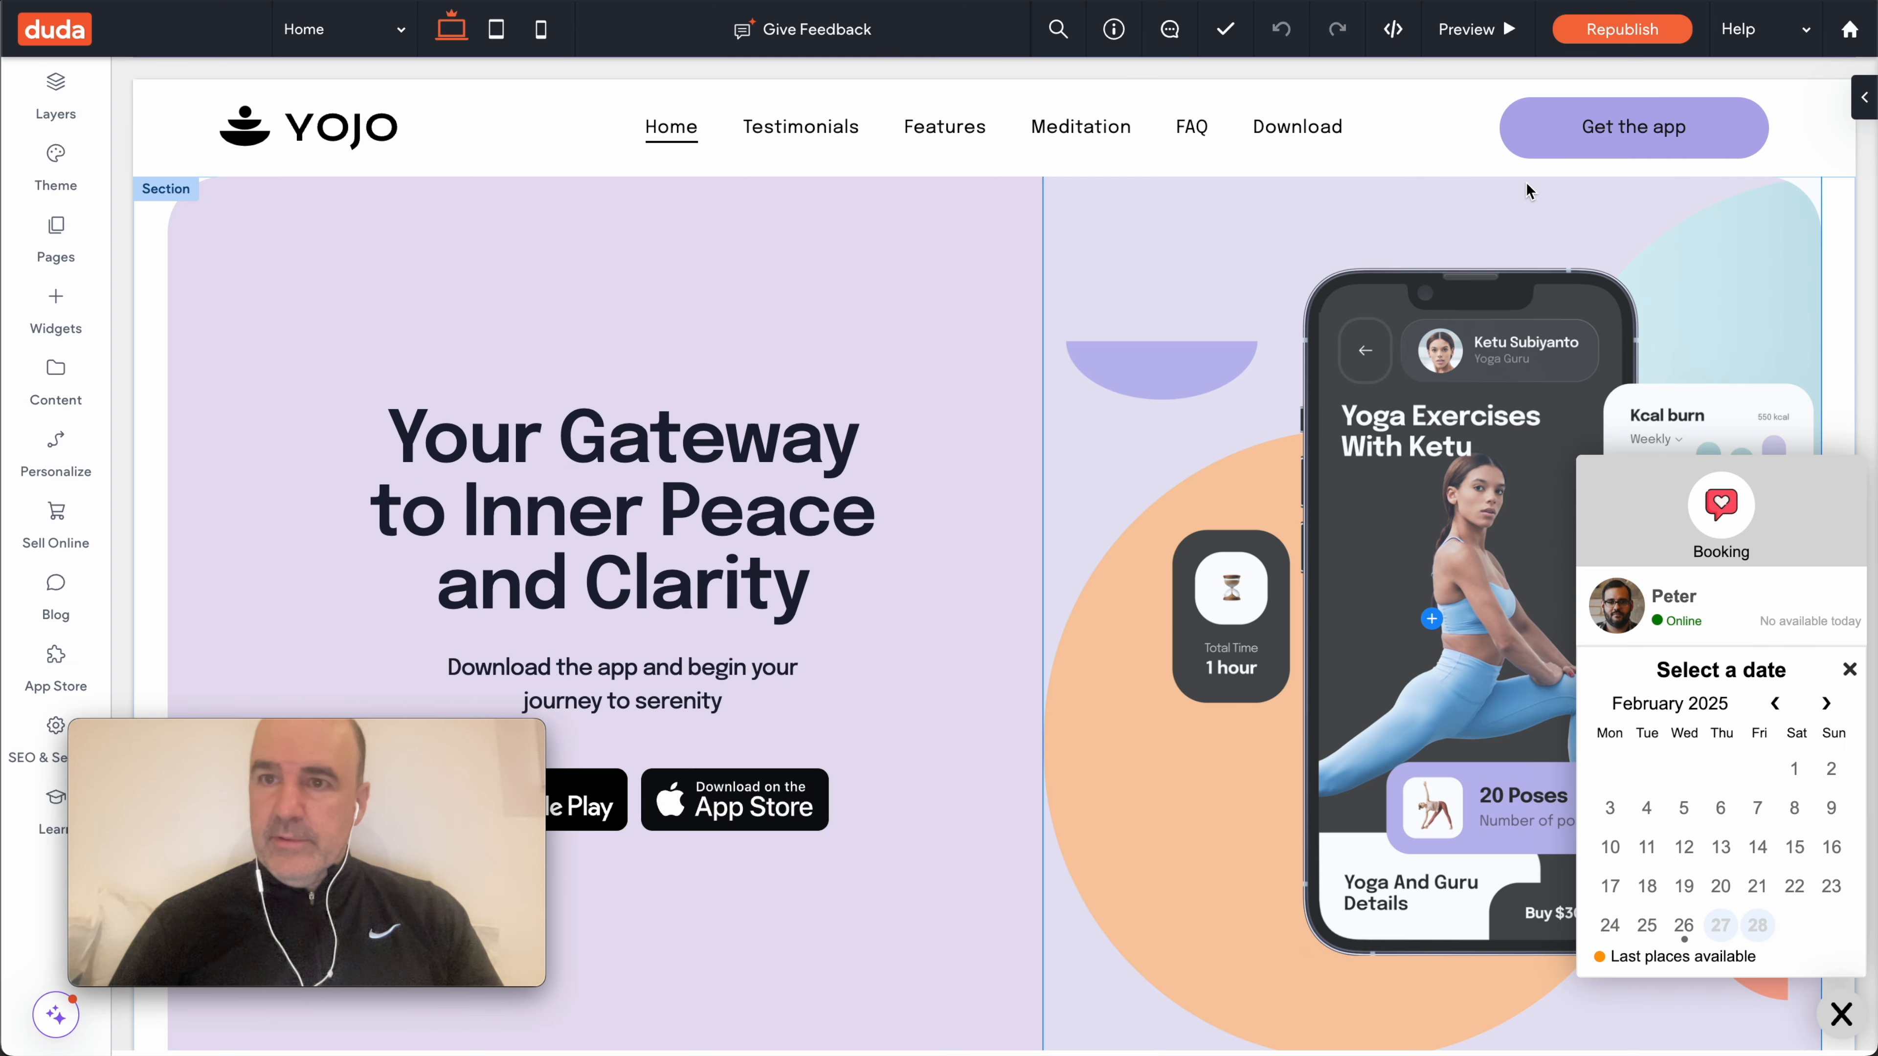
click(1619, 29)
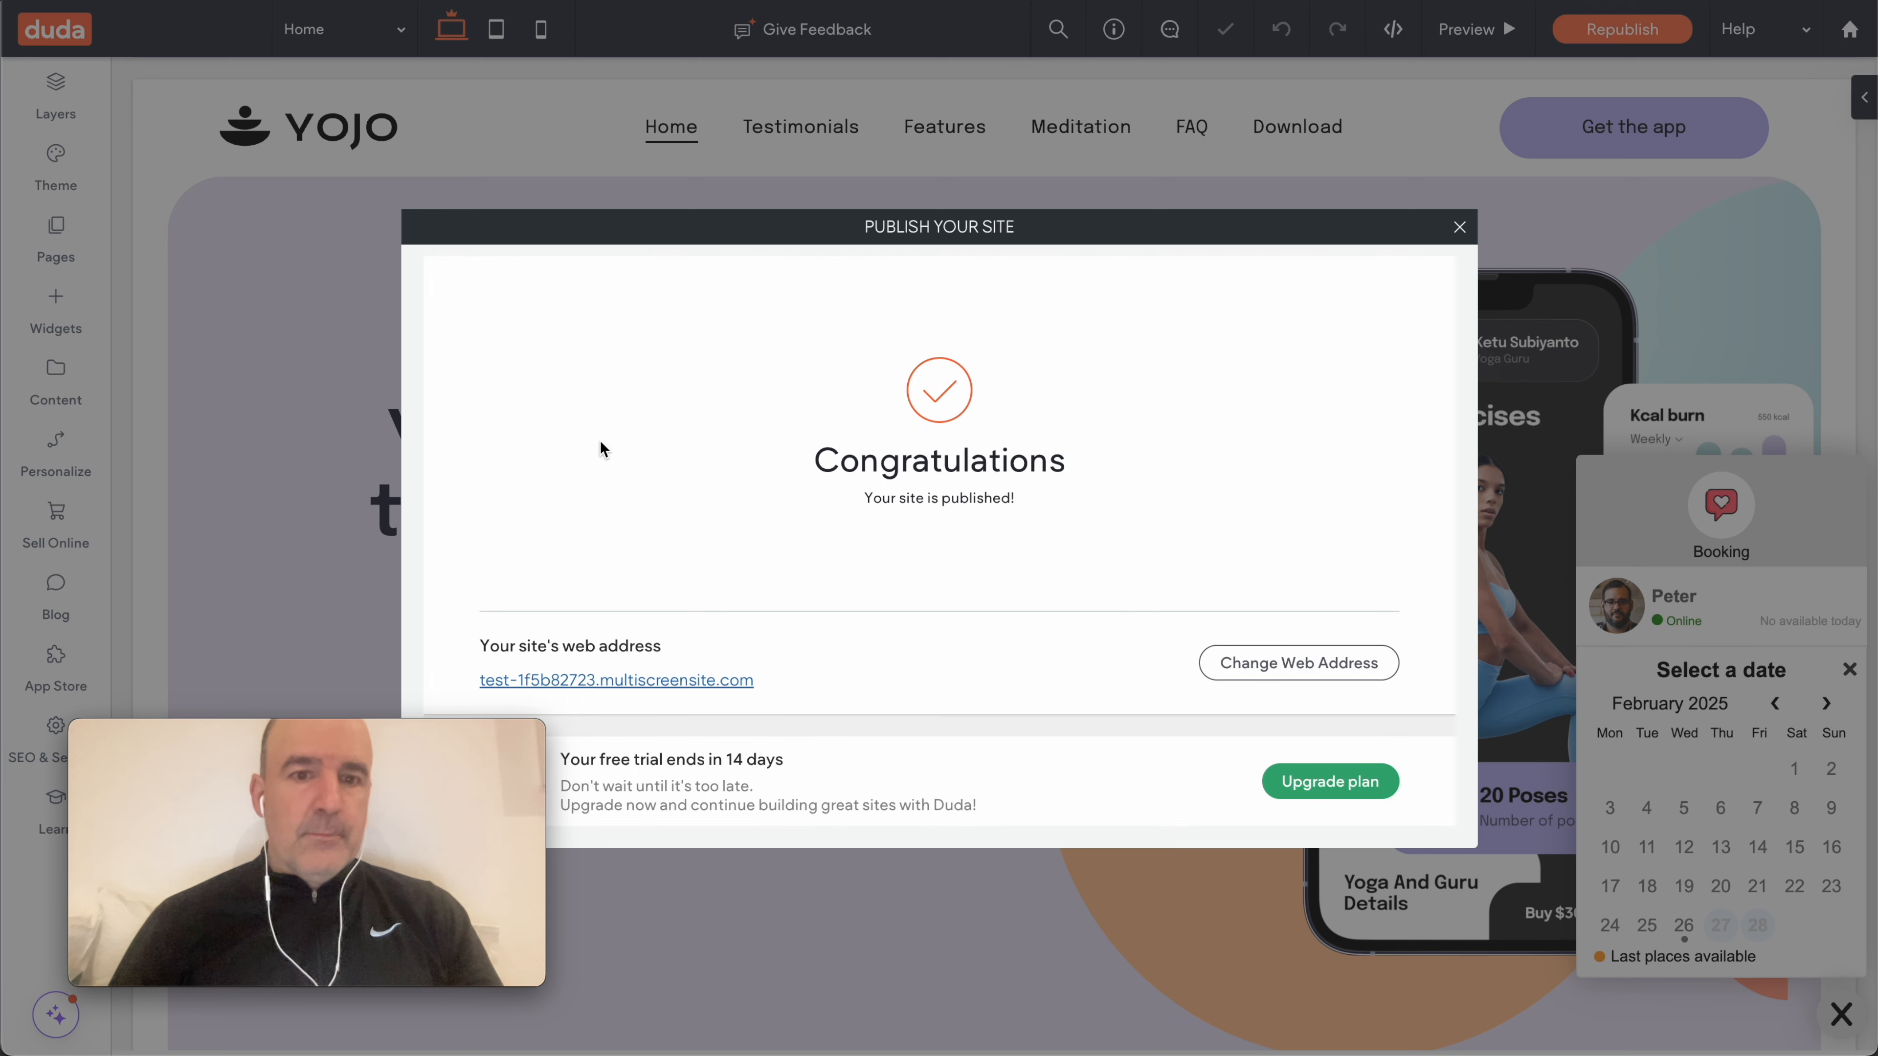
- On the live site, book Peter for 27 February at 11:30 AM up to the details form
click(693, 681)
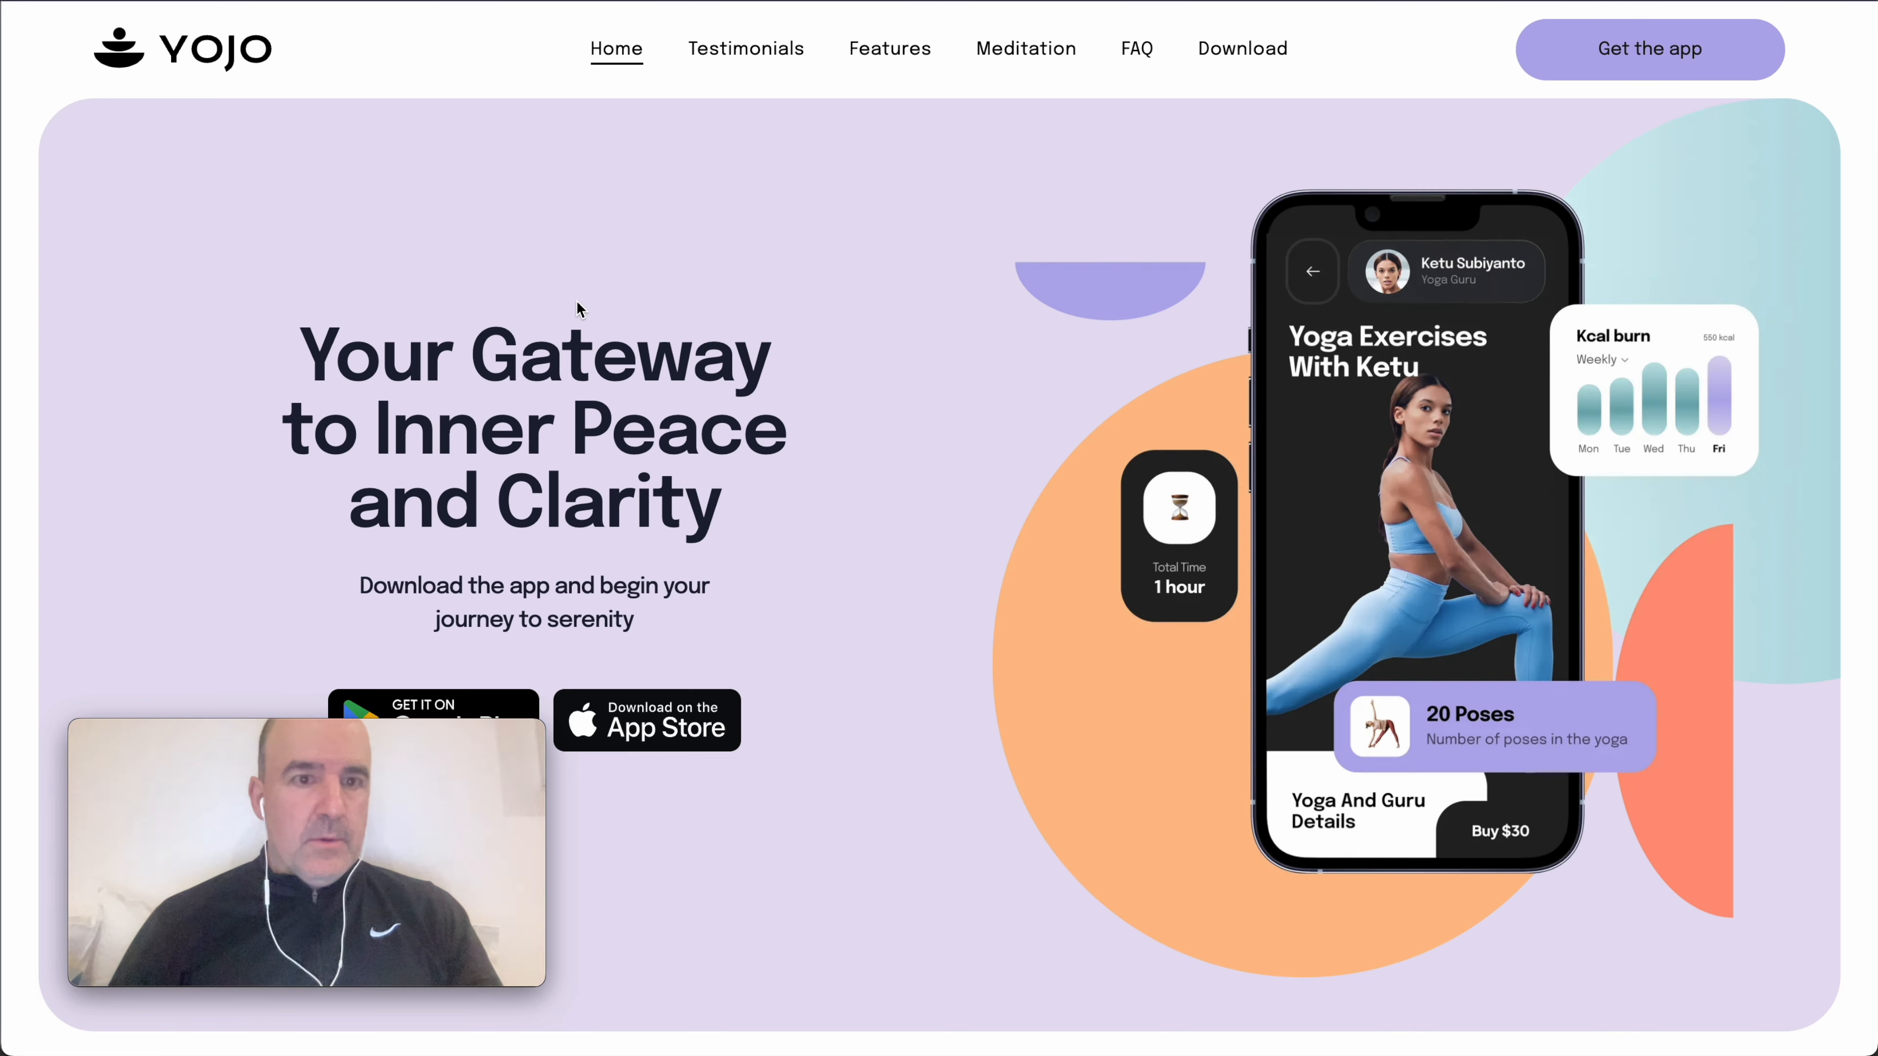
click(1682, 882)
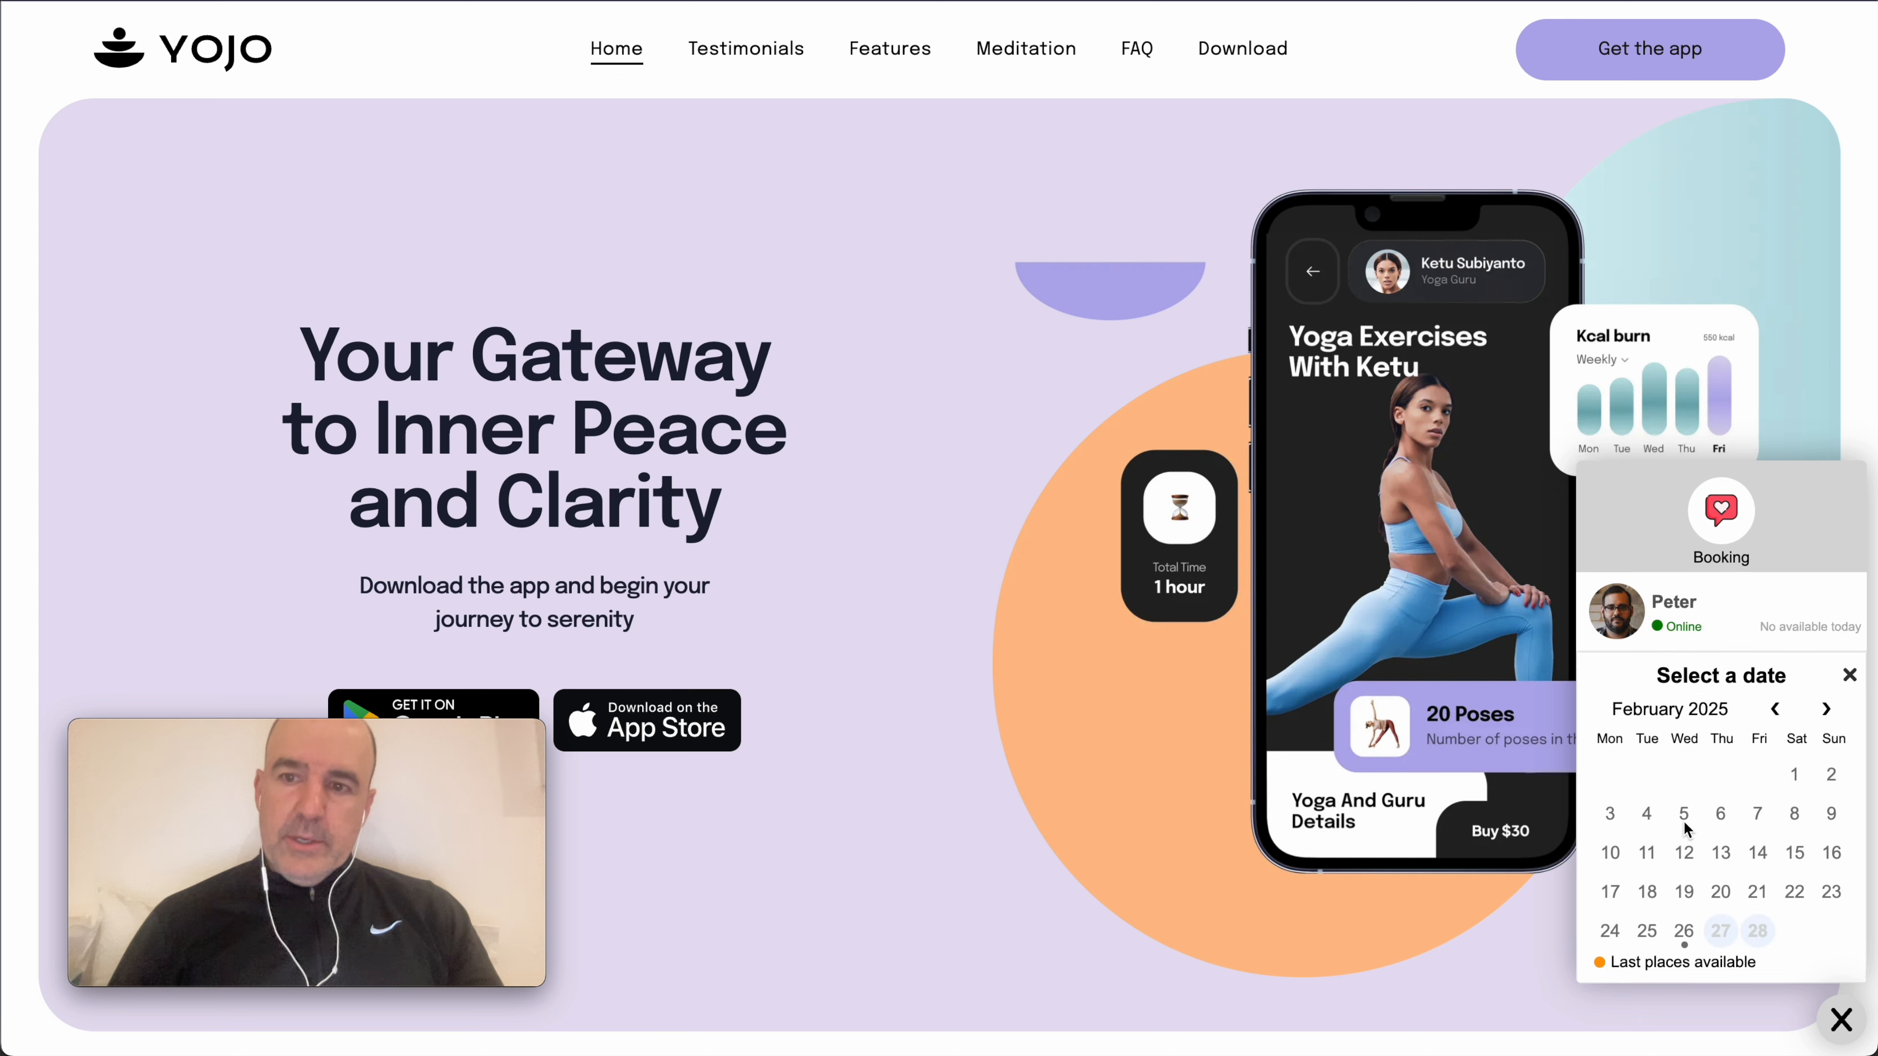
click(1720, 929)
click(1648, 794)
click(1781, 807)
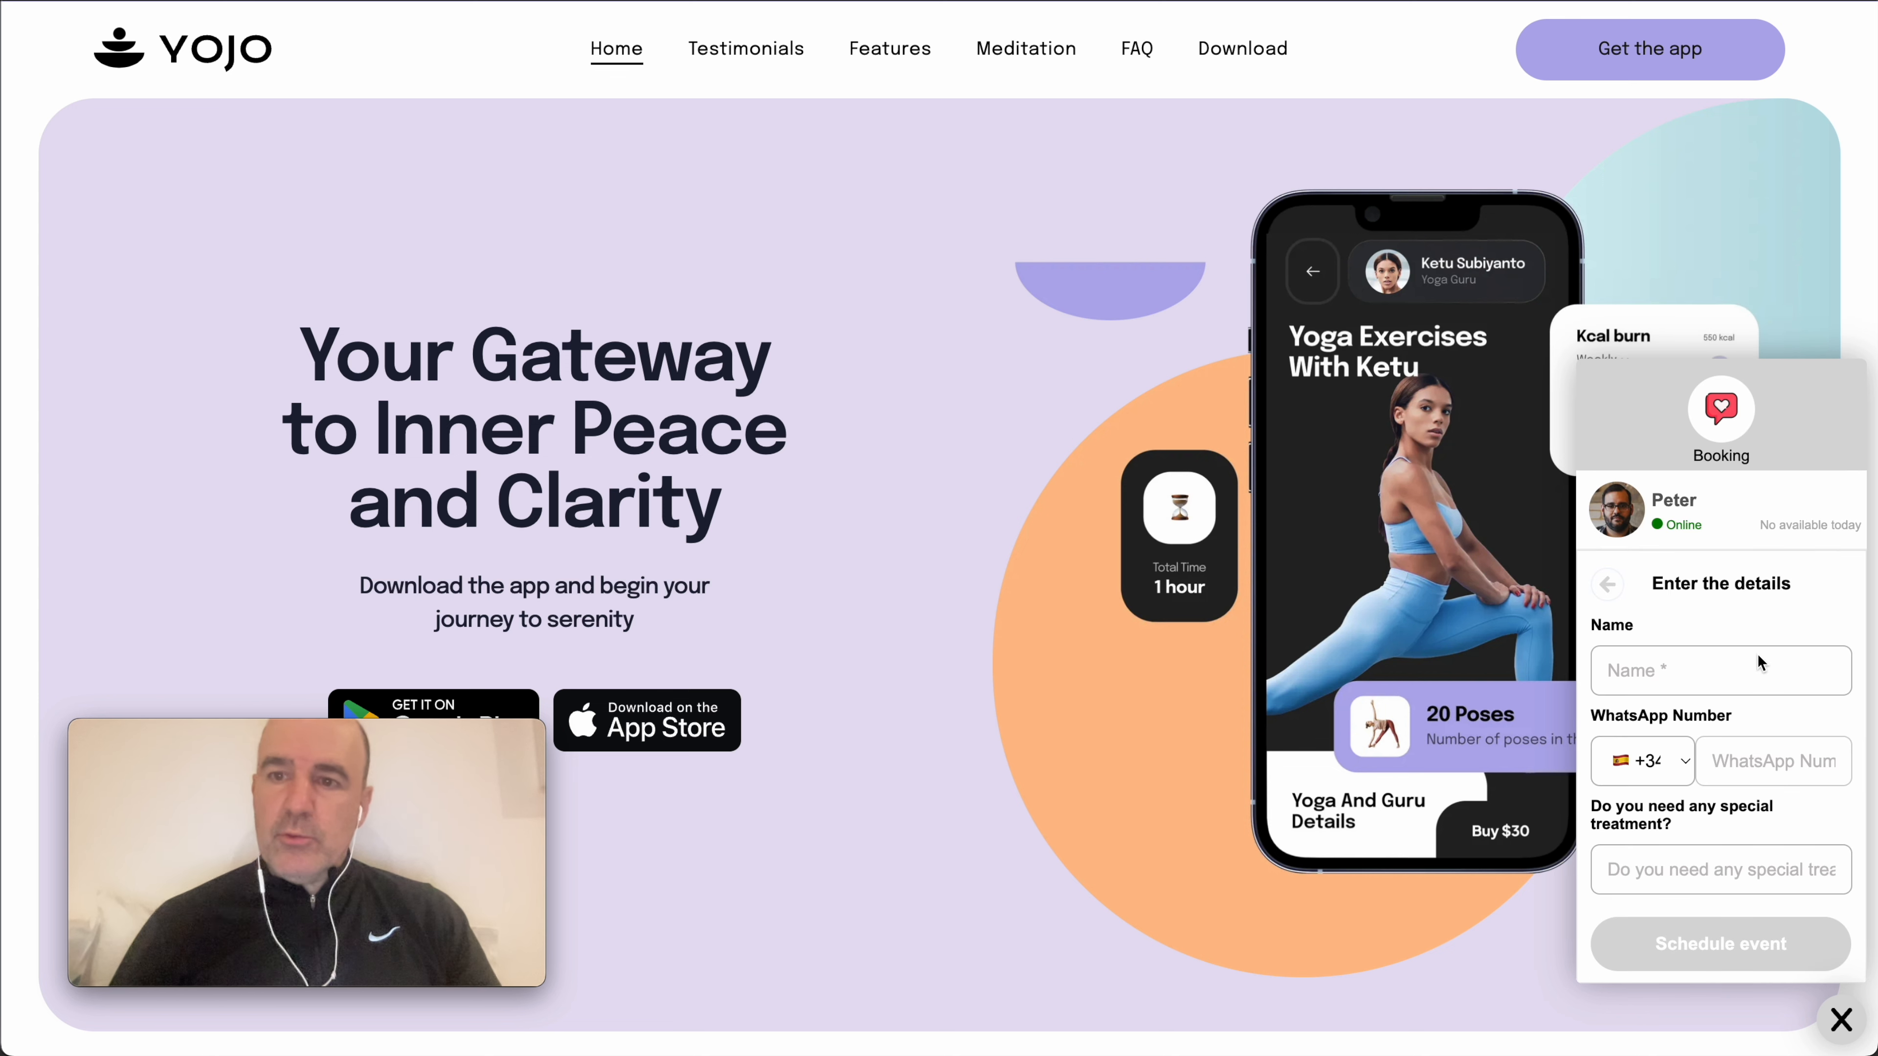
click(1841, 1023)
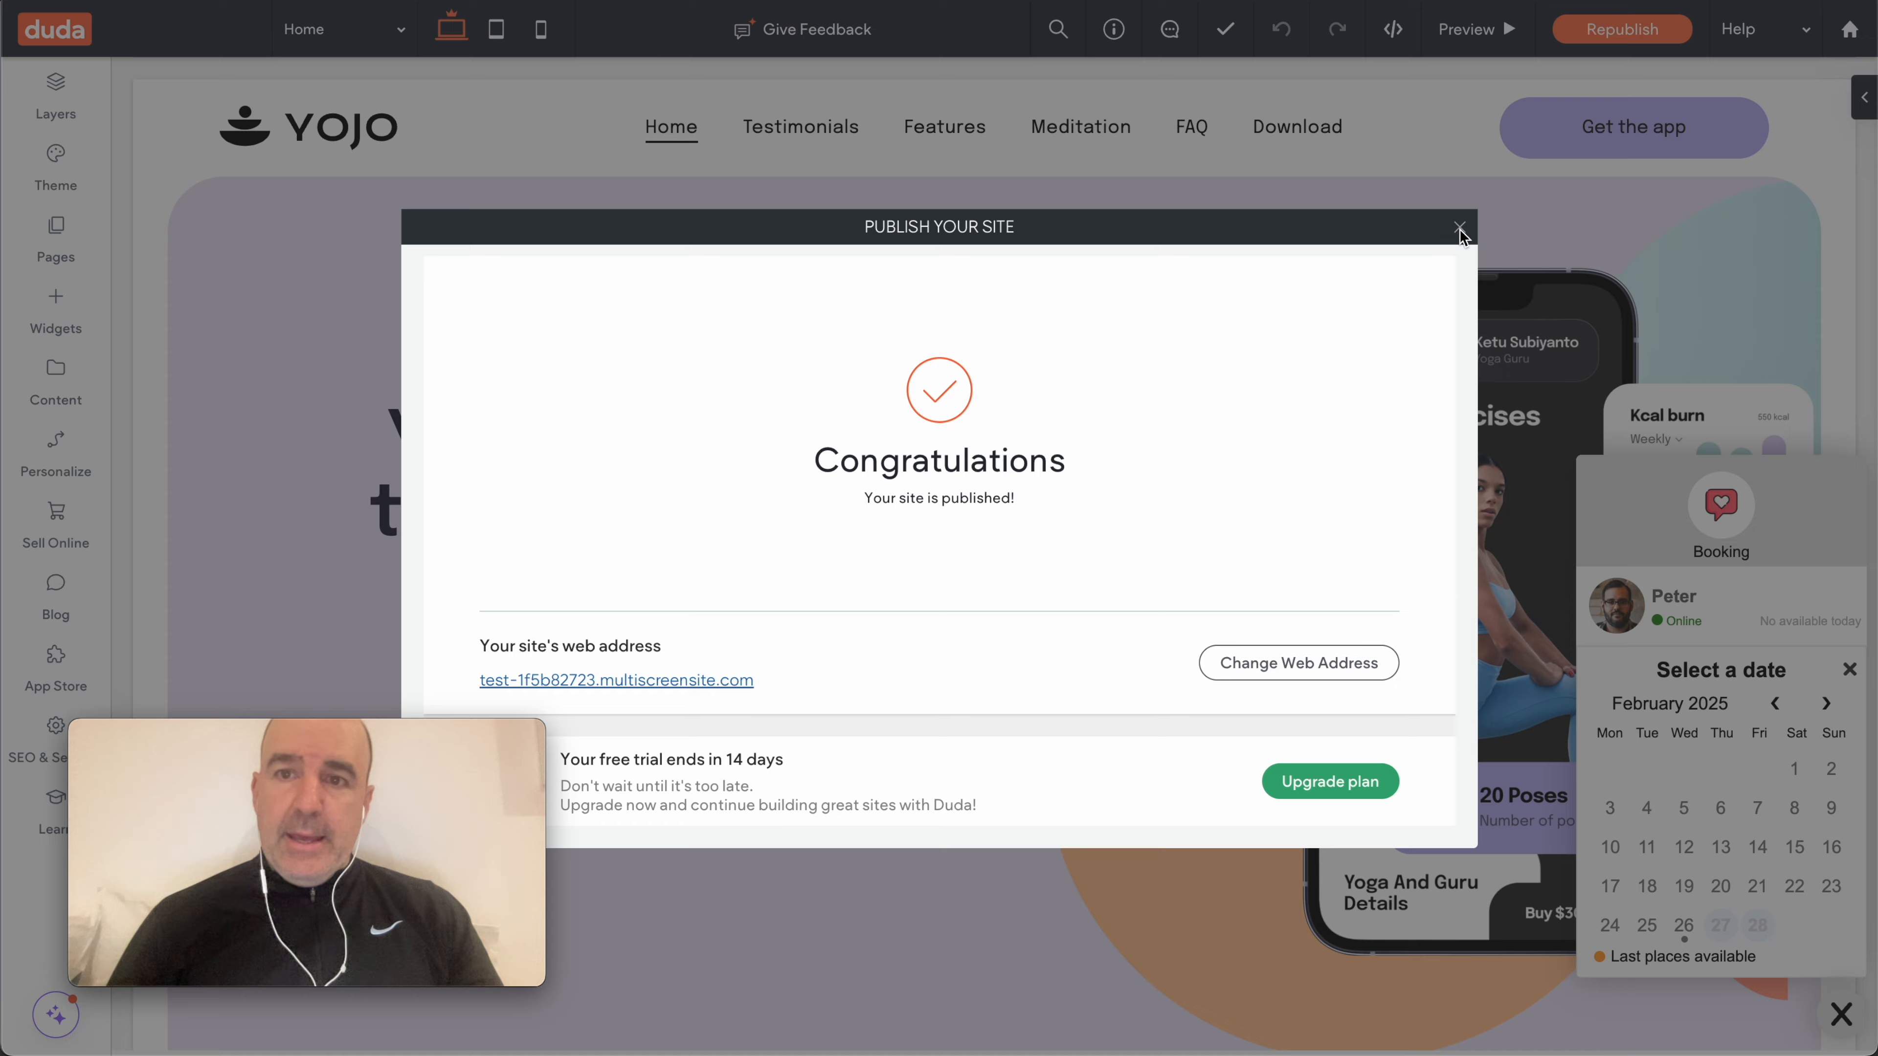
click(1460, 228)
scroll(746, 524, down, 10)
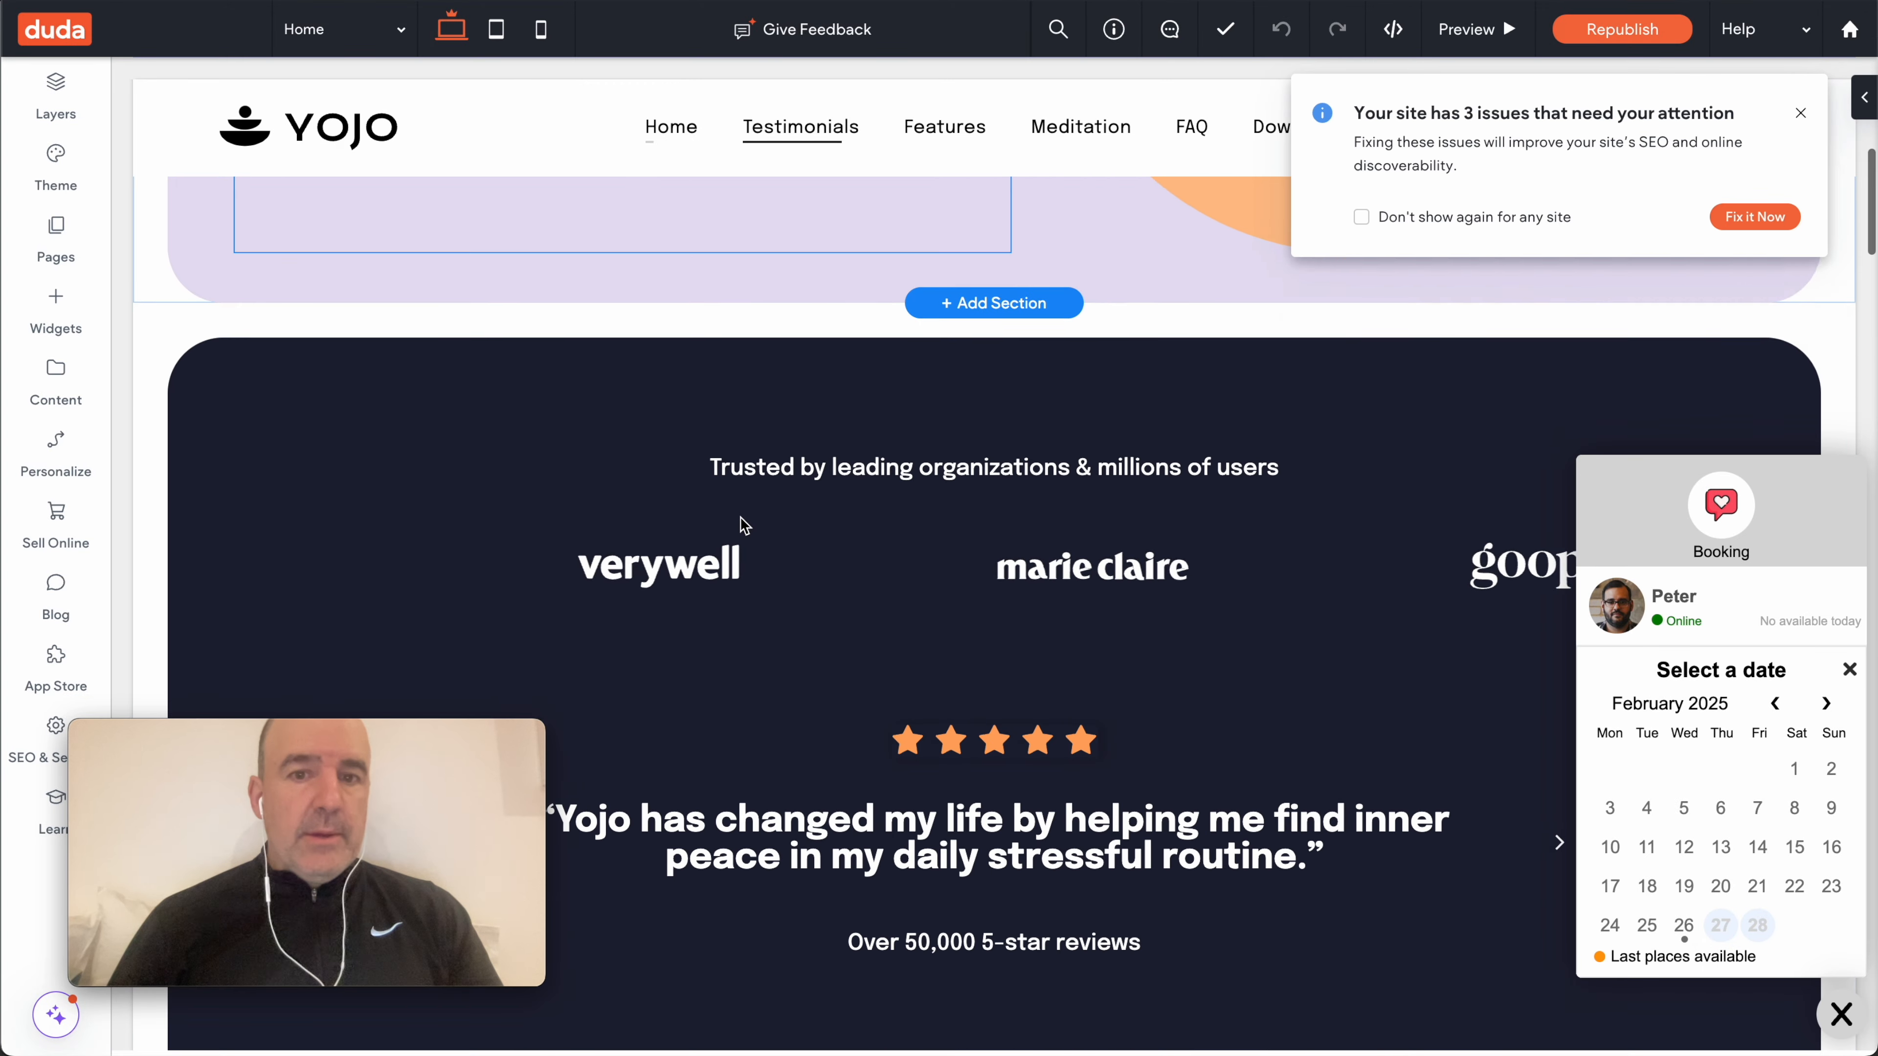
- Scroll through the YOJO Home page, dismiss the '3 issues' notice and select the header
scroll(744, 524, down, 4)
scroll(744, 524, up, 2)
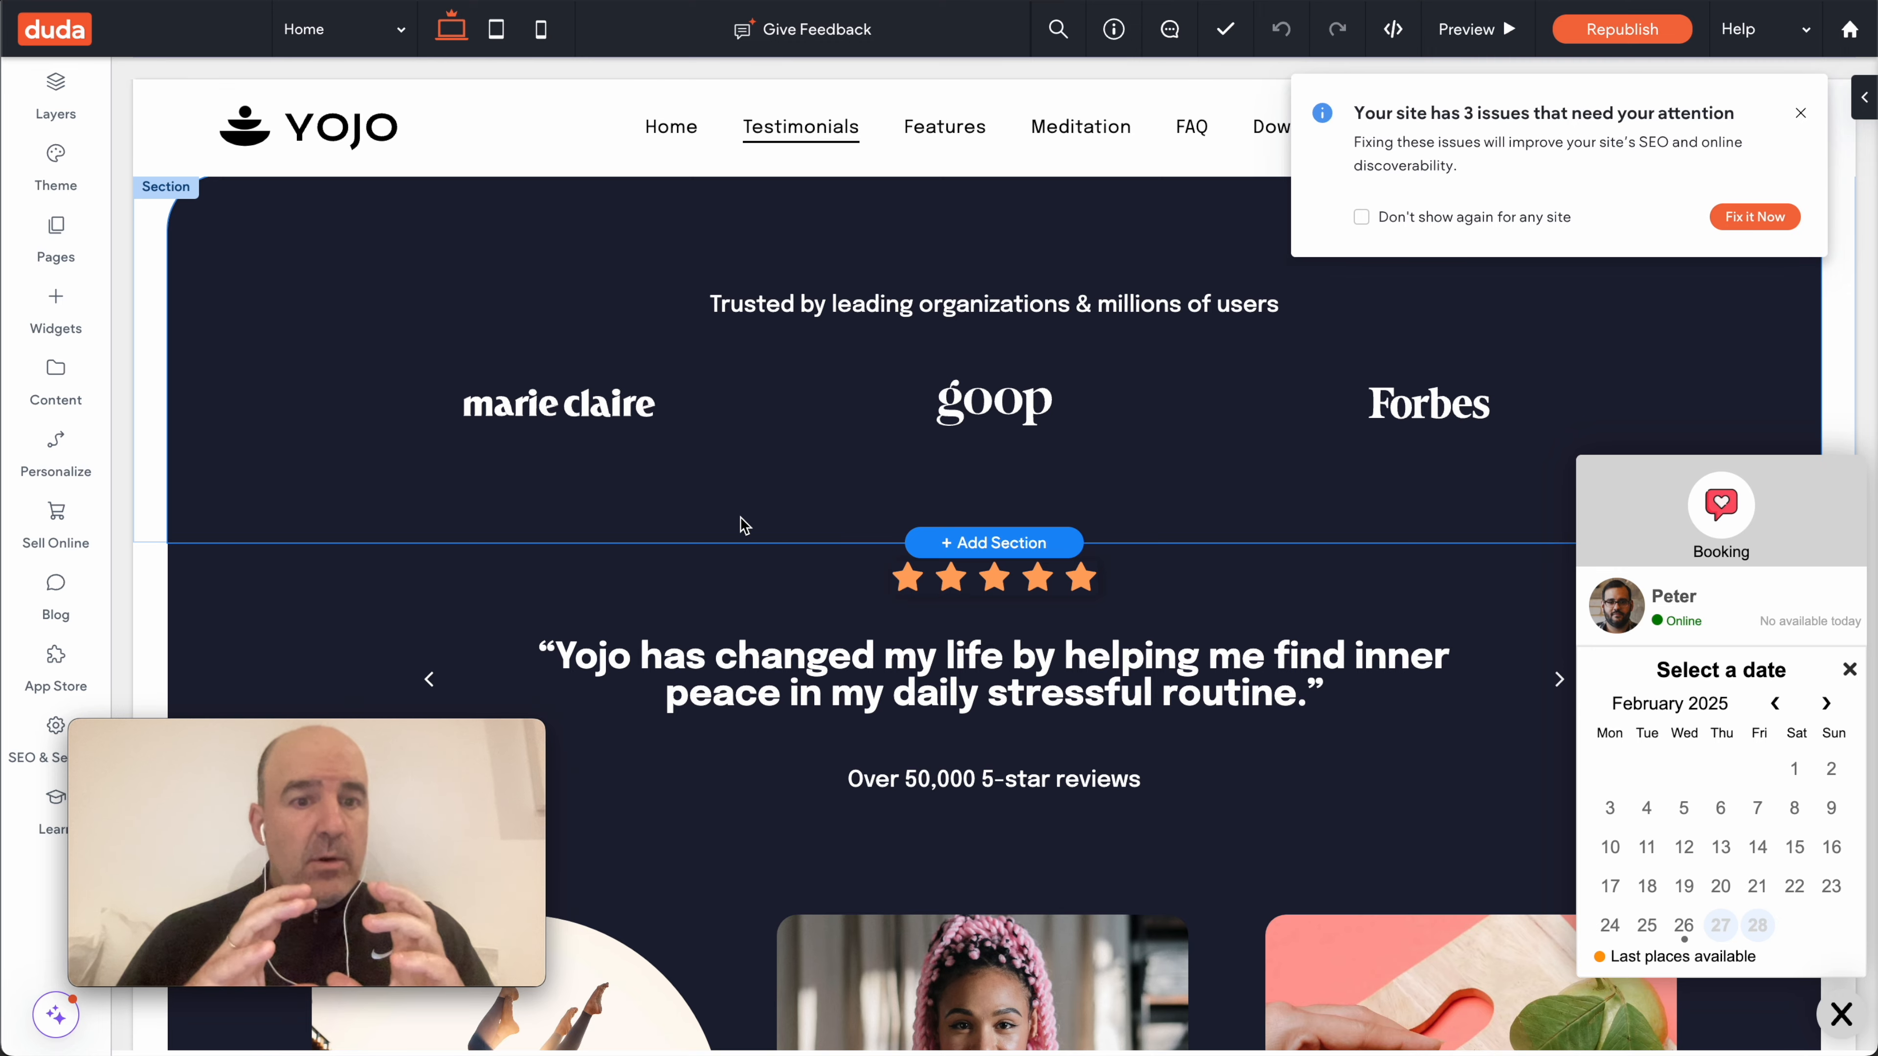
scroll(911, 585, down, 10)
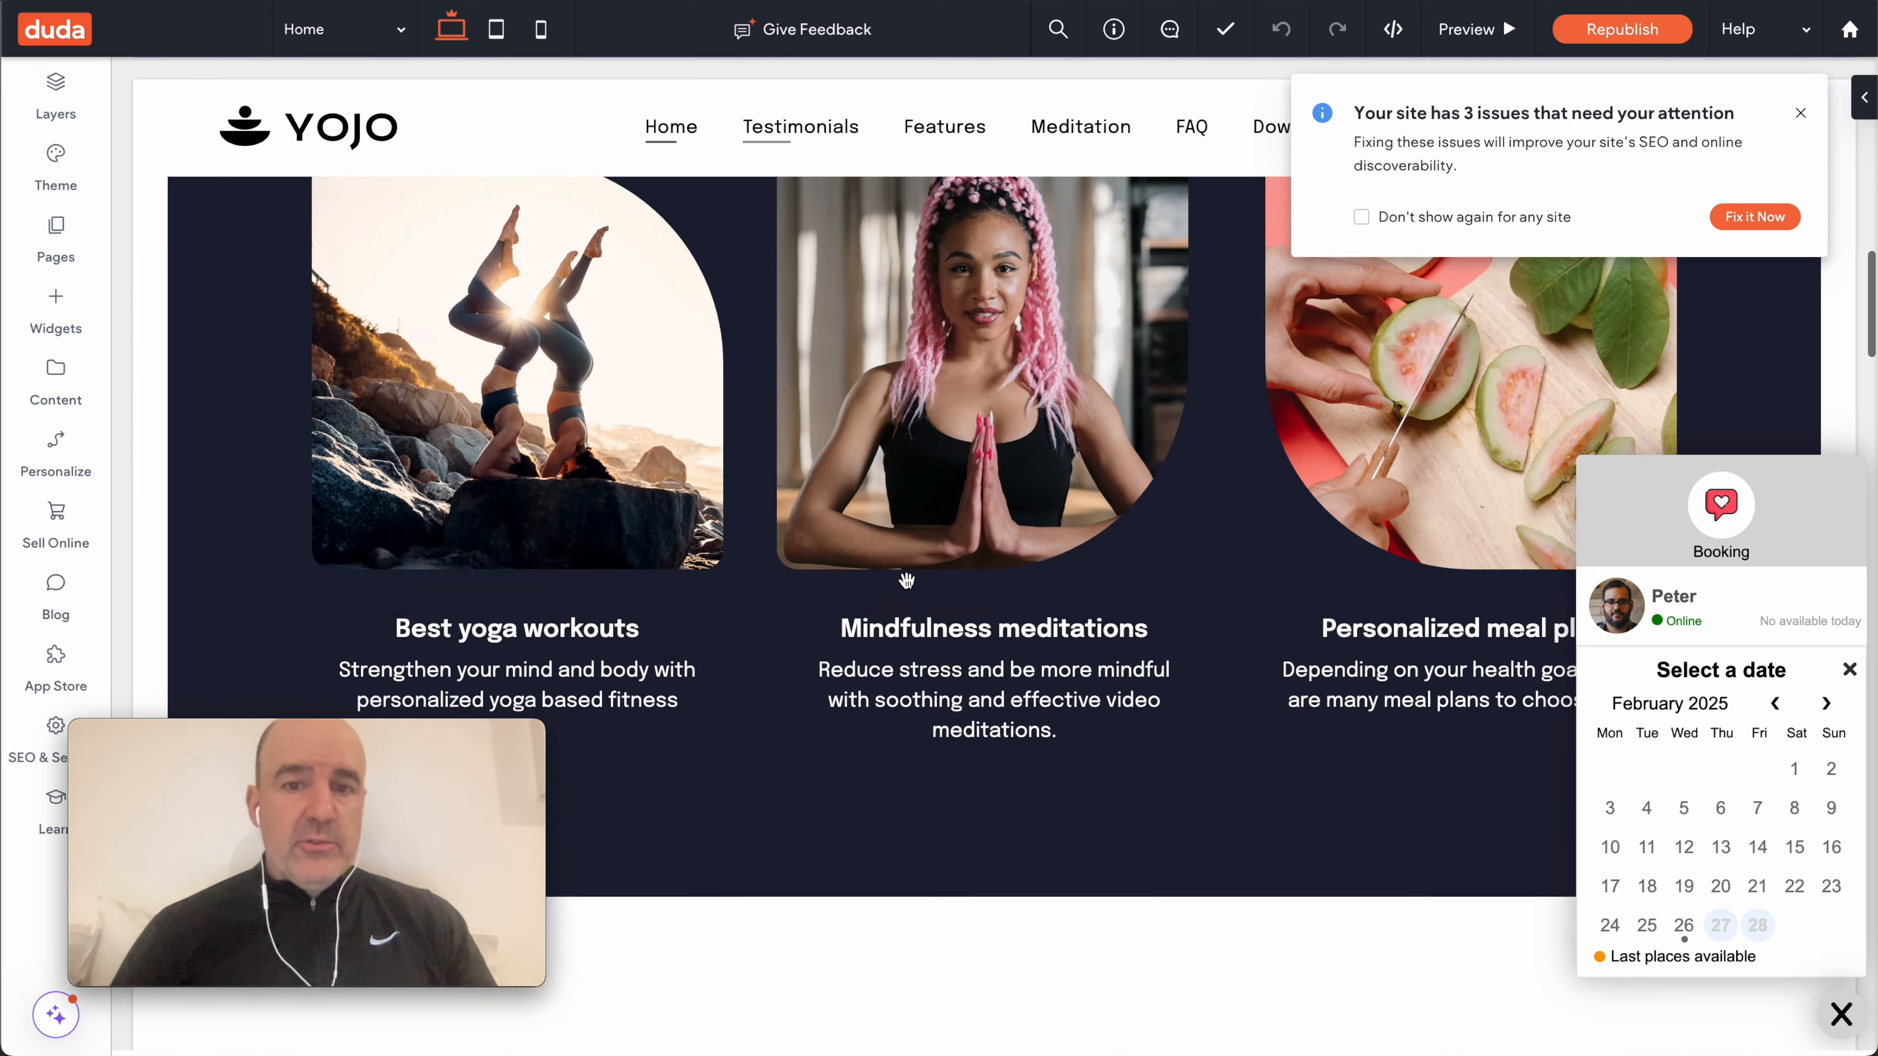
scroll(911, 590, down, 15)
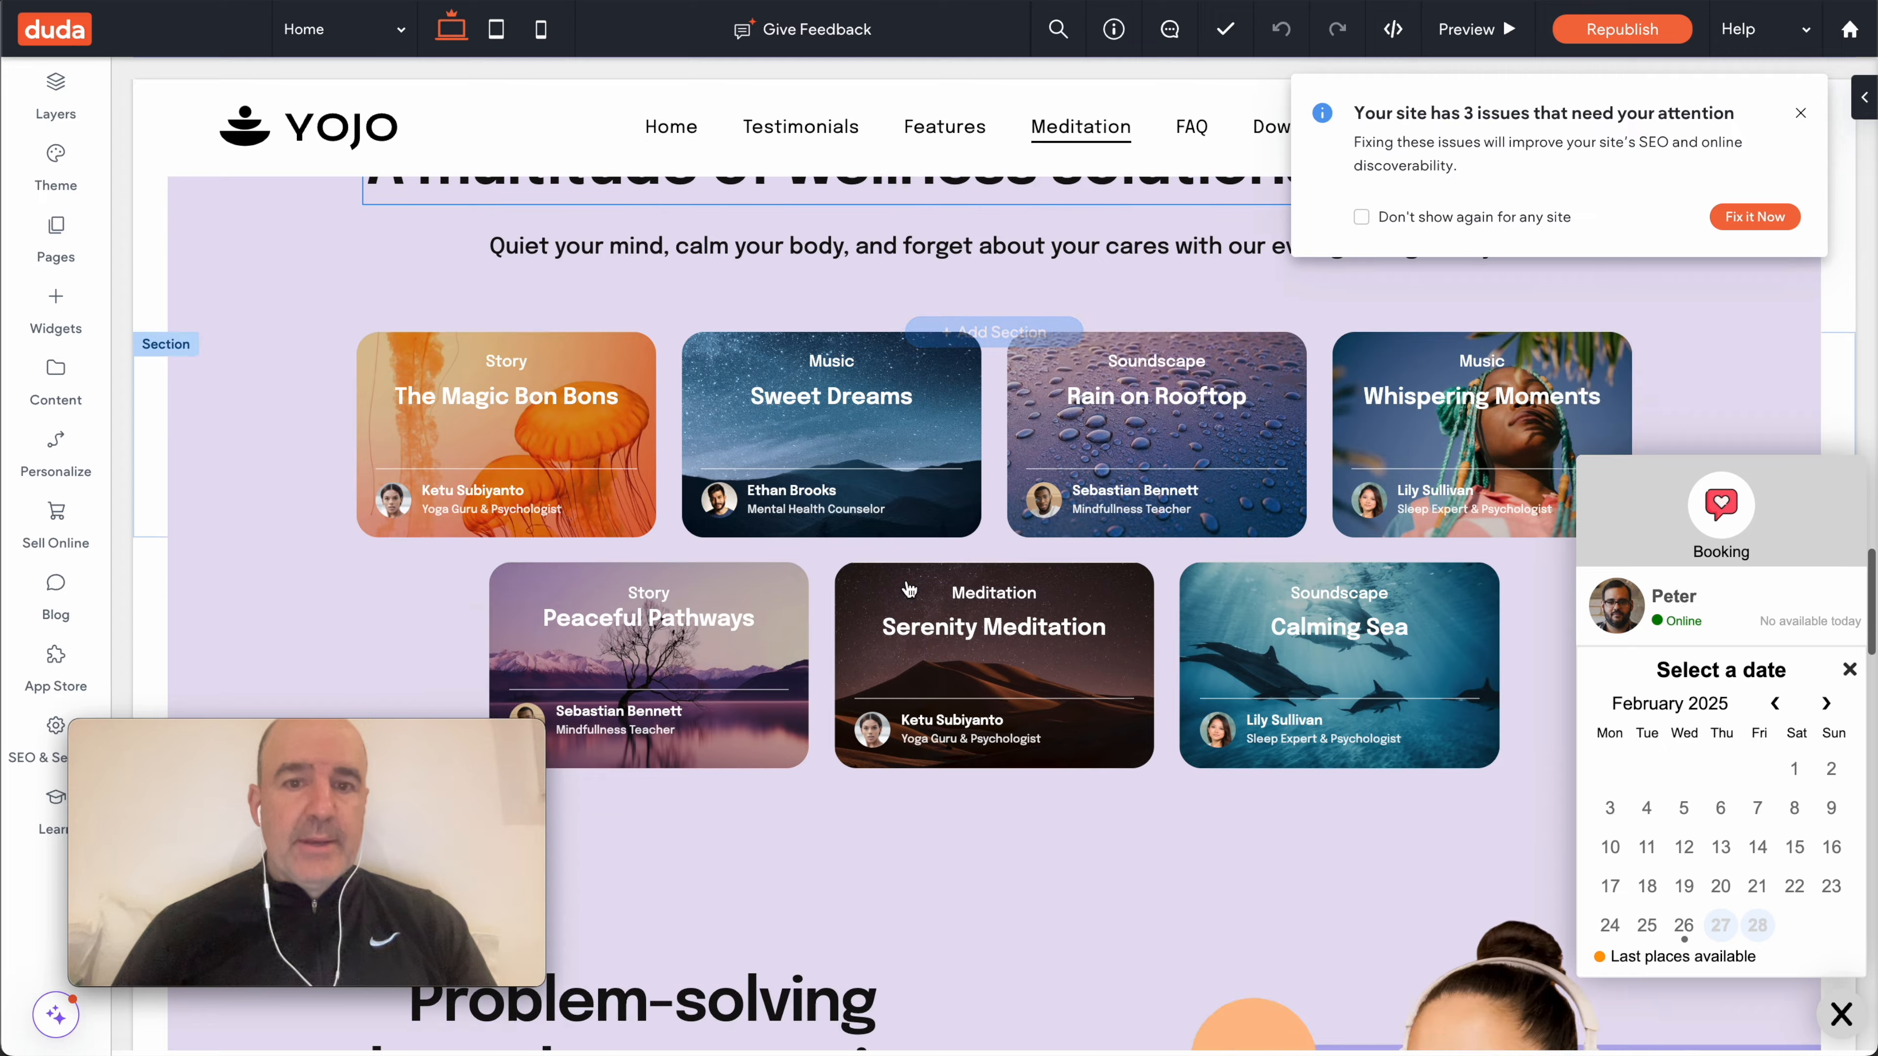
scroll(907, 580, down, 12)
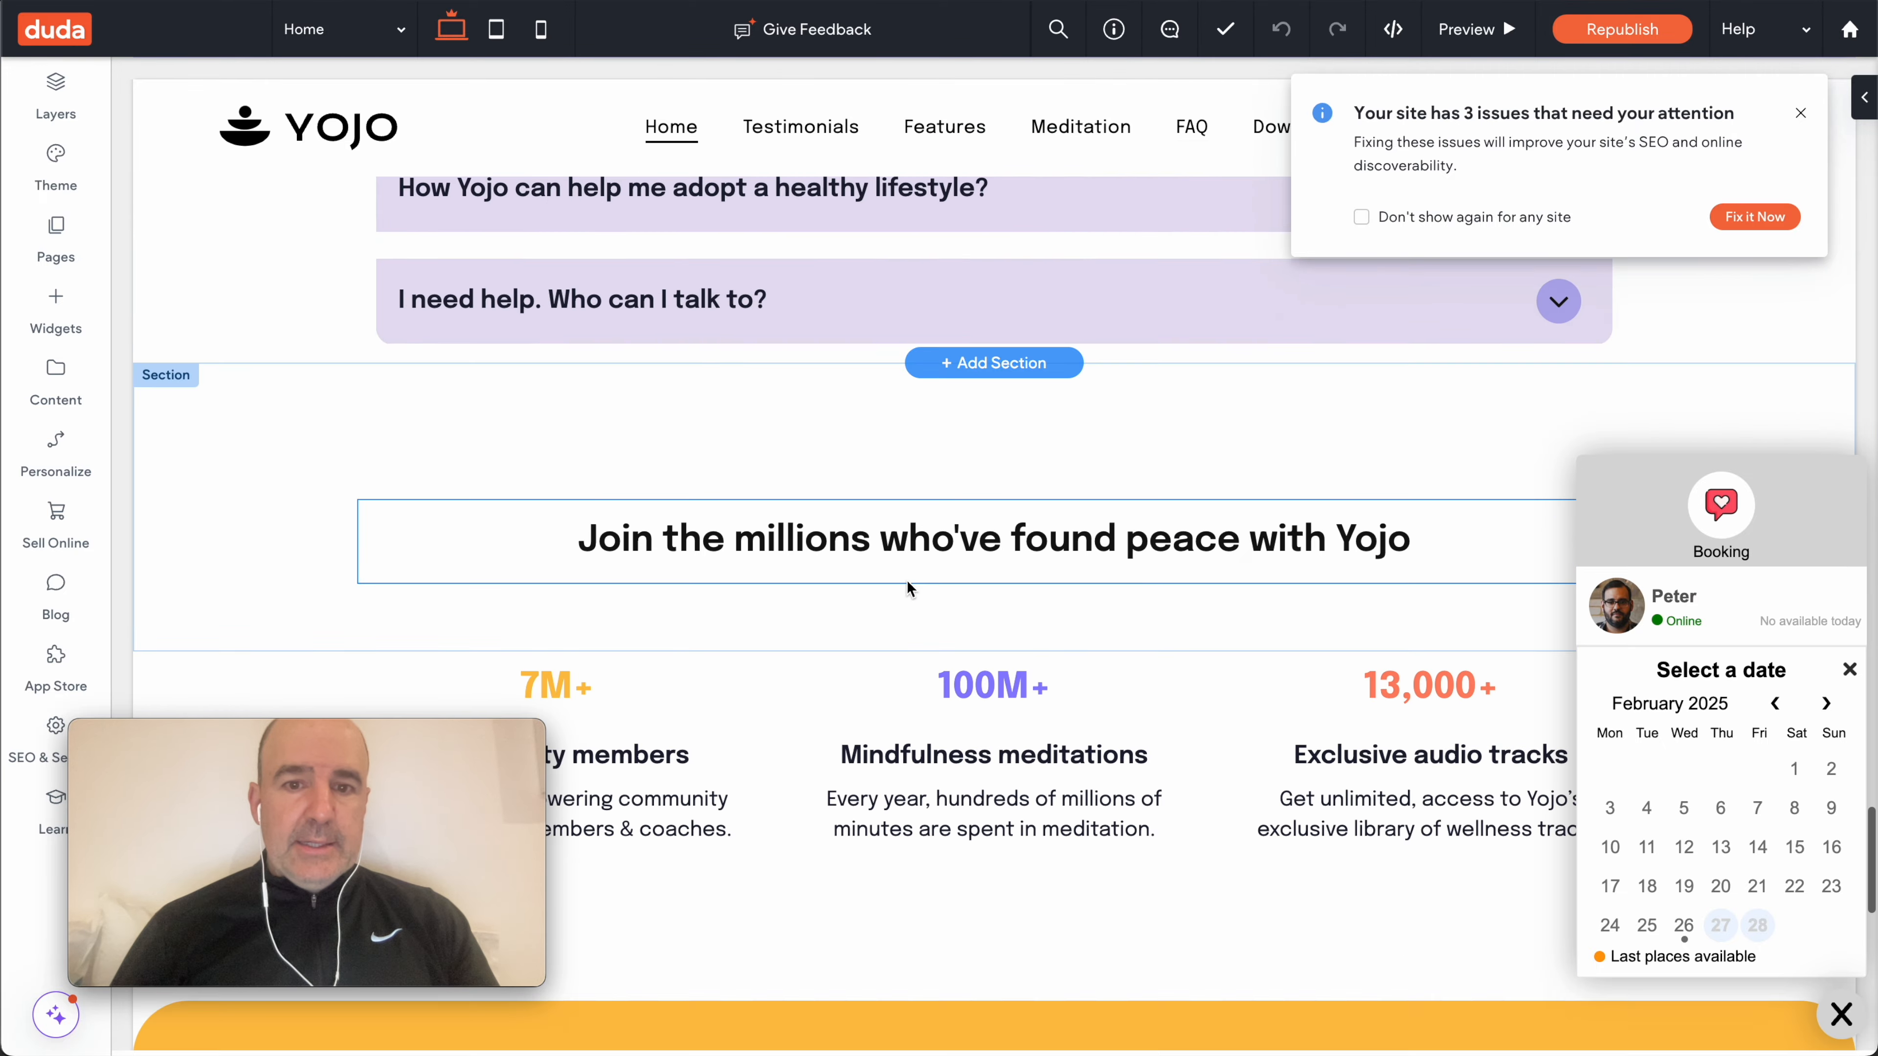
scroll(911, 588, up, 20)
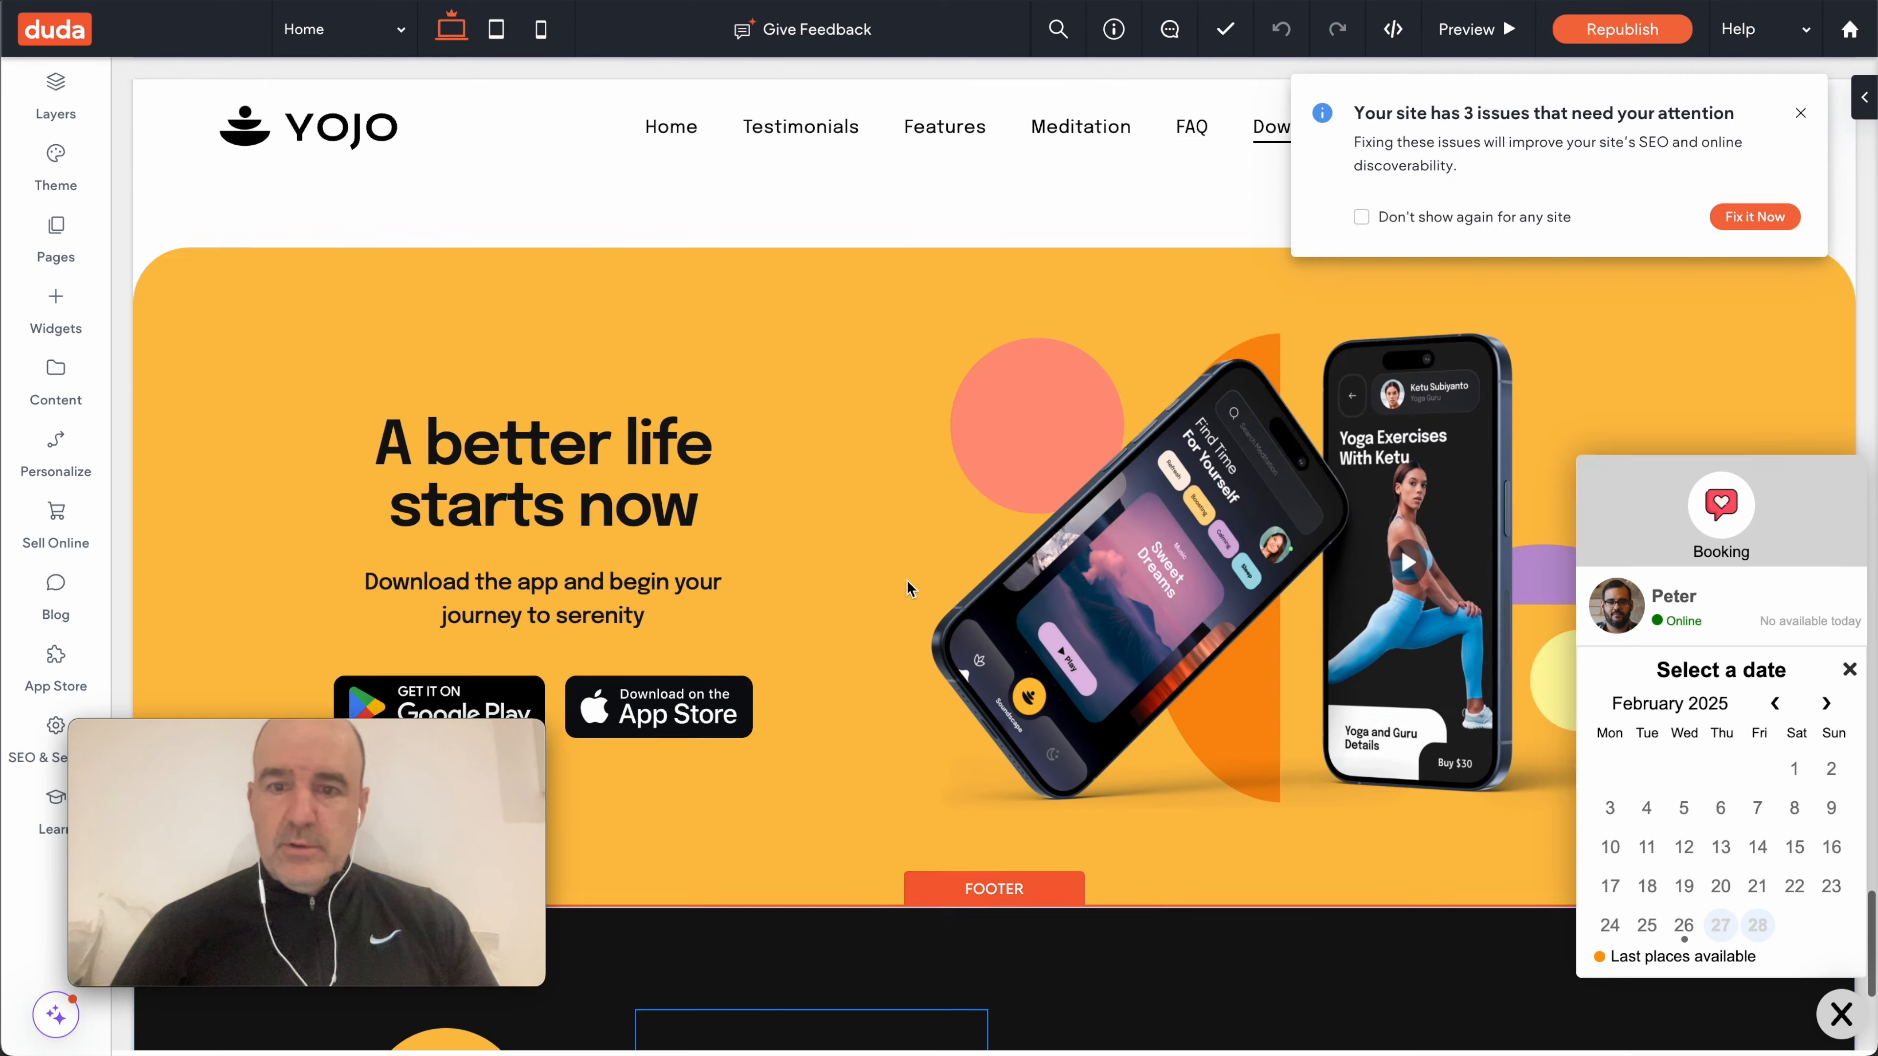
scroll(910, 588, up, 8)
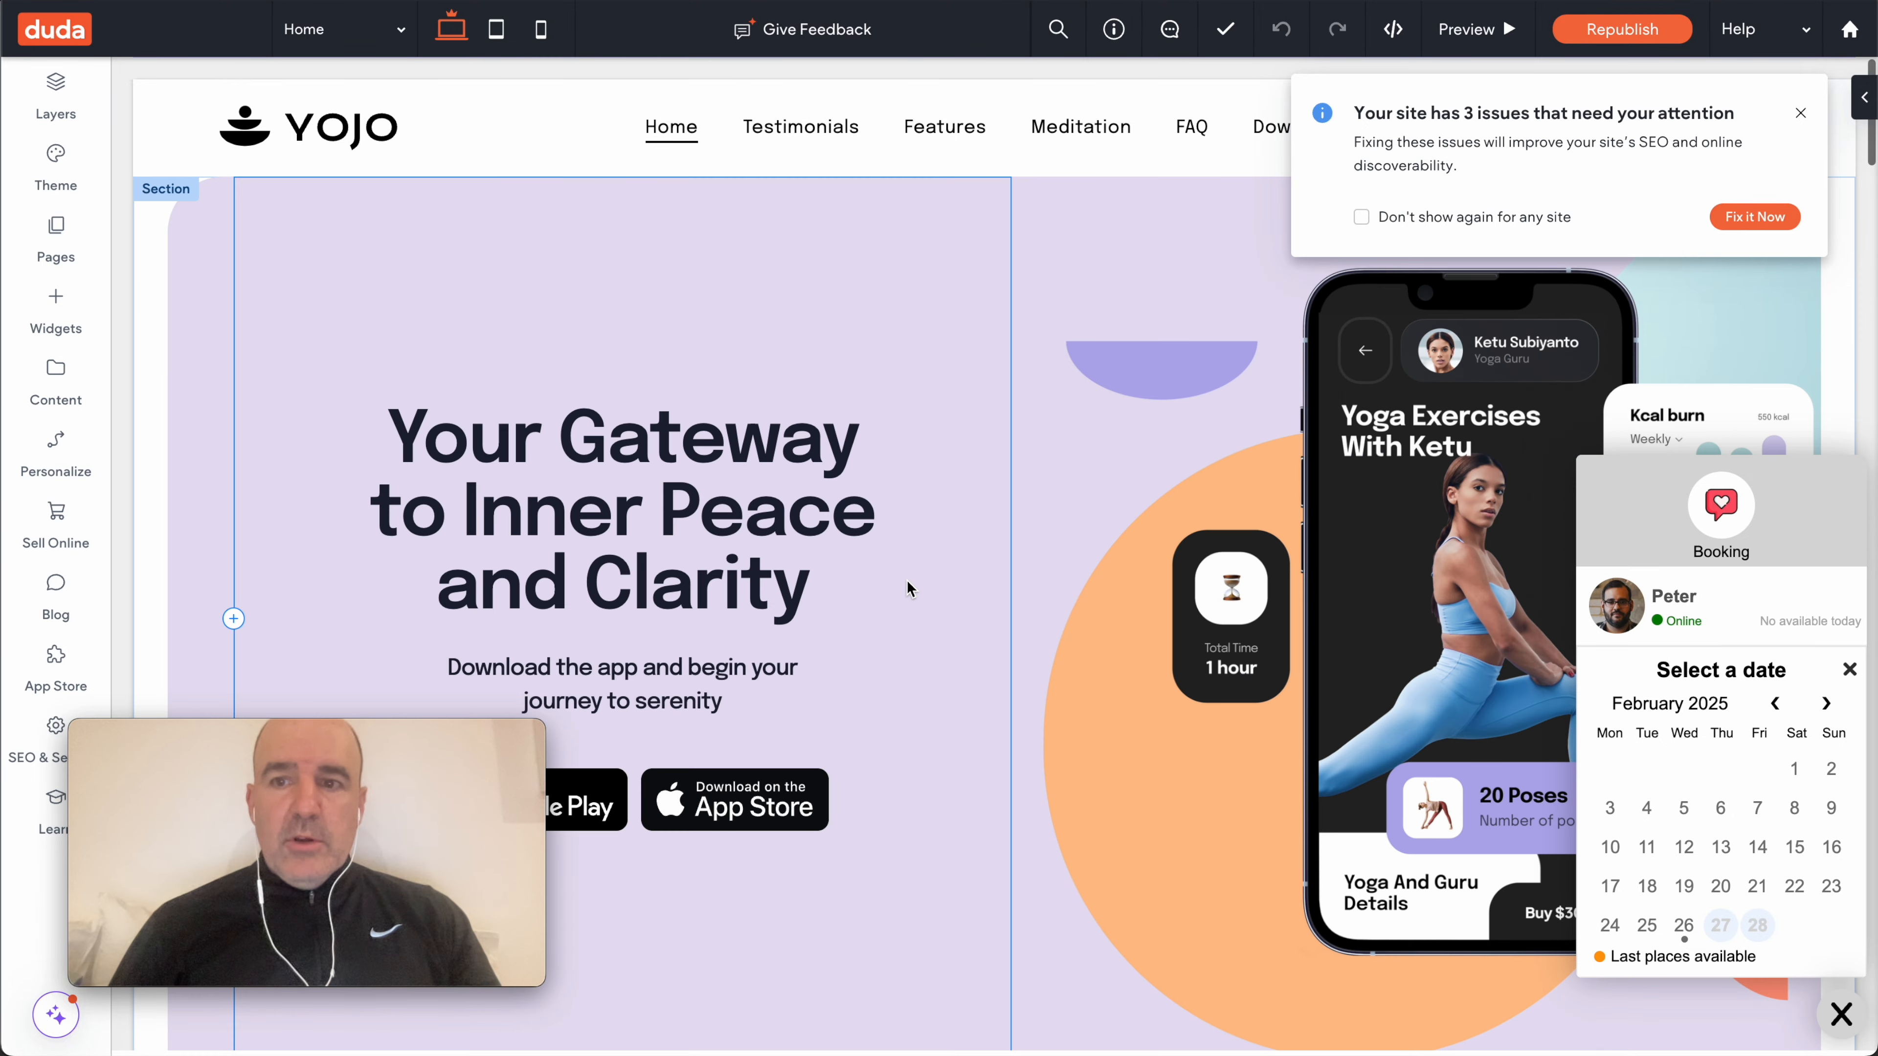
click(1800, 113)
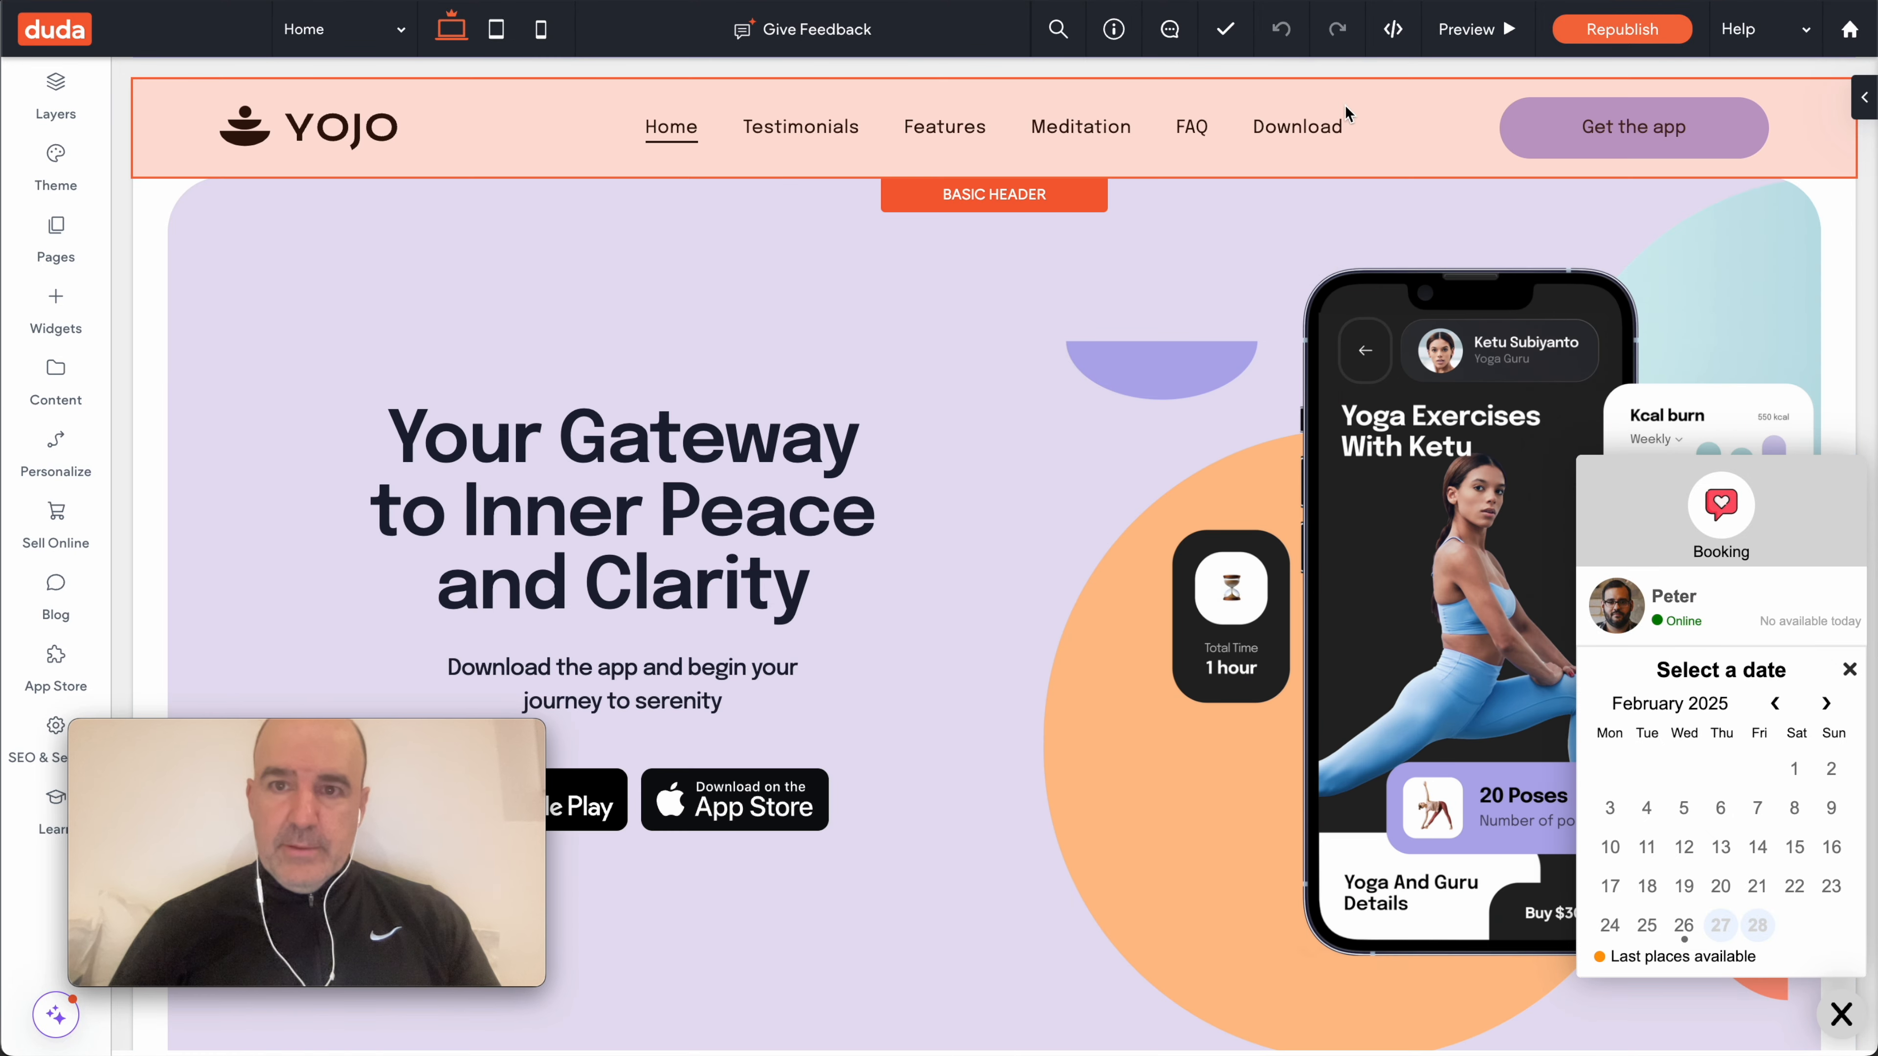
click(820, 130)
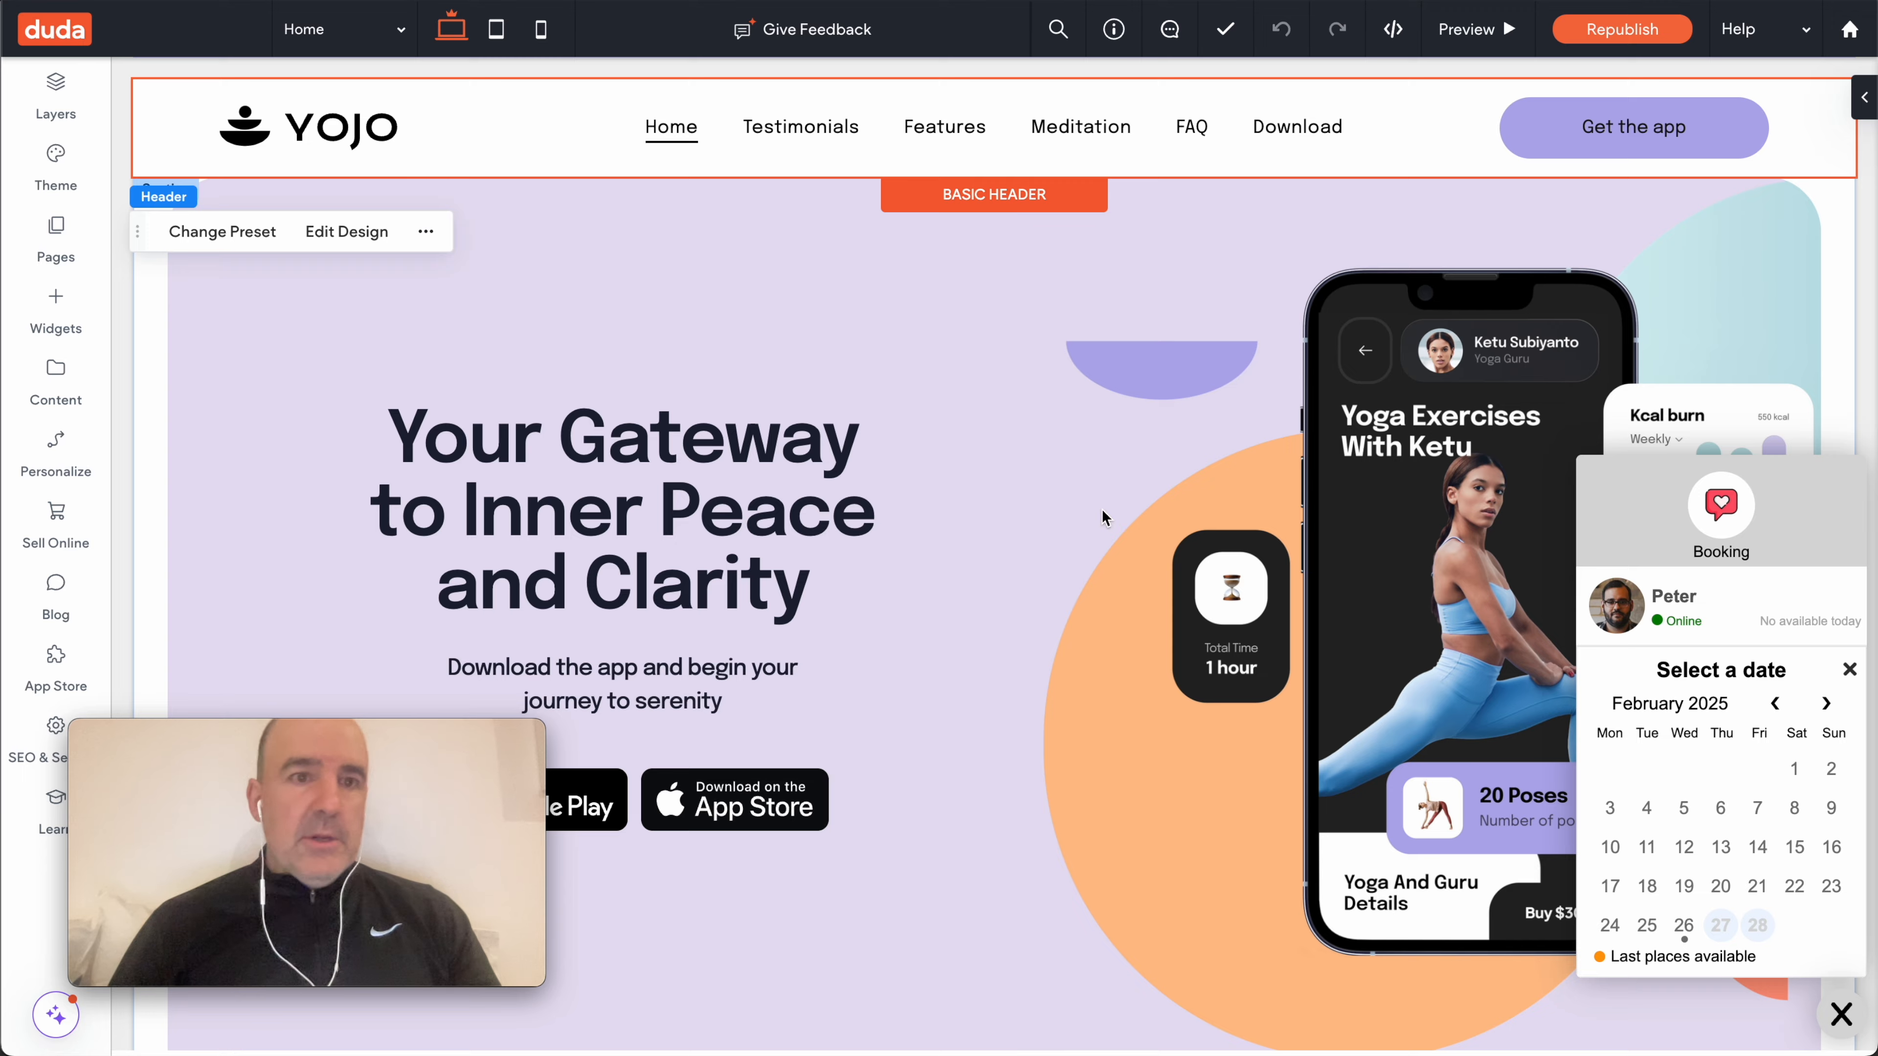
scroll(1106, 528, down, 8)
scroll(1109, 530, down, 1)
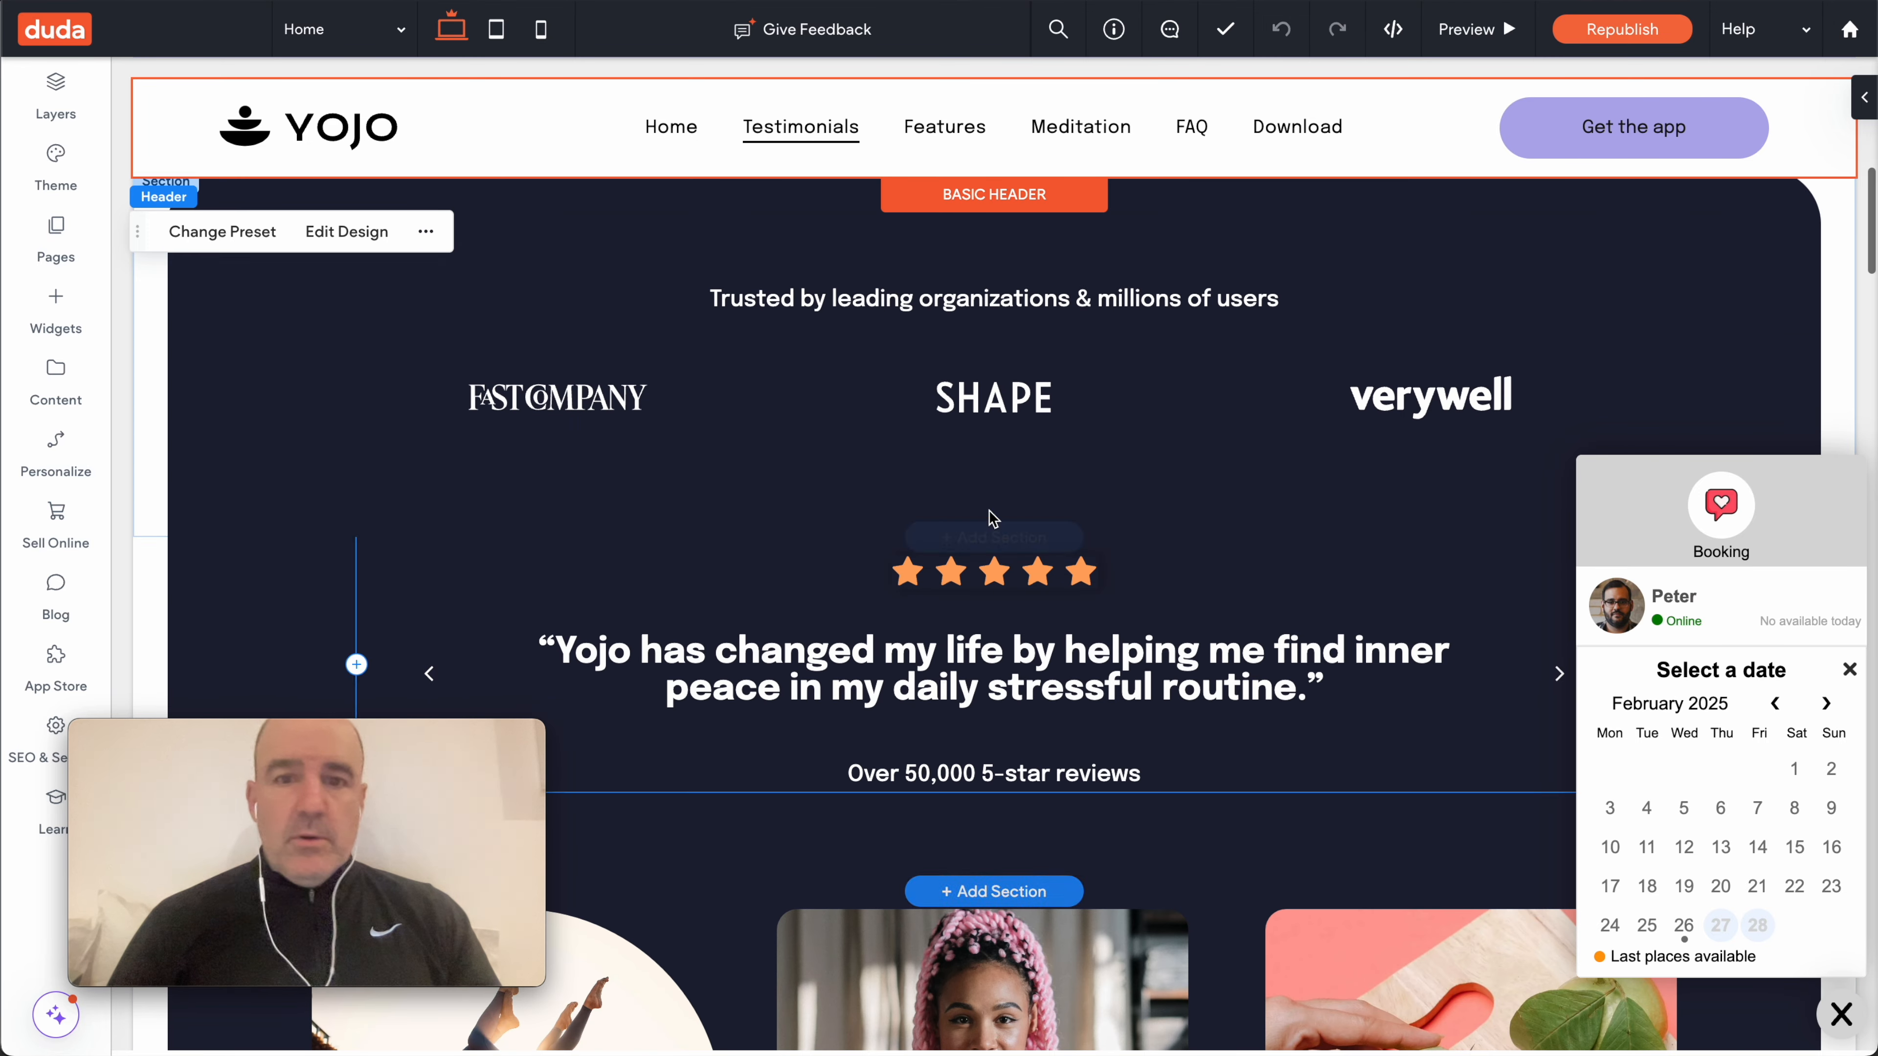
- Insert an empty two-column section below the logos and delete its right column
click(998, 537)
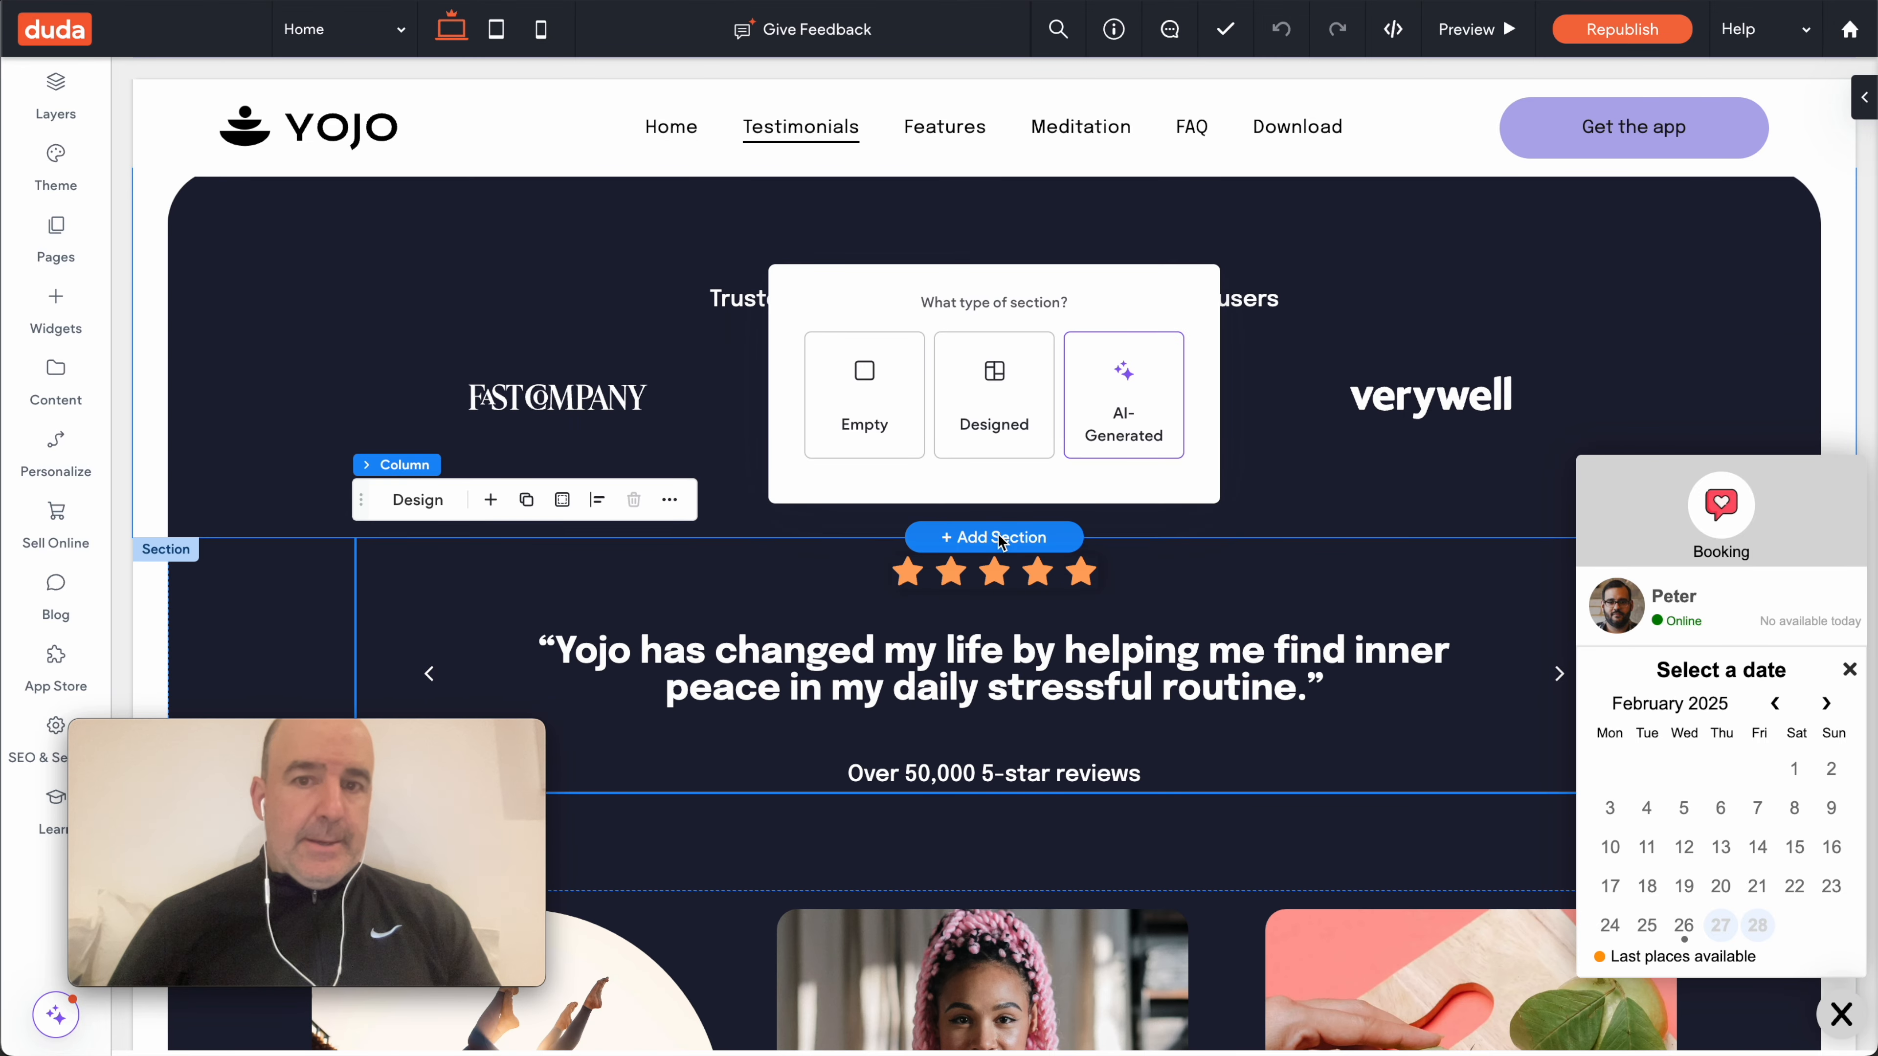
click(873, 421)
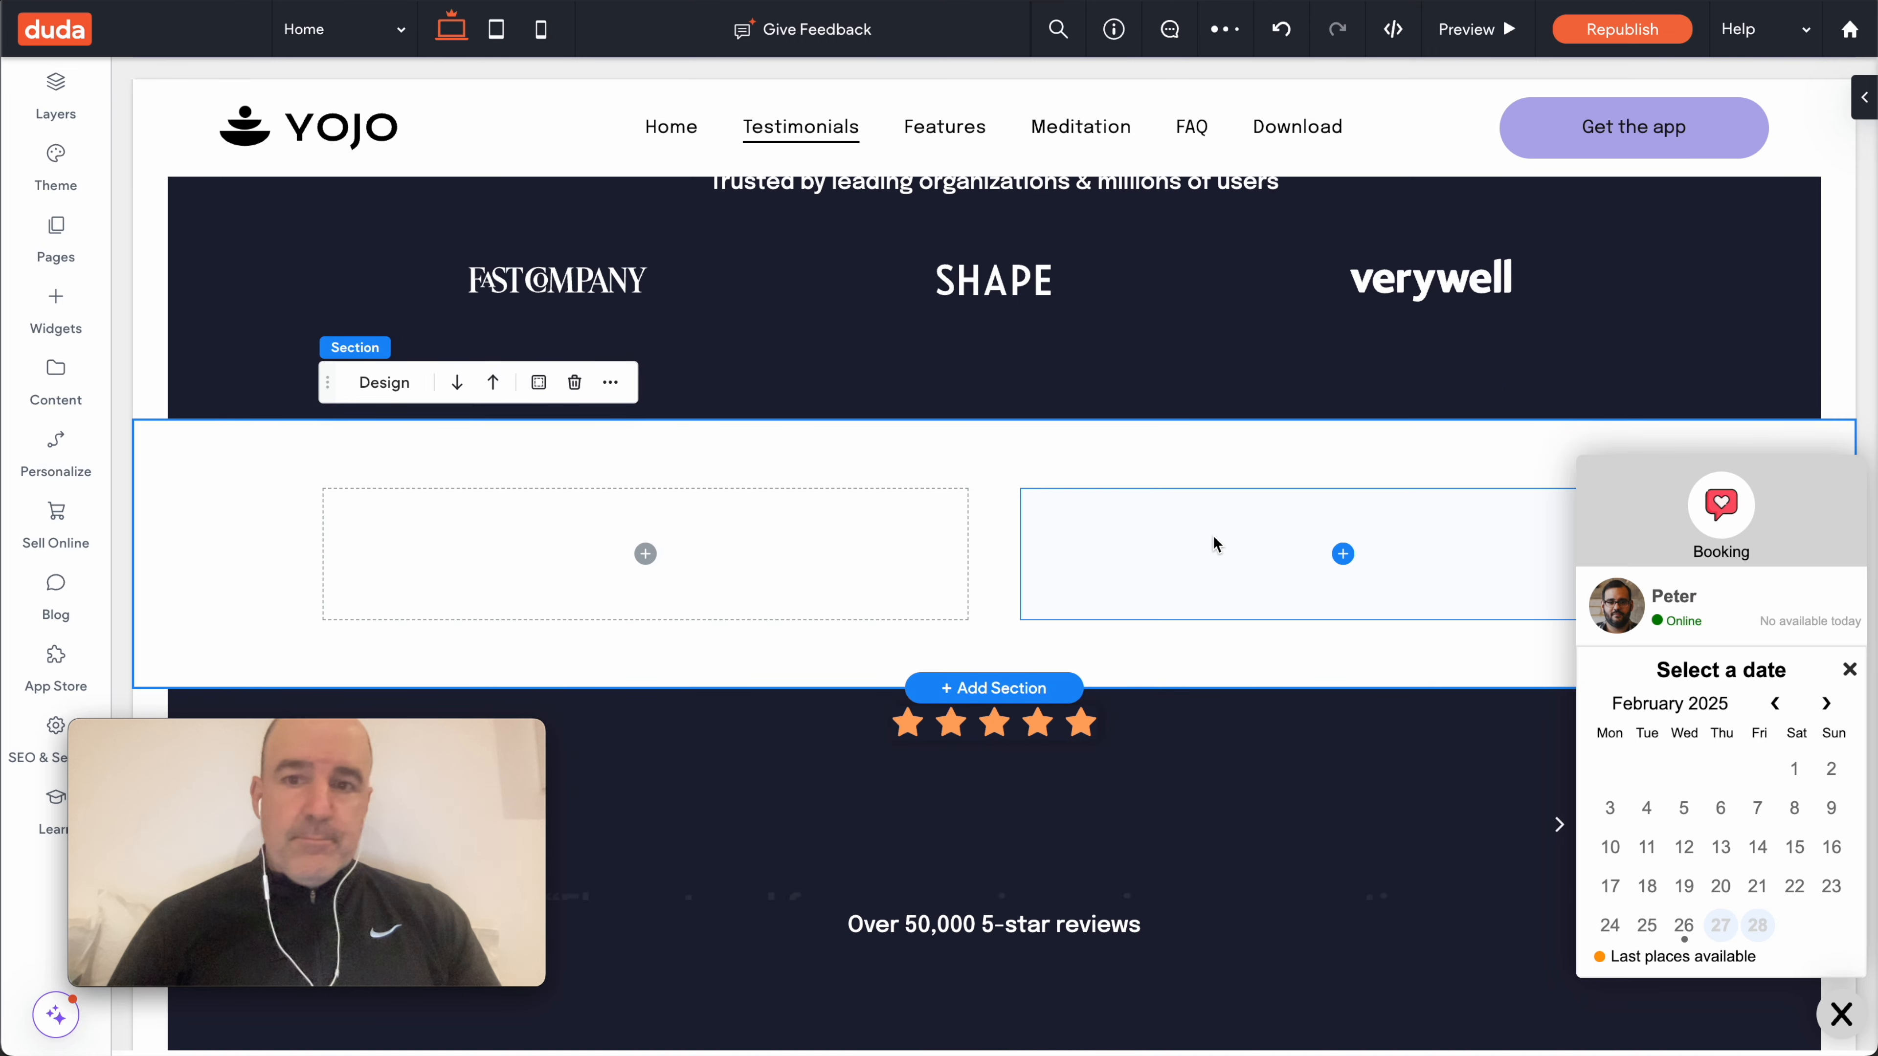
click(1214, 540)
click(1380, 452)
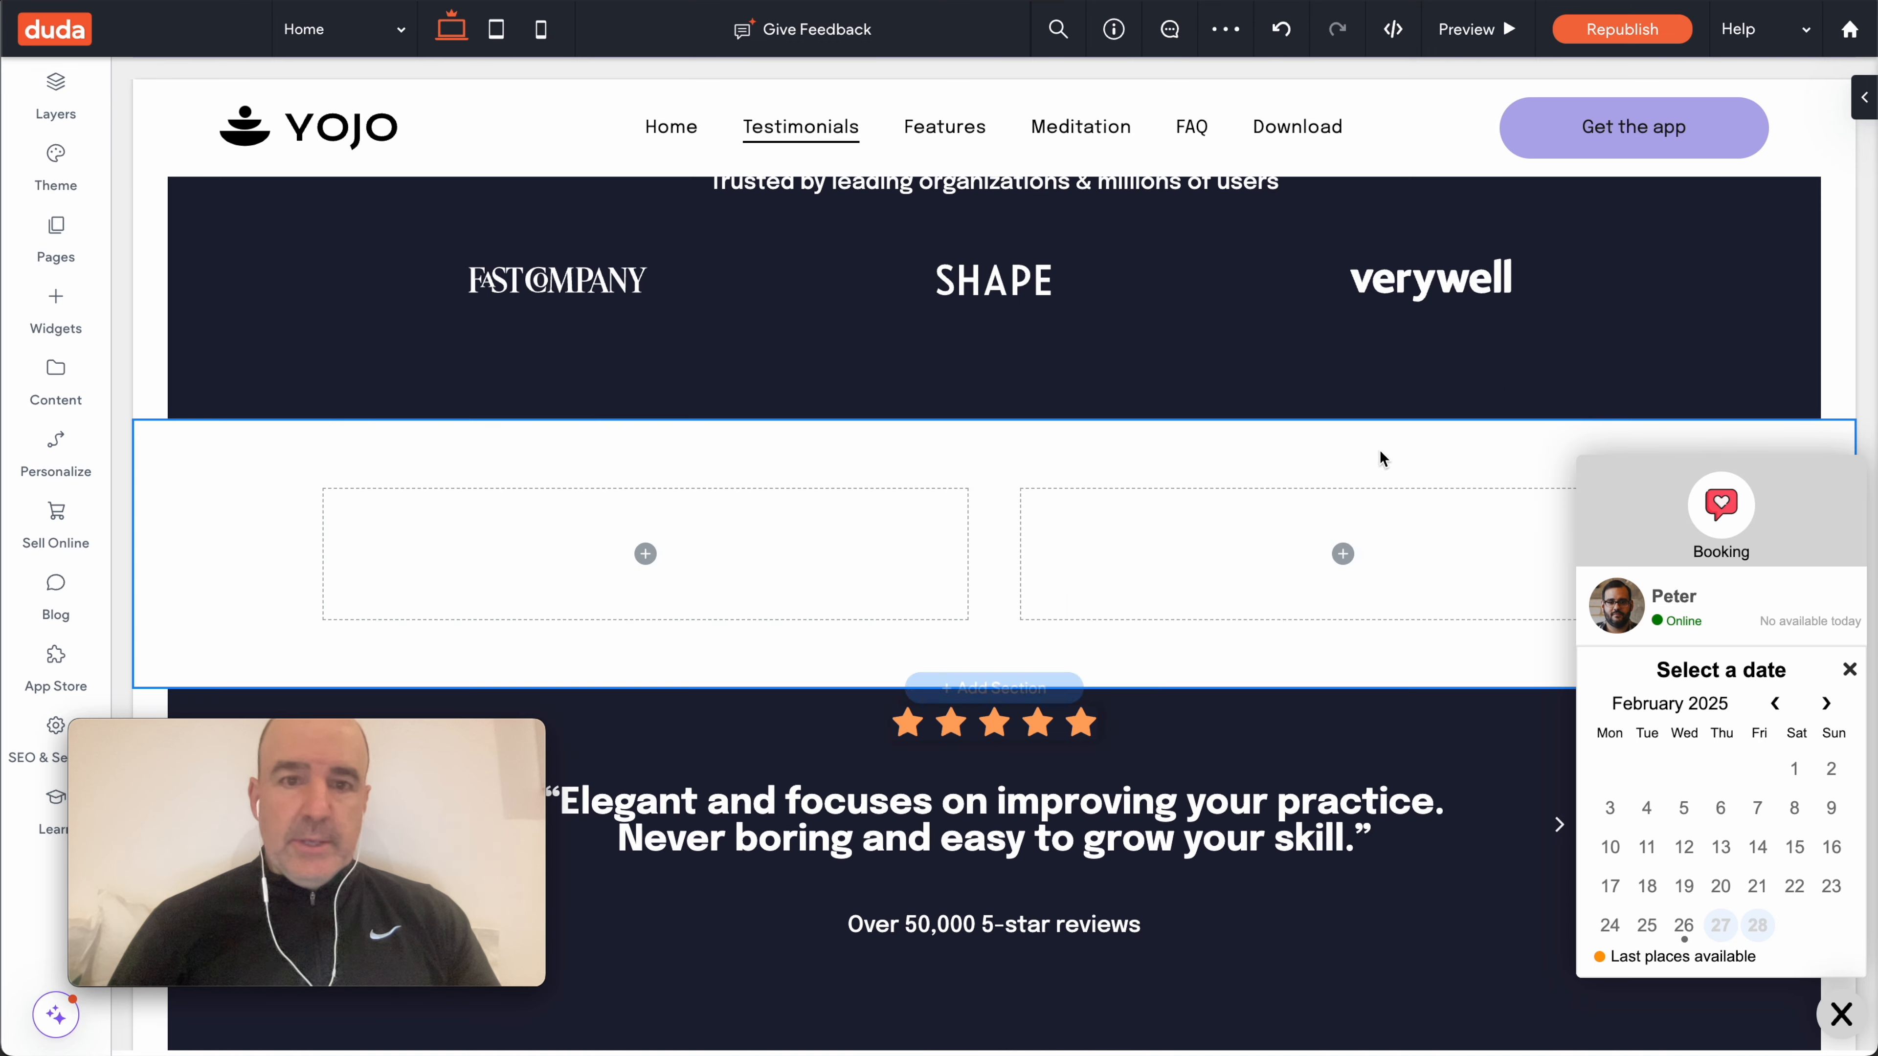
click(1116, 560)
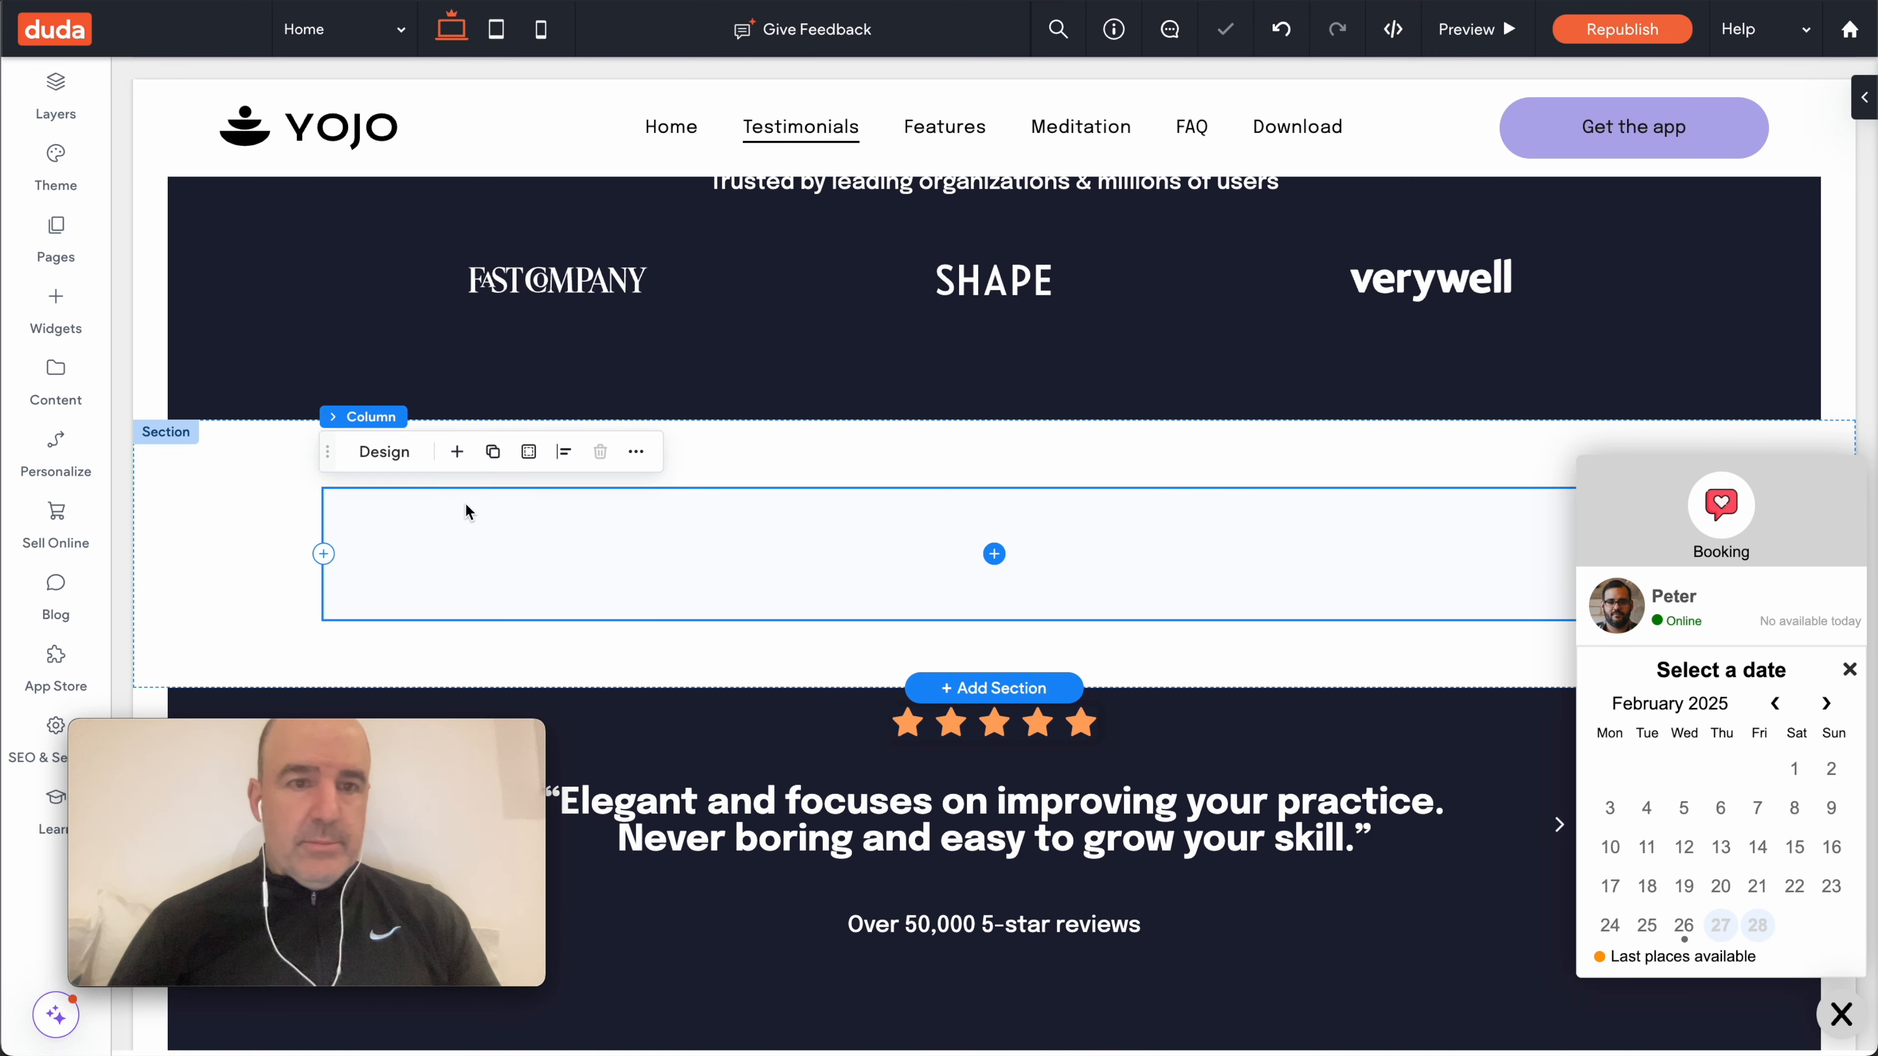
- Place an HTML widget, found by searching 'html', into the full-width column
click(56, 304)
text(html)
drag(396, 318, 987, 563)
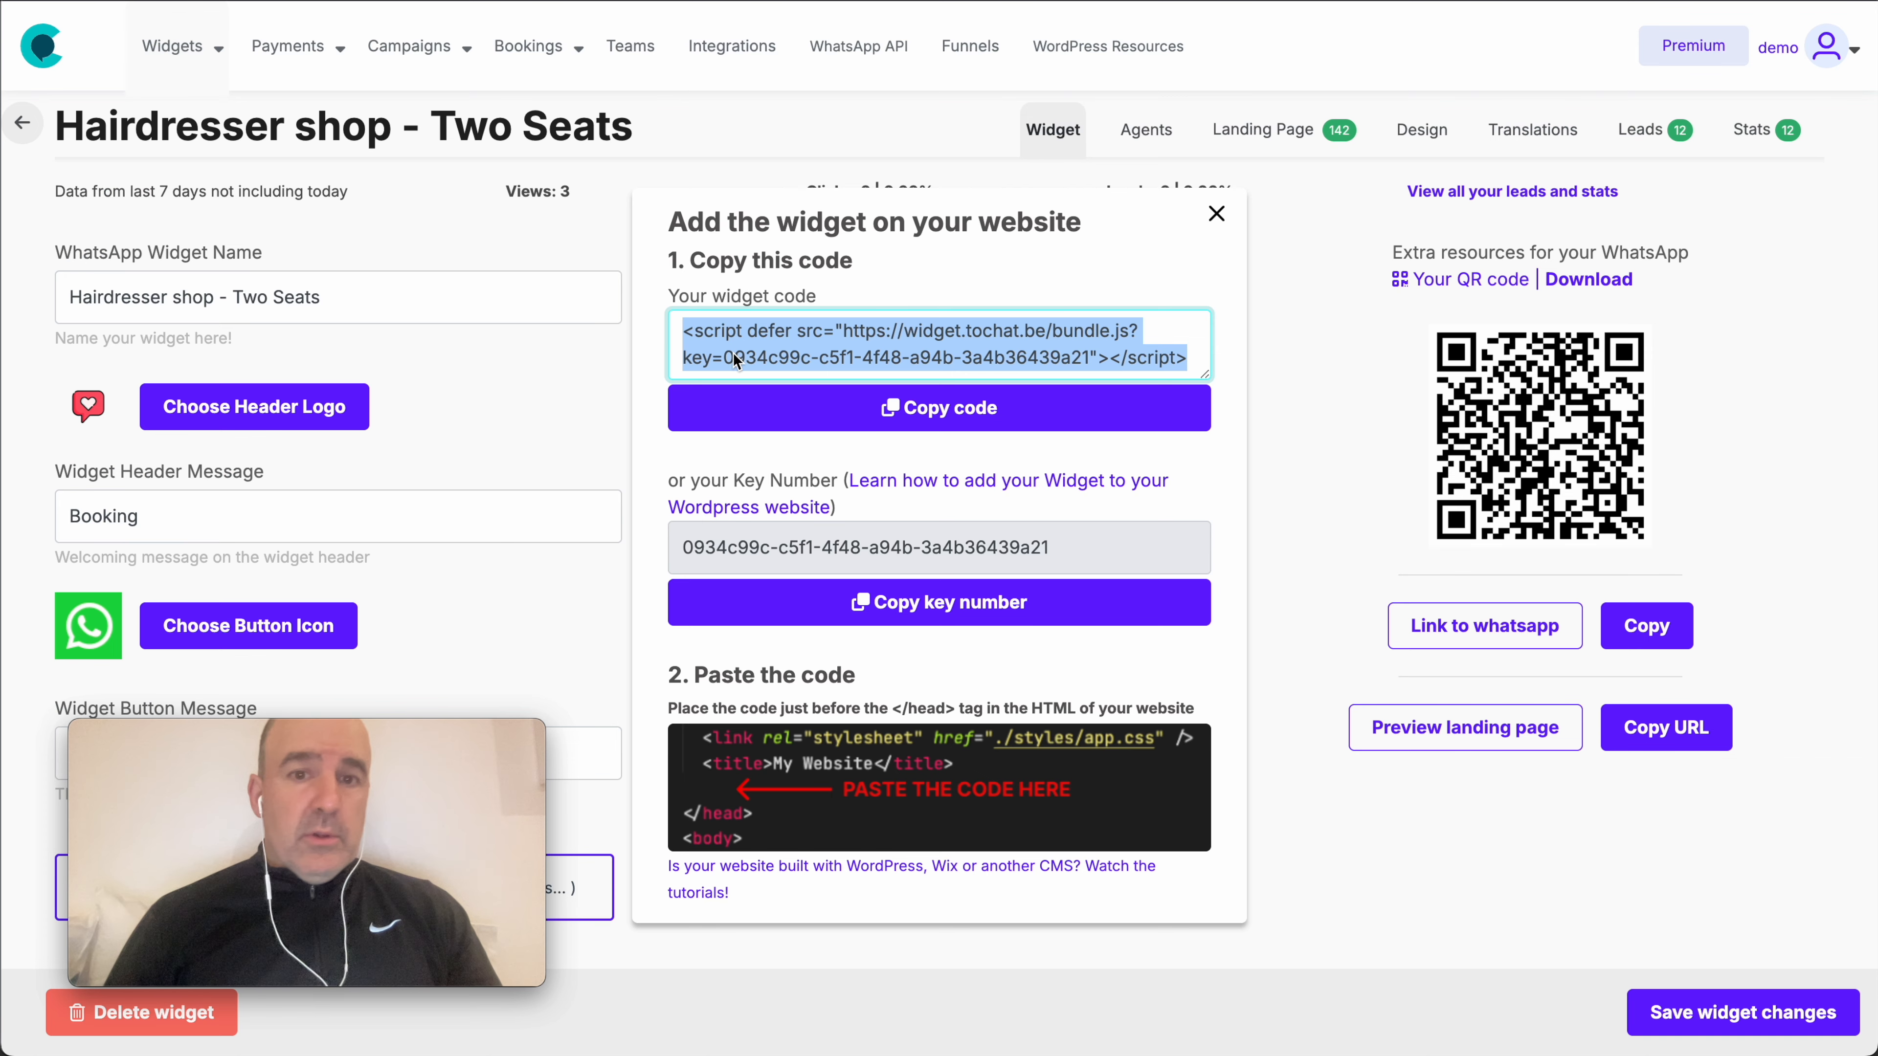
- Copy the second agent's single-agent booking embed code from the Agents tab
click(1216, 214)
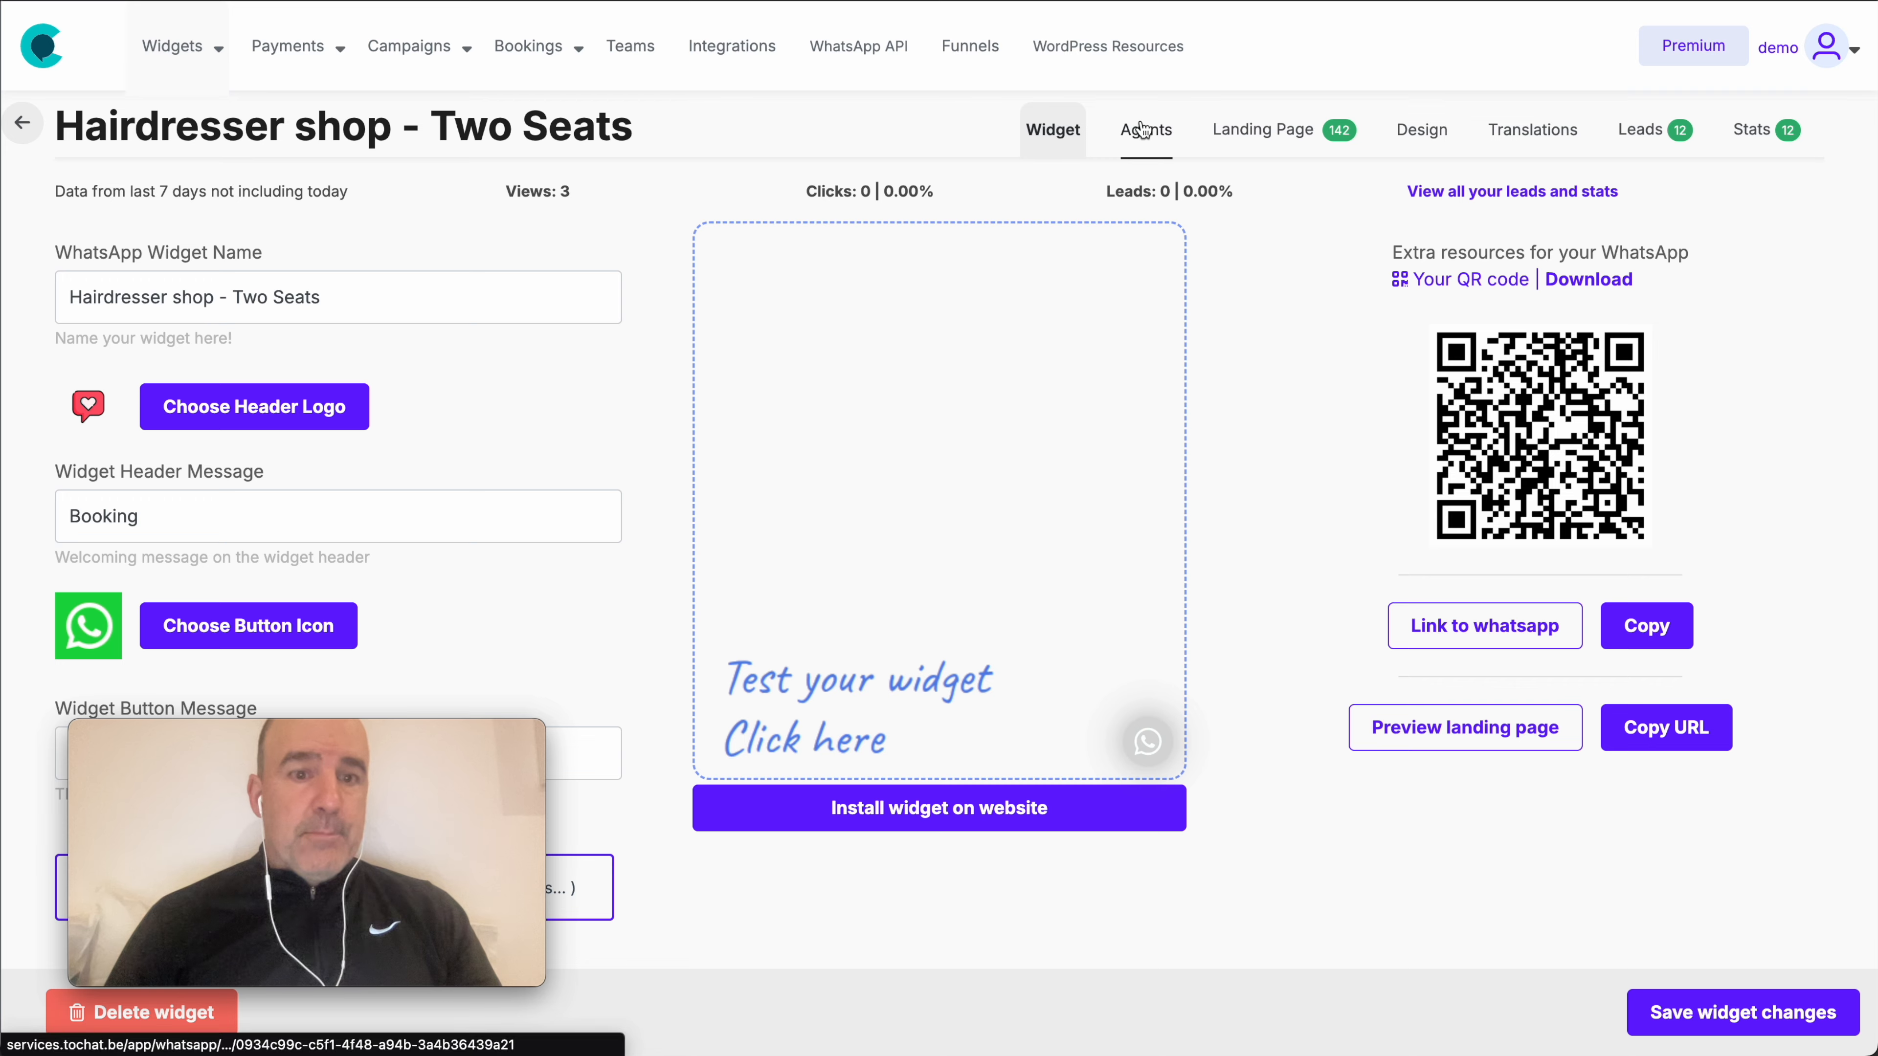
click(1143, 129)
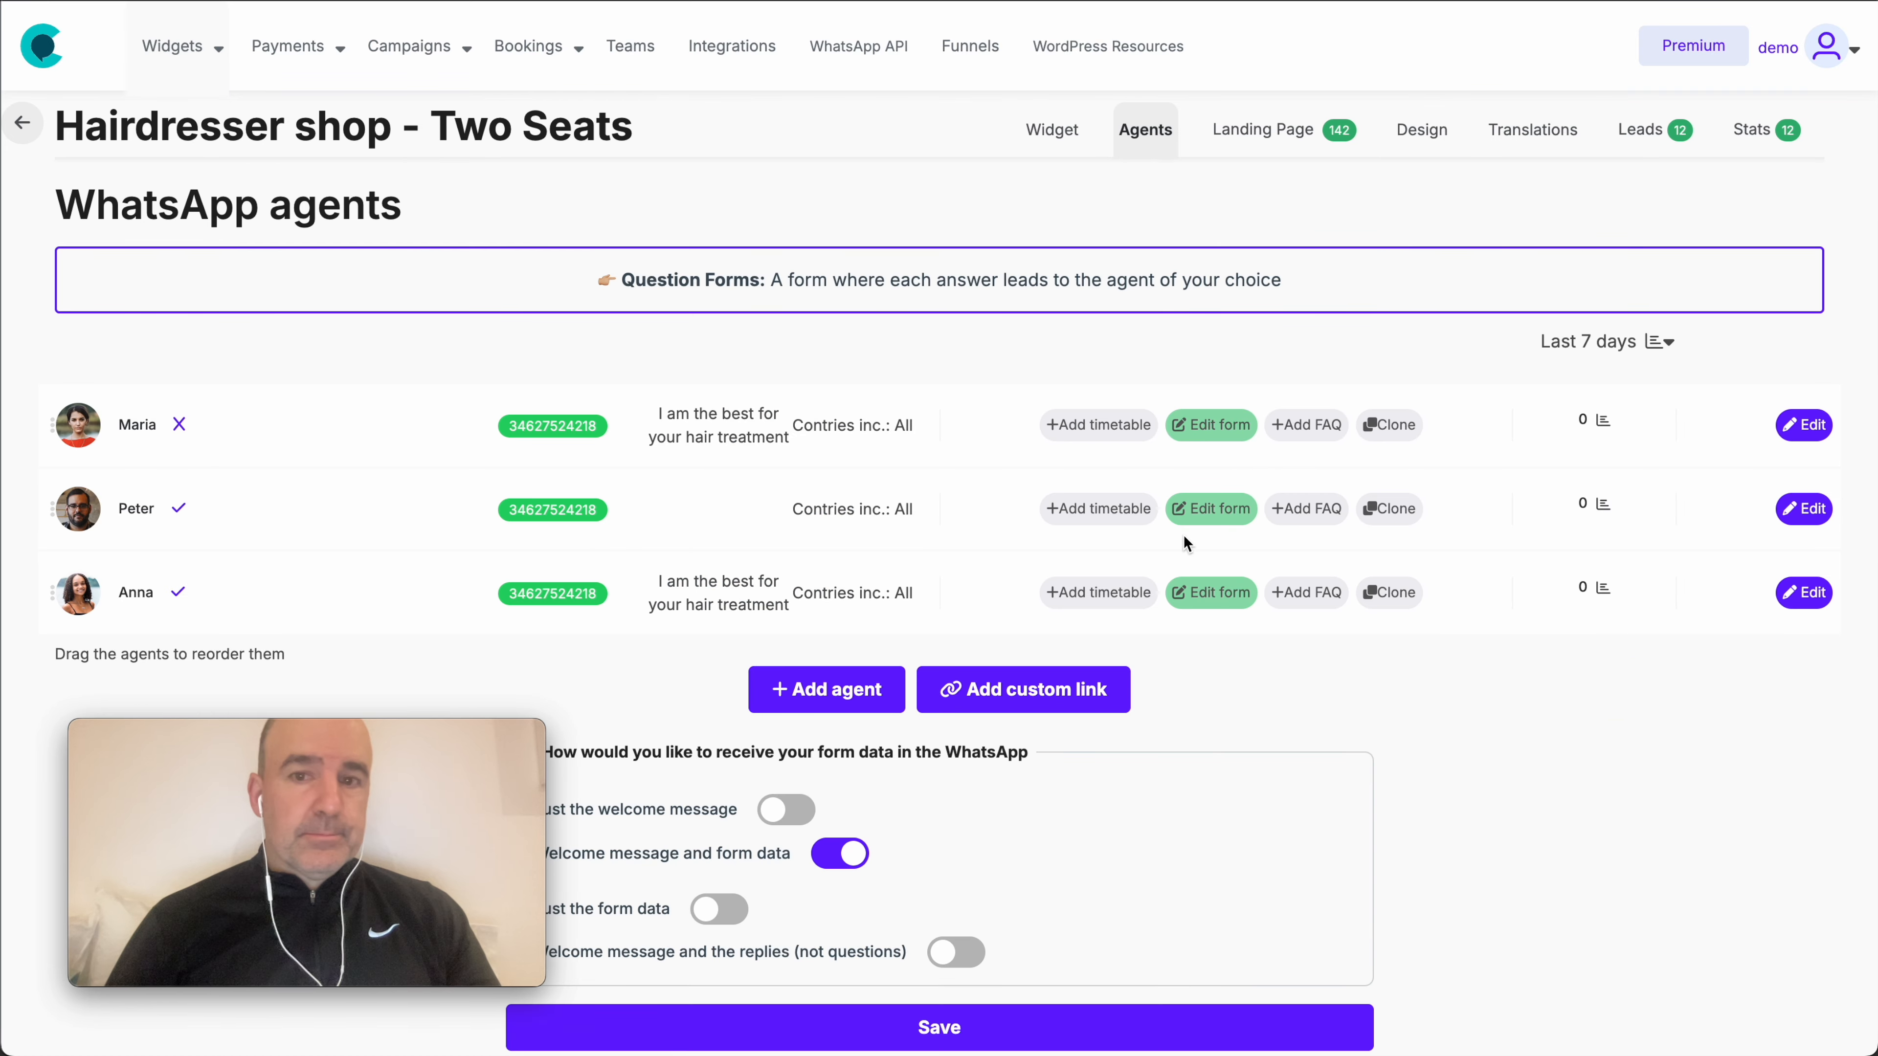
click(1208, 510)
scroll(1335, 622, down, 5)
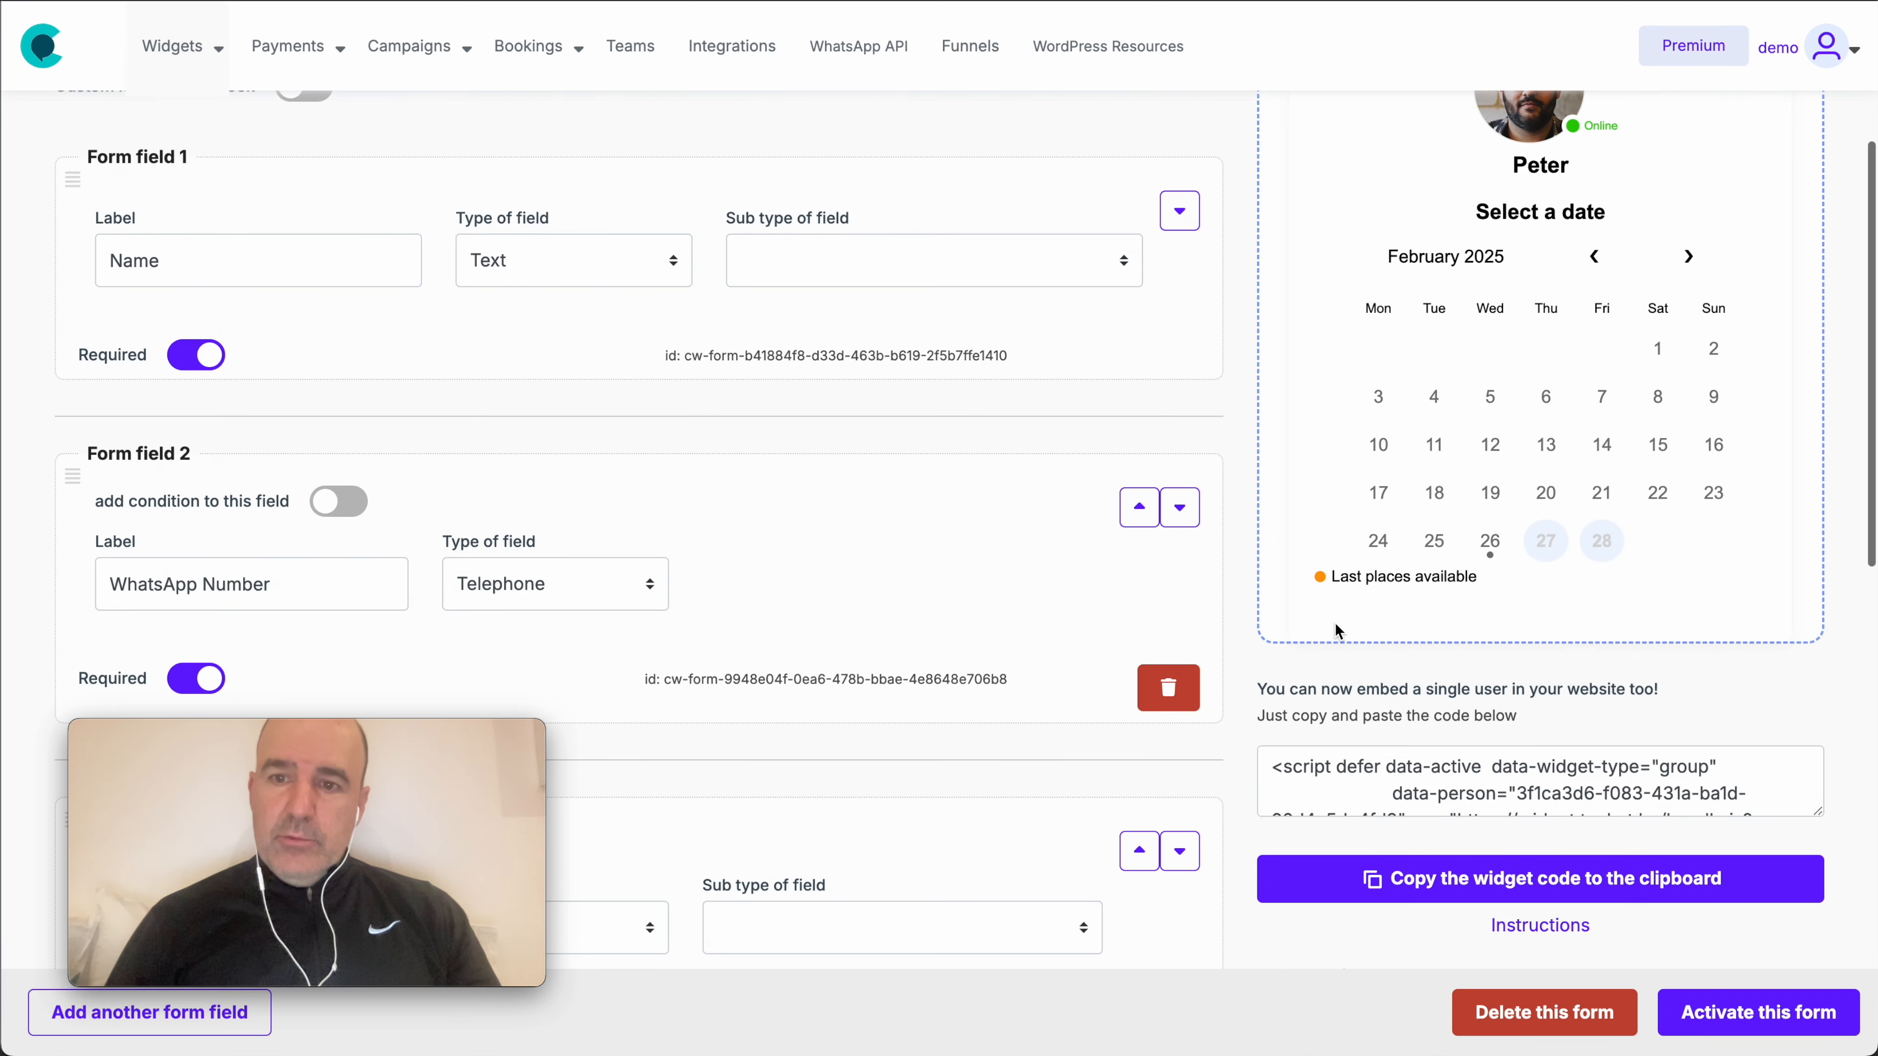
click(1470, 768)
click(1530, 895)
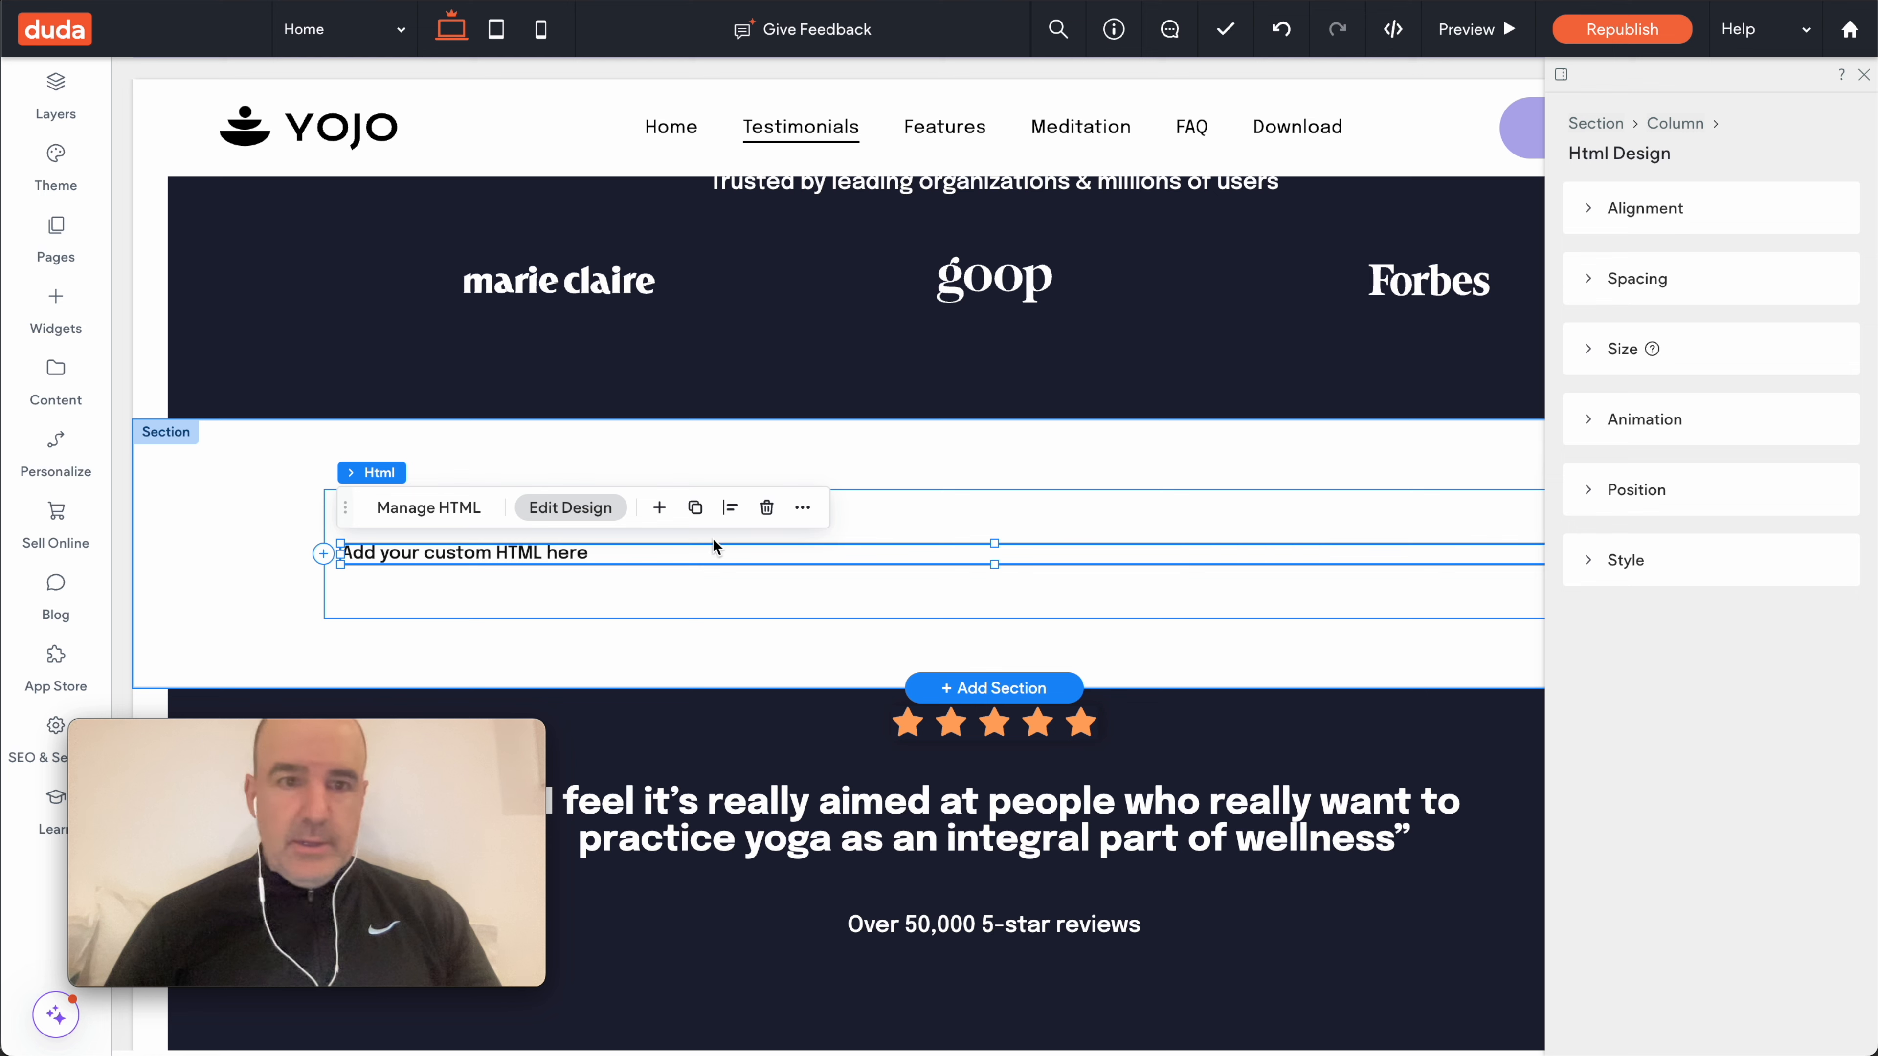
- Overwrite the HTML widget's placeholder code with the single-agent ToChat script
click(432, 511)
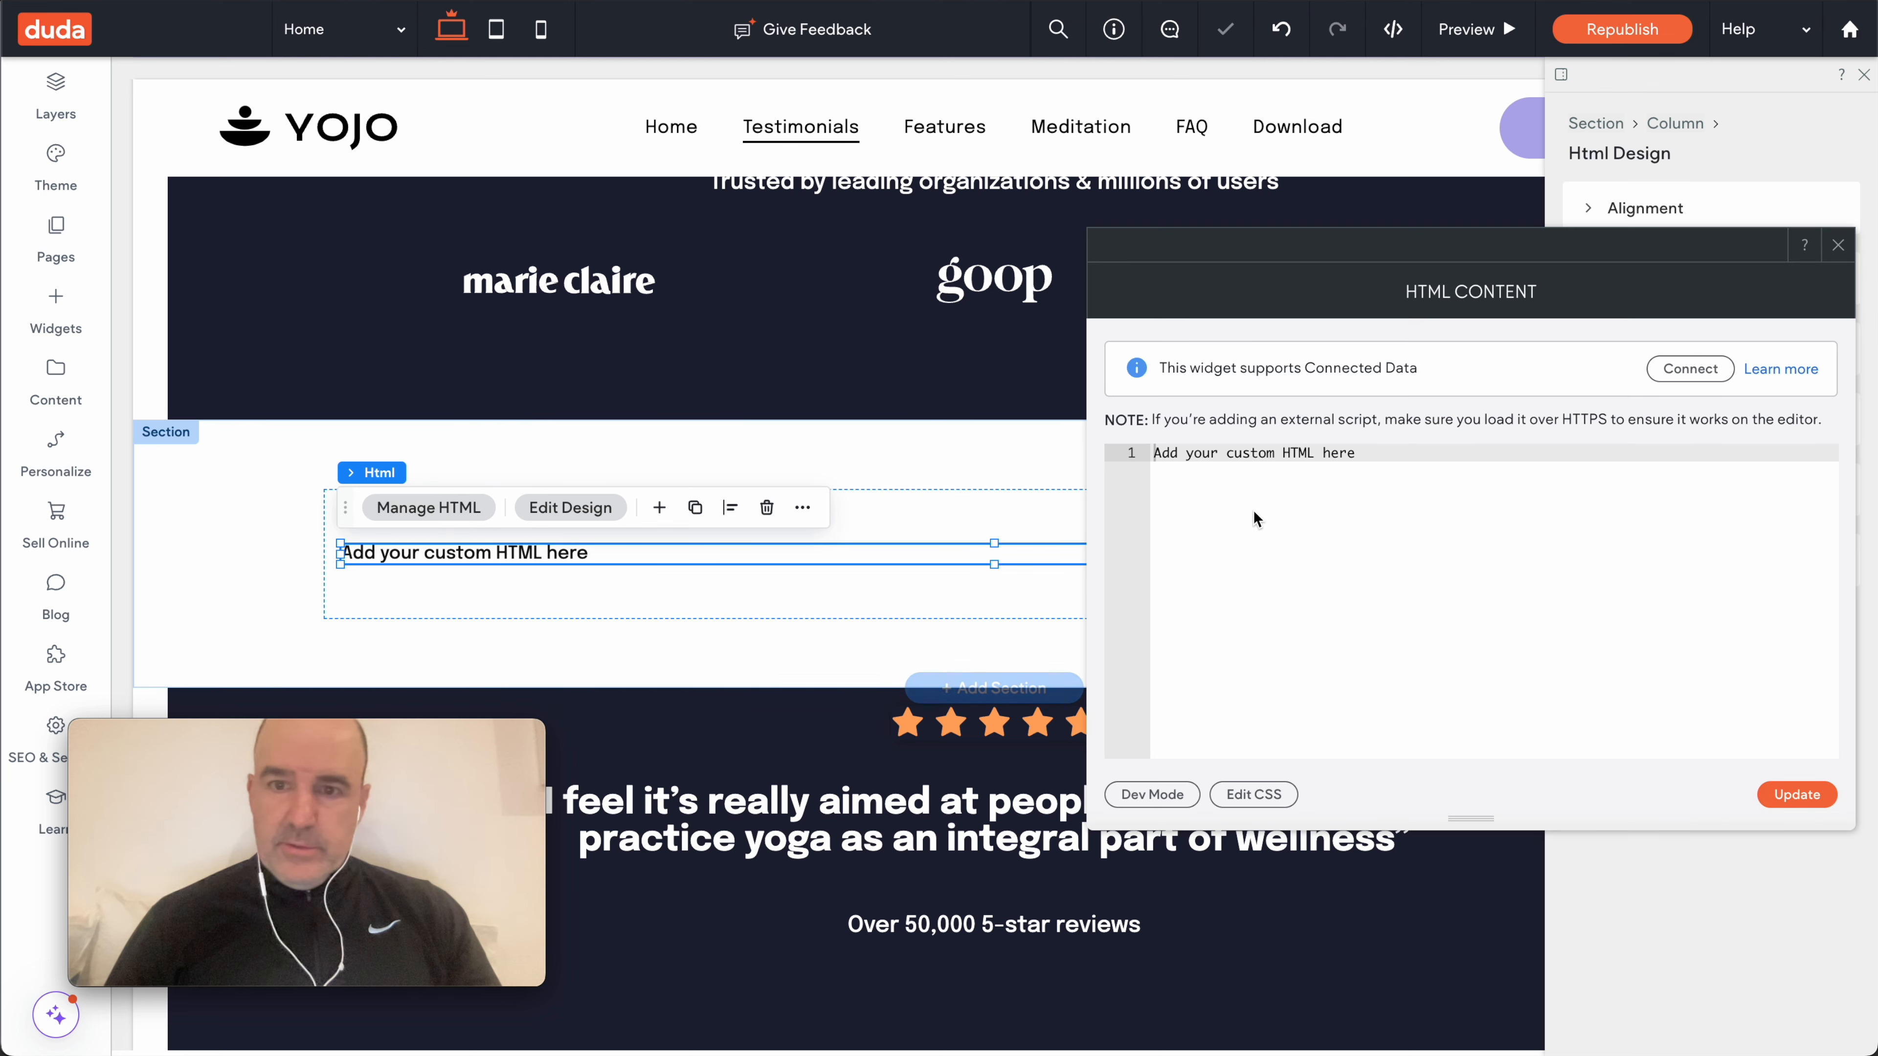
key(ctrl+a)
key(ctrl+v)
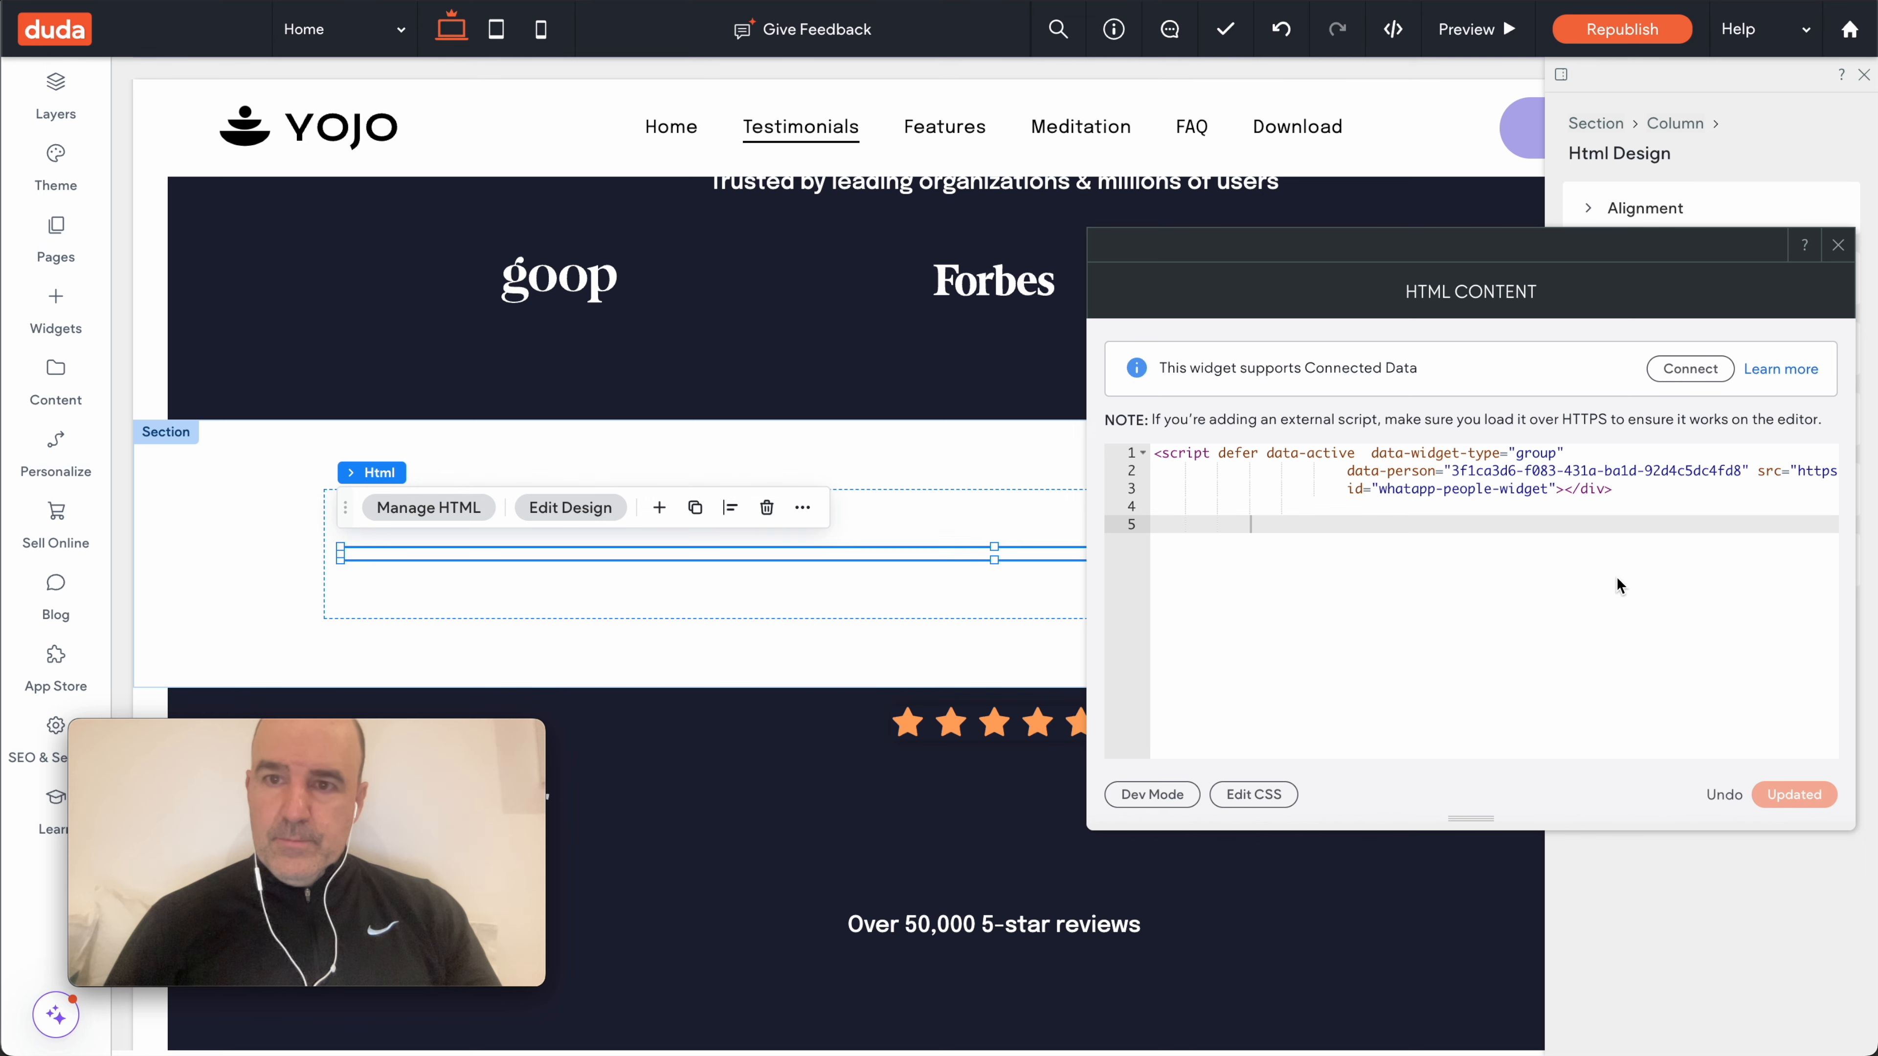
click(1838, 247)
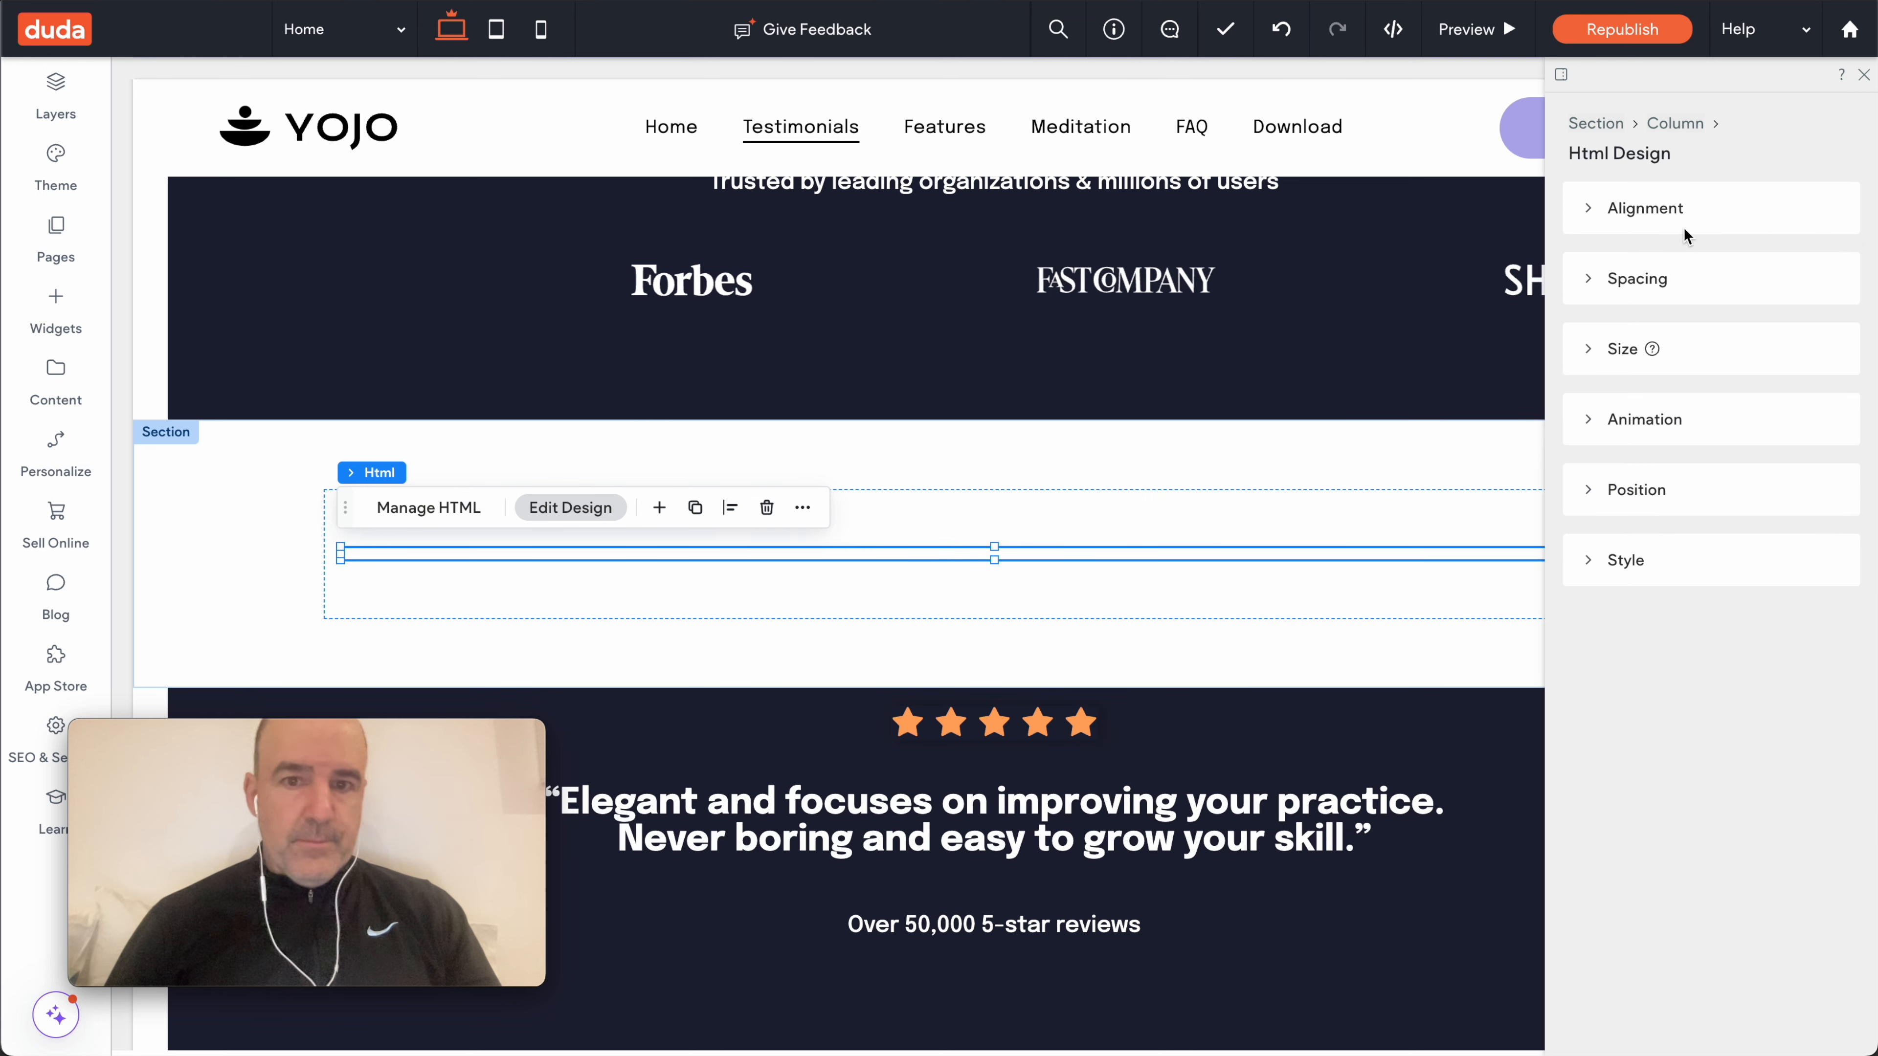
- Republish, then scroll the live YOJO site to check the booking calendar
click(1624, 31)
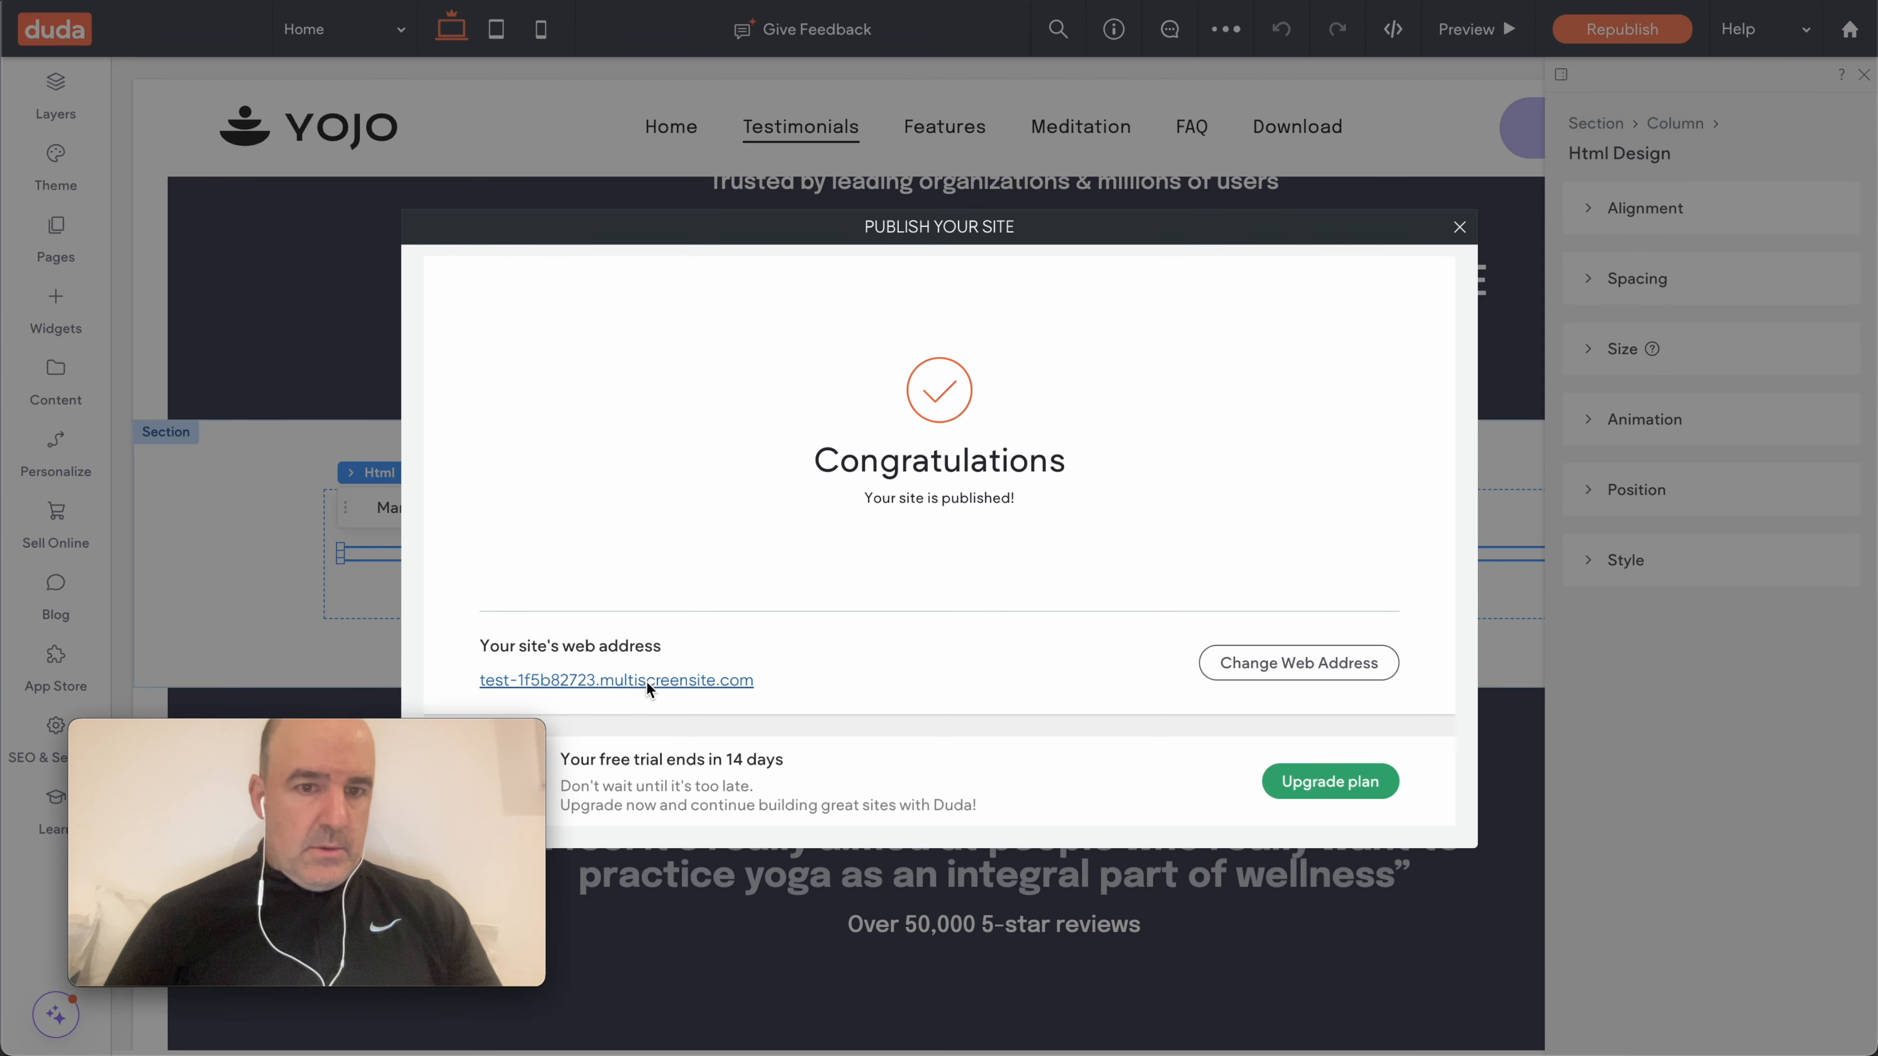
click(647, 683)
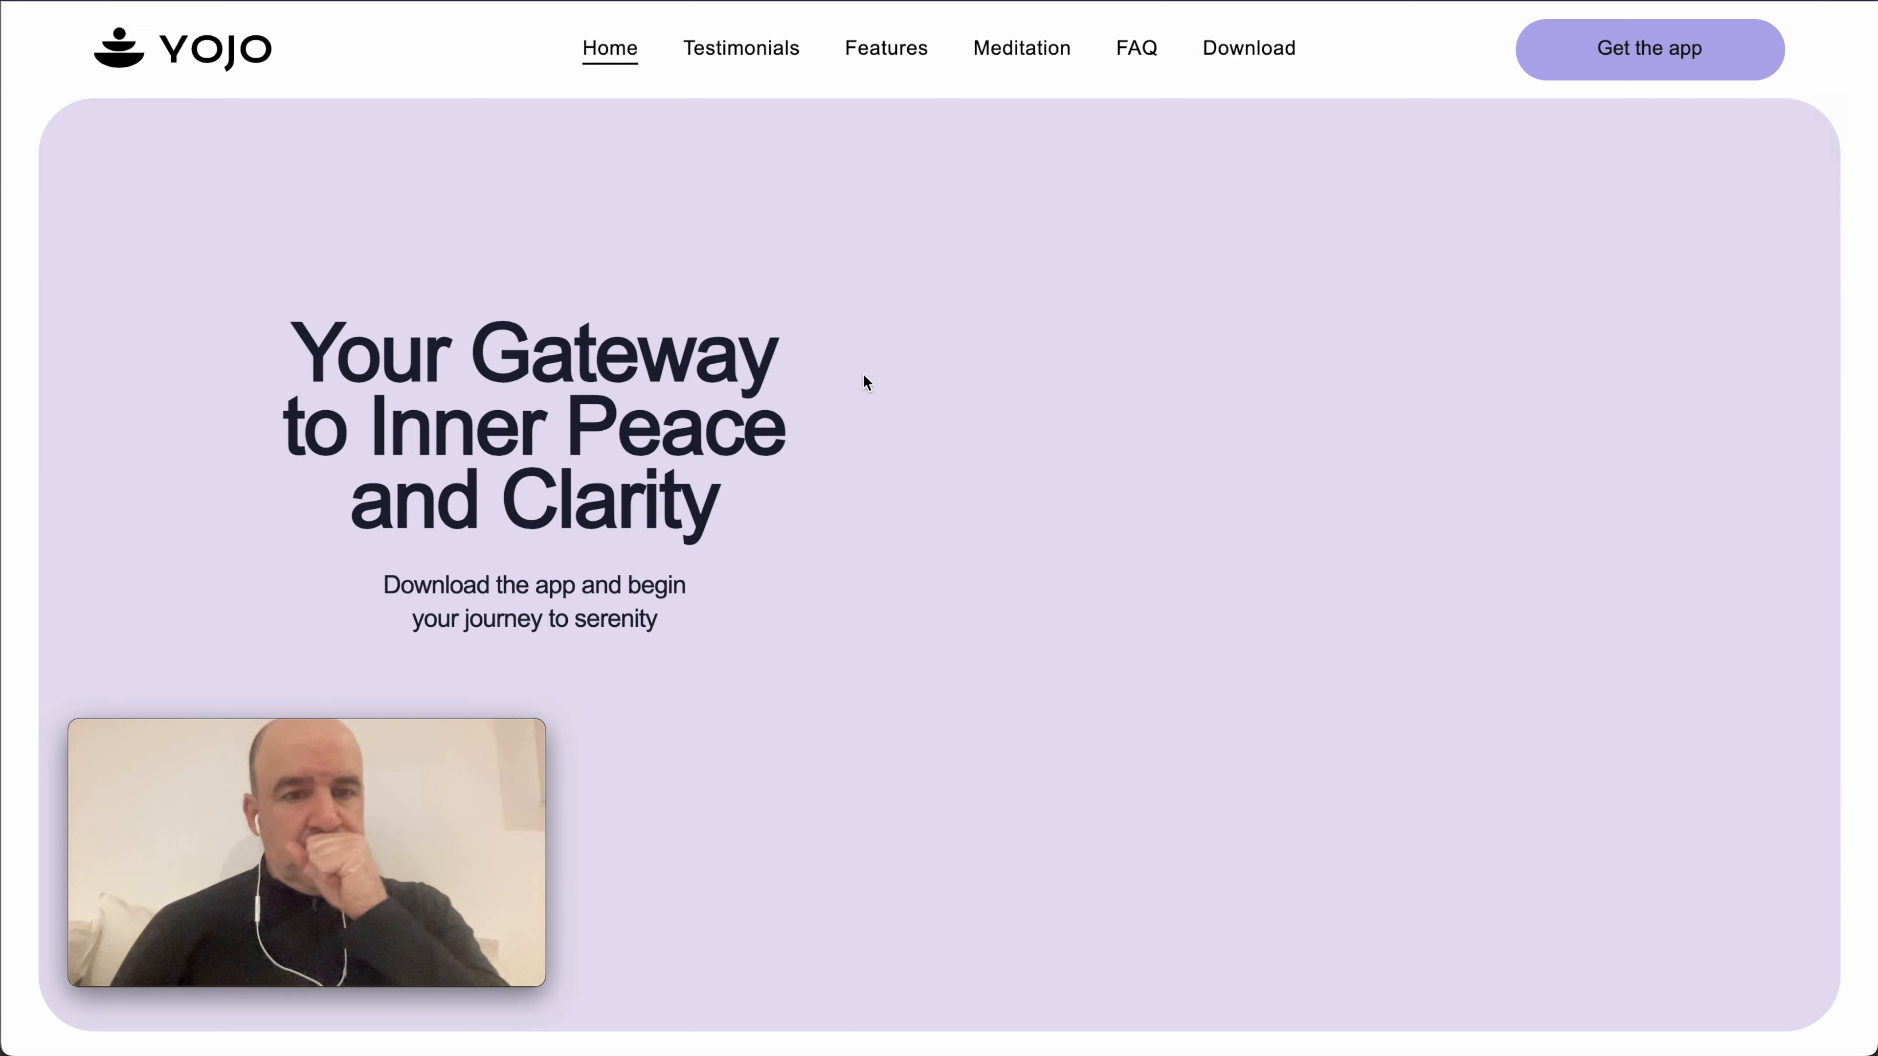
scroll(1026, 414, down, 15)
scroll(1028, 421, down, 4)
scroll(815, 464, up, 4)
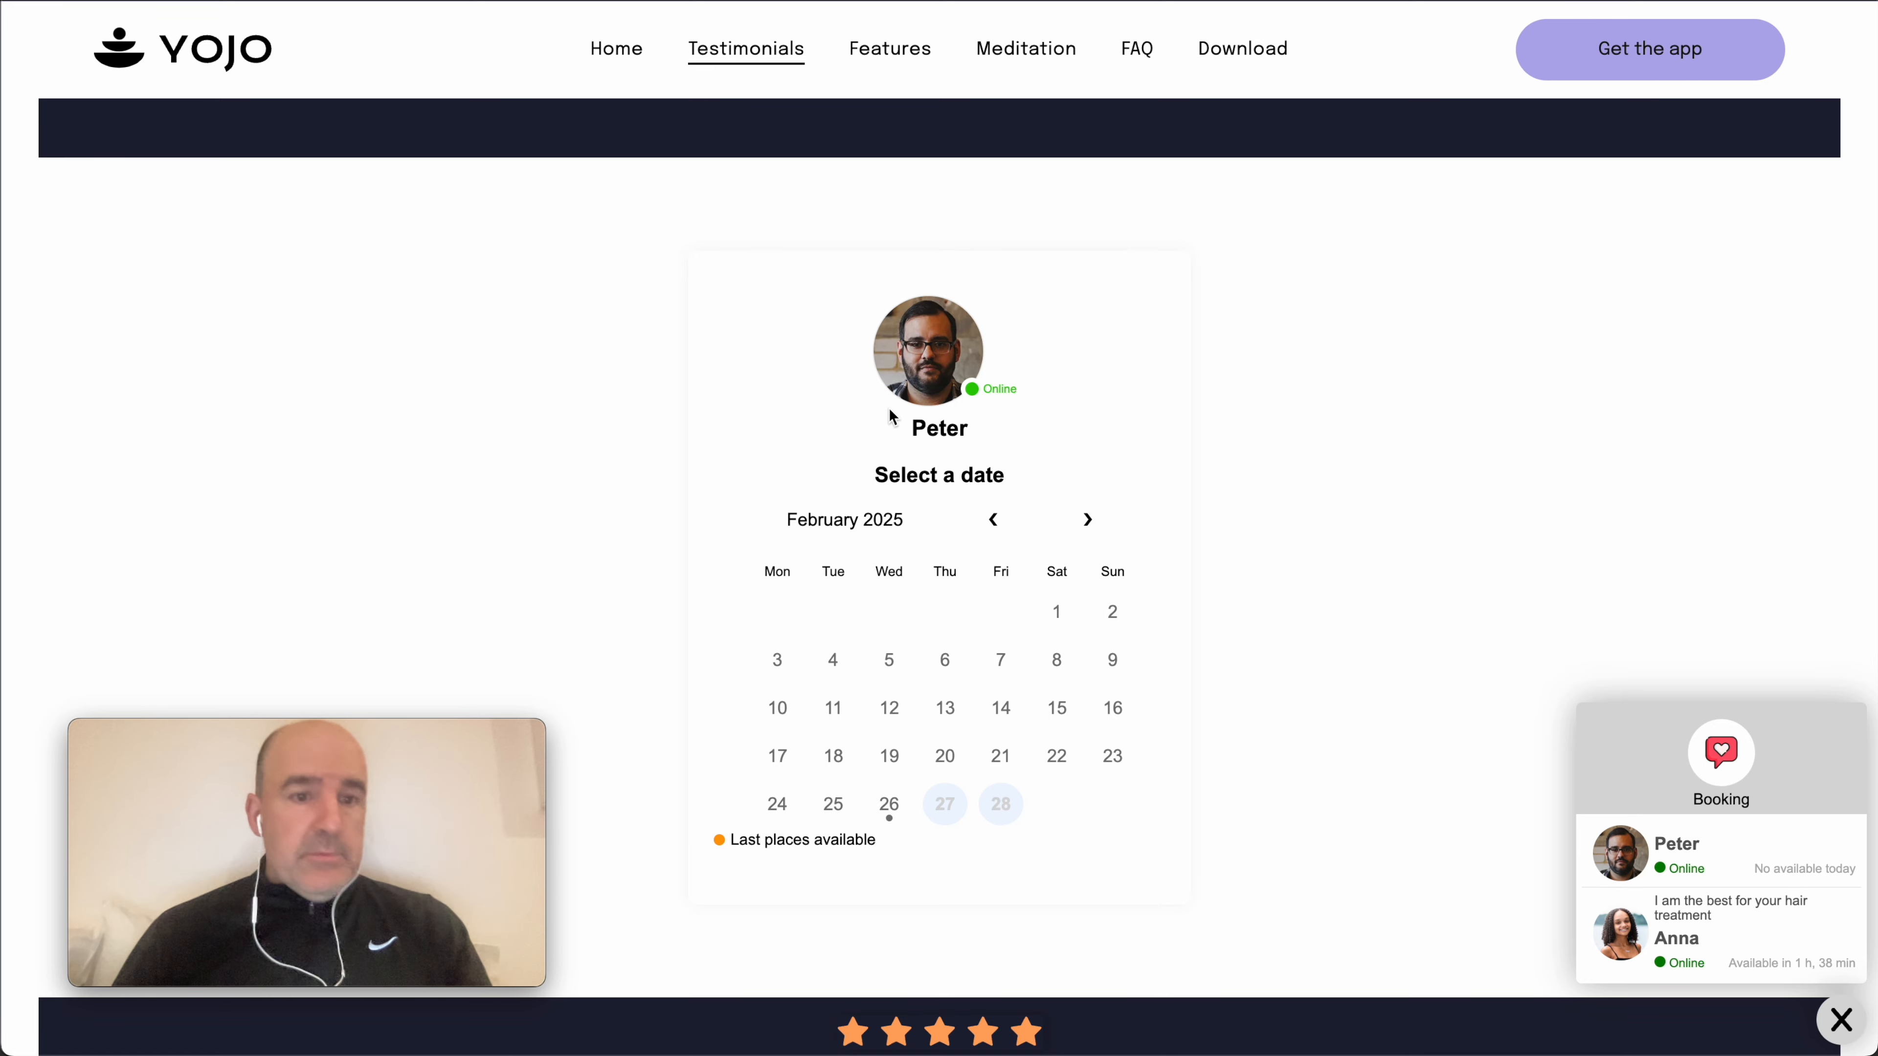
scroll(896, 545, up, 15)
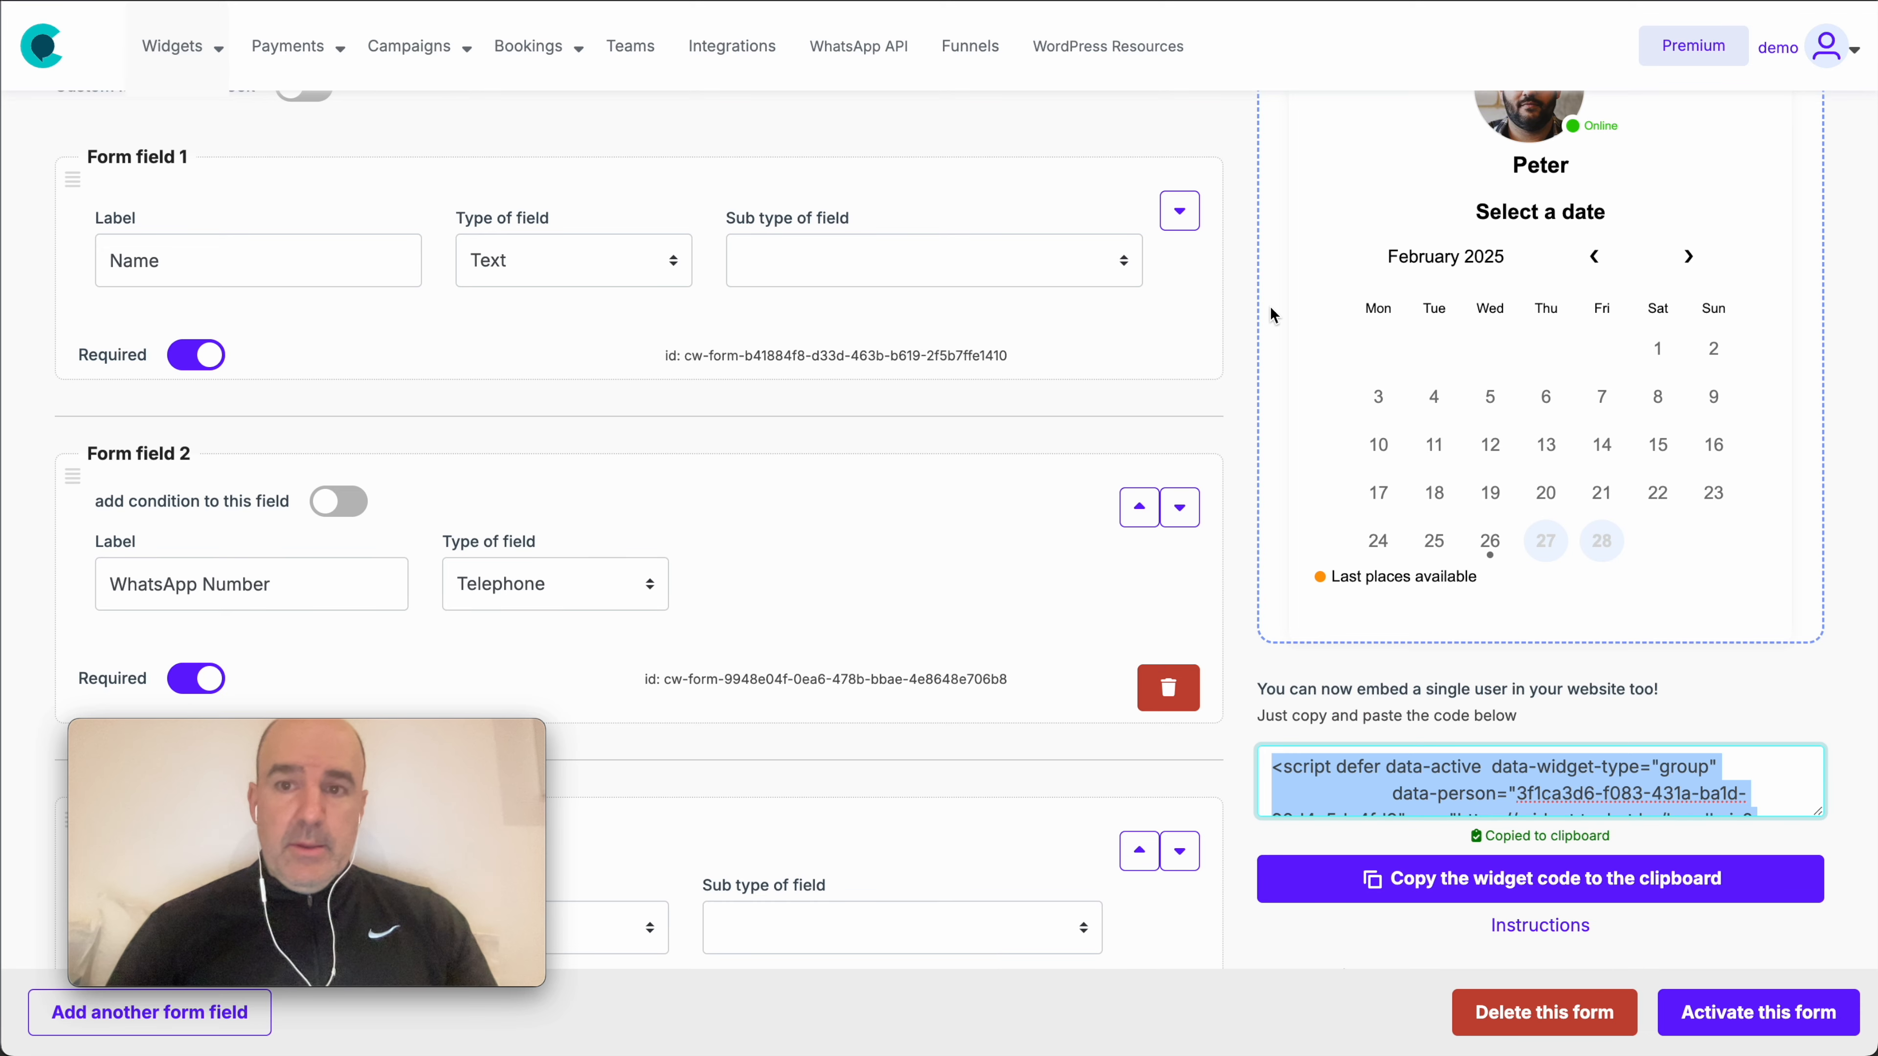
scroll(1270, 305, up, 5)
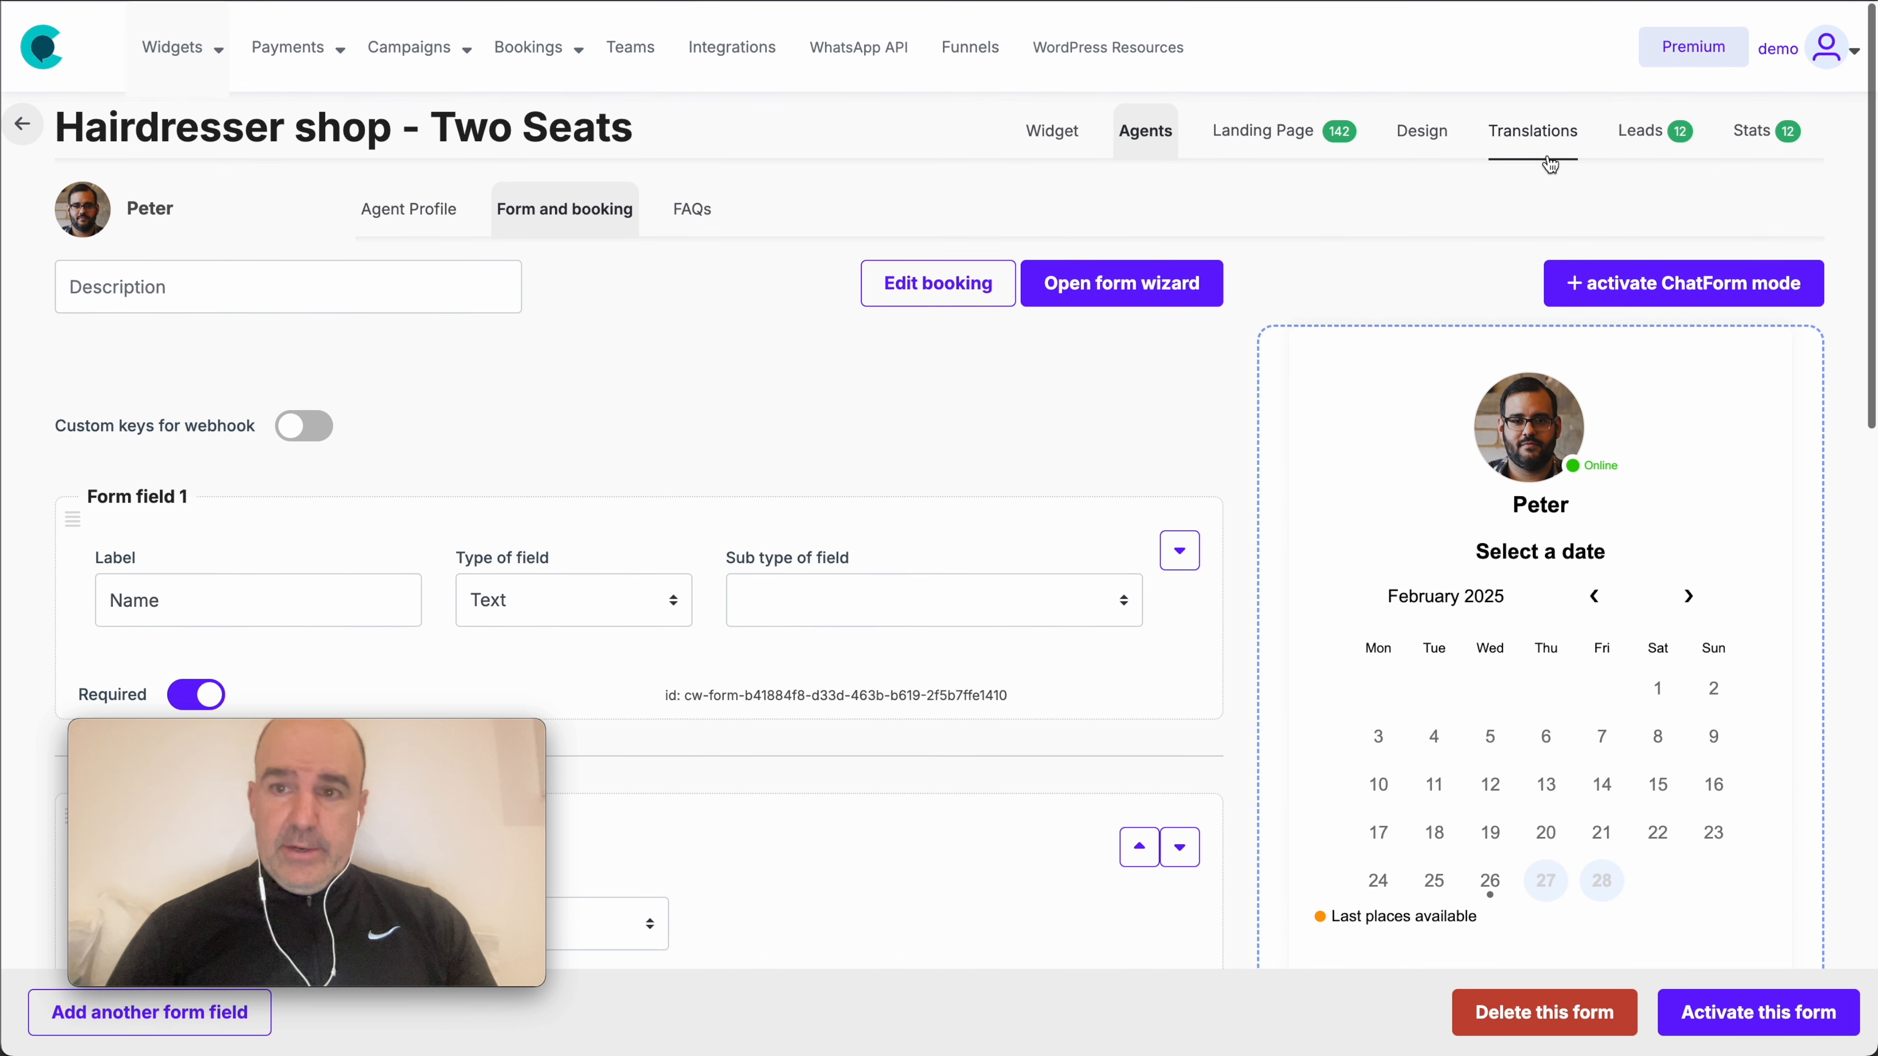
- Review bookings in the Leads table view and highlight the Google Ads and Facebook Ads stats
click(1647, 131)
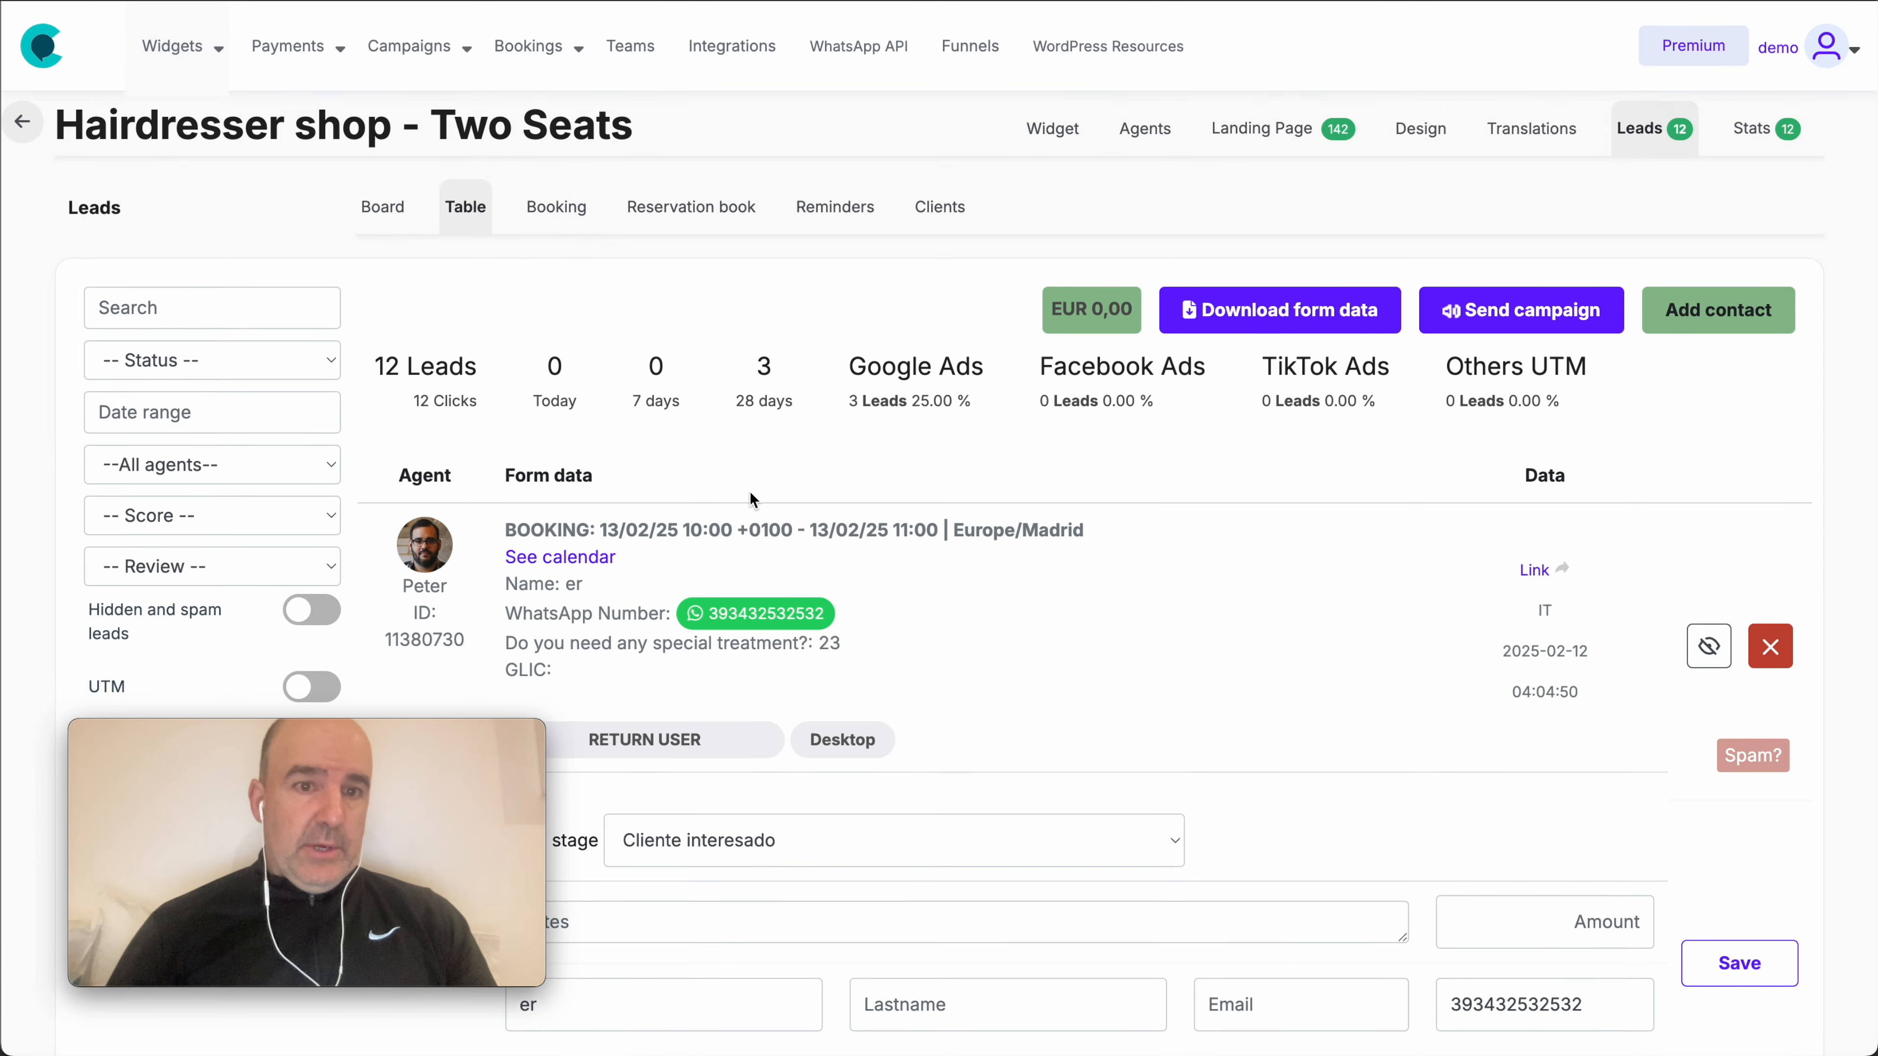
scroll(750, 492, down, 10)
scroll(750, 492, down, 10)
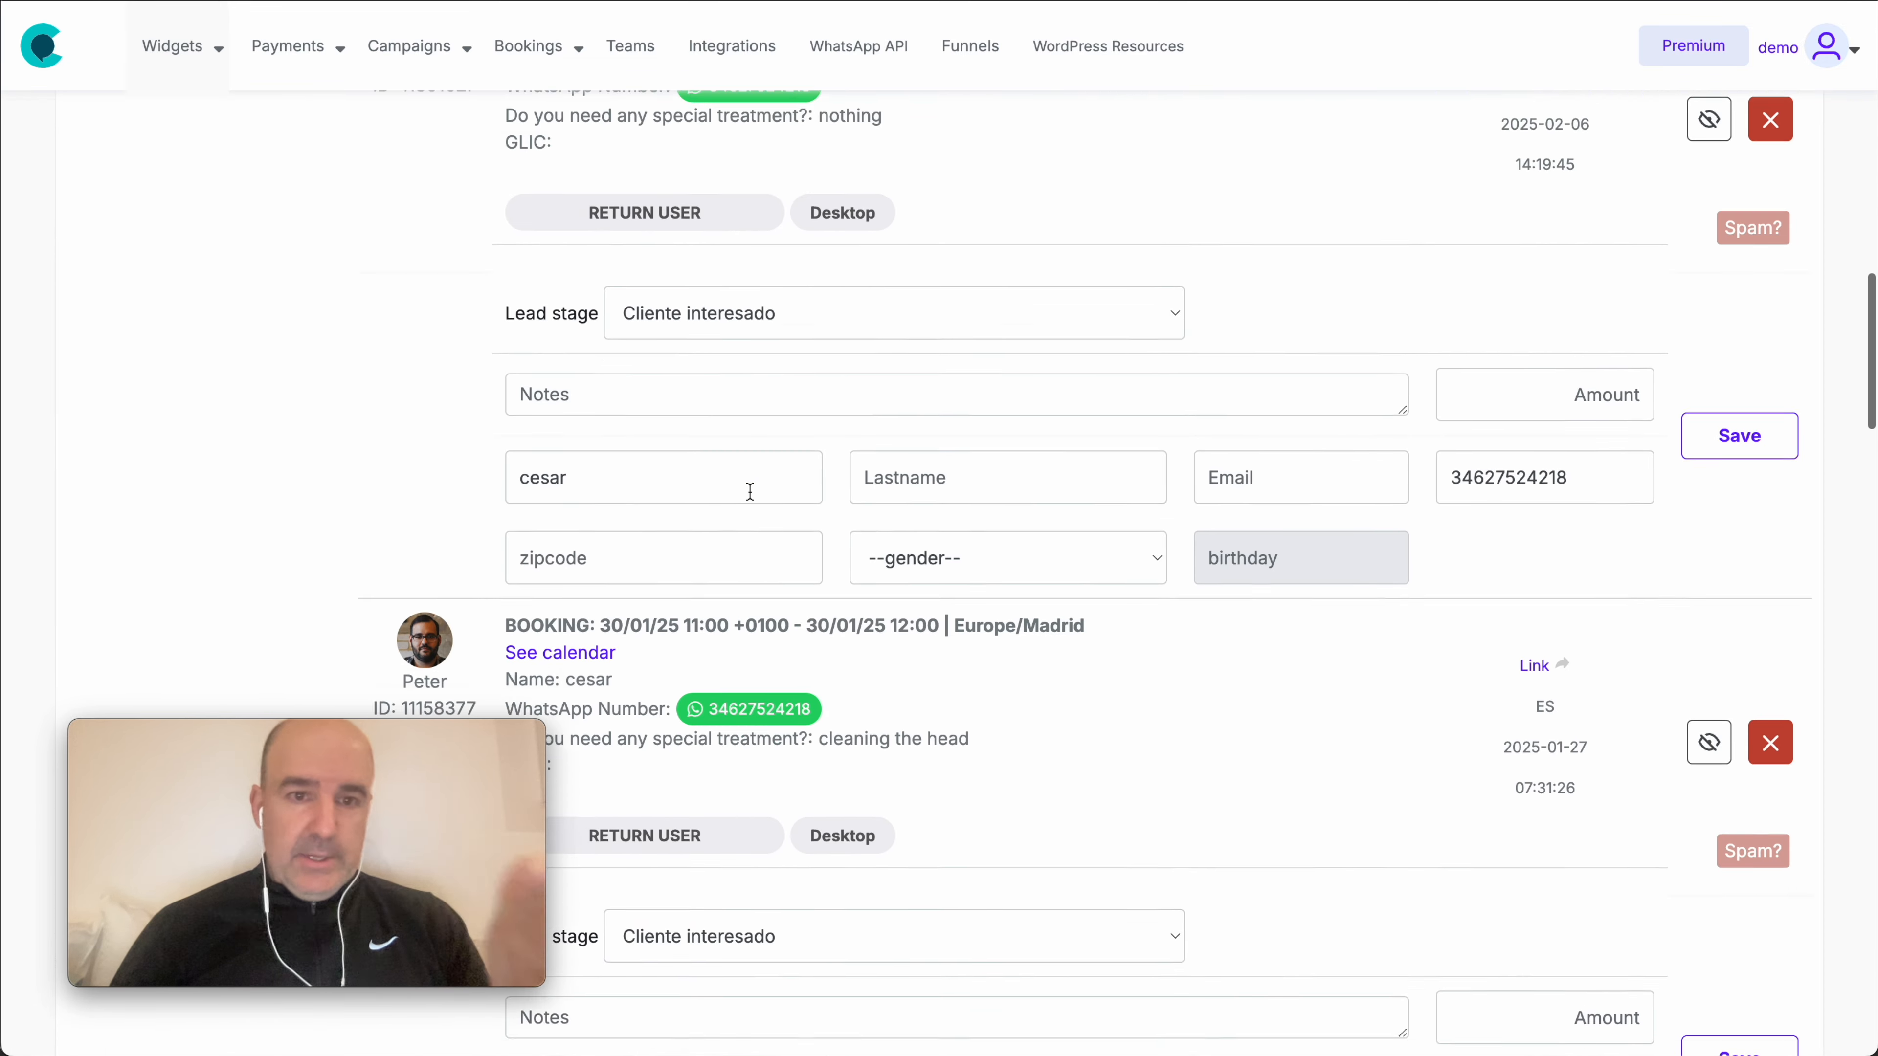
scroll(750, 492, up, 20)
scroll(961, 466, down, 1)
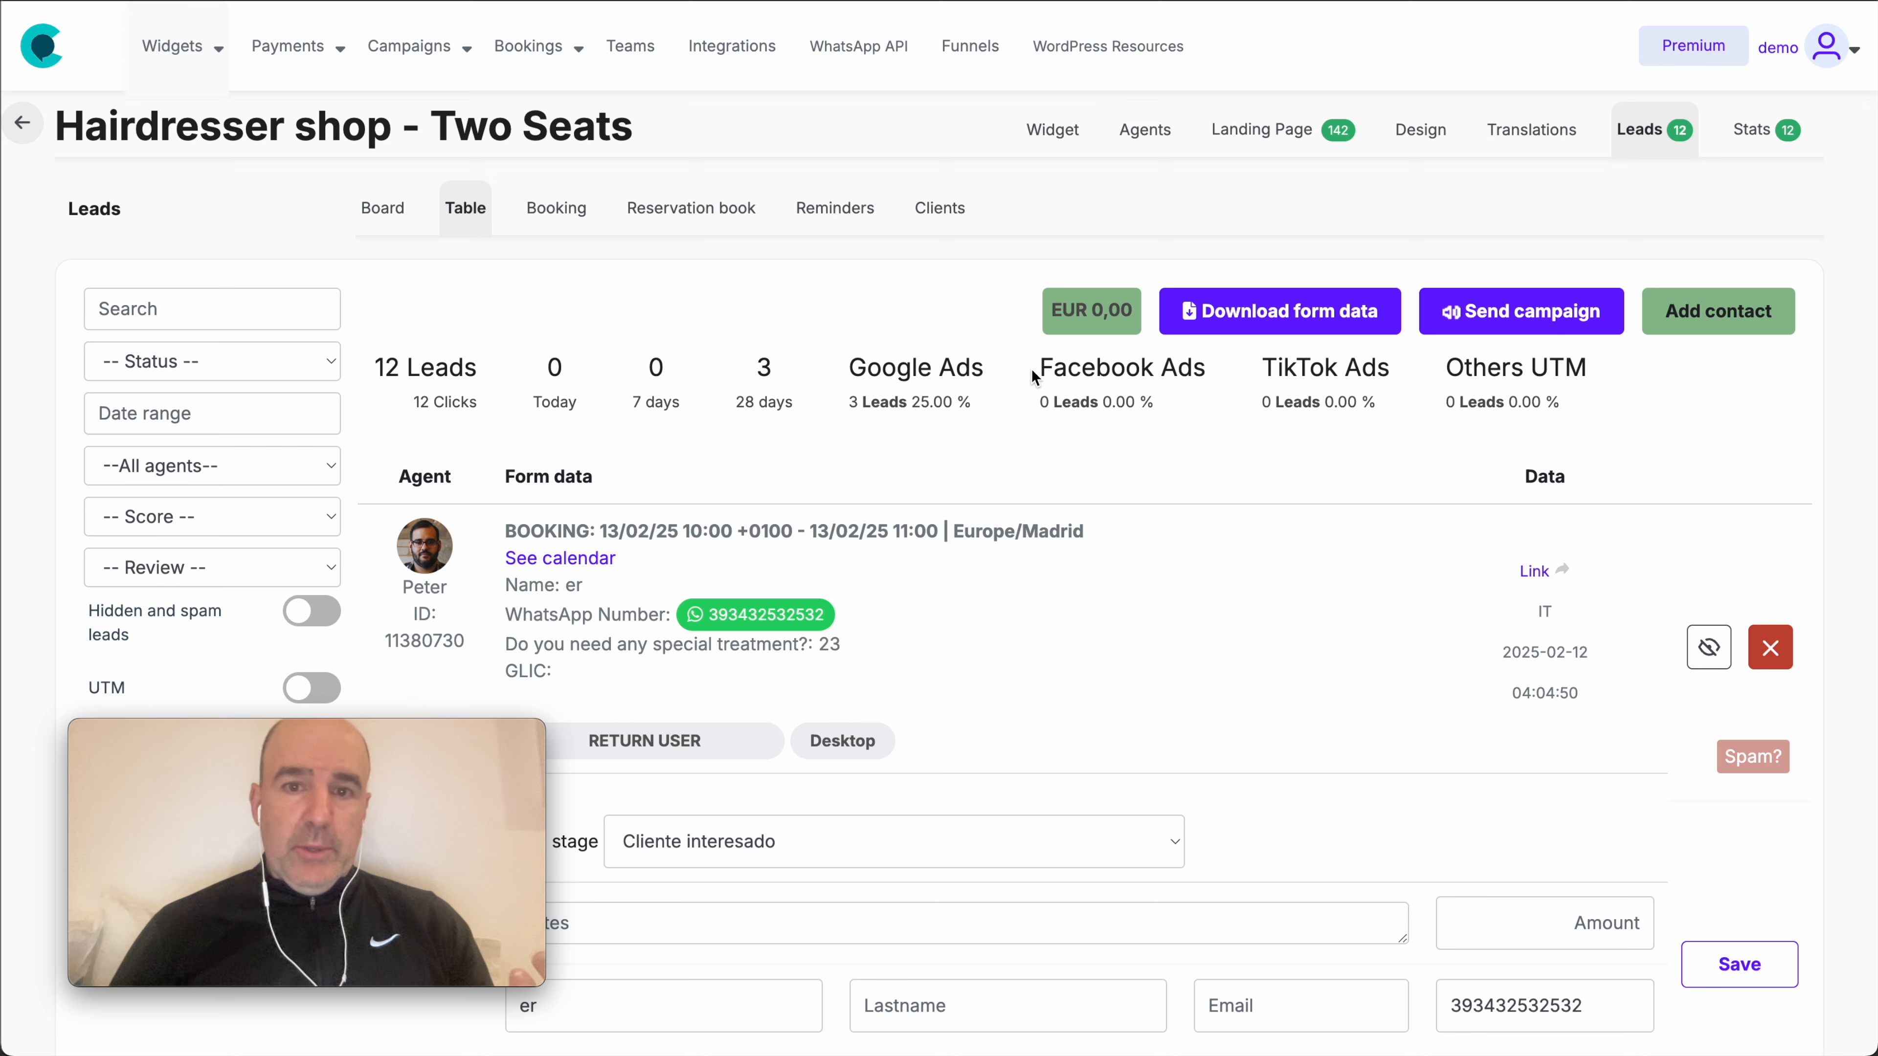
drag(1033, 376, 1214, 418)
drag(837, 378, 1157, 417)
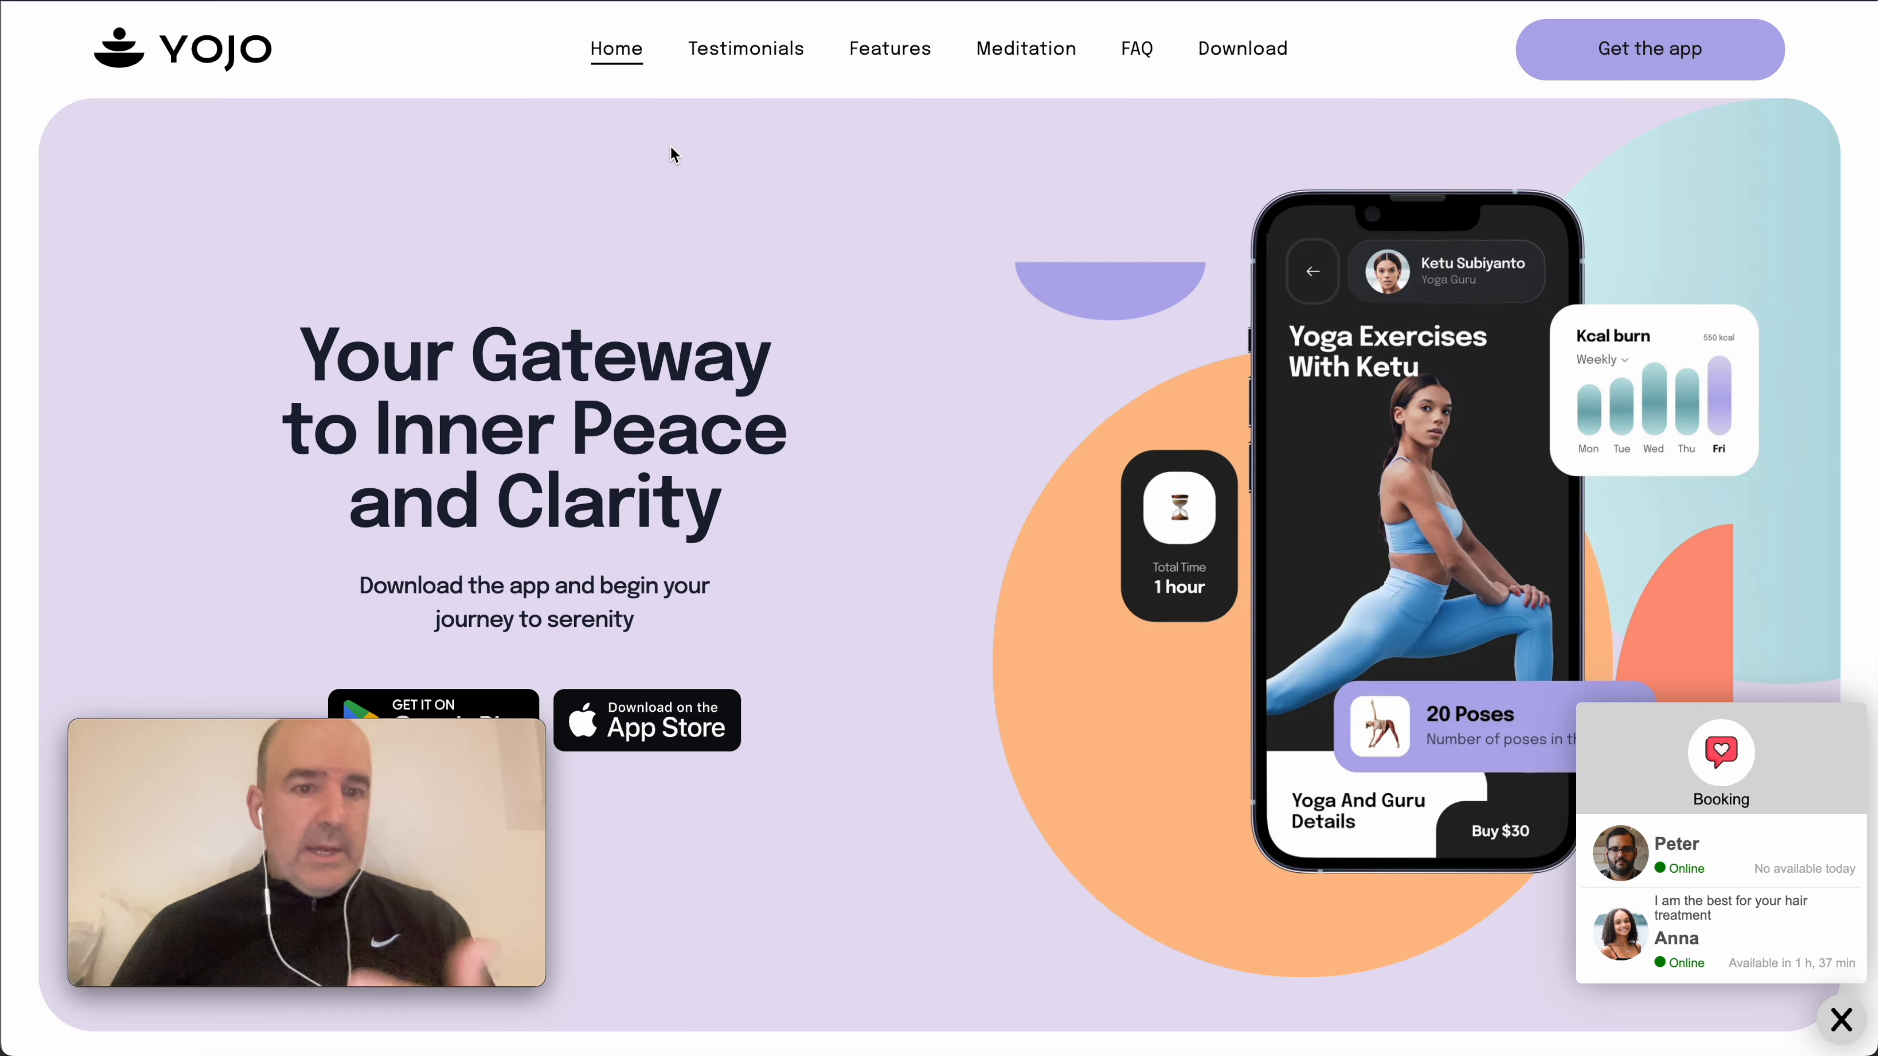
- Dismiss the publish confirmation and drop the Contact Form widget, found by searching 'contact', into the empty section
scroll(643, 377, down, 15)
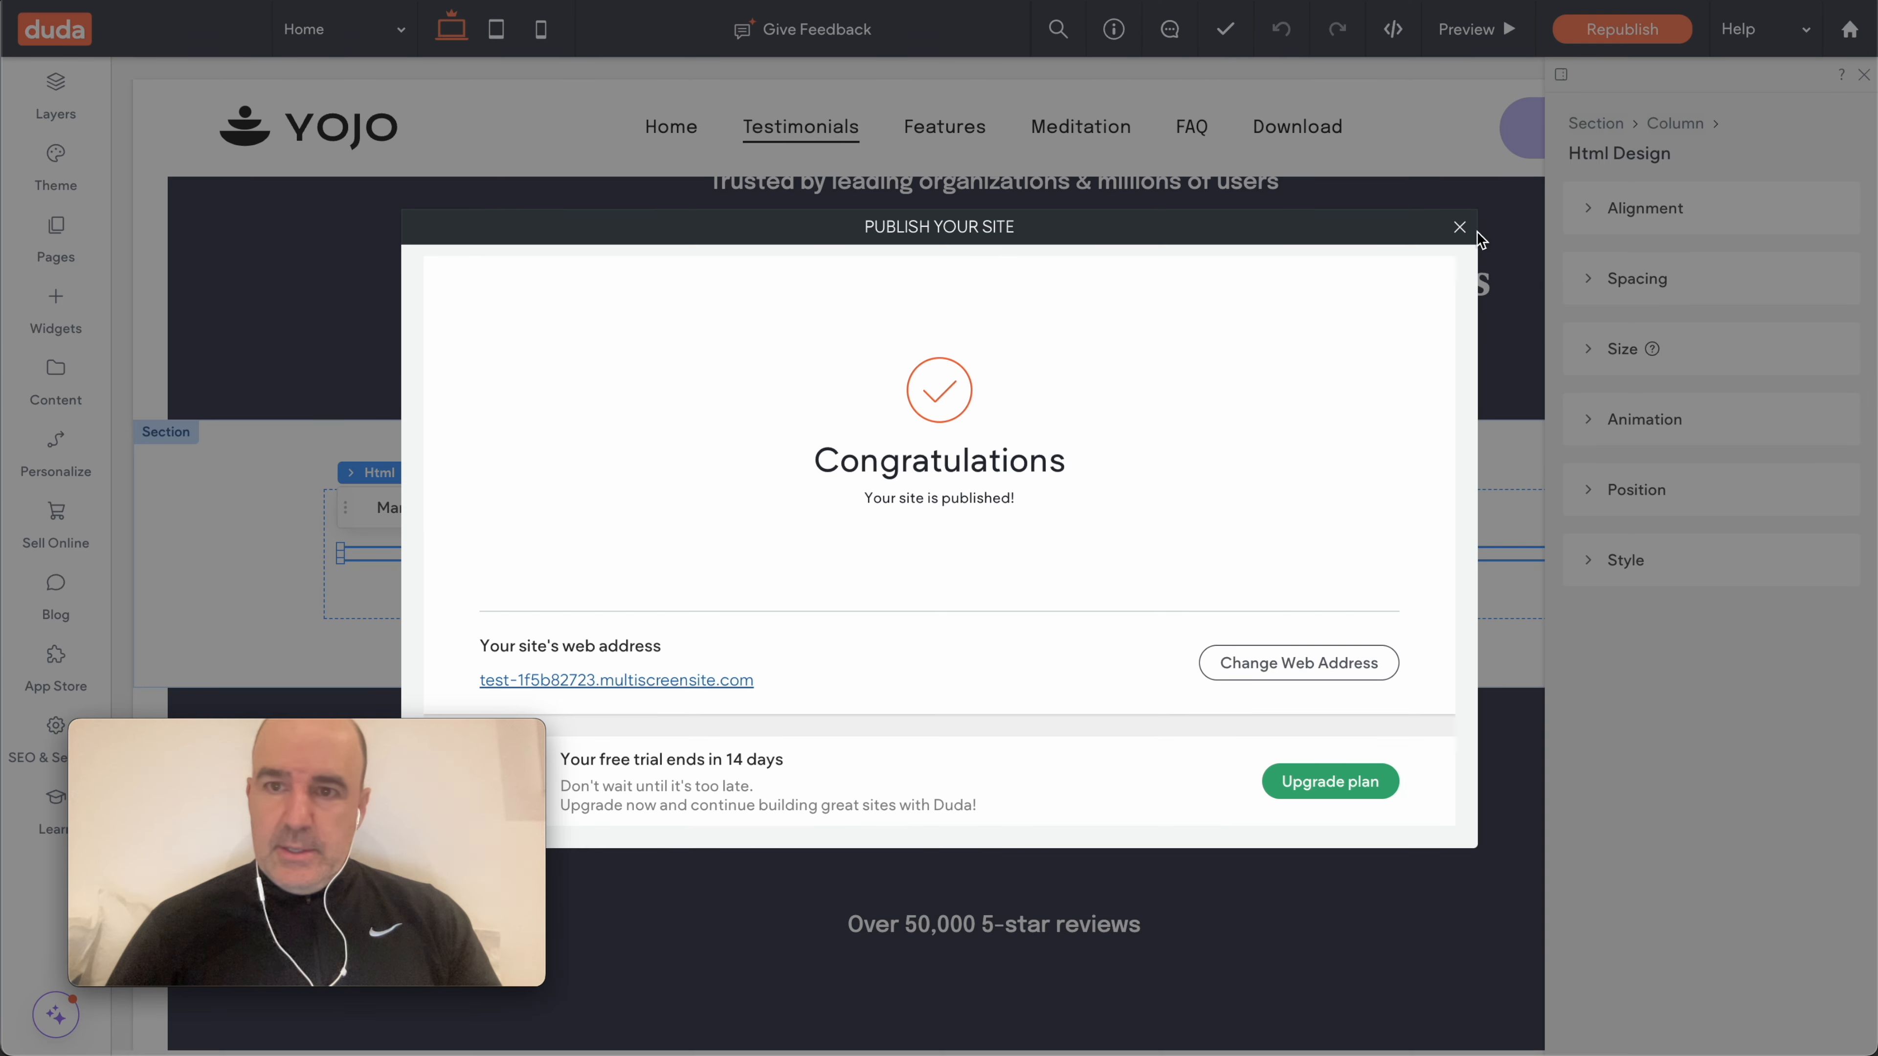
click(1472, 228)
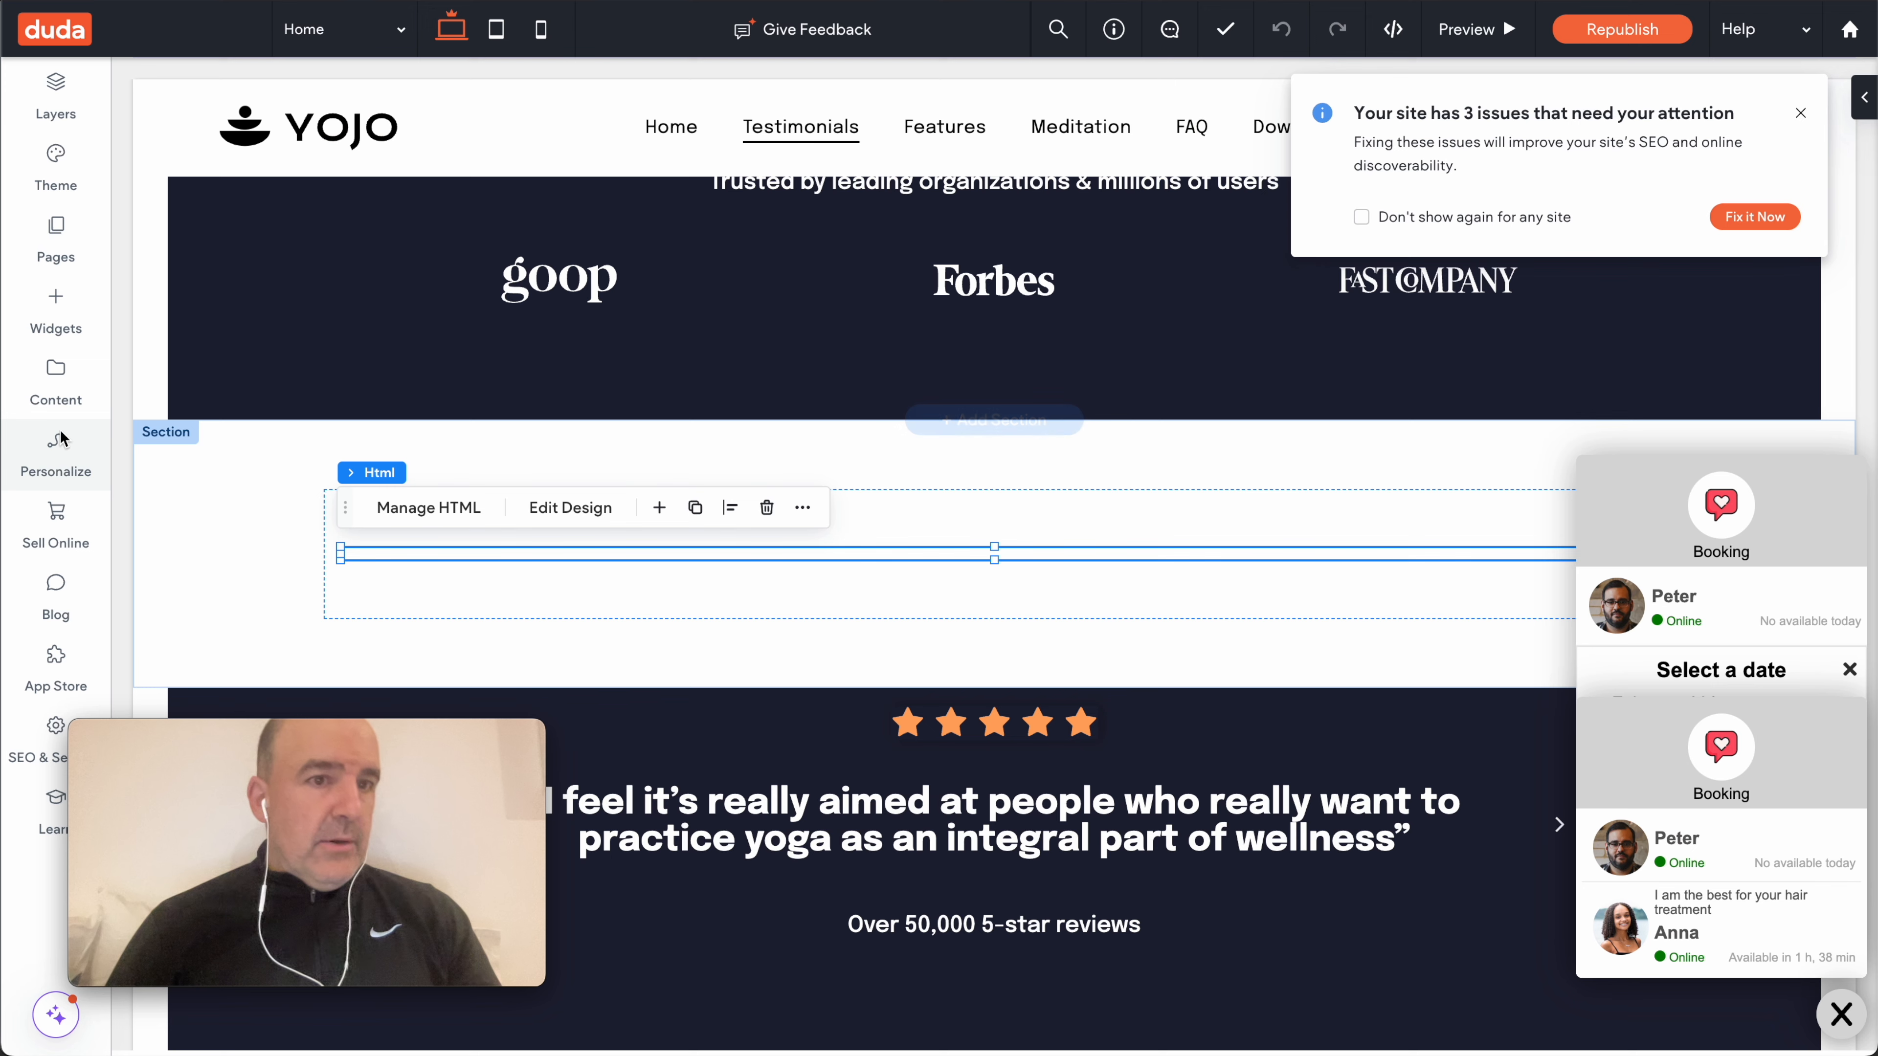
click(55, 310)
scroll(342, 388, down, 5)
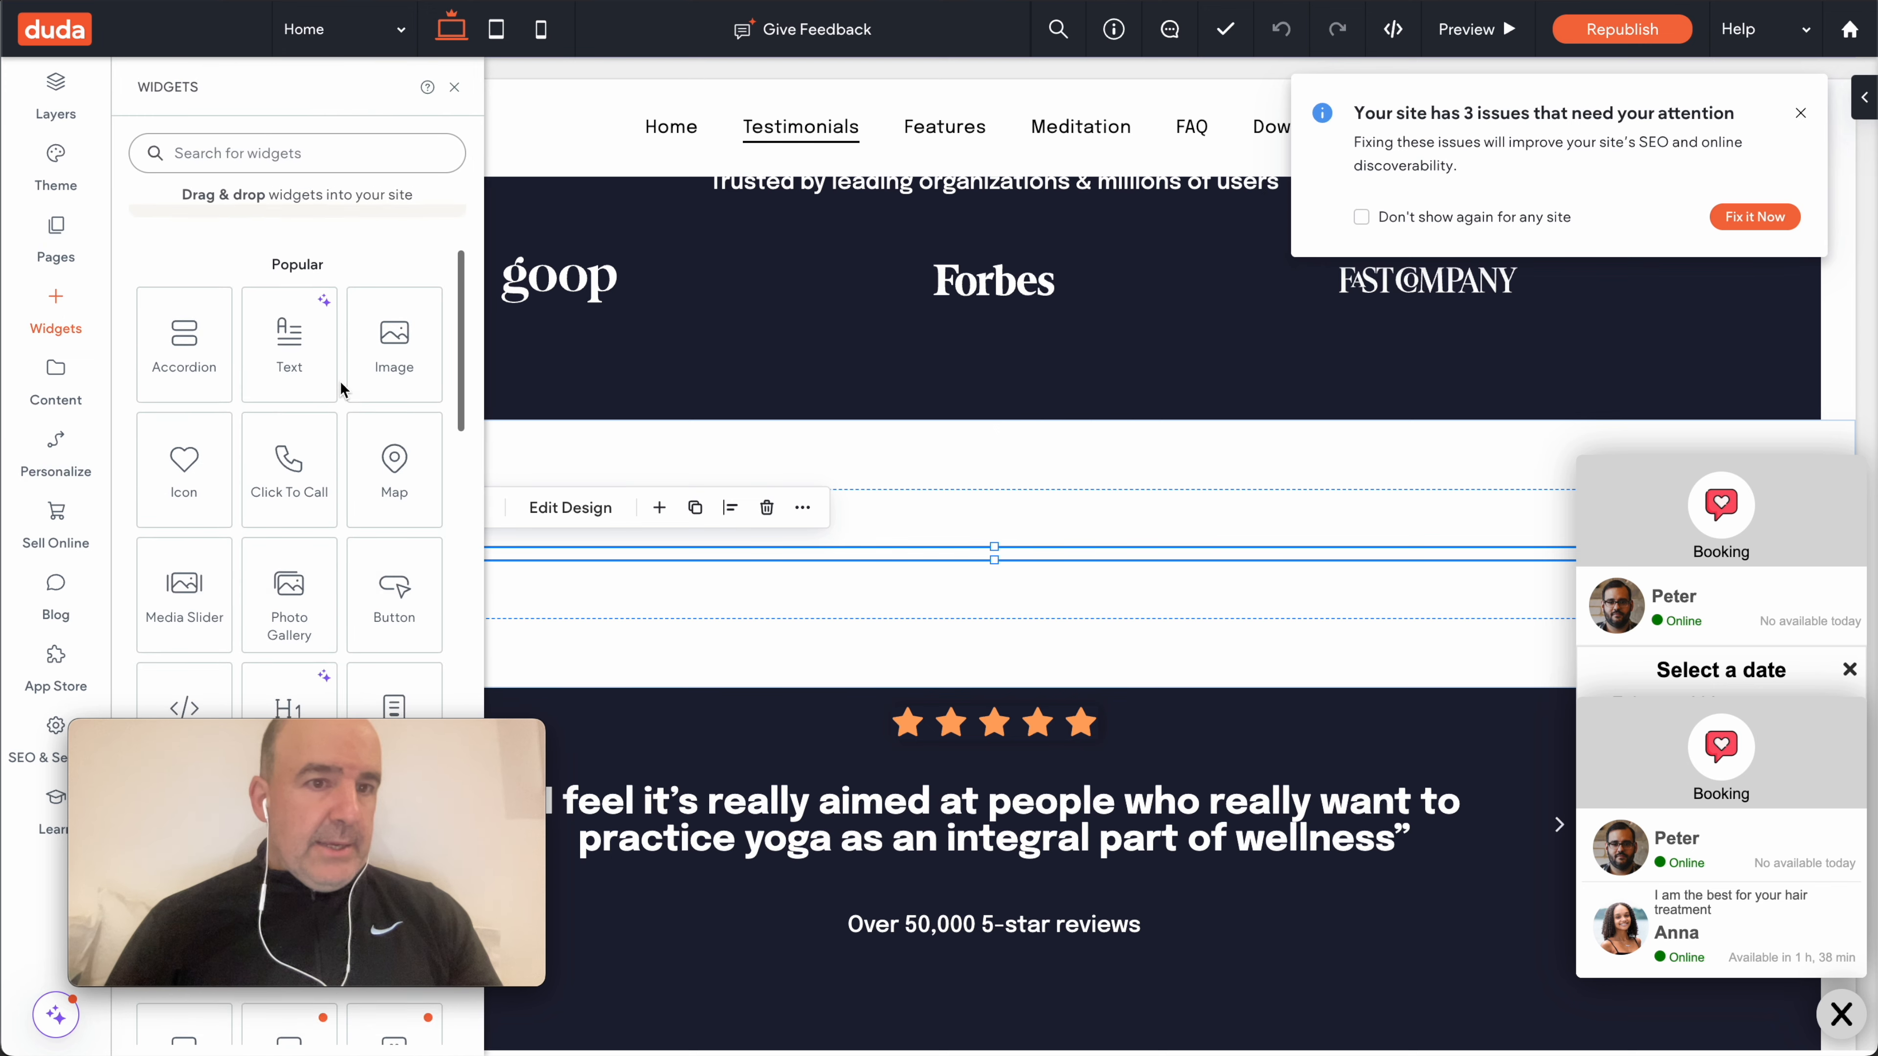
click(230, 155)
text(contact)
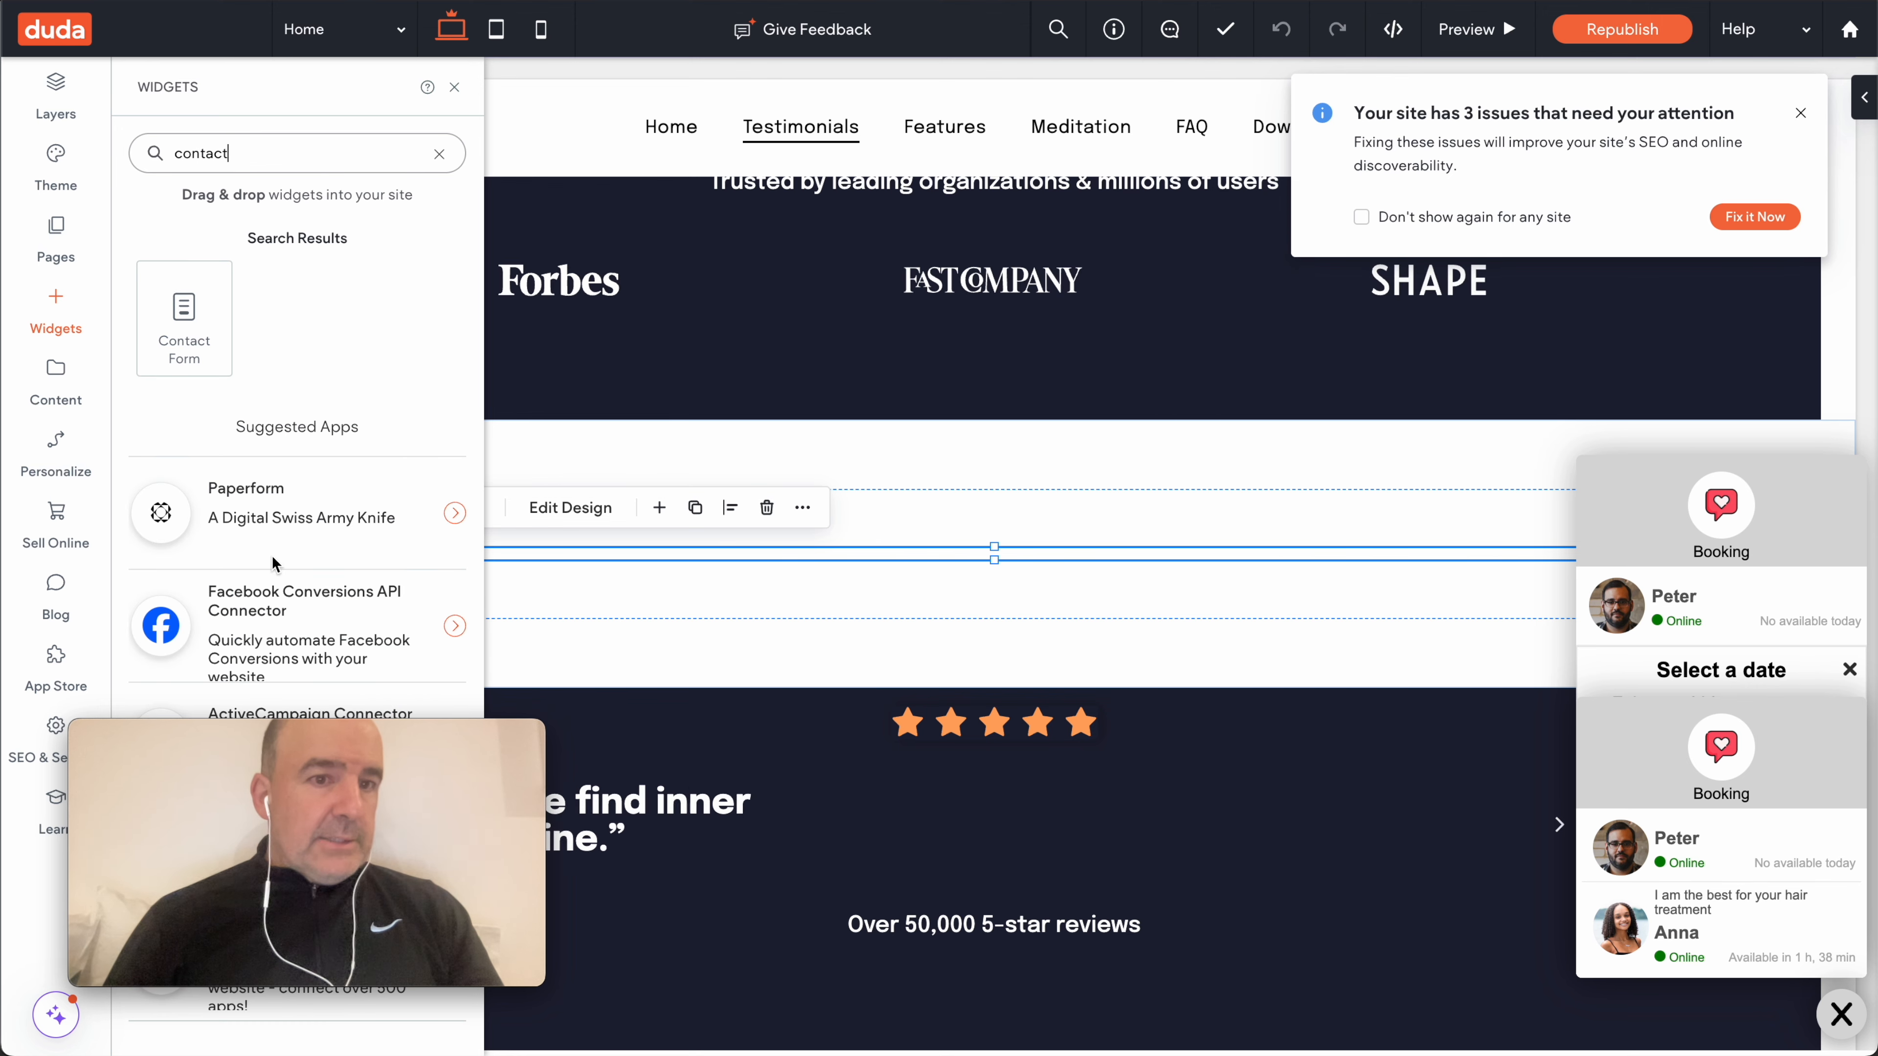
drag(295, 732, 273, 774)
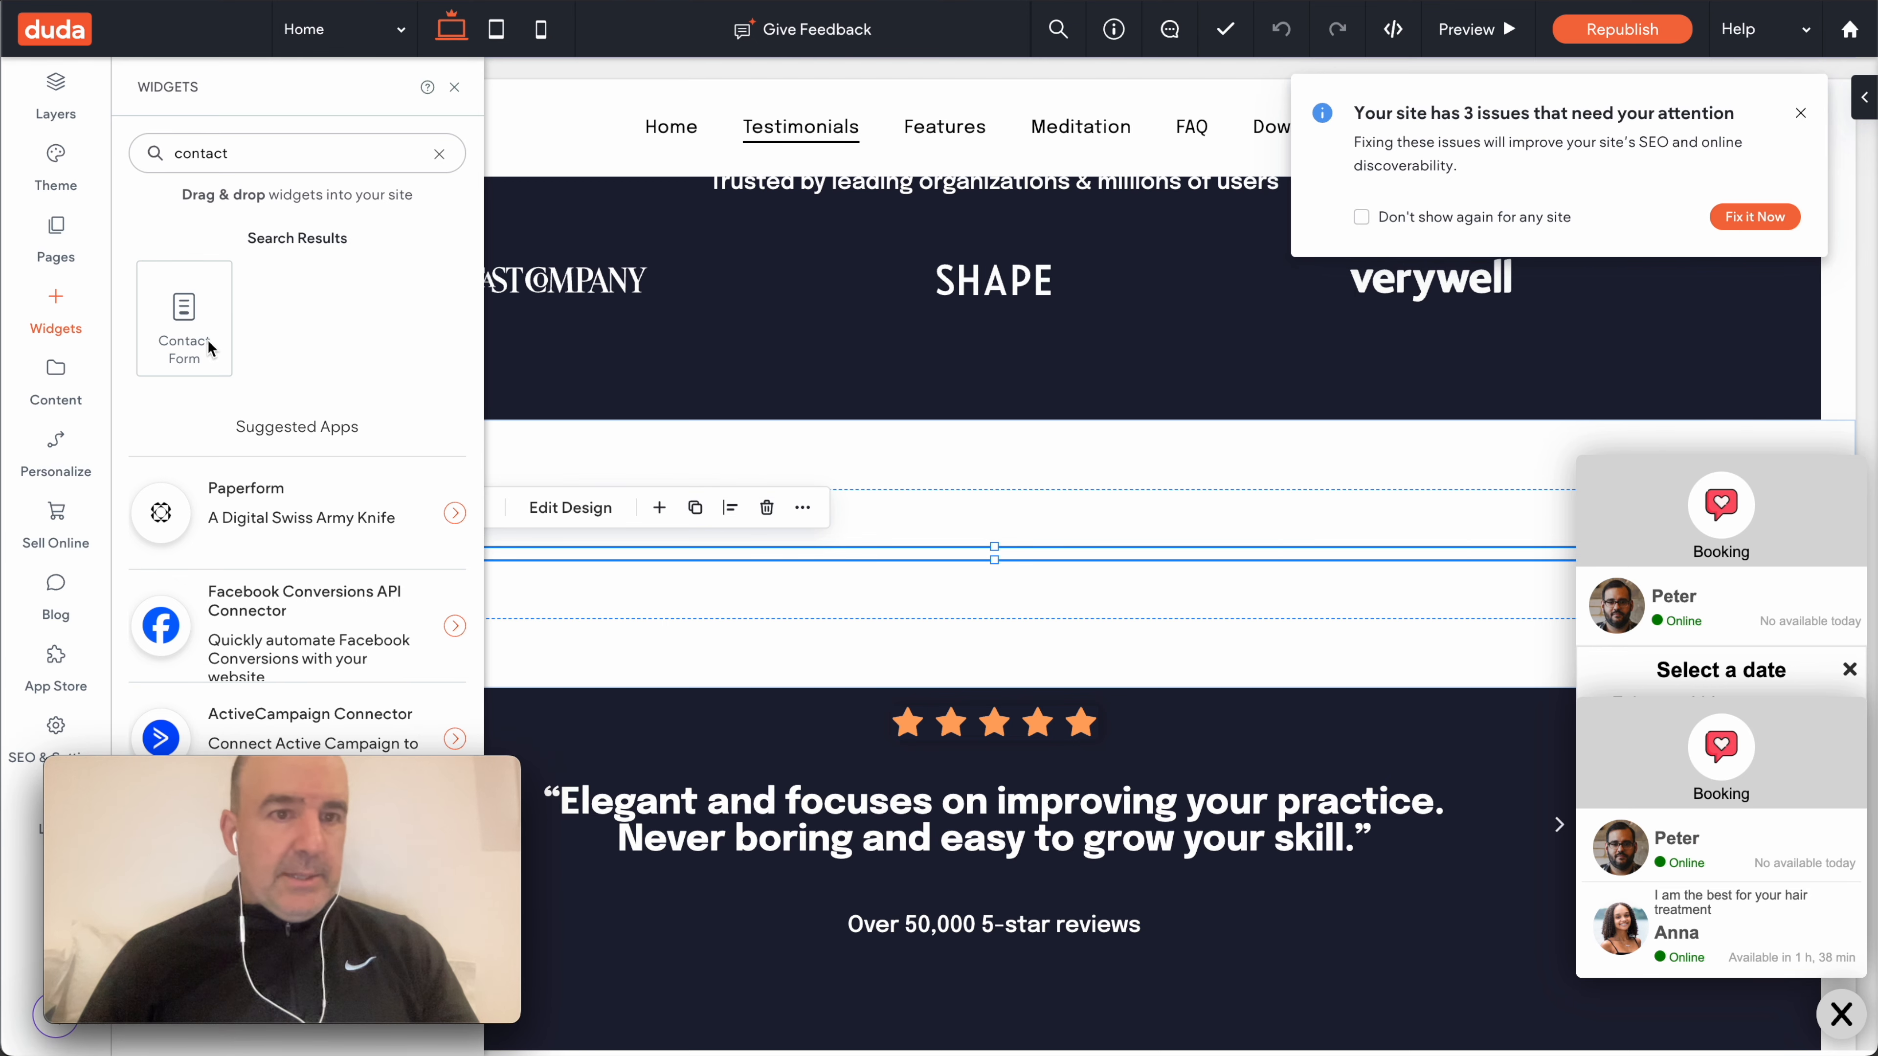
drag(206, 347, 941, 634)
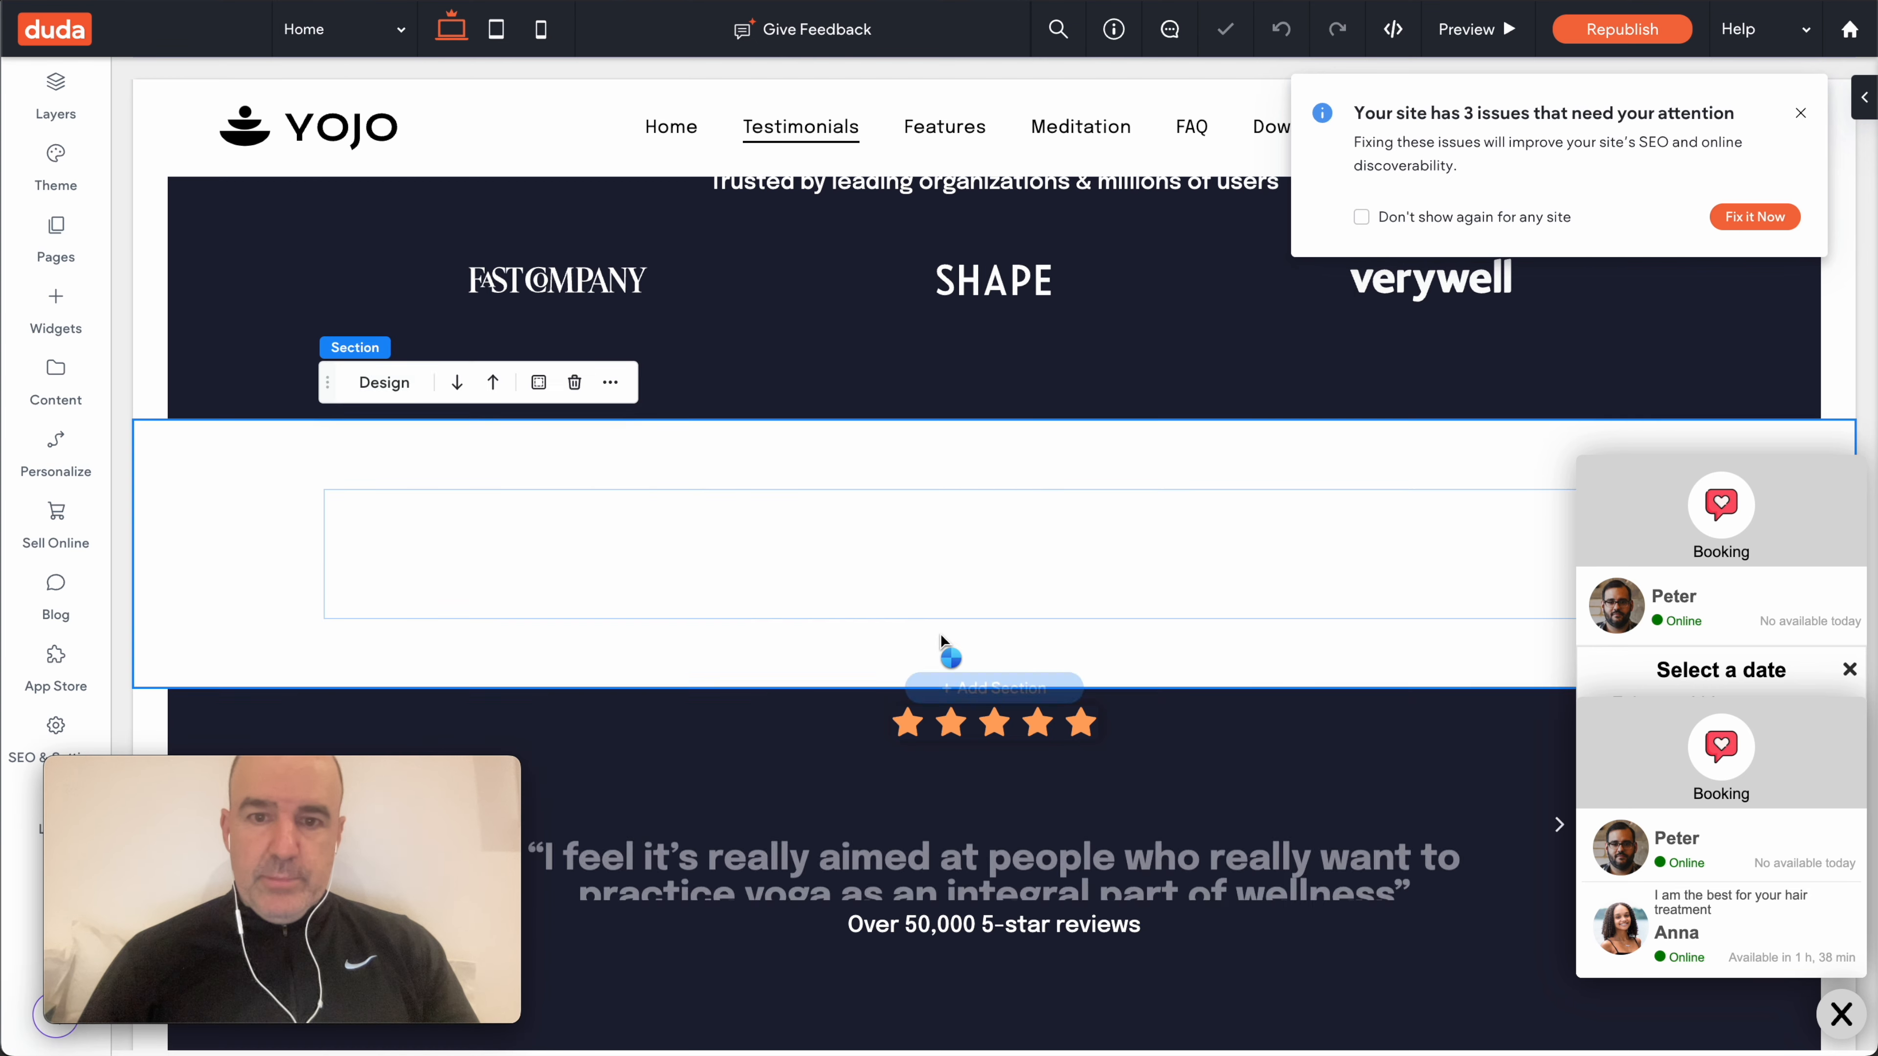
scroll(942, 634, down, 3)
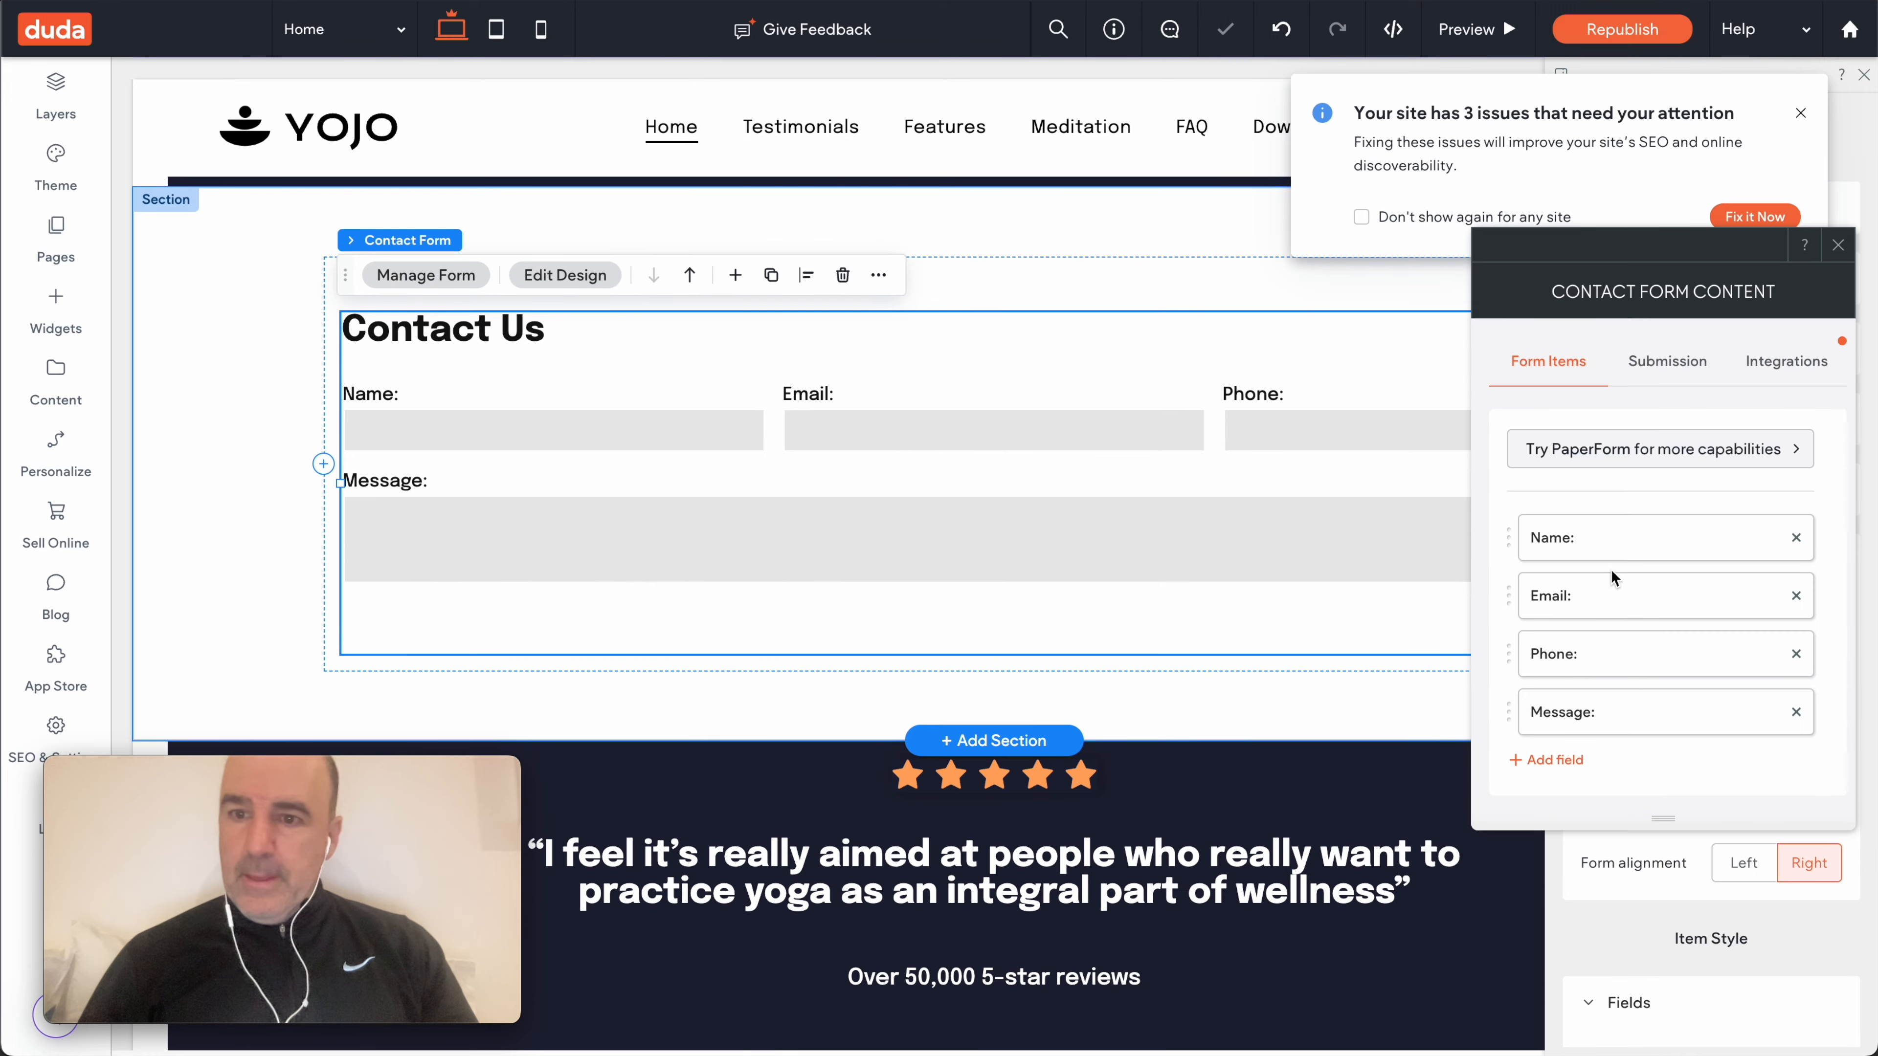
- Inspect the Phone field's settings on the contact form, then close the form settings
scroll(1638, 553, down, 1)
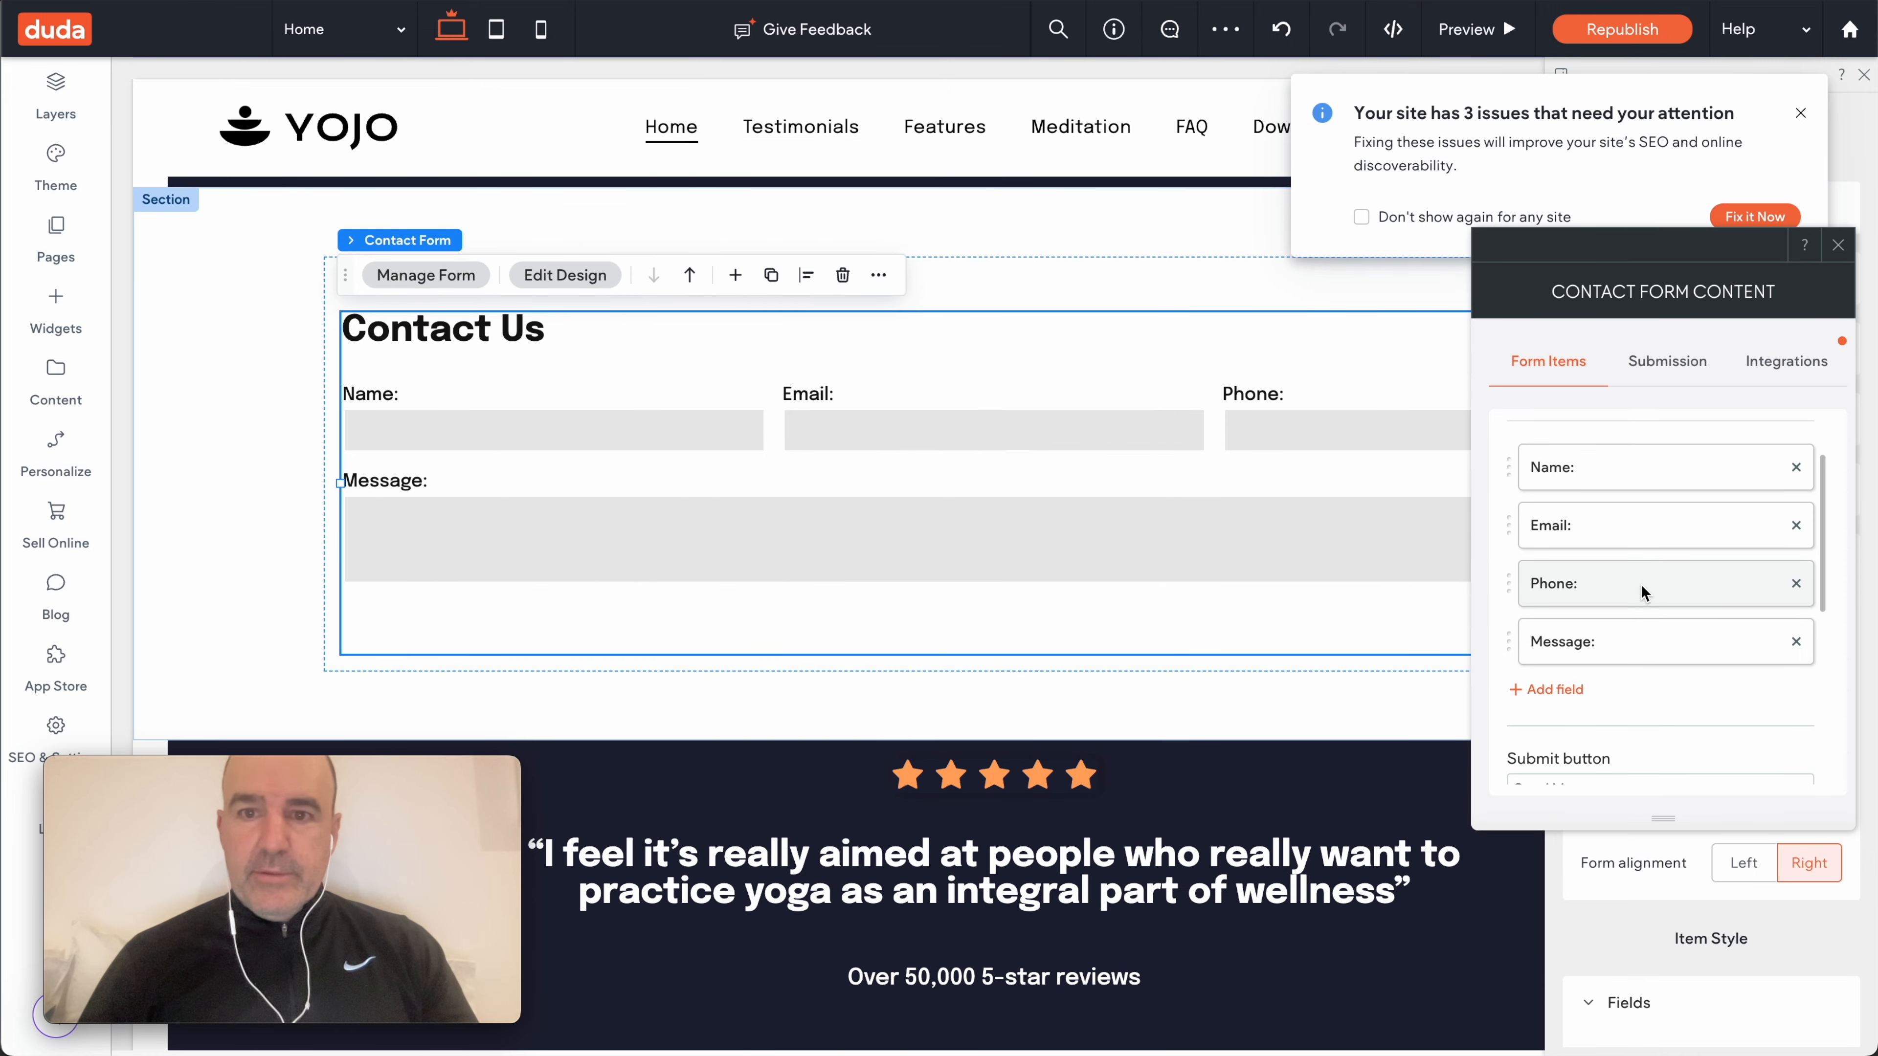
click(1645, 574)
scroll(1627, 602, down, 3)
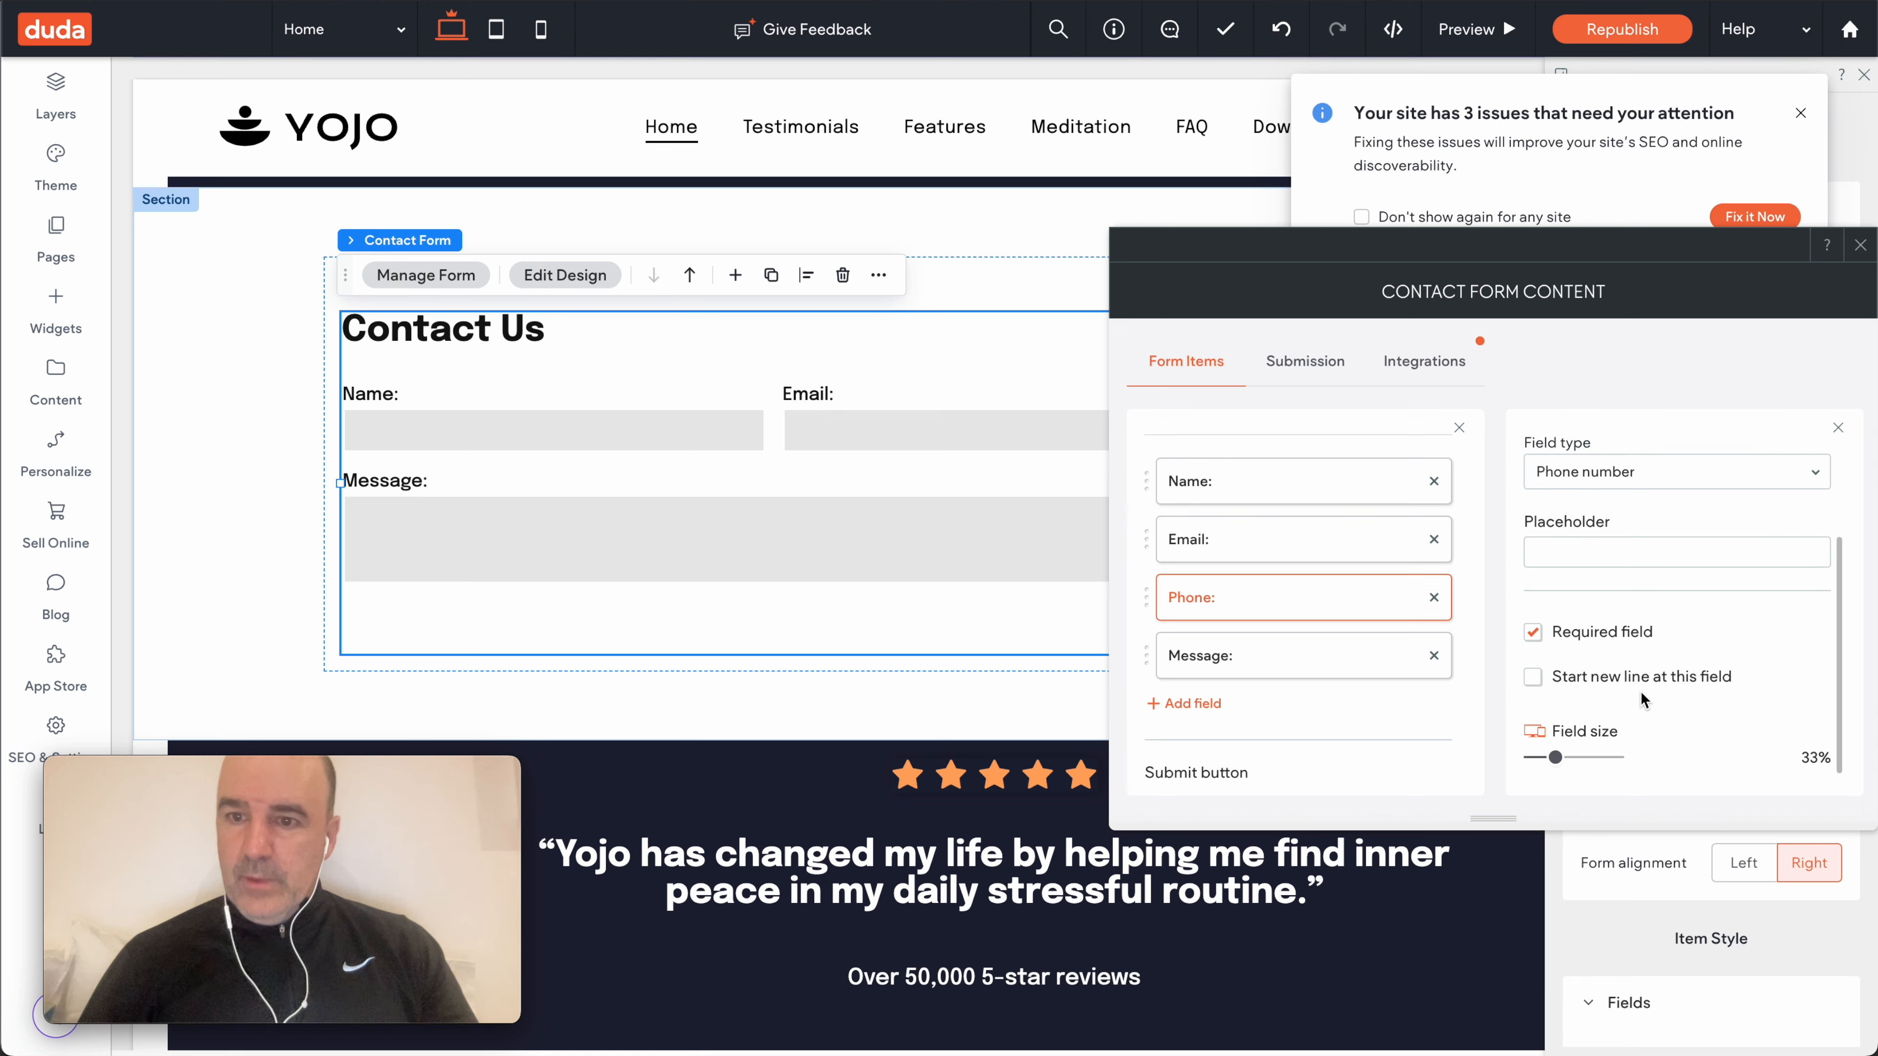
scroll(1612, 723, up, 3)
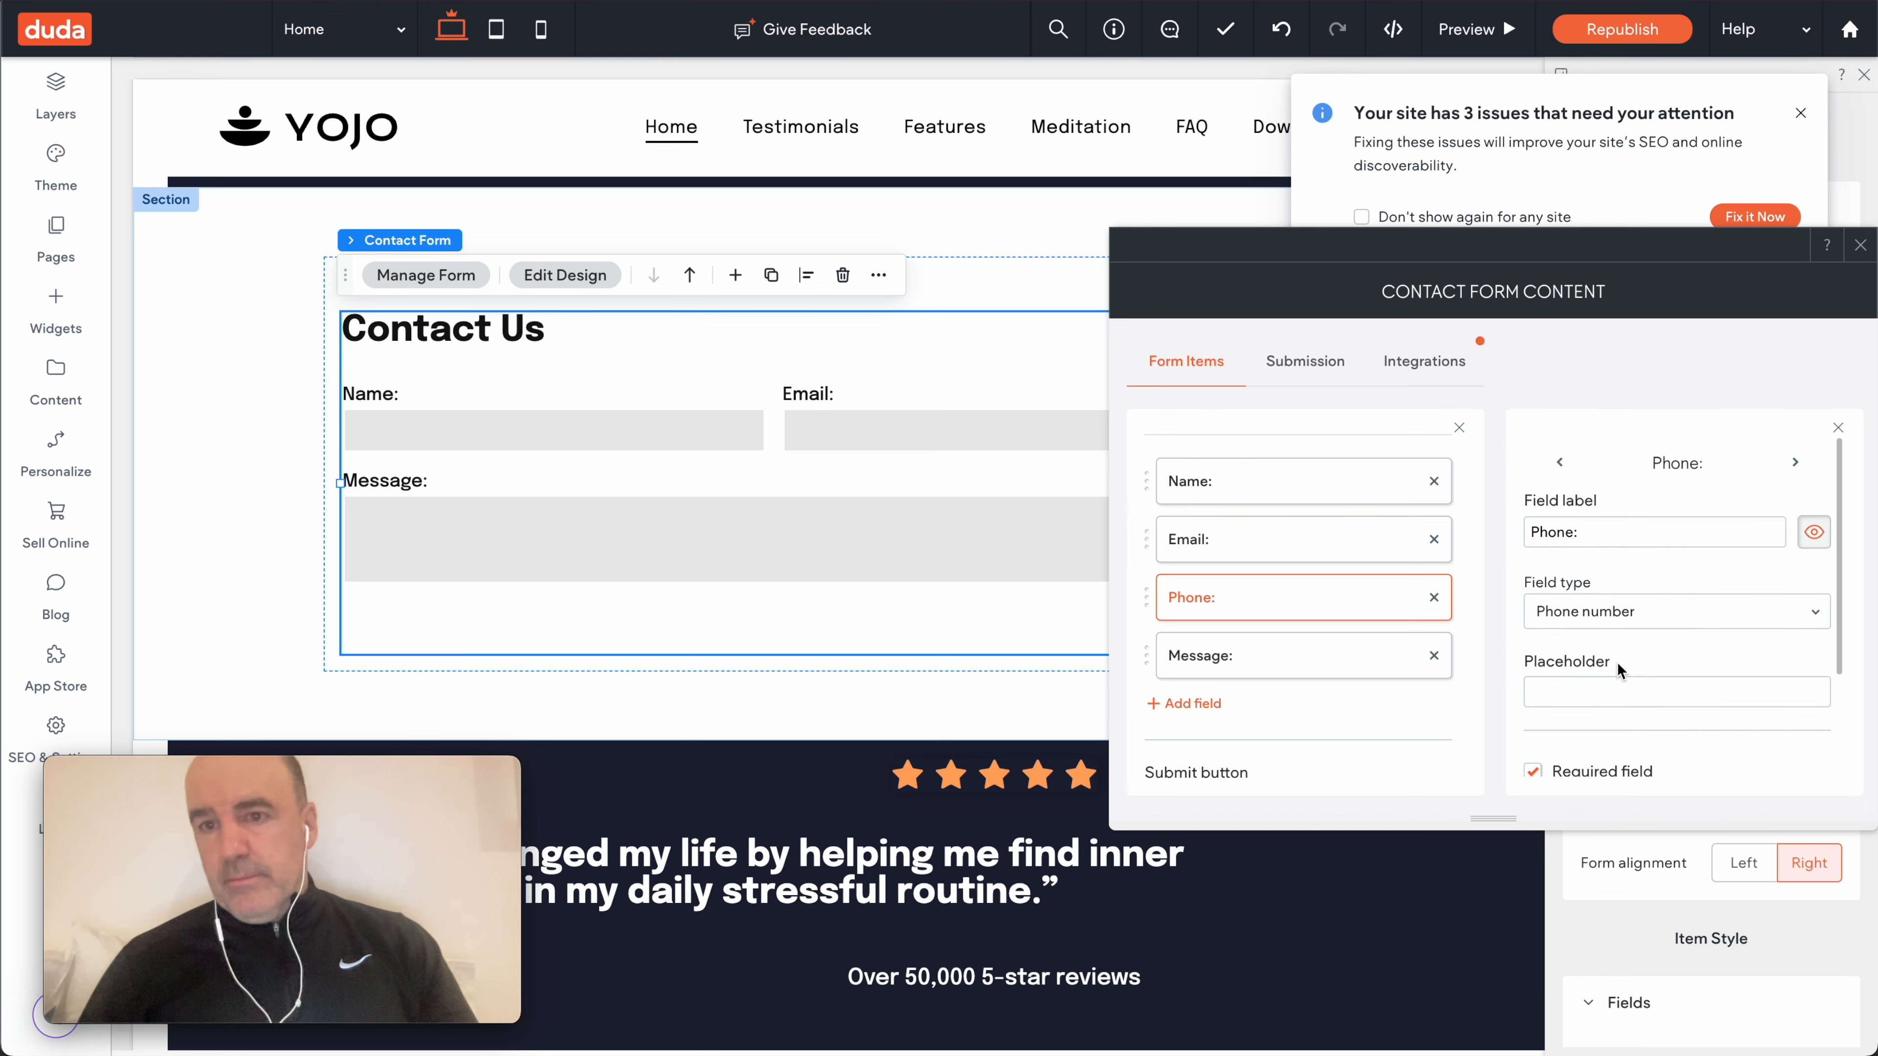
click(1838, 428)
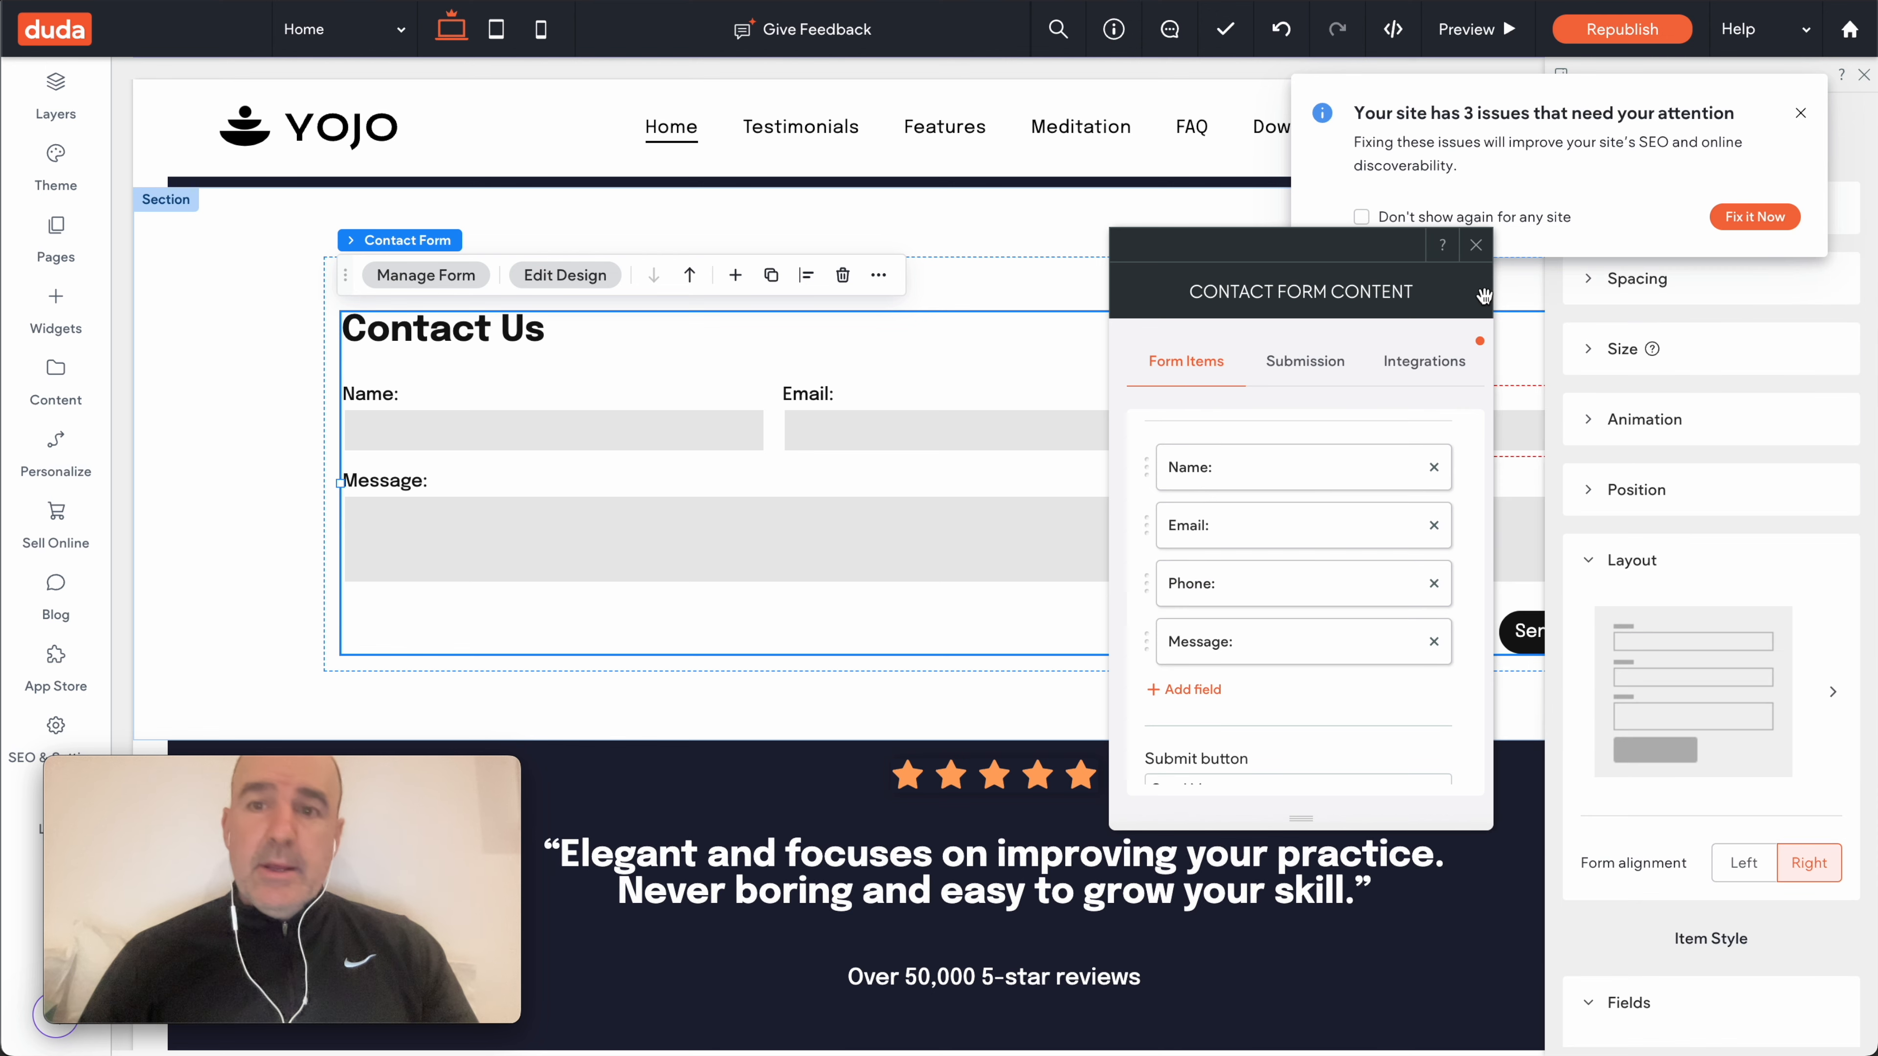
click(1476, 245)
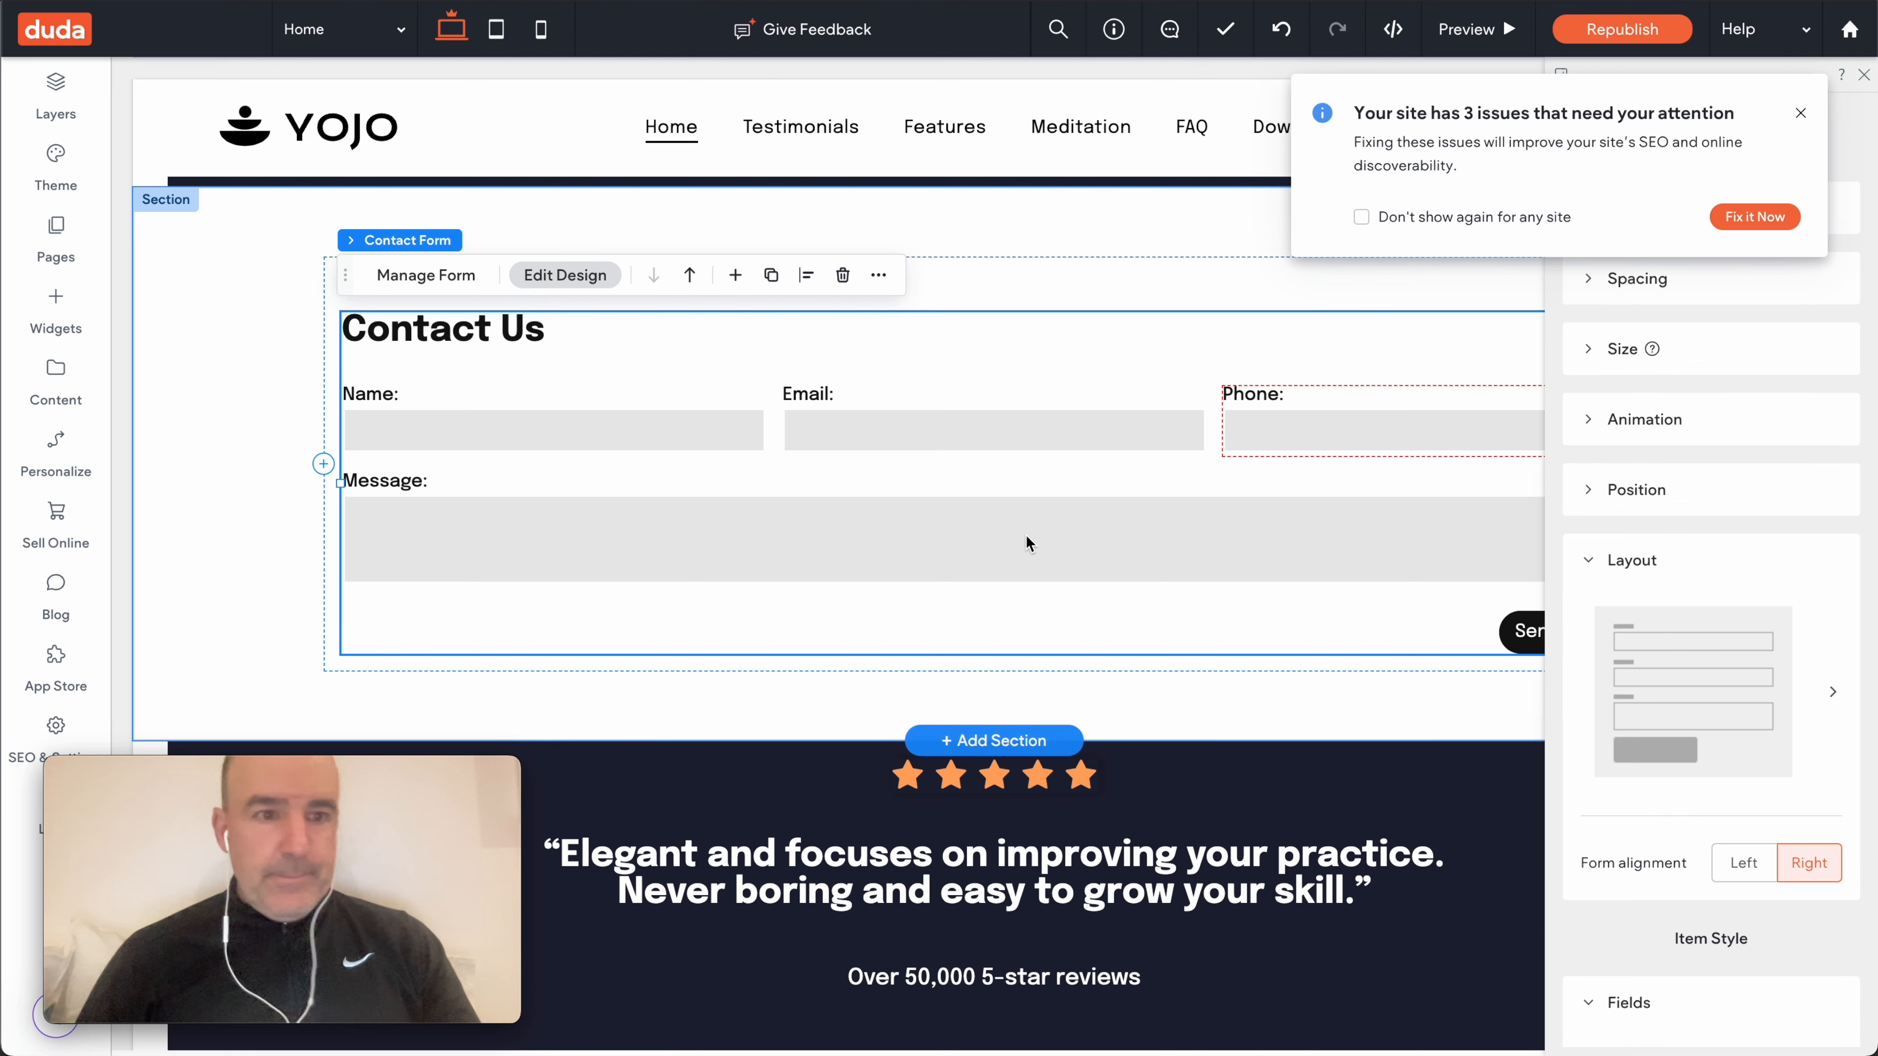
- Add a Text-type 'New Field' below Message, then reopen the form settings at Submission
click(426, 274)
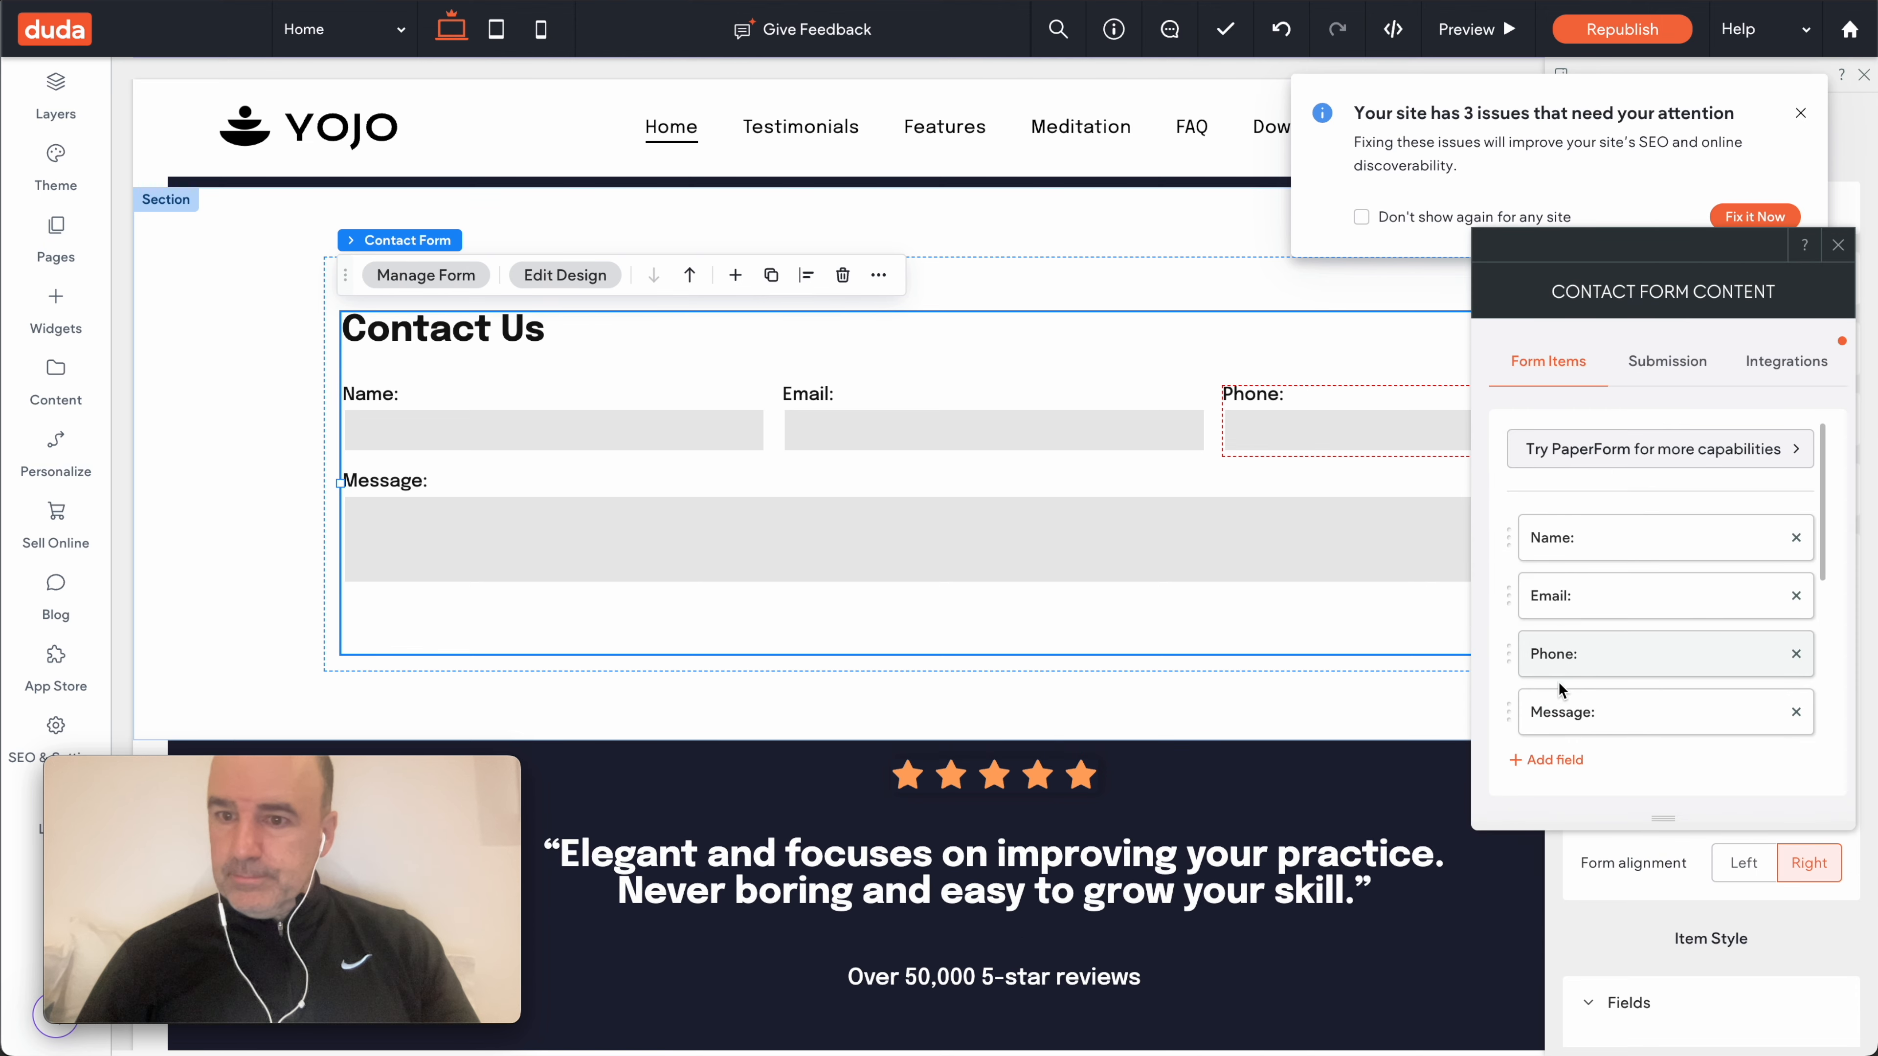
click(1548, 760)
scroll(1613, 563, down, 2)
click(1614, 496)
scroll(1634, 599, down, 3)
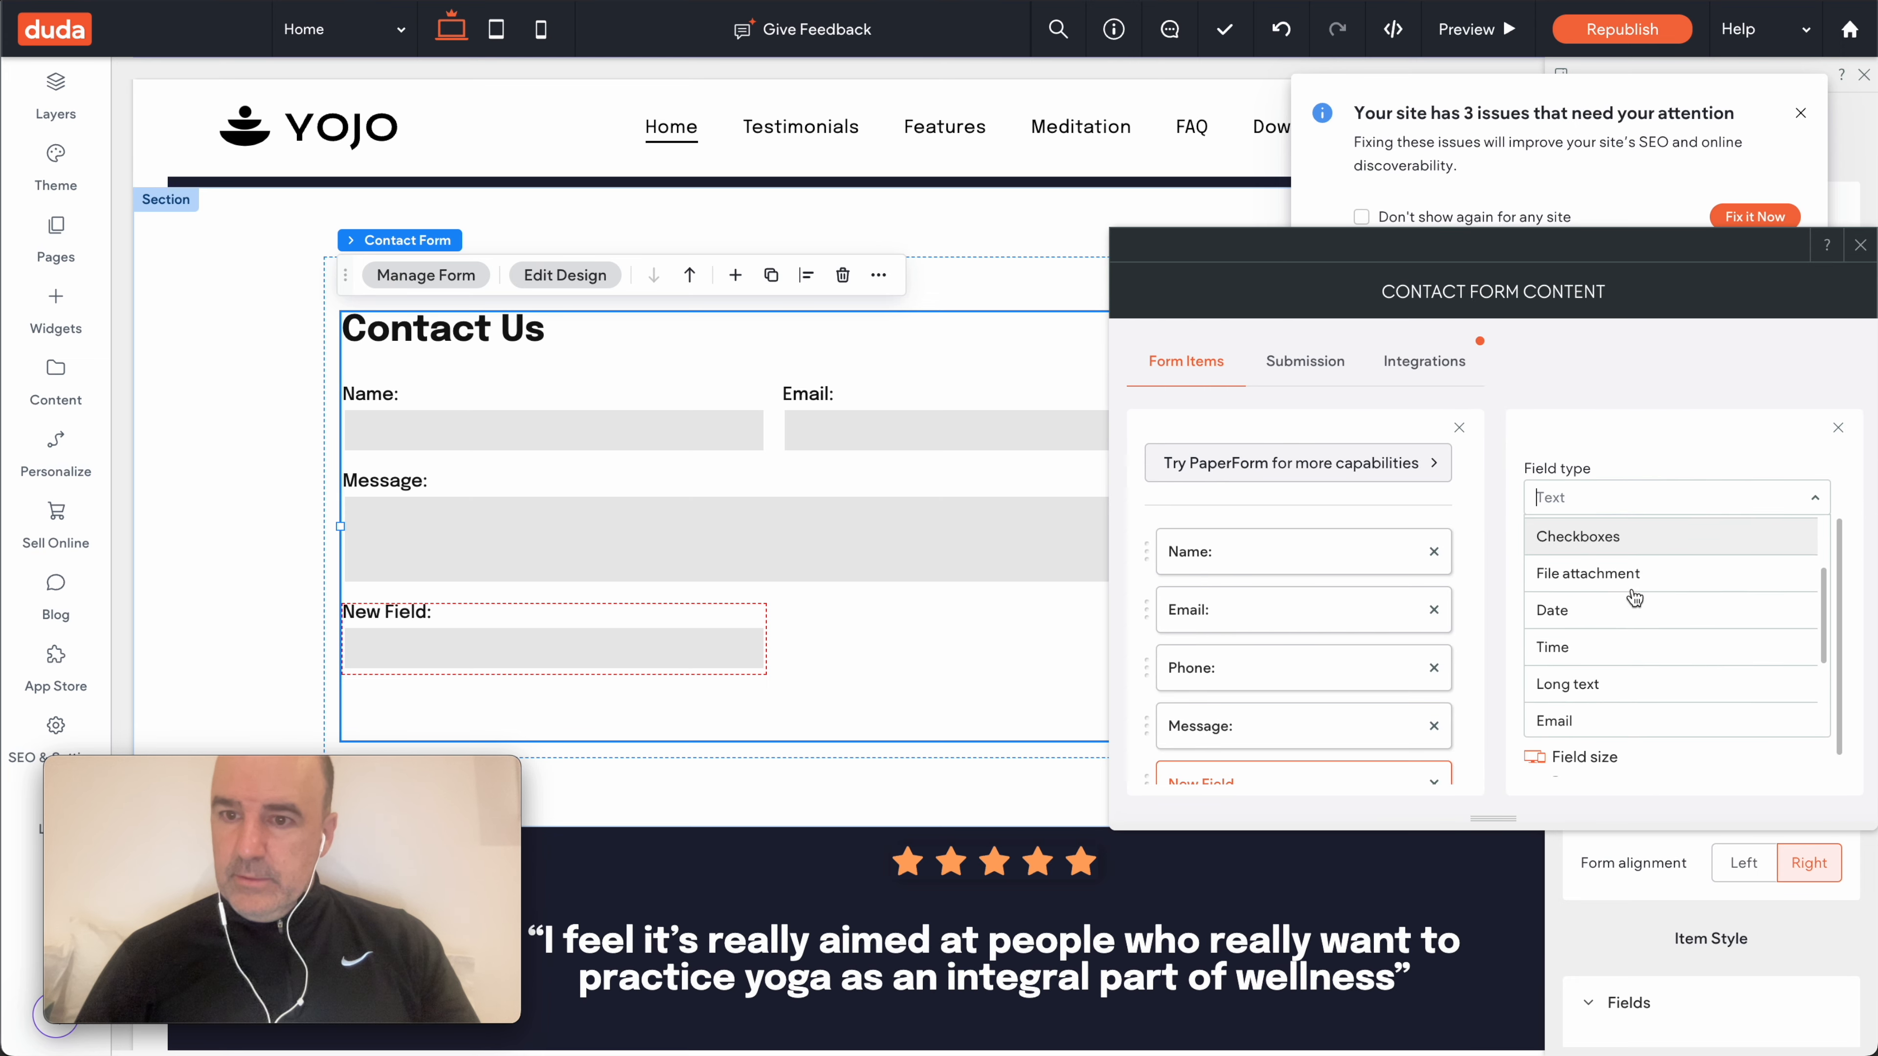
scroll(1634, 599, down, 4)
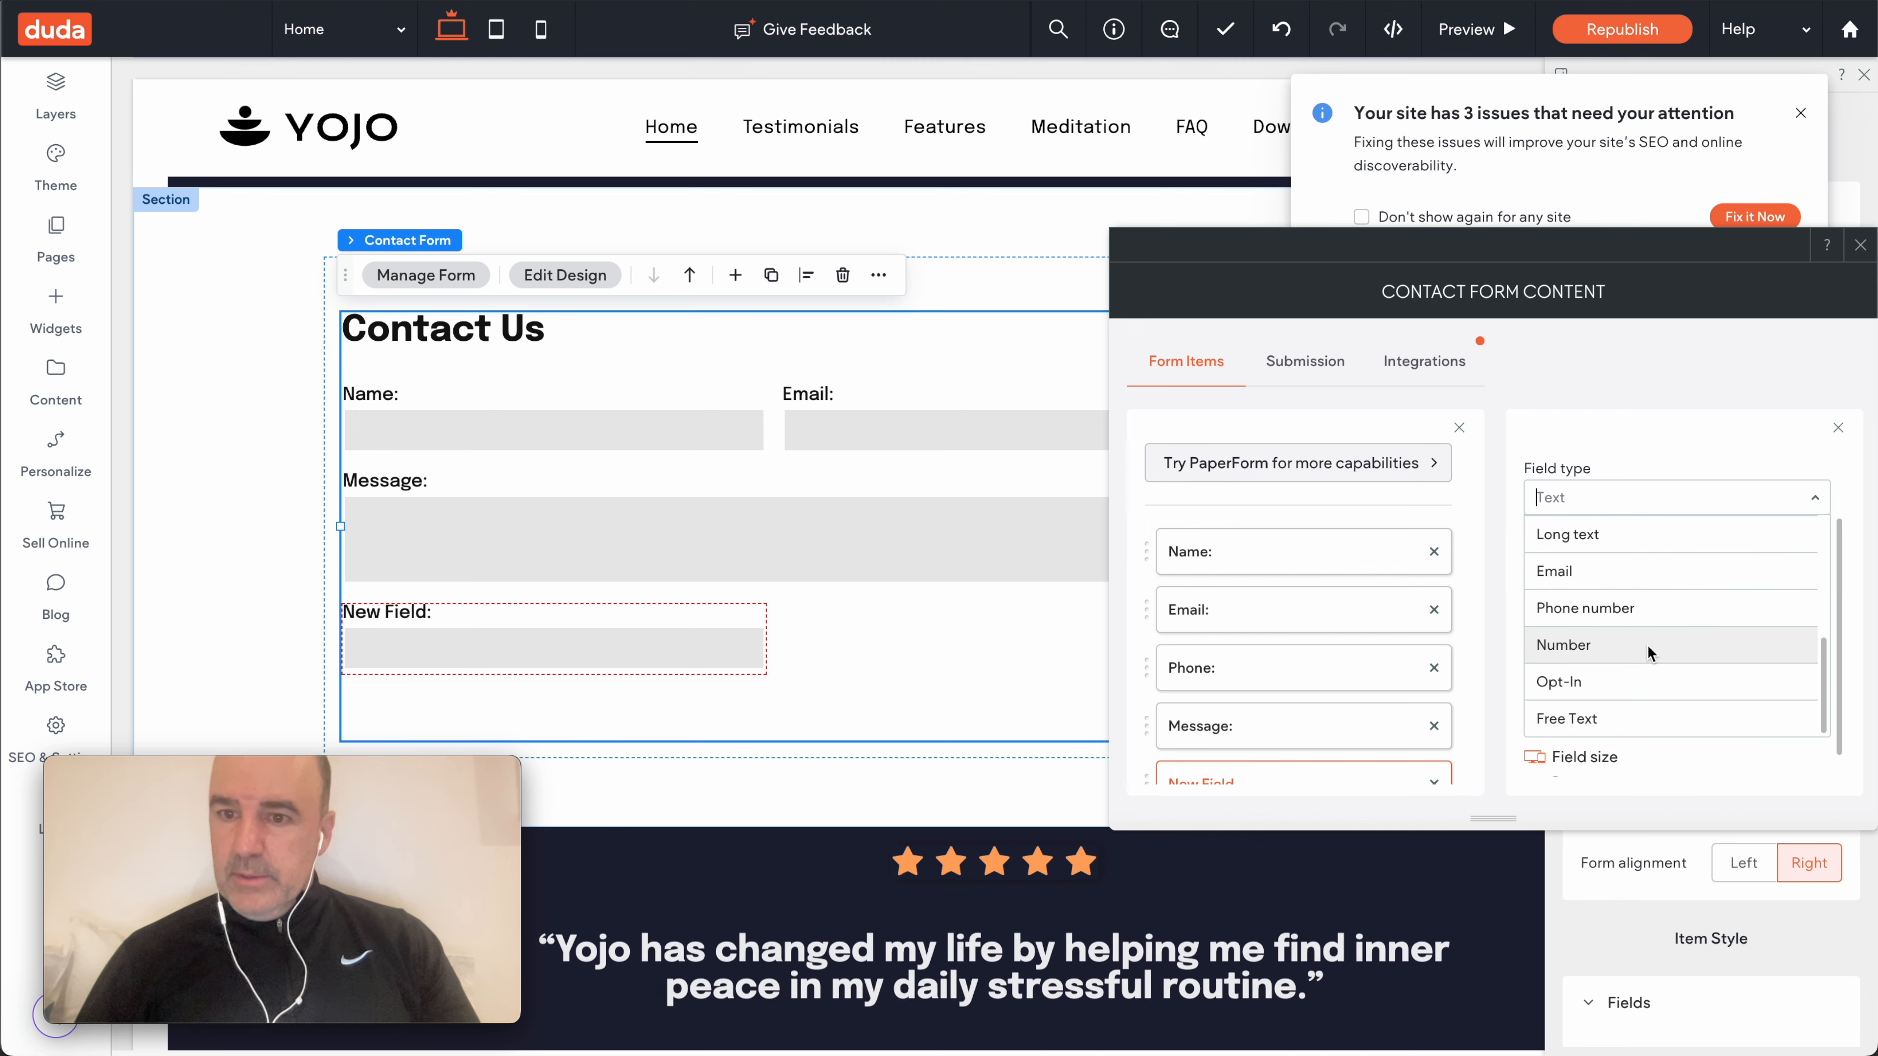
scroll(1646, 624, up, 1)
scroll(1645, 624, down, 1)
scroll(1646, 624, up, 3)
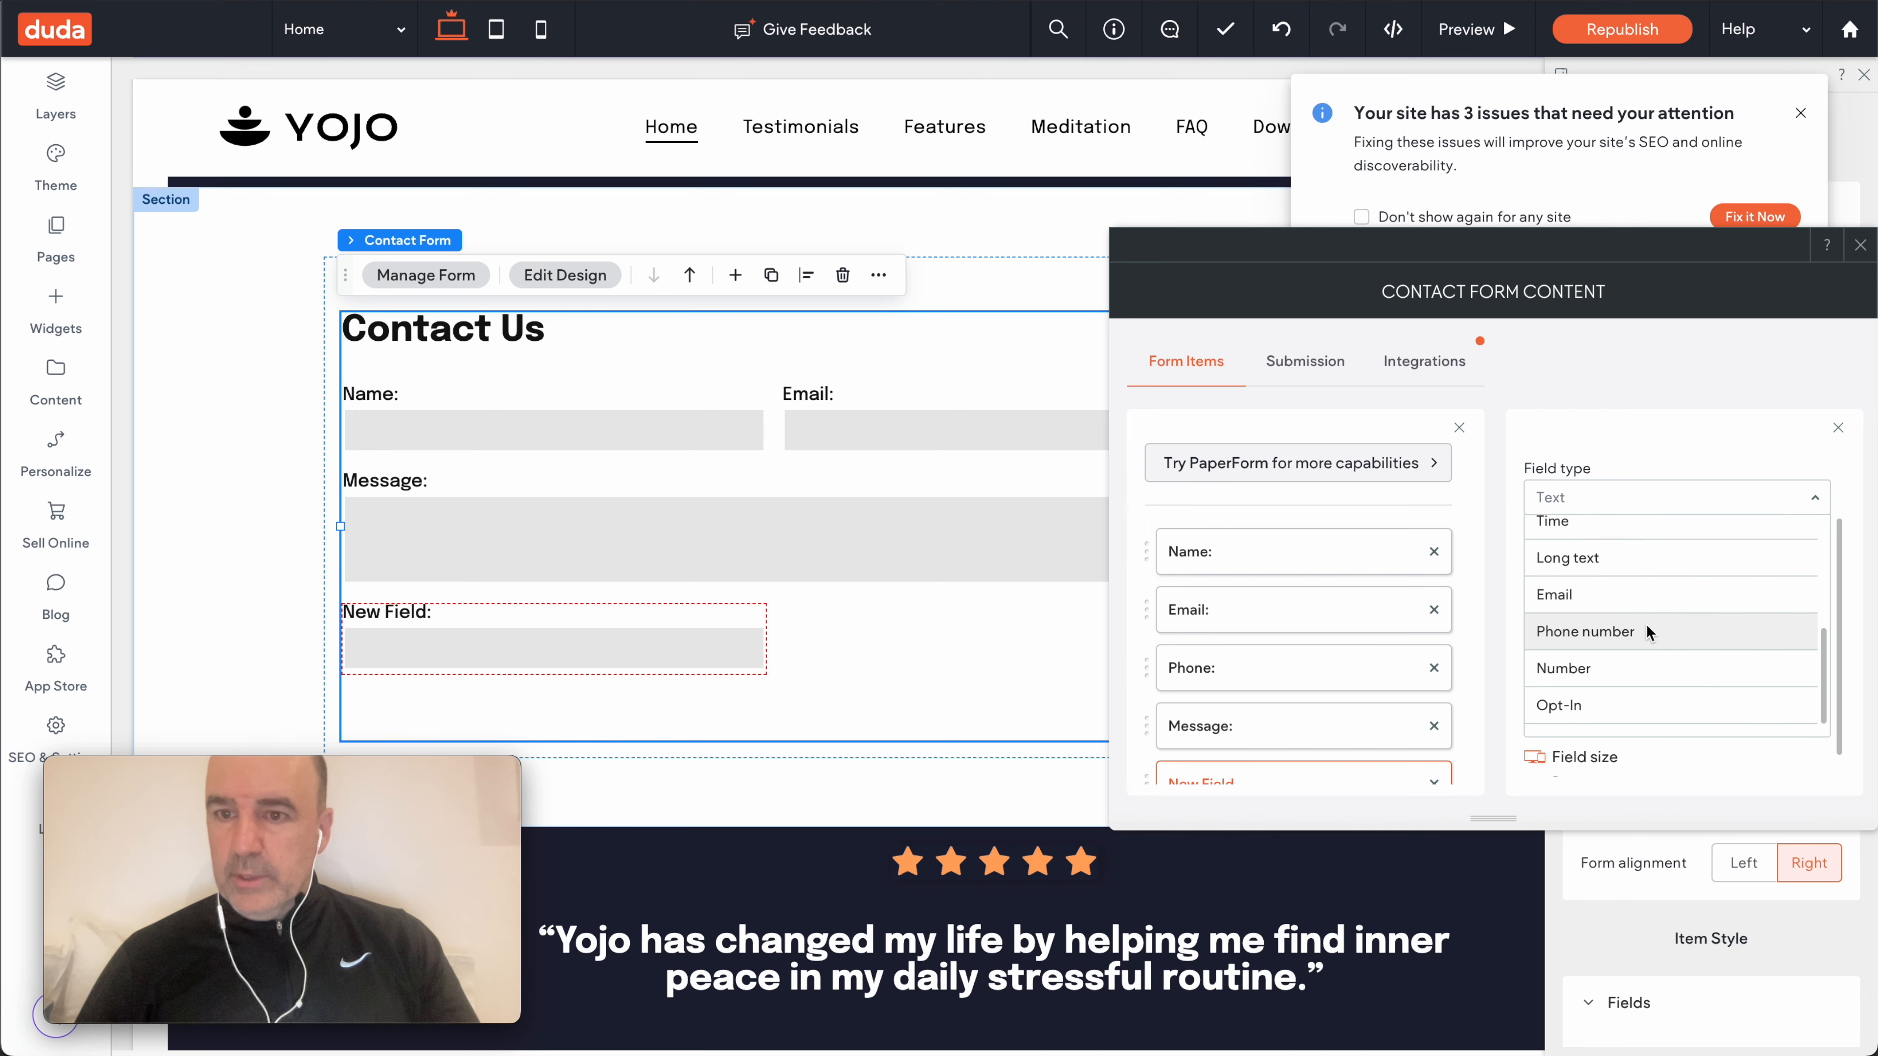
scroll(1646, 623, up, 4)
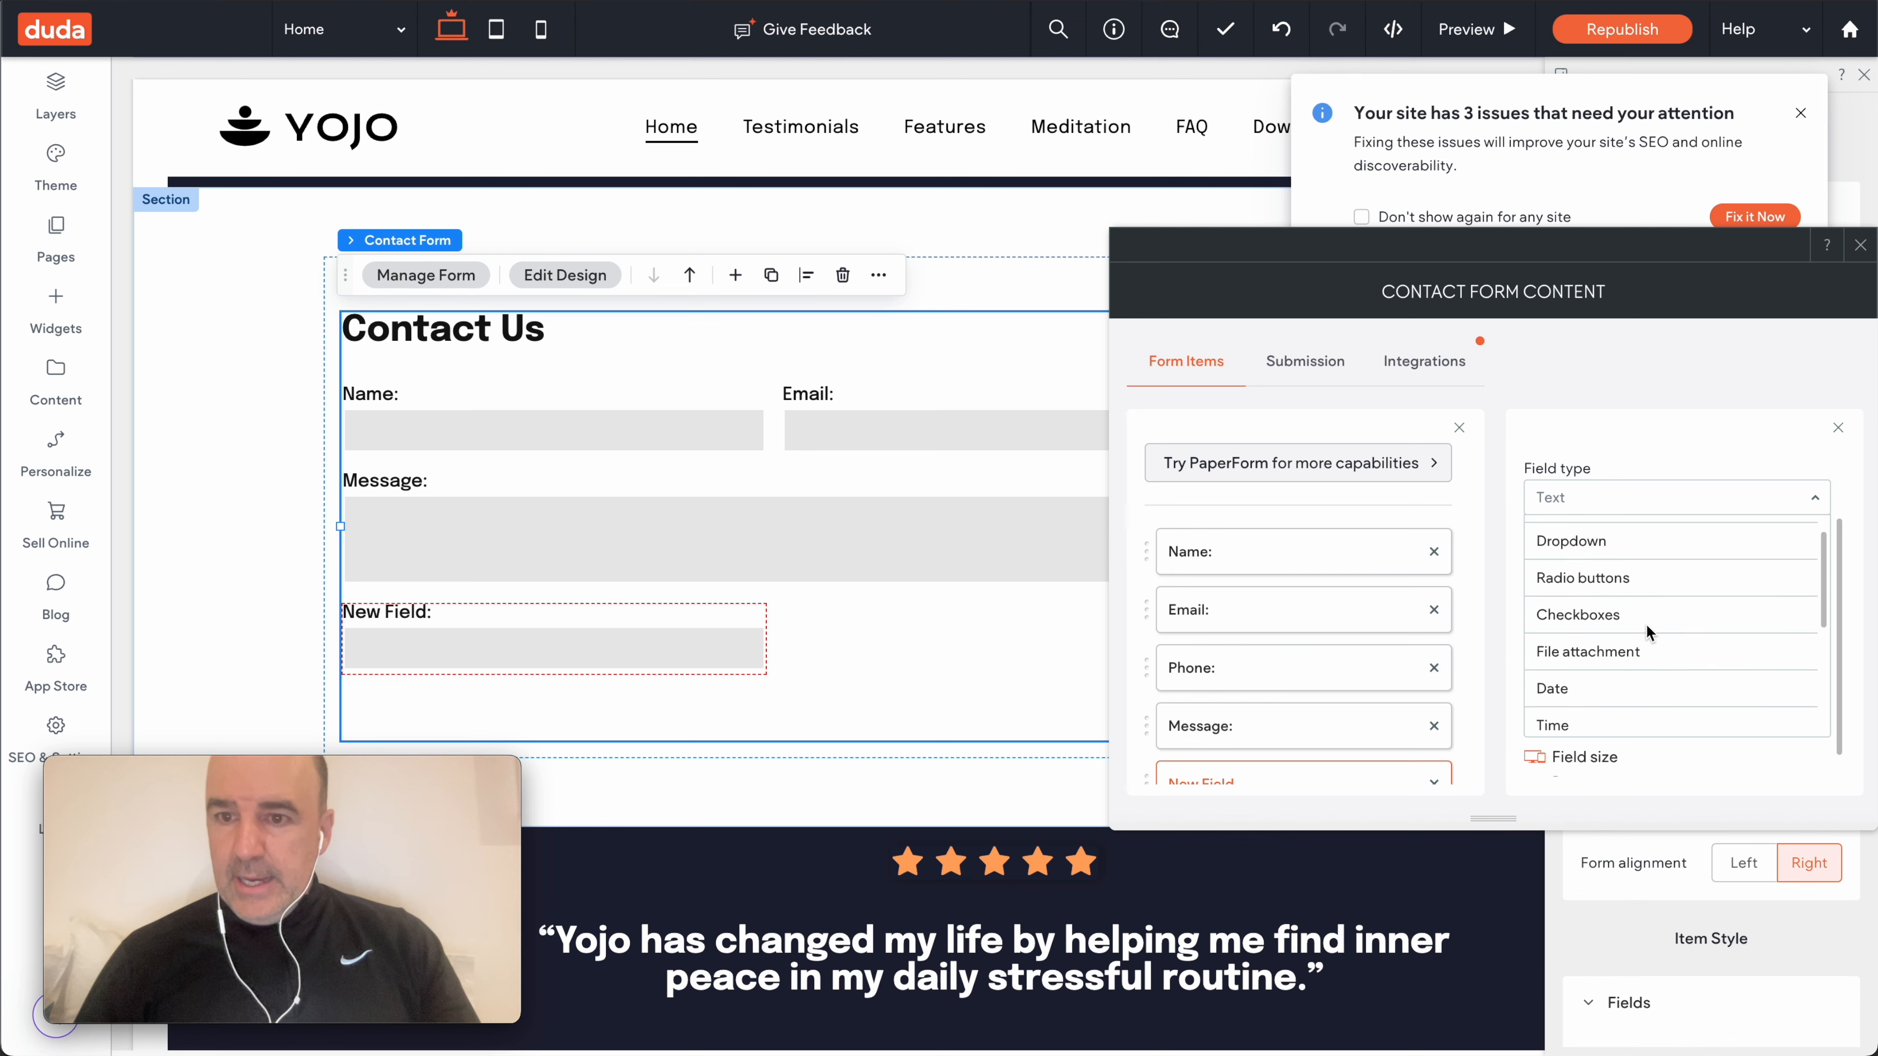
scroll(1645, 623, down, 6)
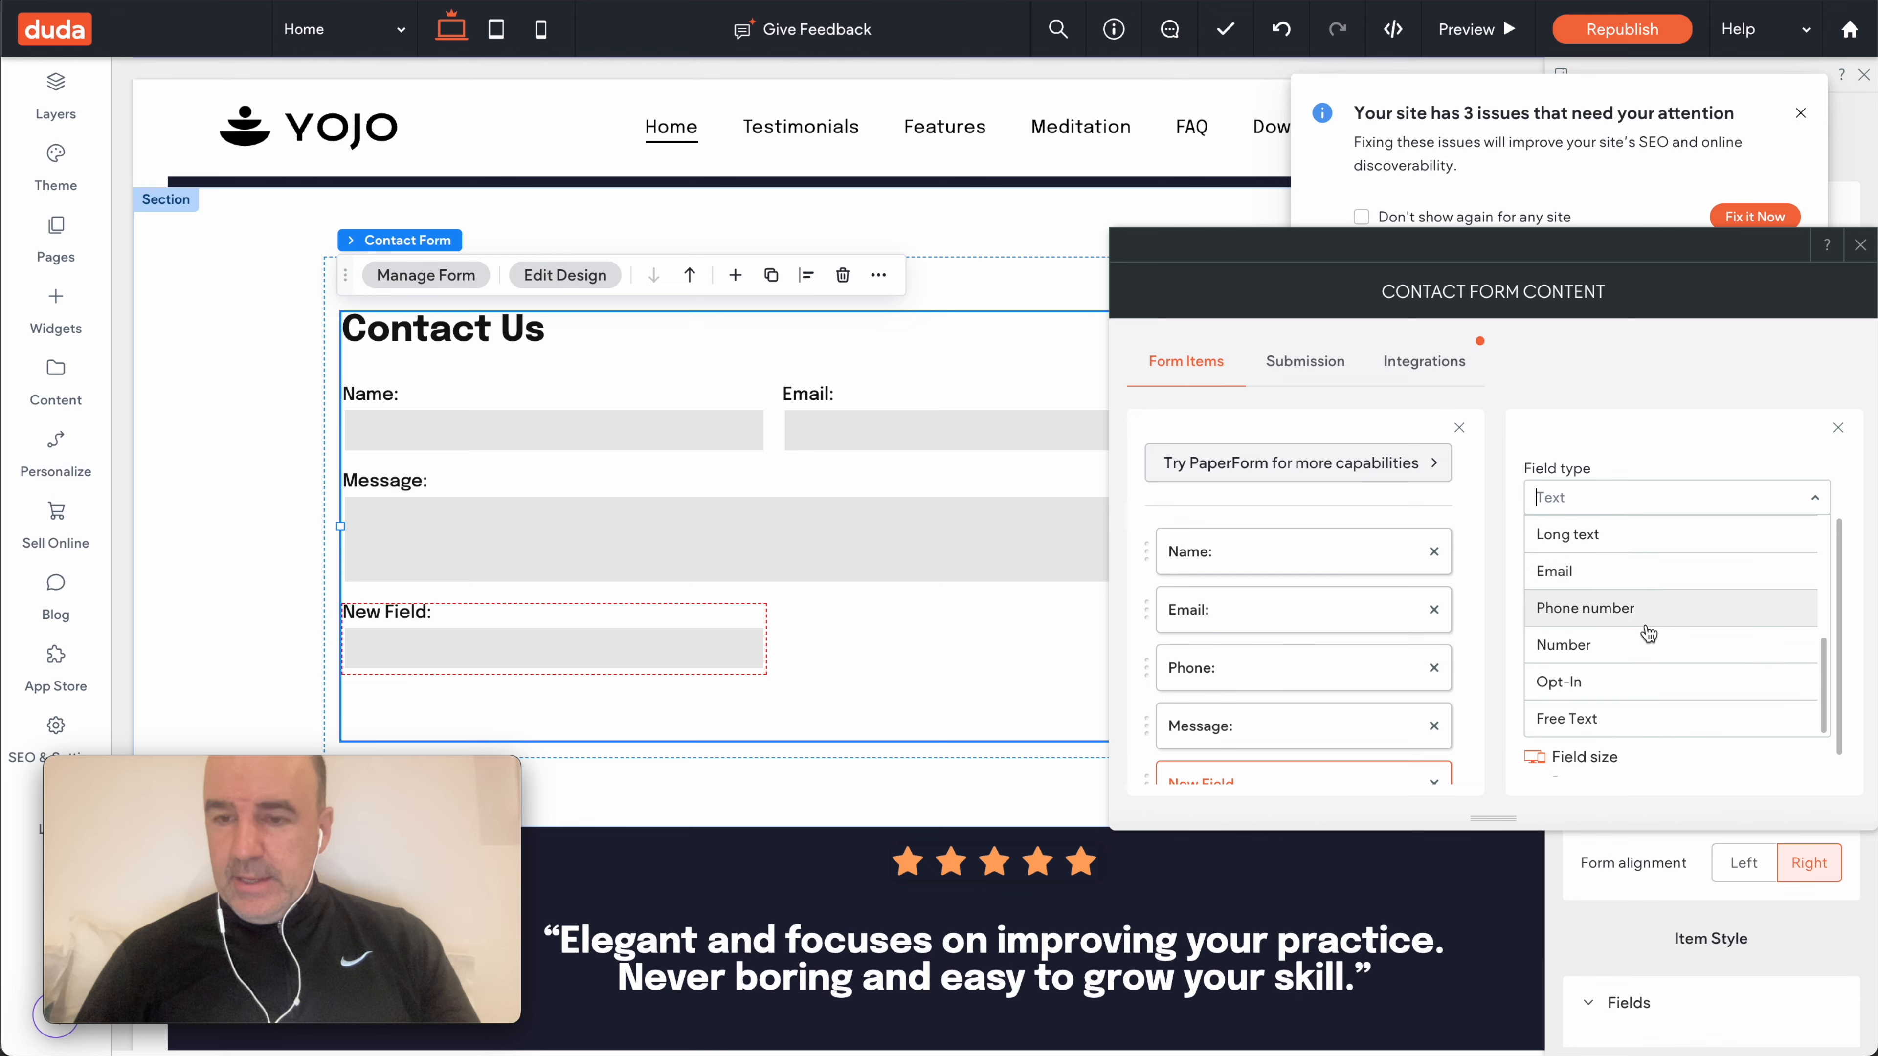
click(1687, 766)
click(1837, 428)
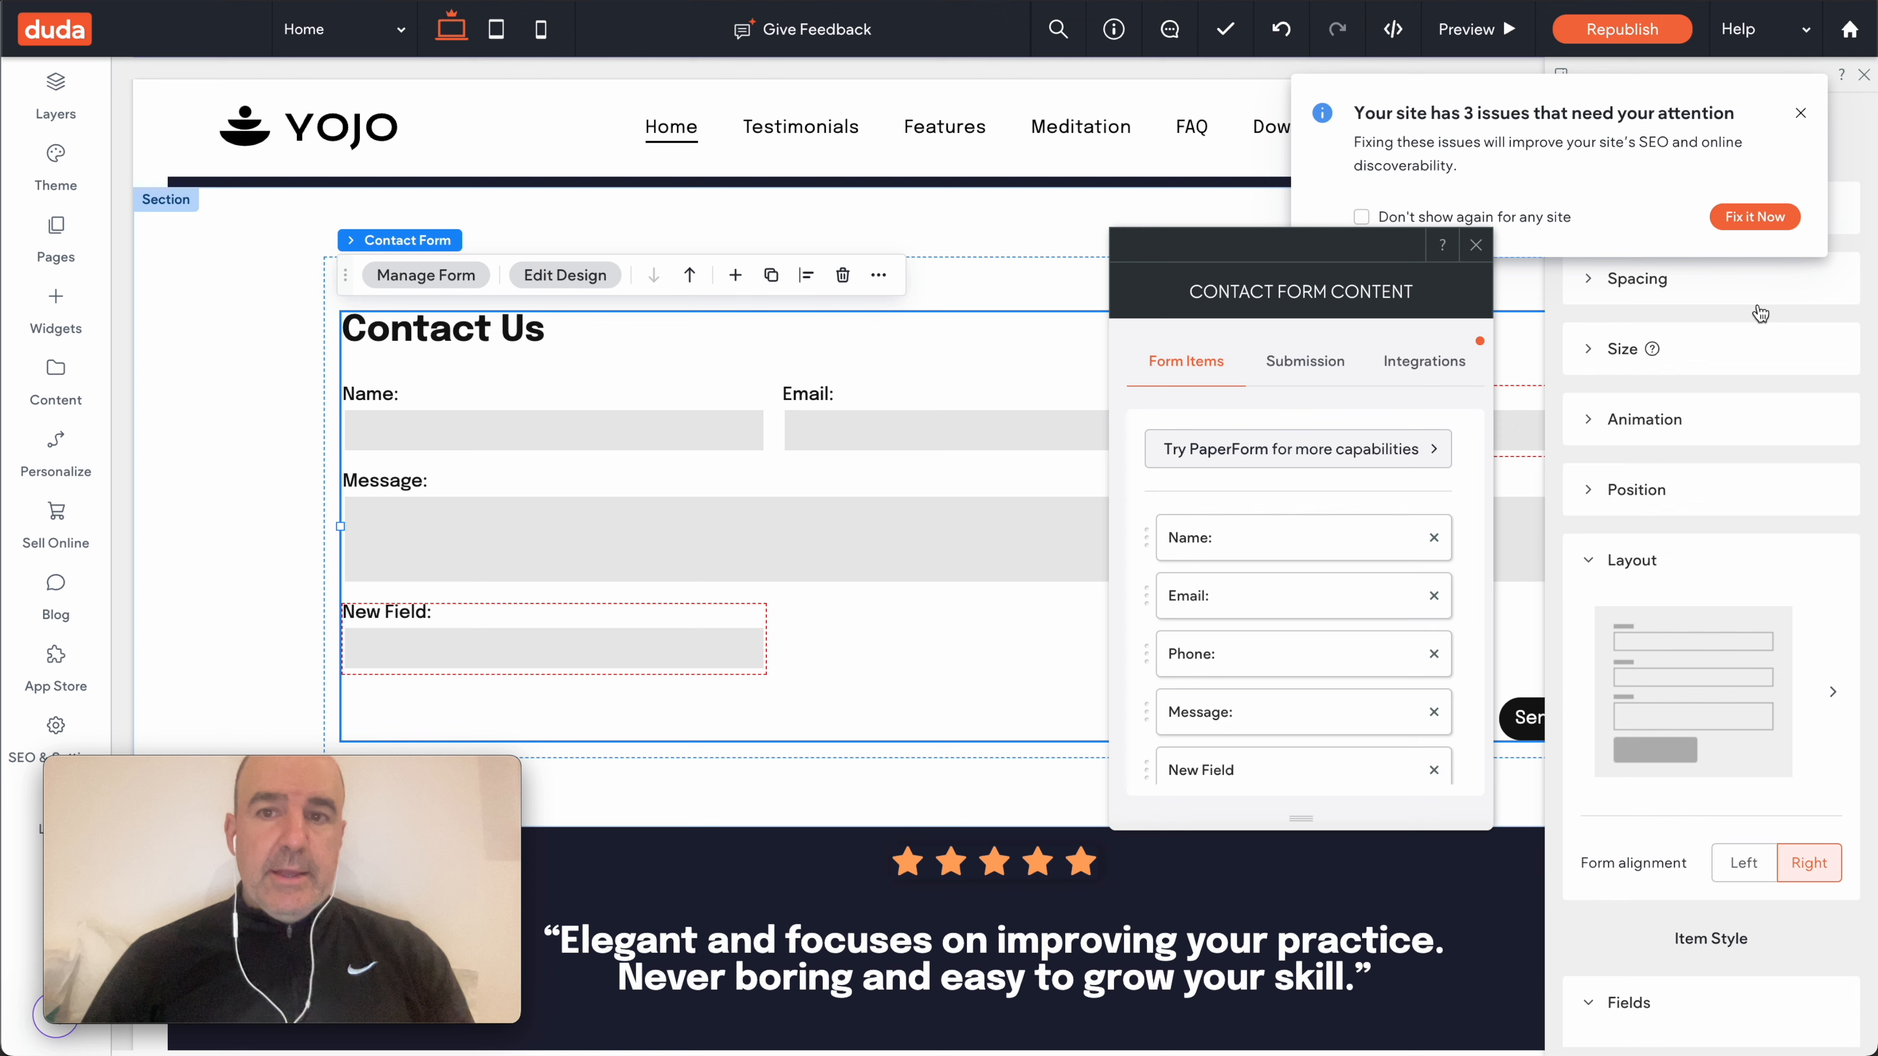
click(1482, 247)
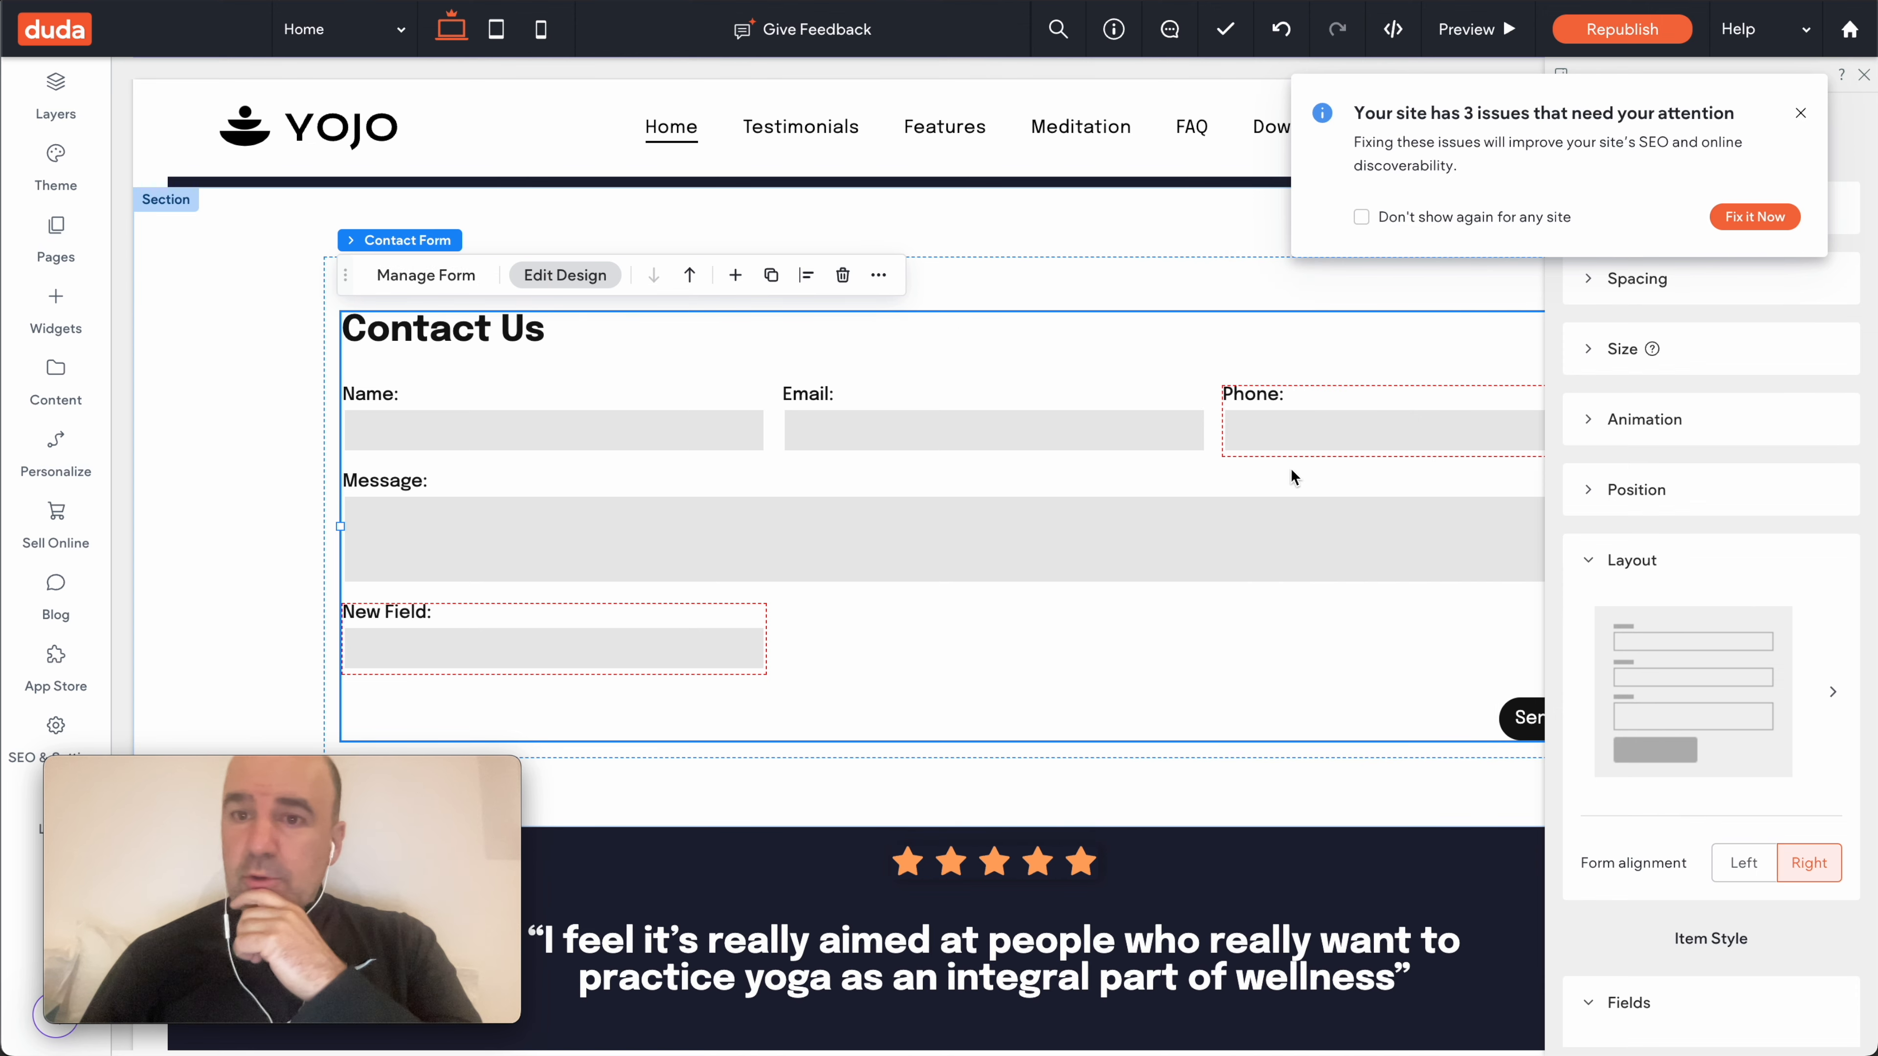
click(426, 276)
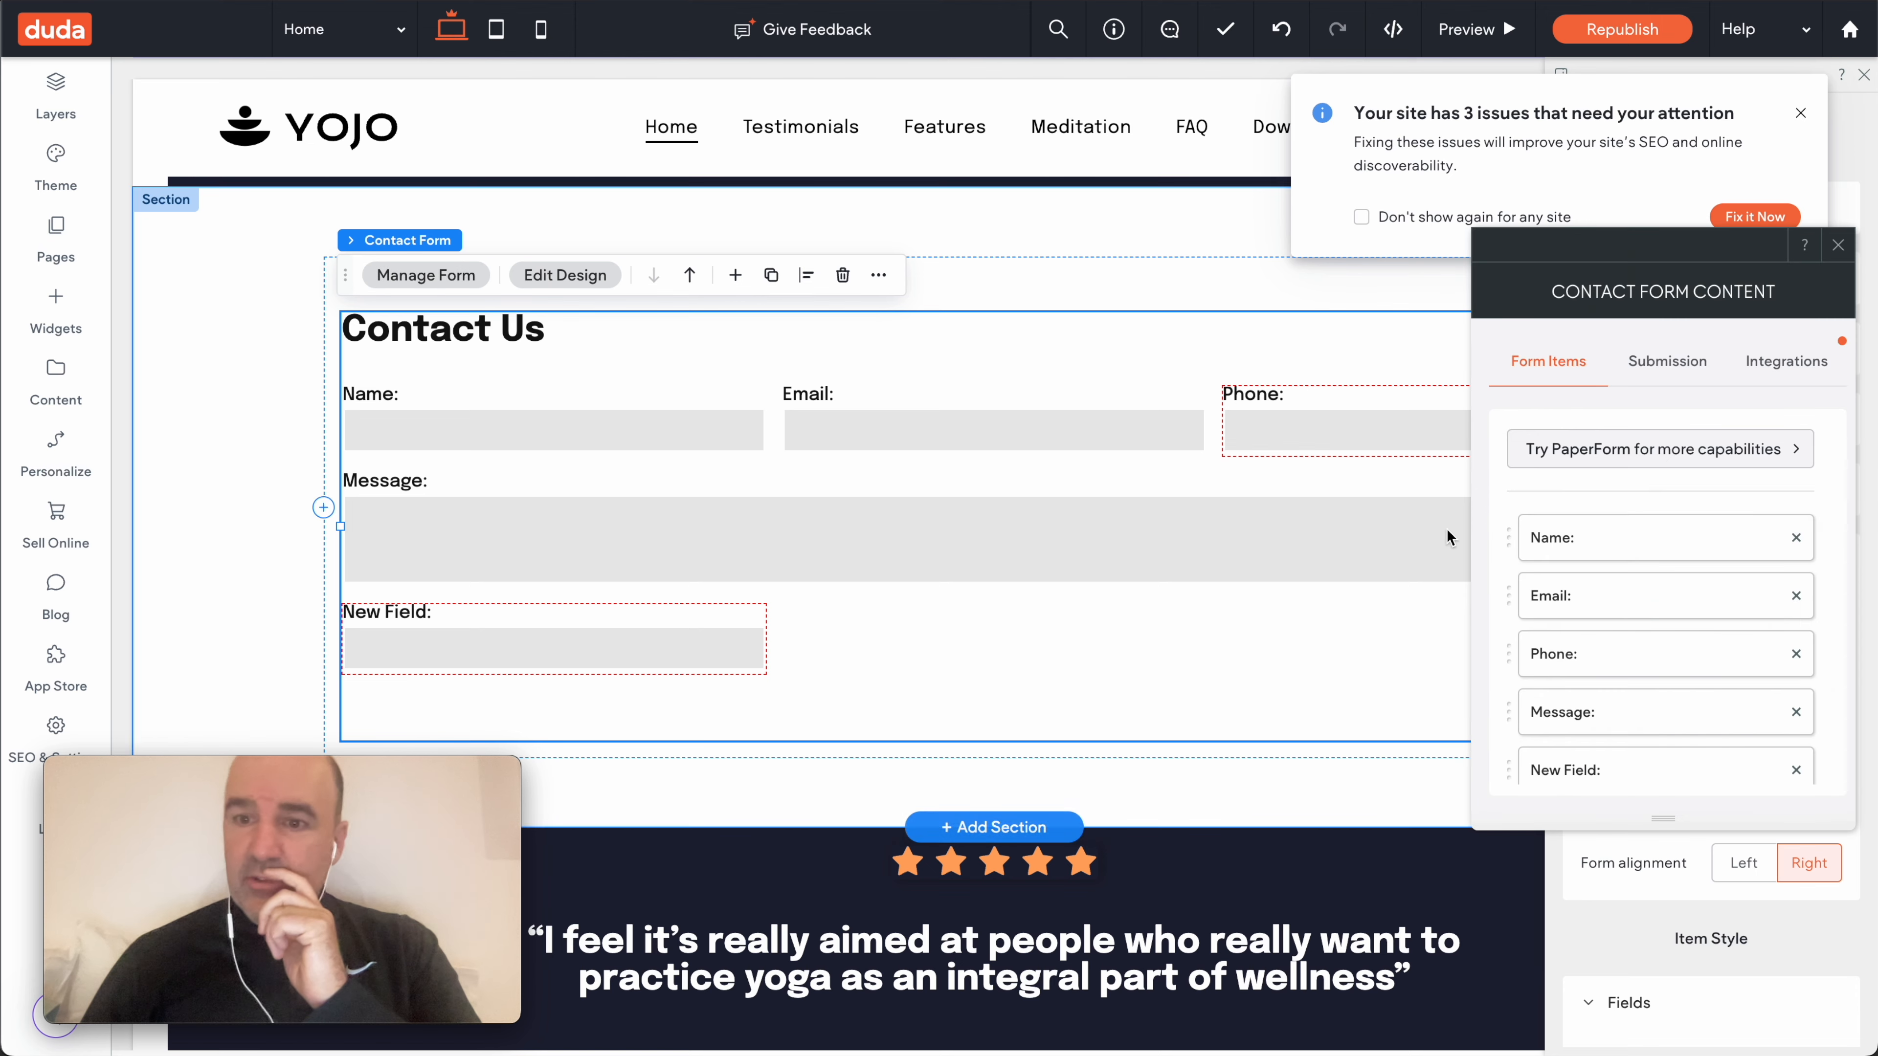
click(1657, 360)
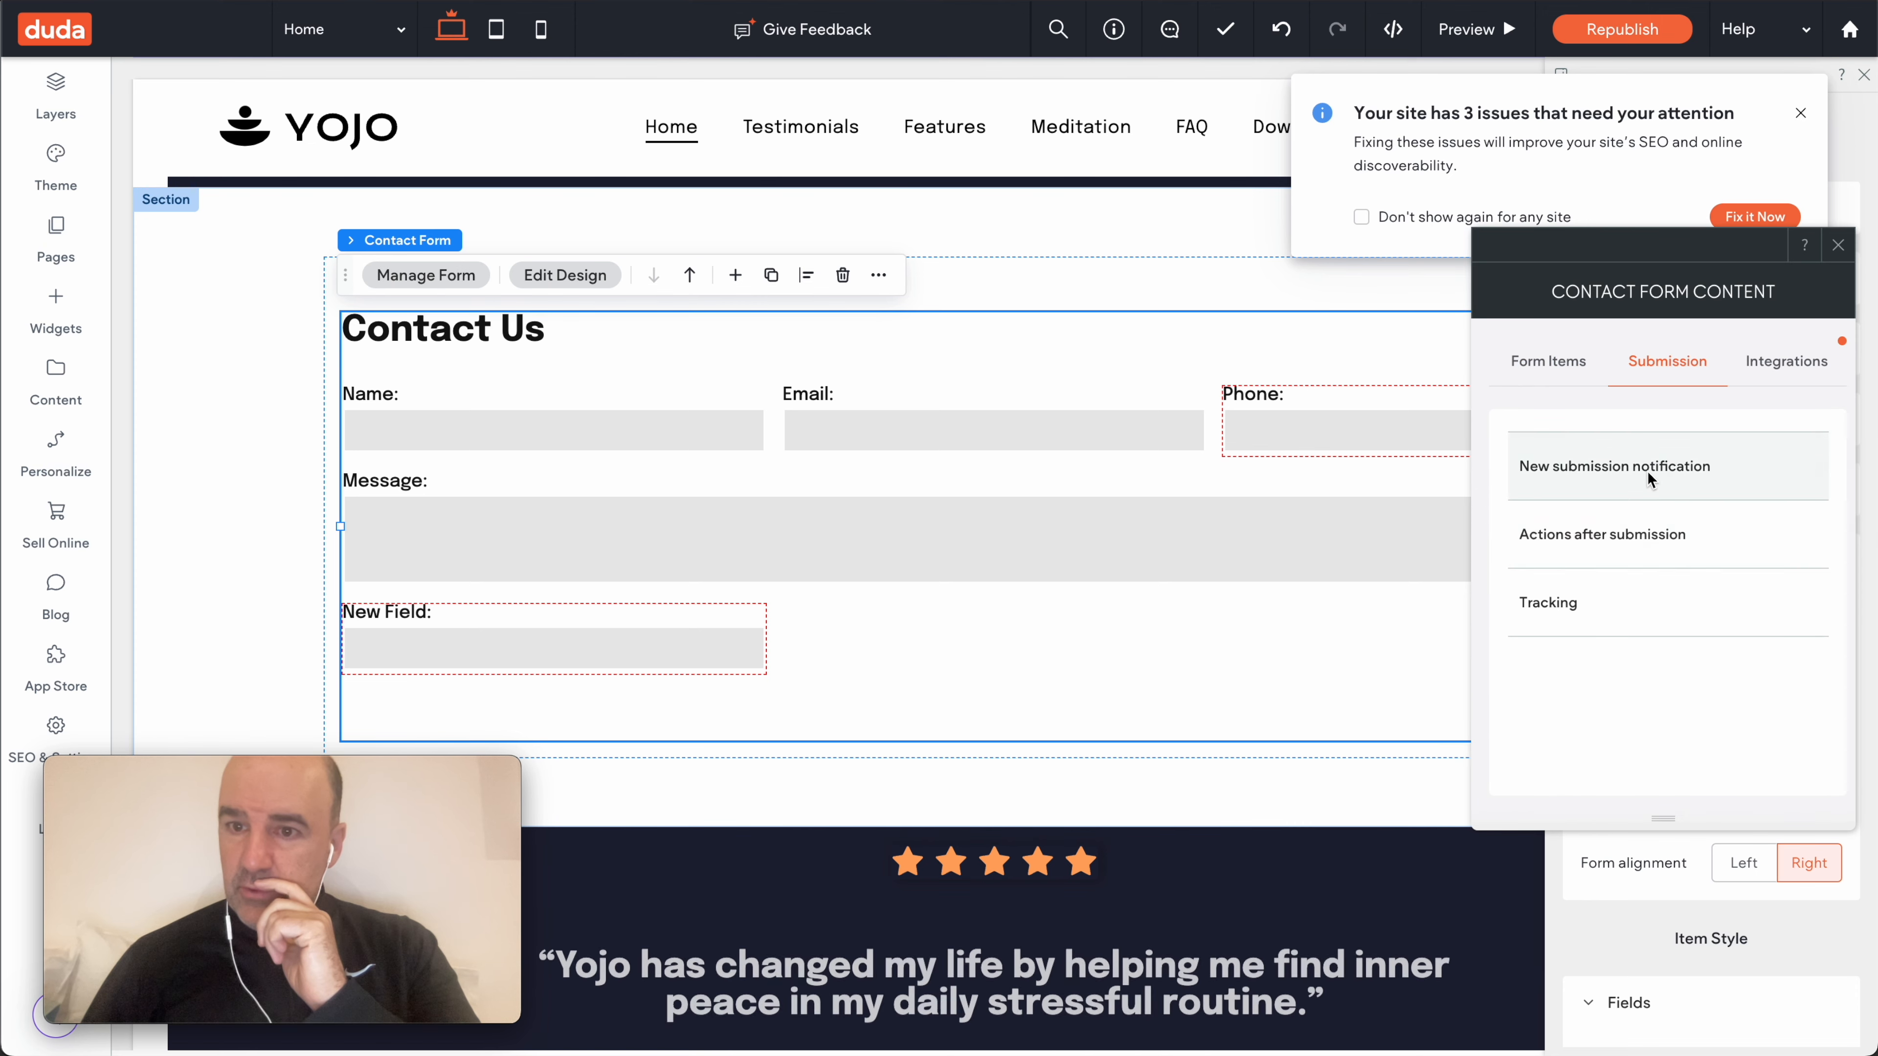
- Review the submission notification, actions-after-submission and tracking settings of the contact form
click(1629, 459)
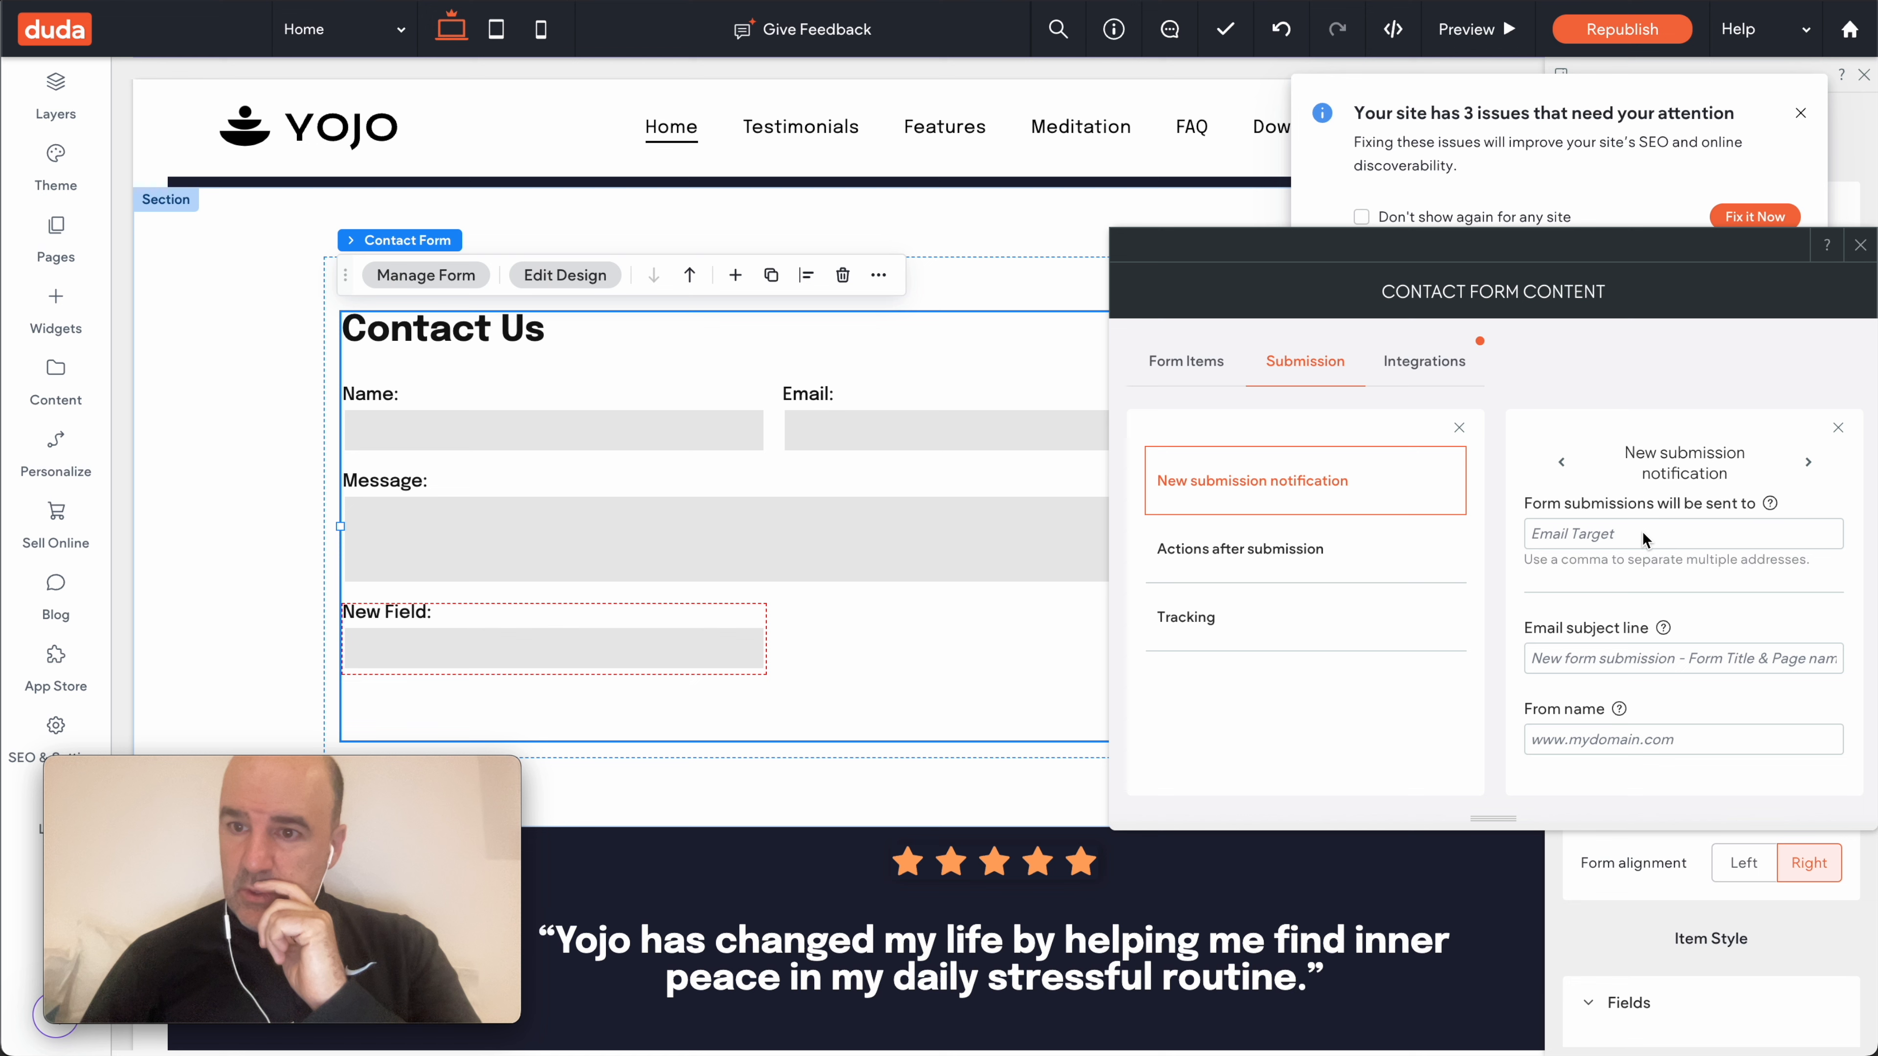
click(1311, 549)
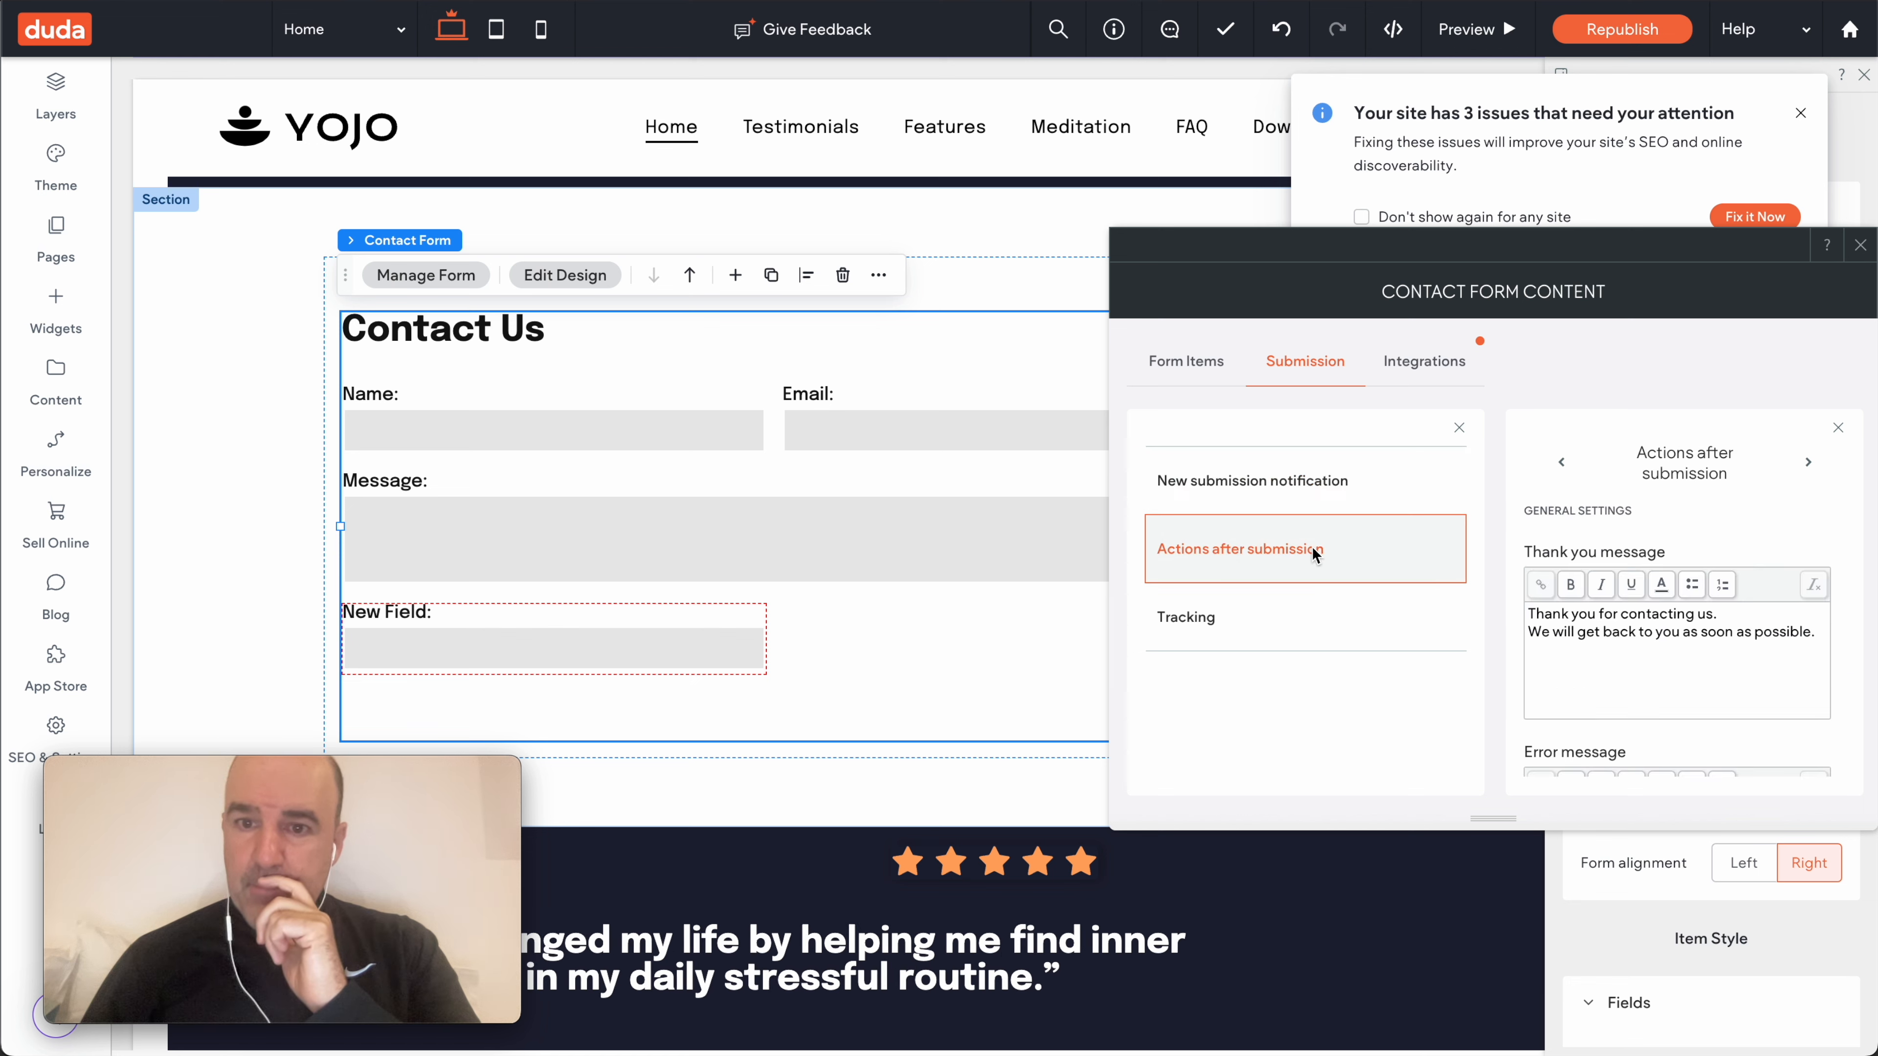
click(1343, 628)
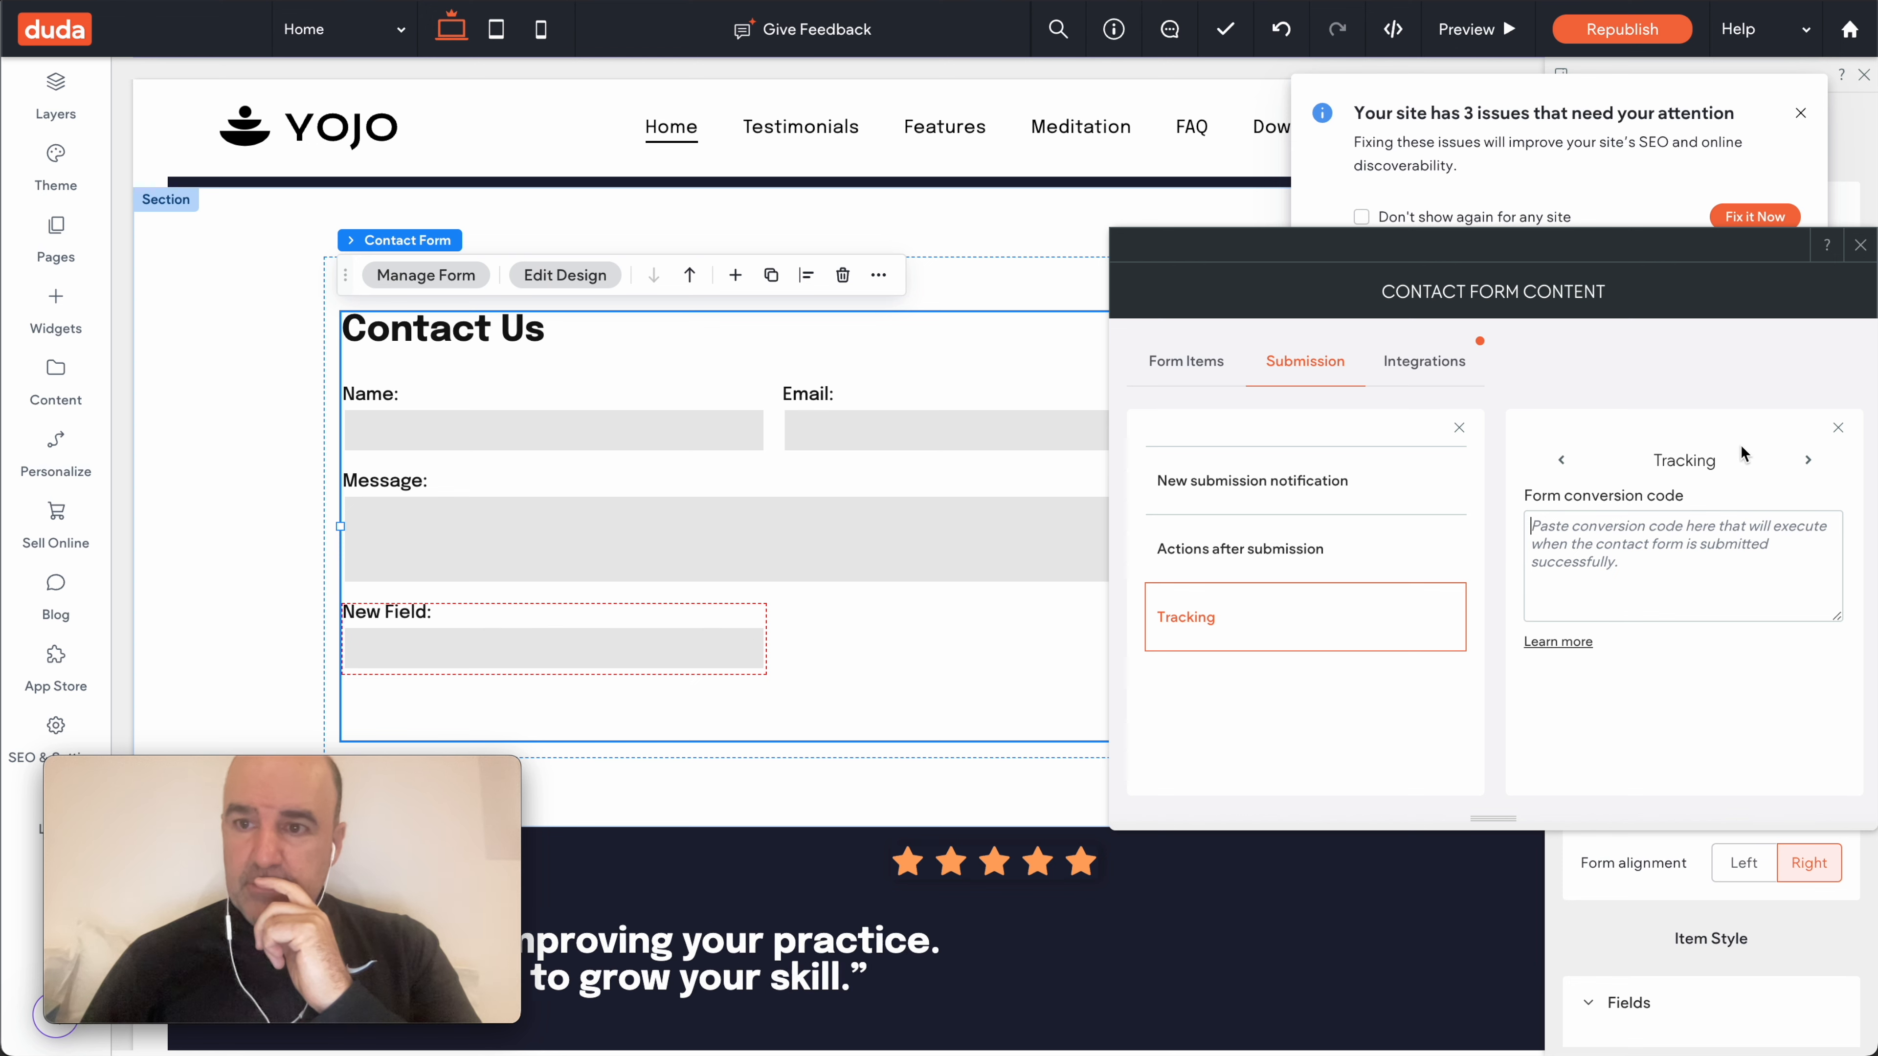
- Look over the Google Sheets and Webhooks integrations, then close the form settings and the site-issues notice
click(1413, 366)
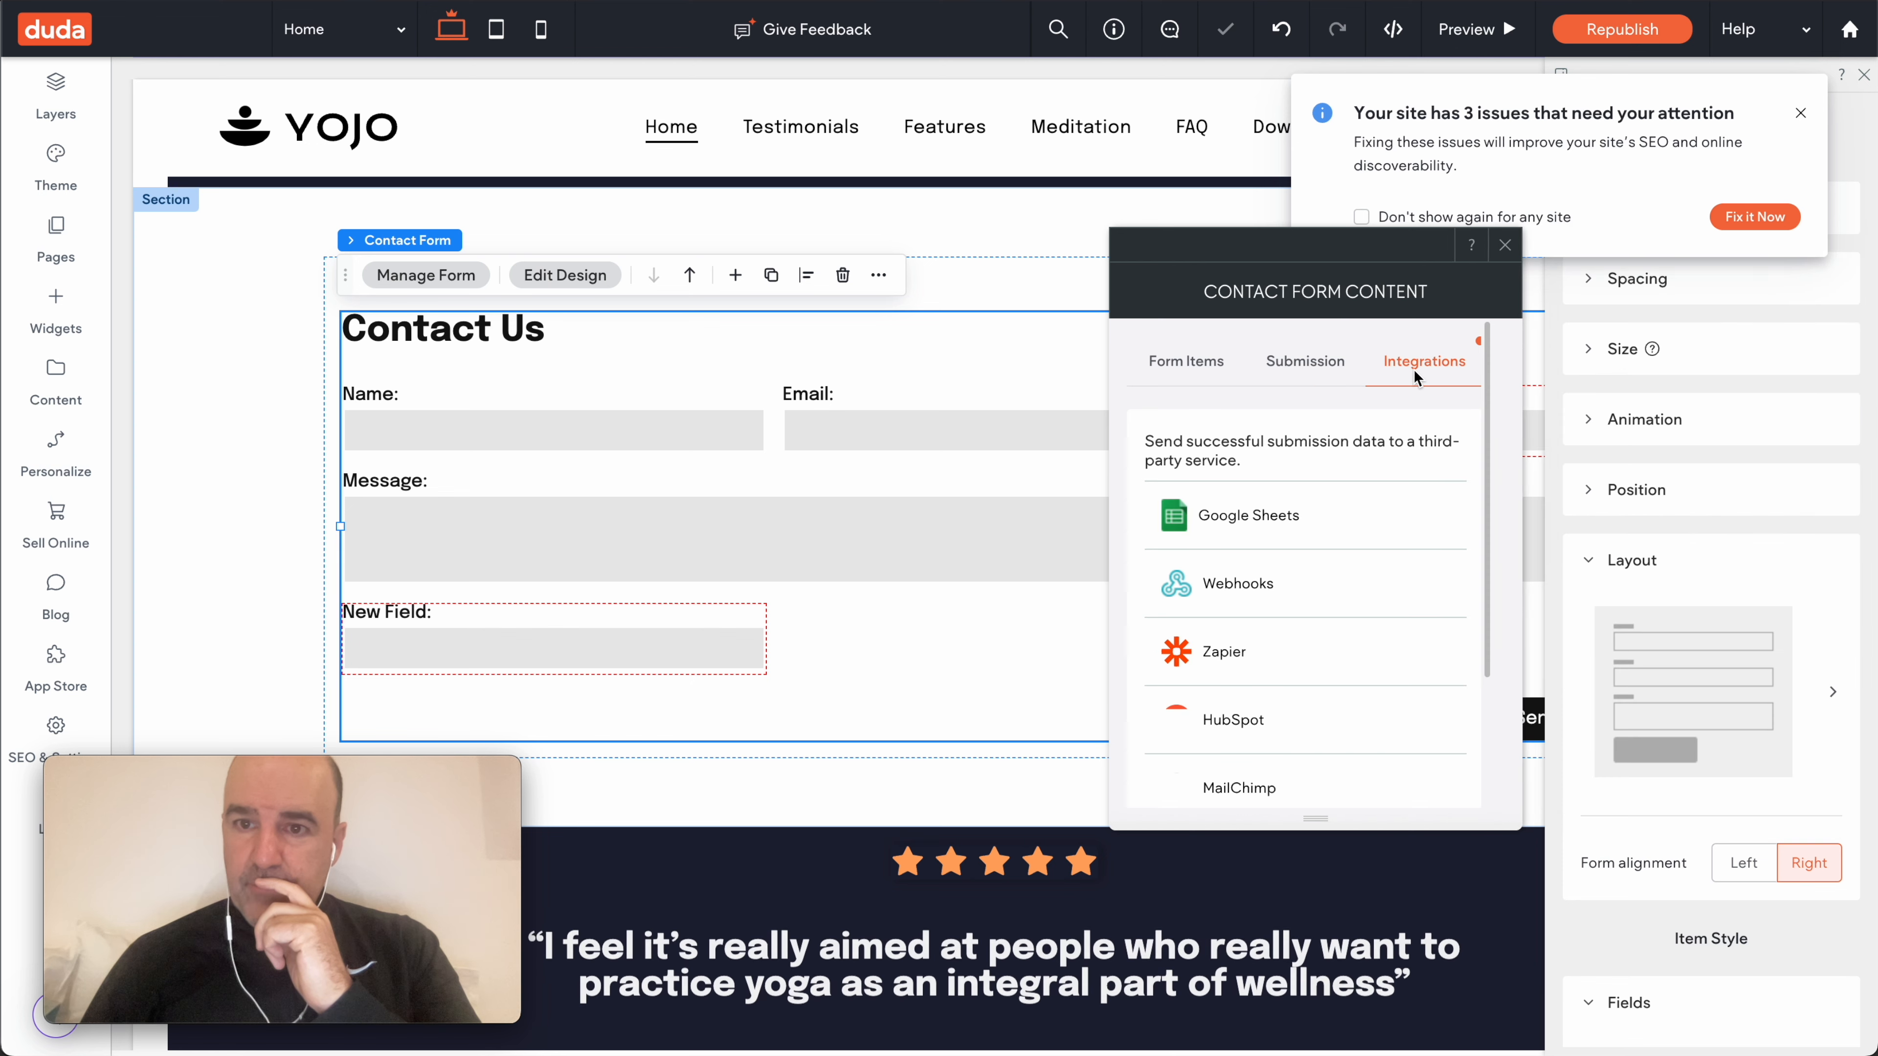
click(1309, 514)
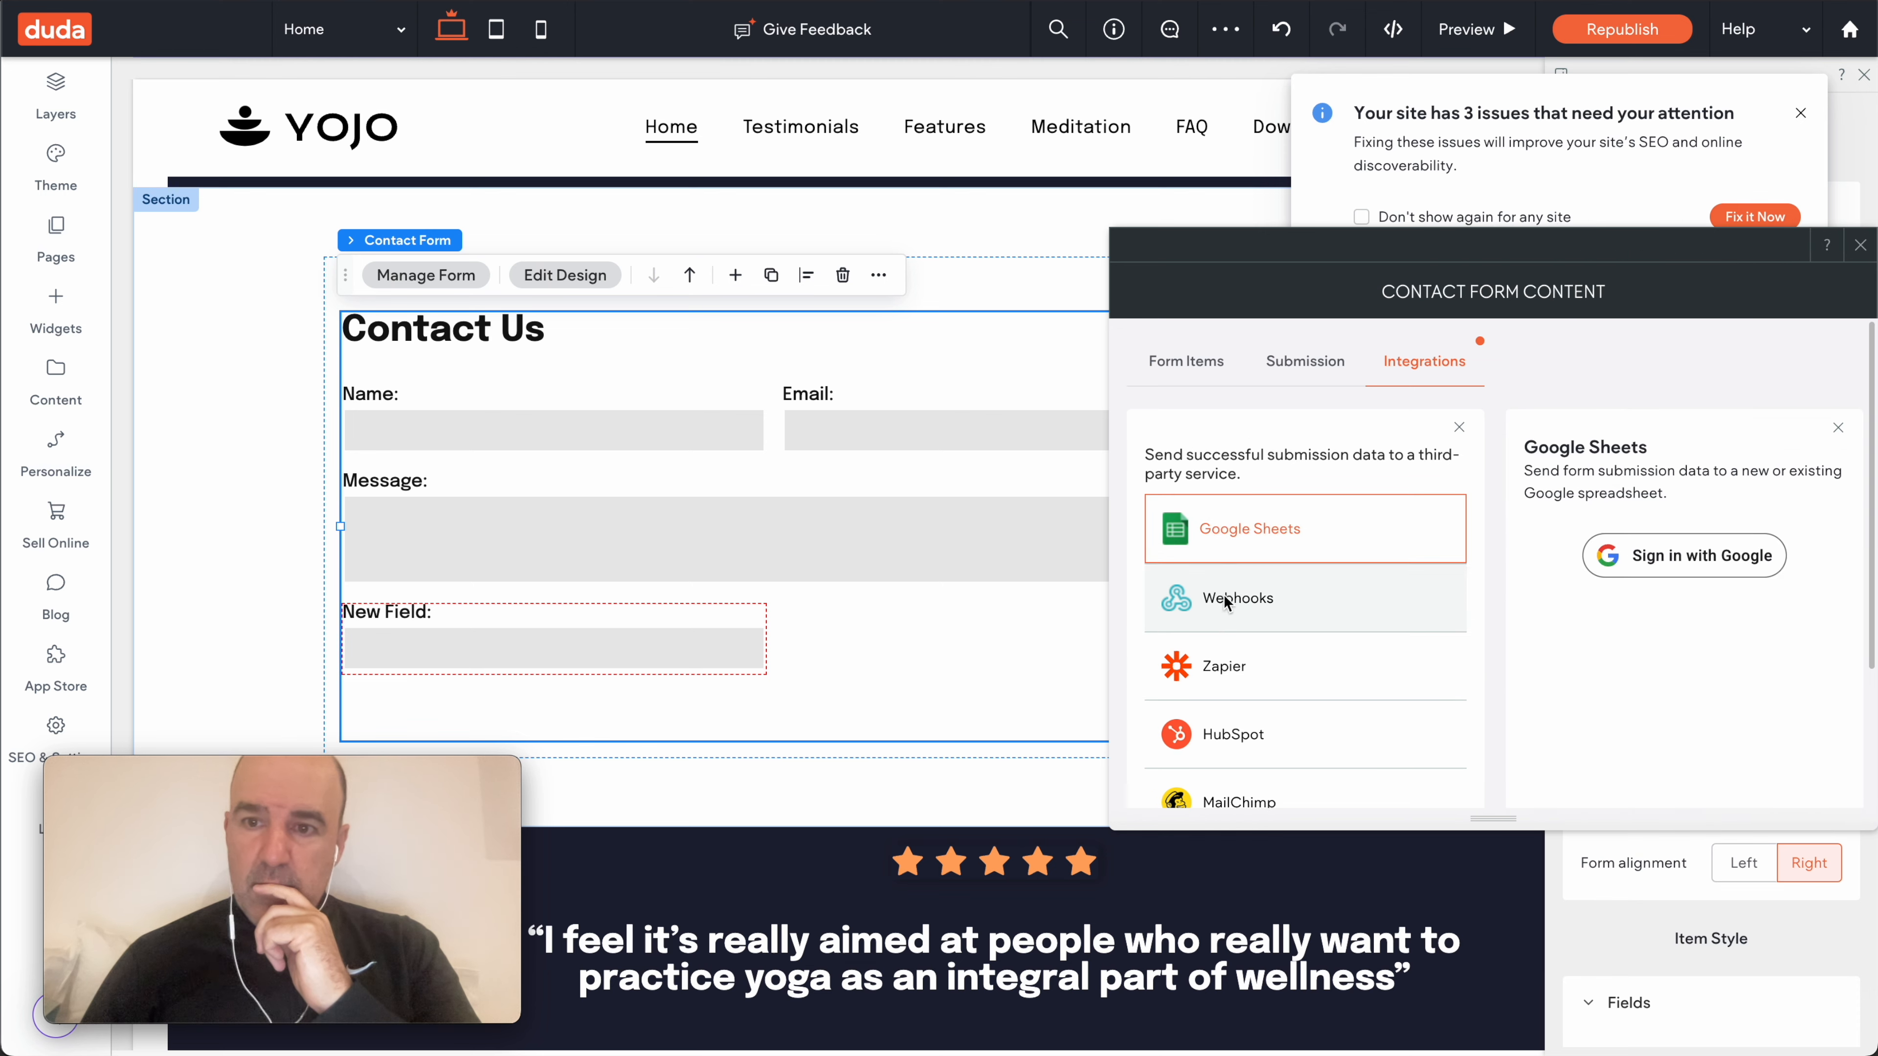
scroll(1242, 601, down, 1)
scroll(1225, 603, down, 1)
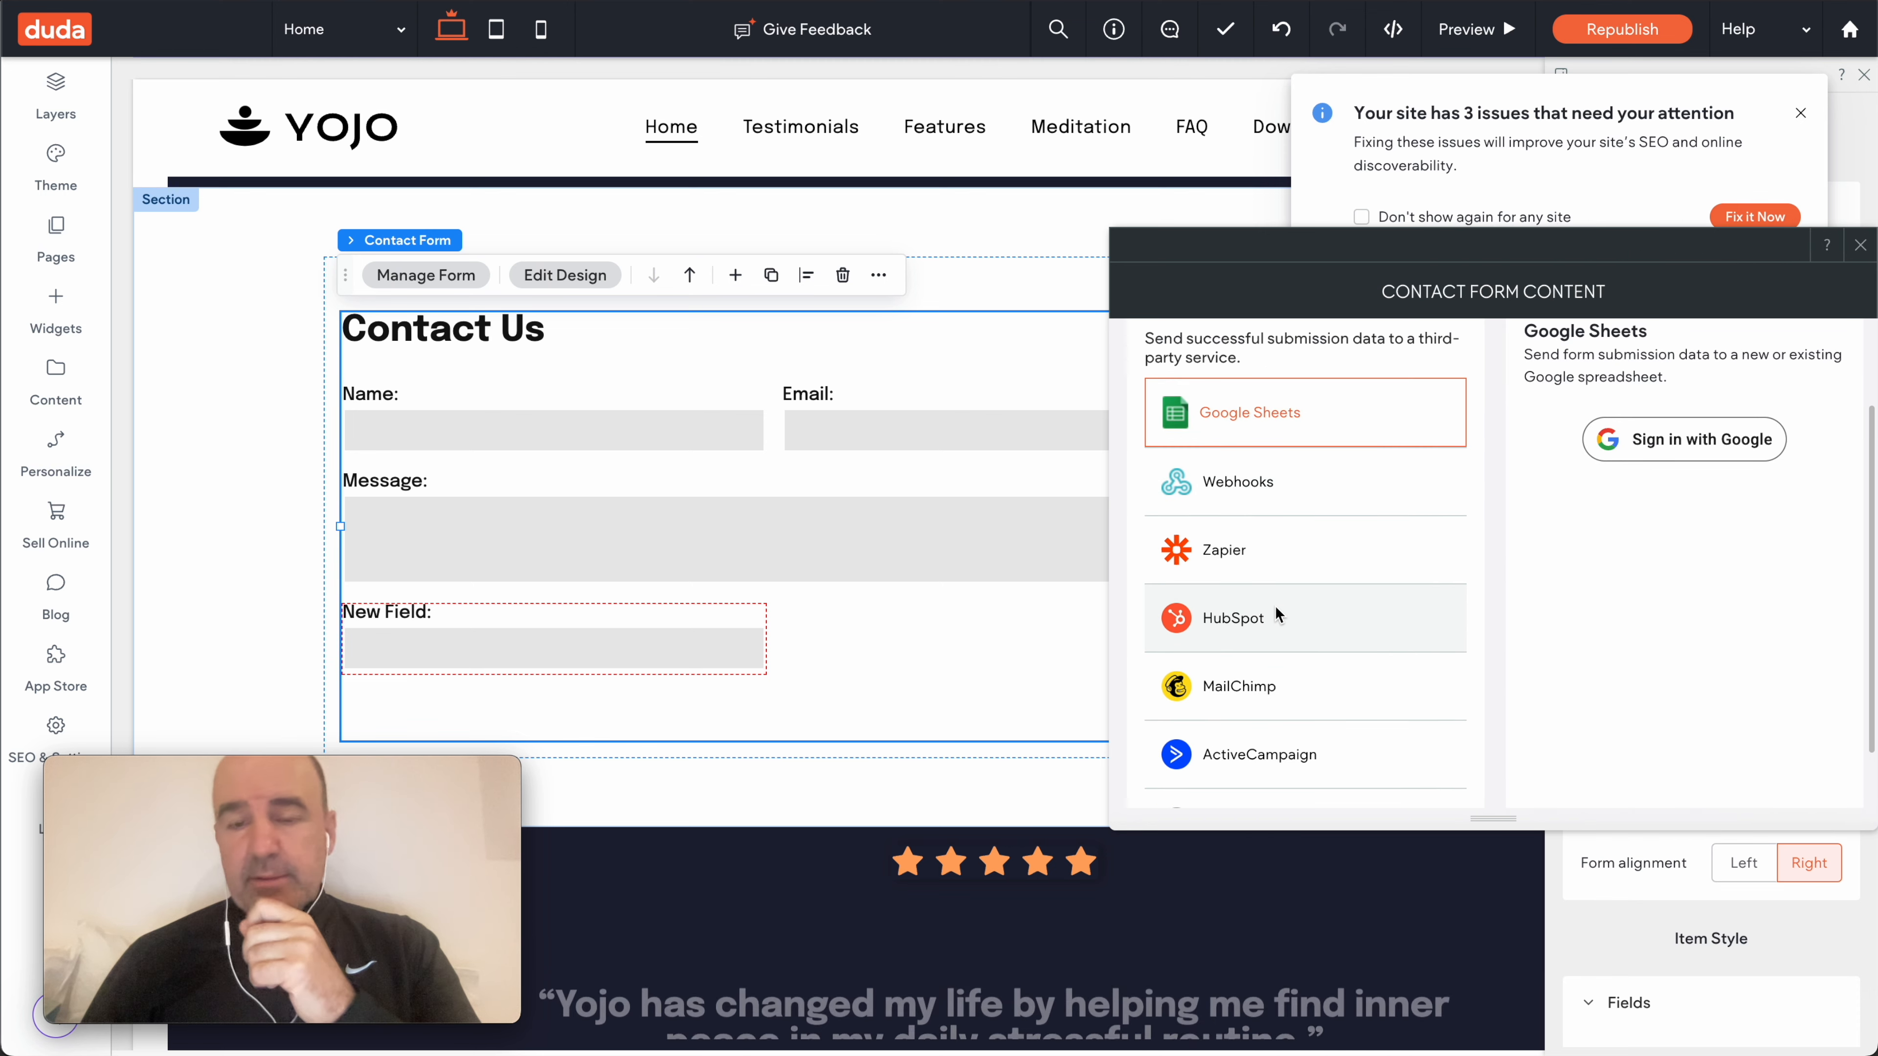
scroll(1257, 563, down, 1)
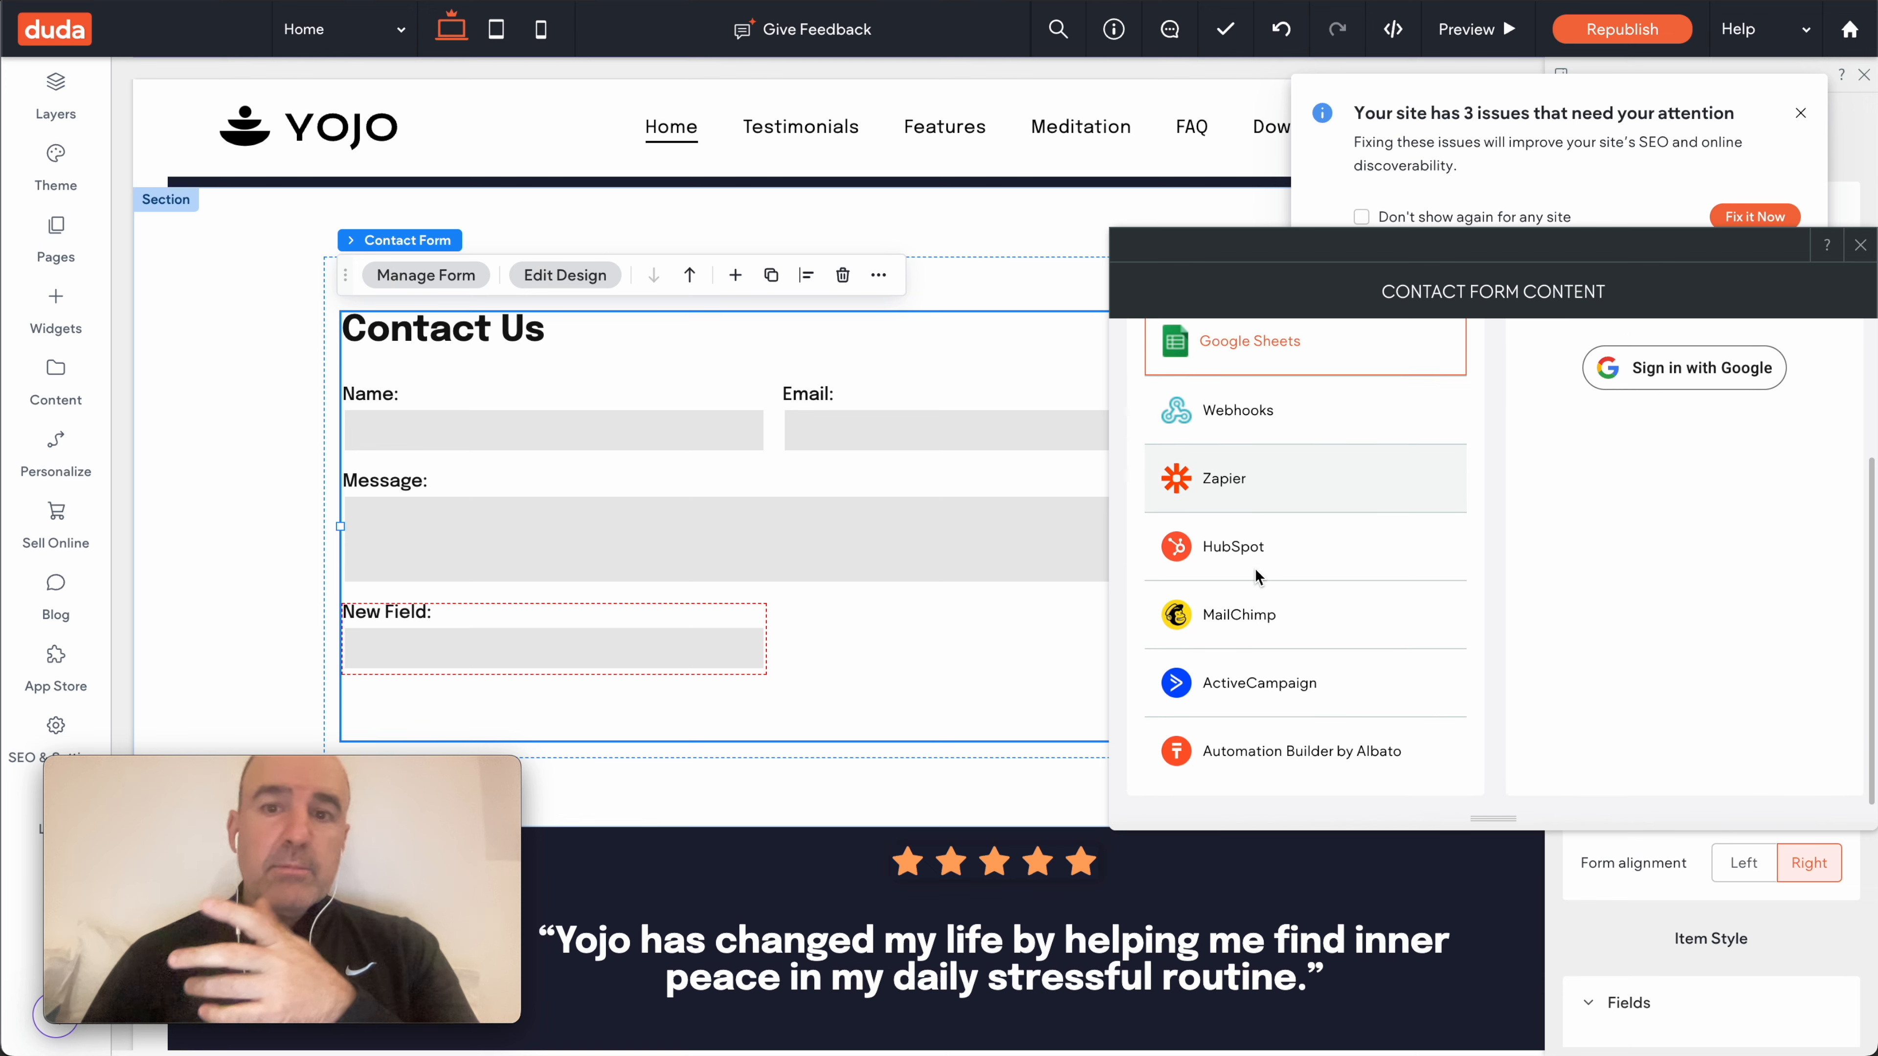
click(1248, 430)
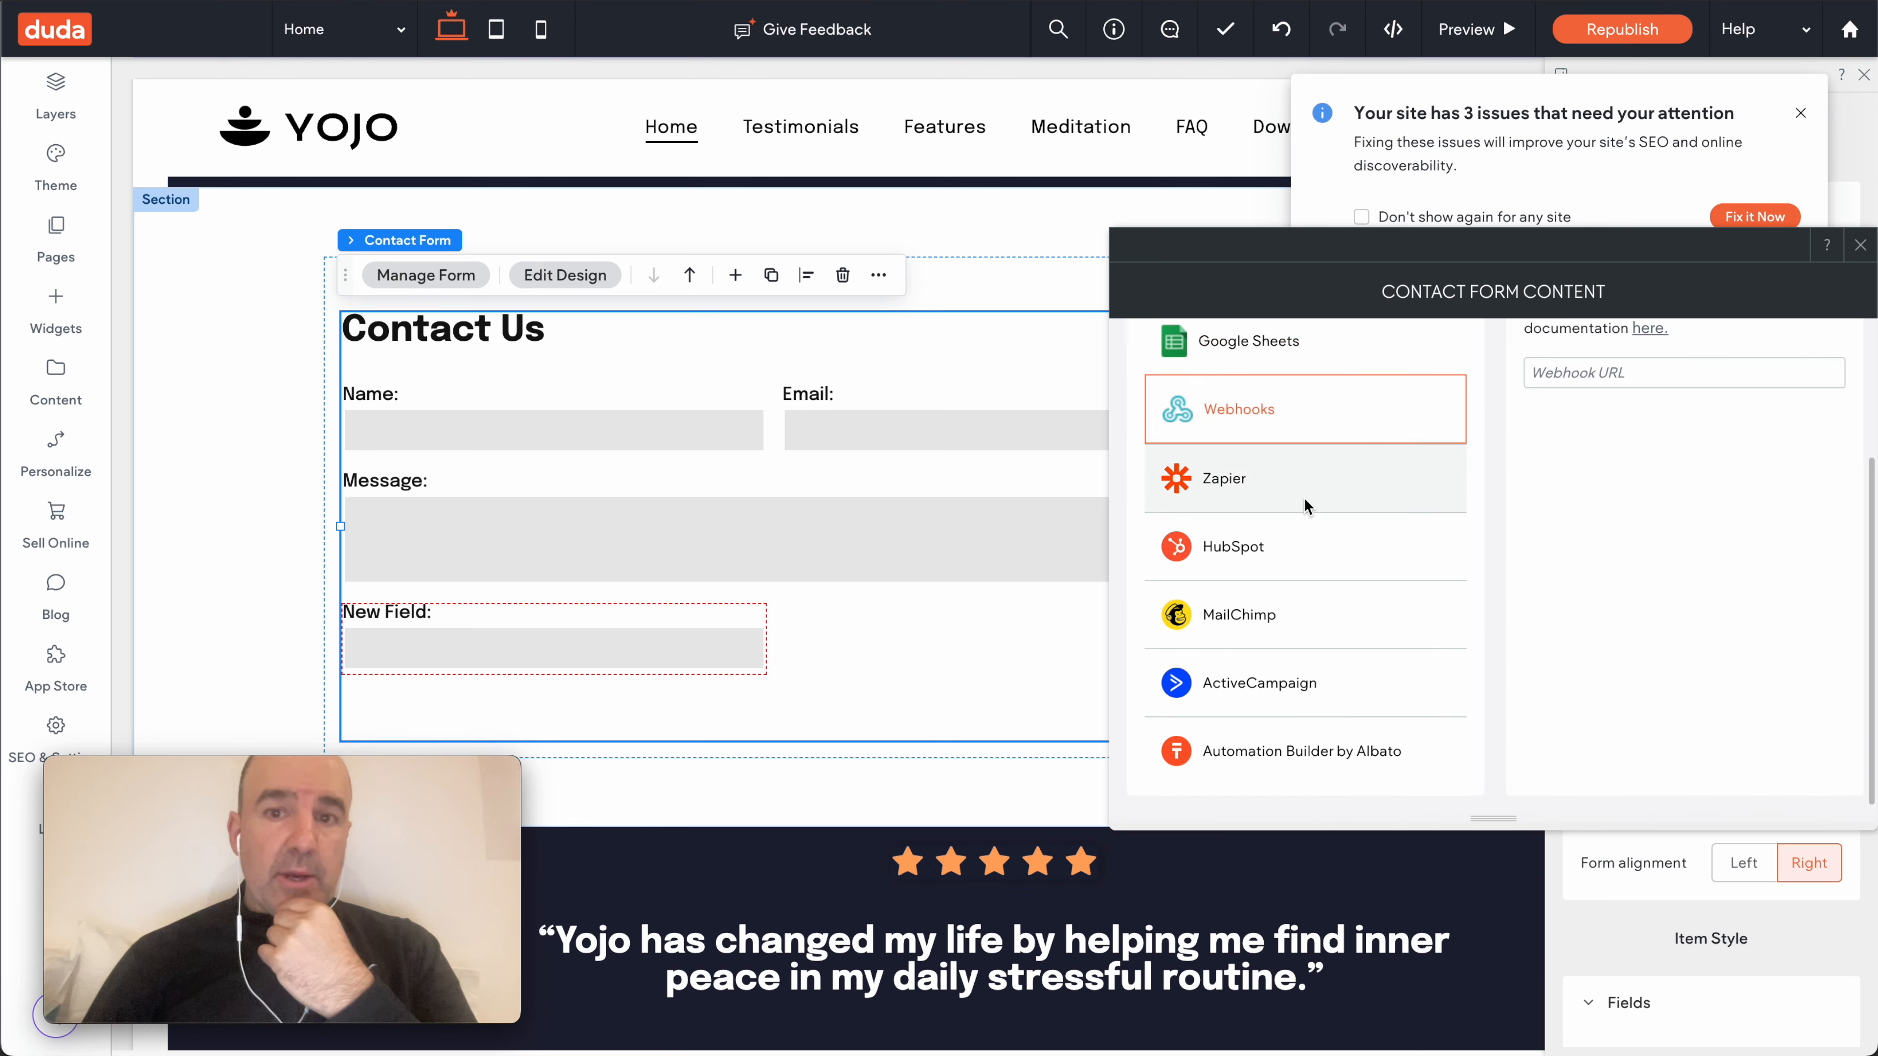
click(1861, 246)
click(1801, 114)
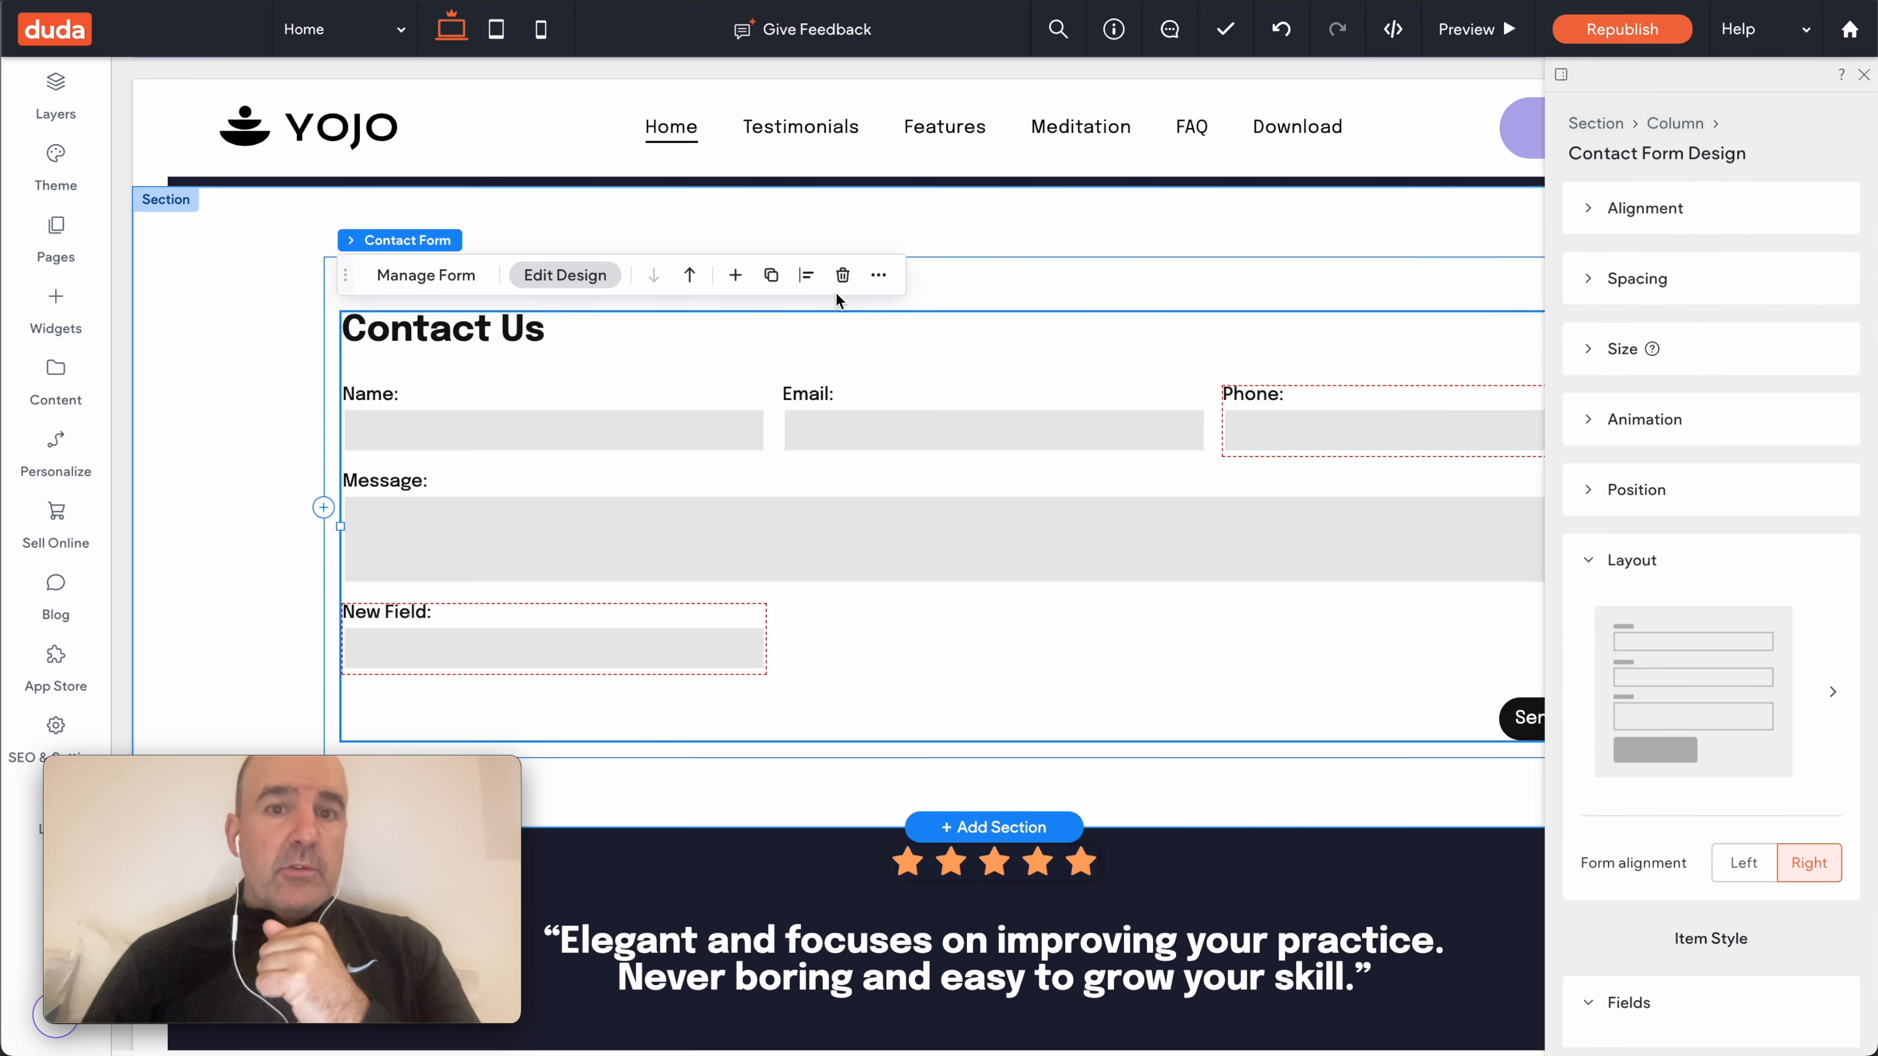
- Delete the Contact Us form and select the embedded booking Html element
click(843, 274)
scroll(889, 371, up, 3)
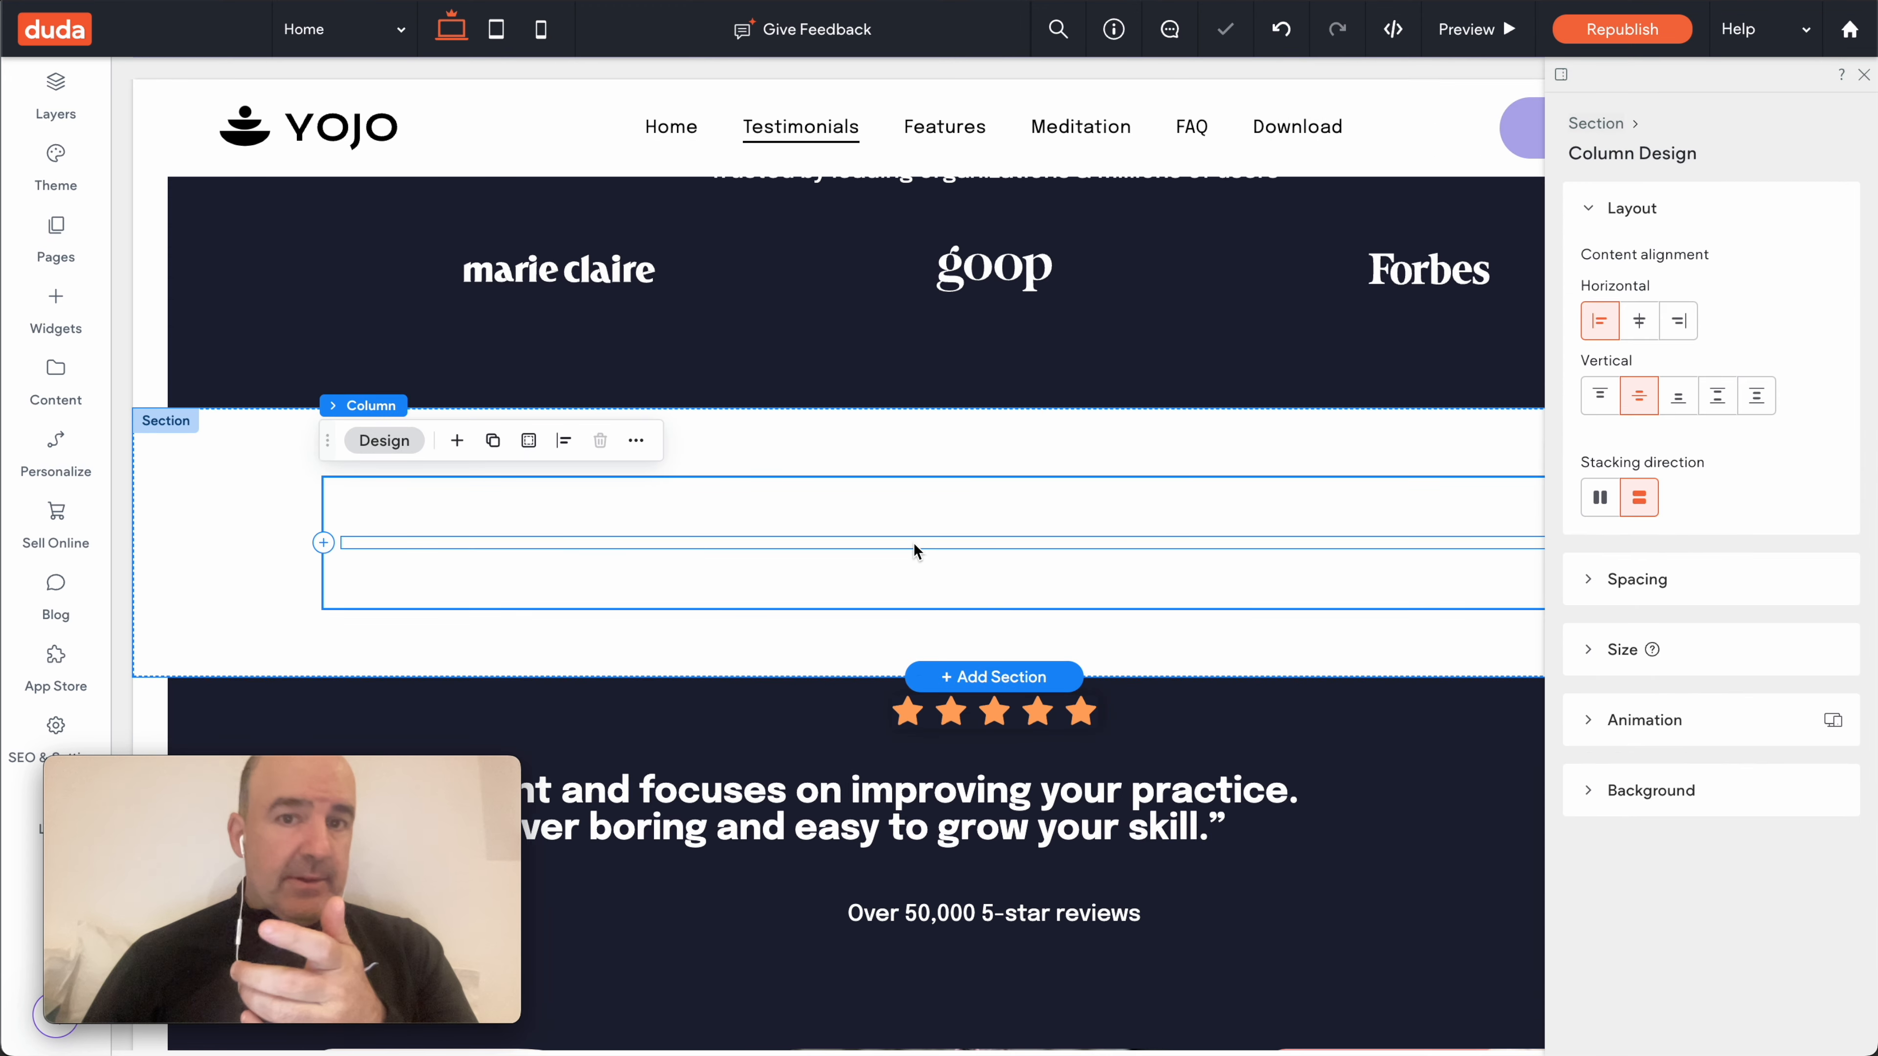
click(928, 547)
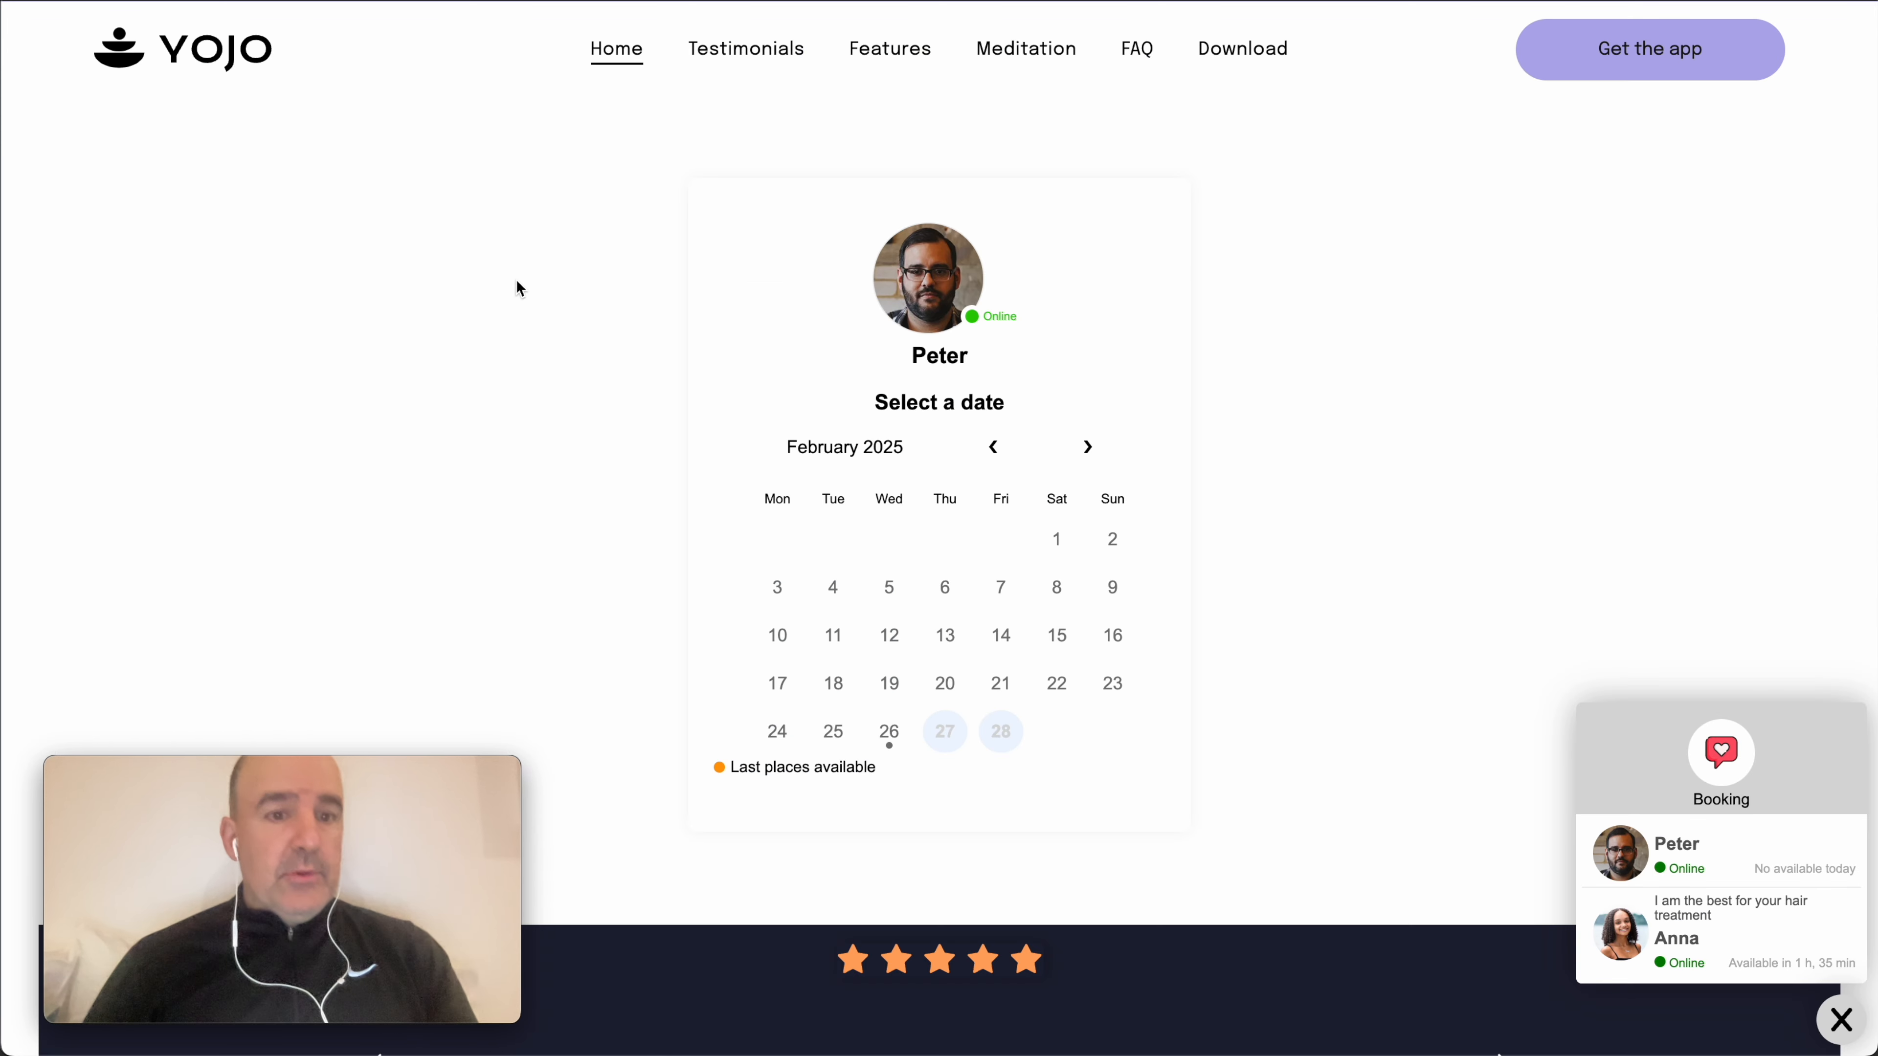
- Browse the live site's booking calendar, close its booking popup, and narrow the browser to mobile width
scroll(582, 405, down, 6)
scroll(582, 405, up, 9)
scroll(583, 406, up, 10)
click(1837, 1018)
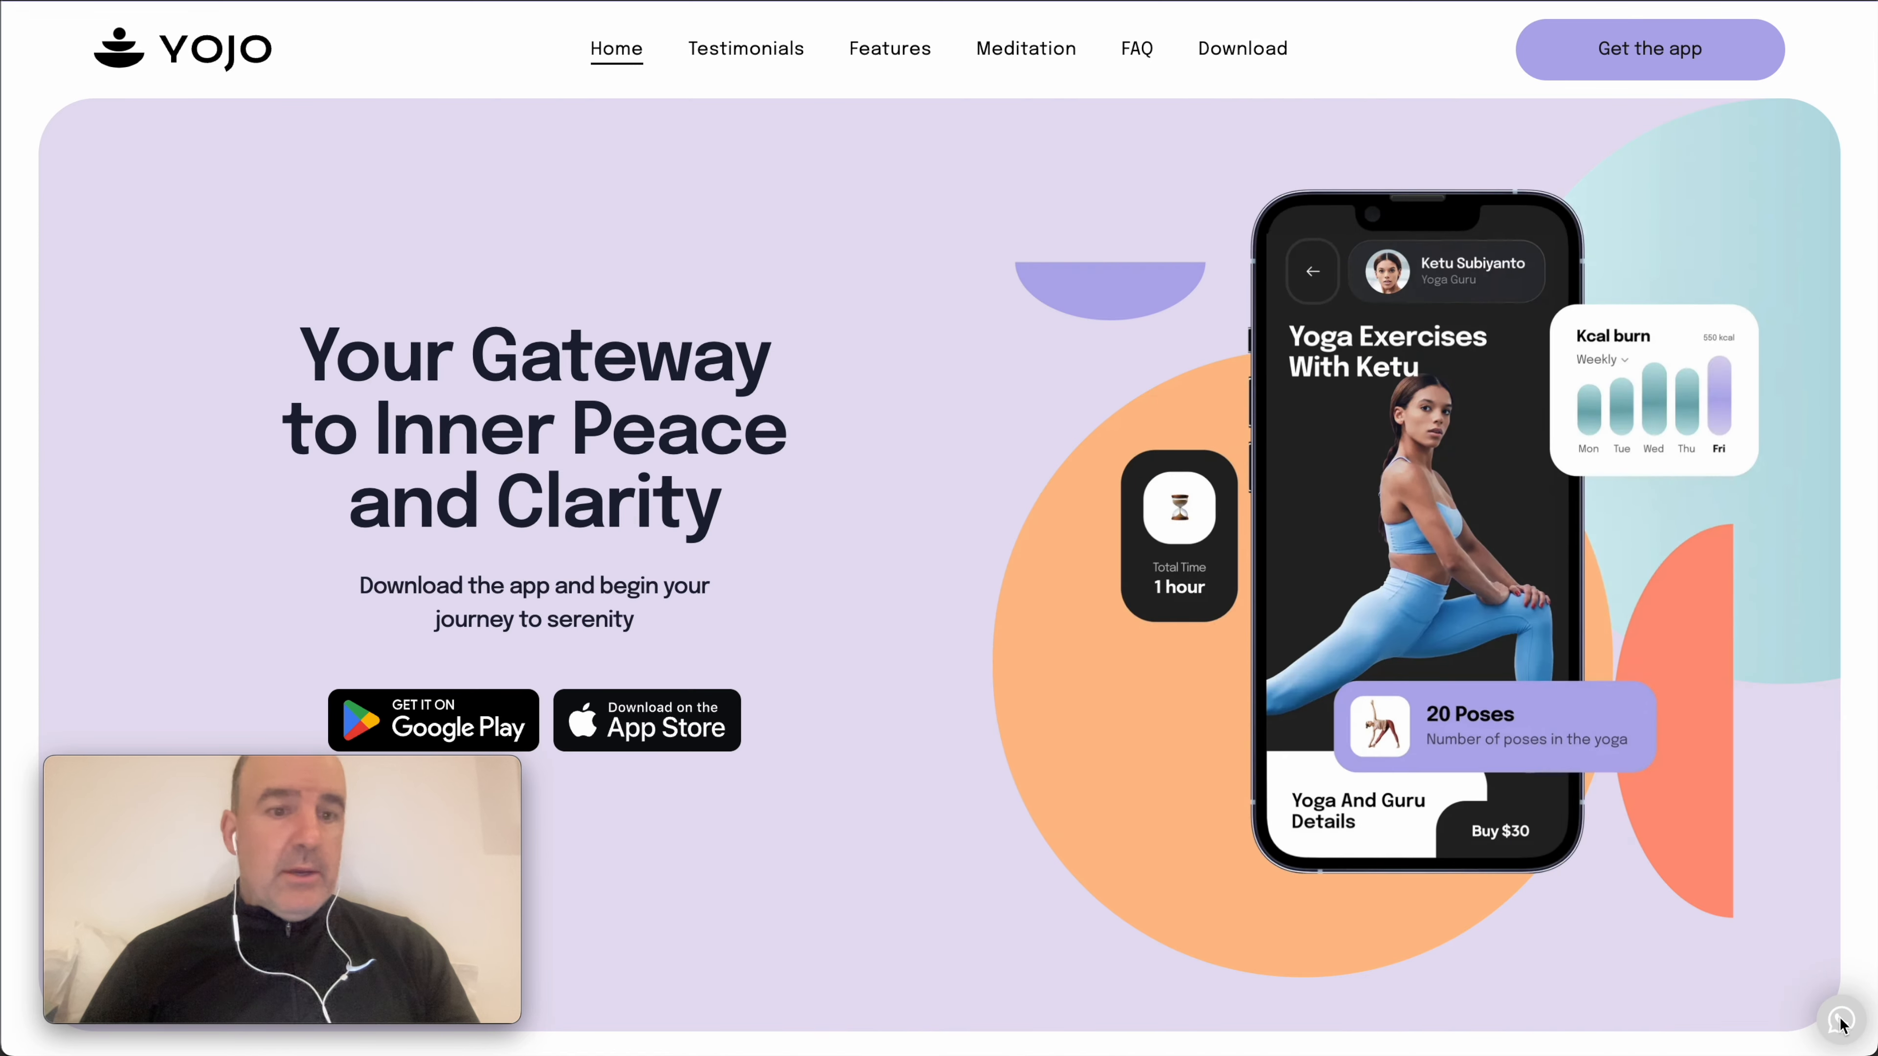
mouse_move(1872, 1051)
mouse_down()
mouse_move(533, 706)
mouse_move(318, 828)
mouse_move(297, 812)
mouse_move(517, 829)
mouse_move(1325, 775)
mouse_move(1874, 1052)
mouse_up()
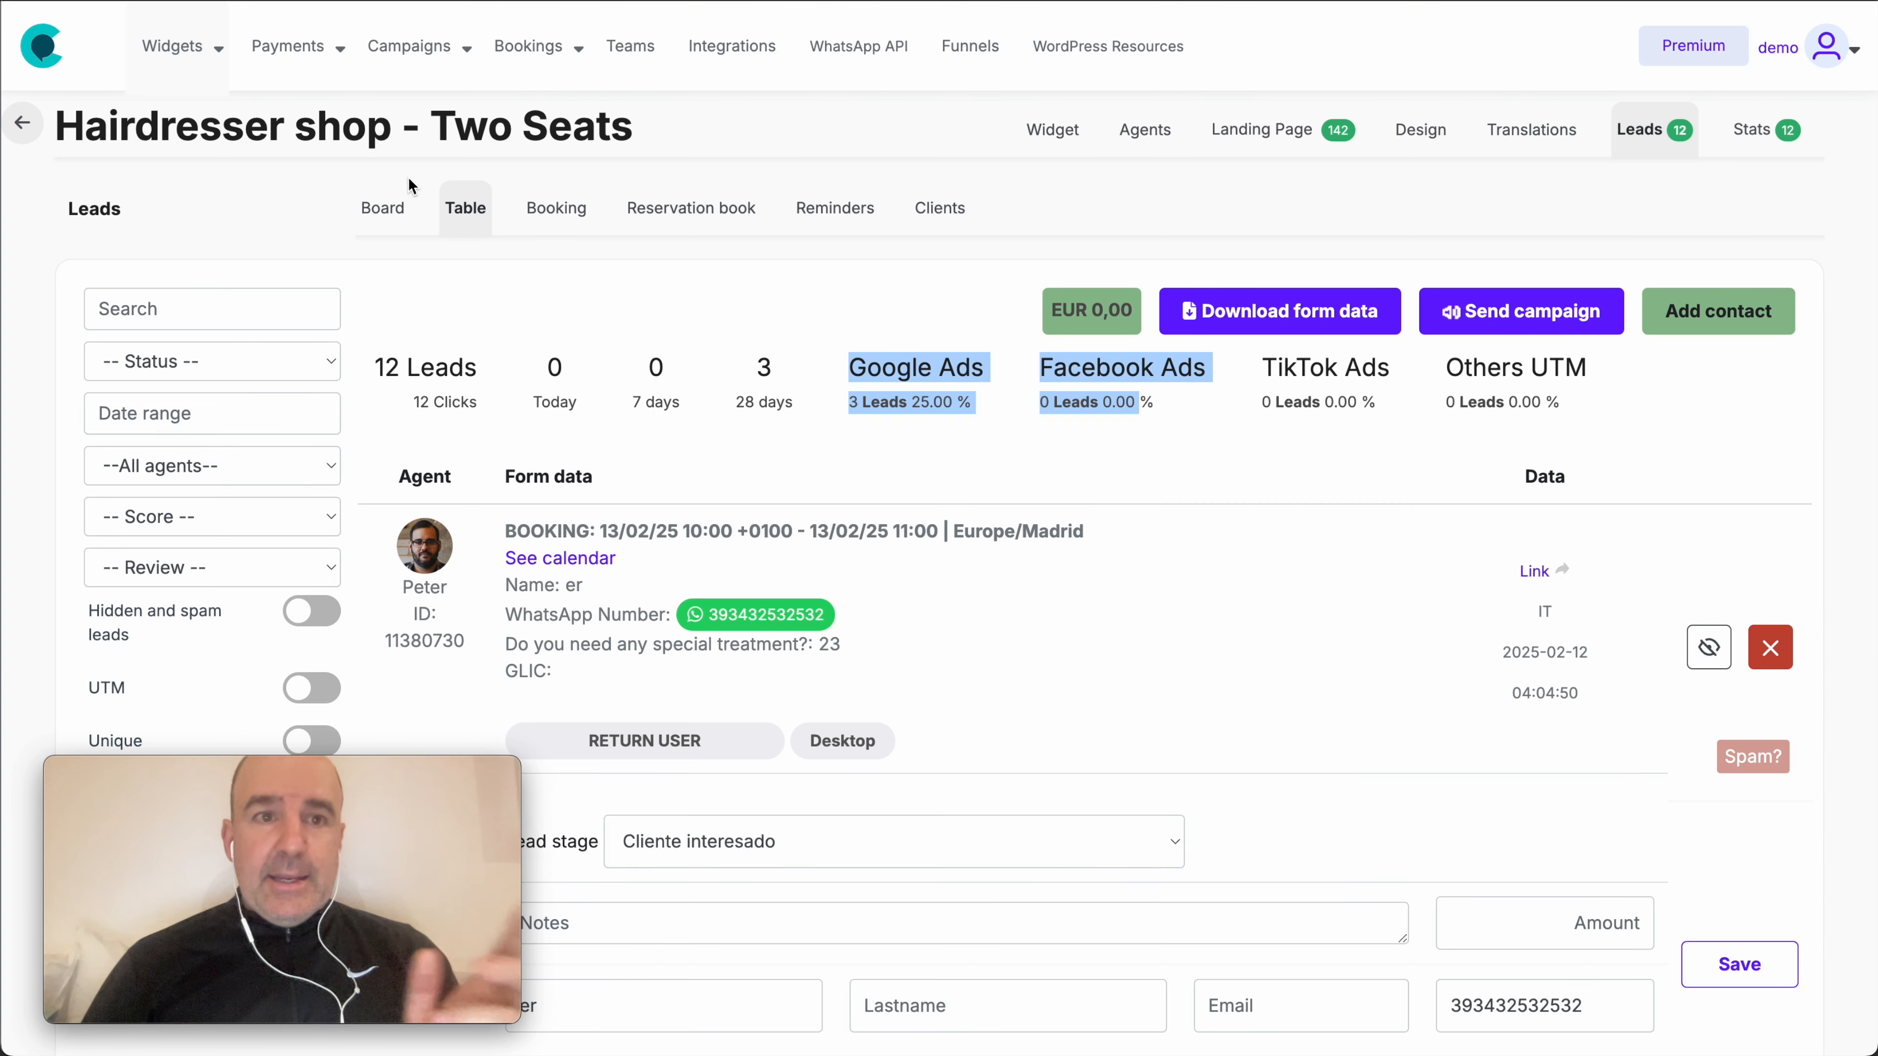
- Go to the My widgets overview via Widgets > Create and edit
mouse_move(140, 48)
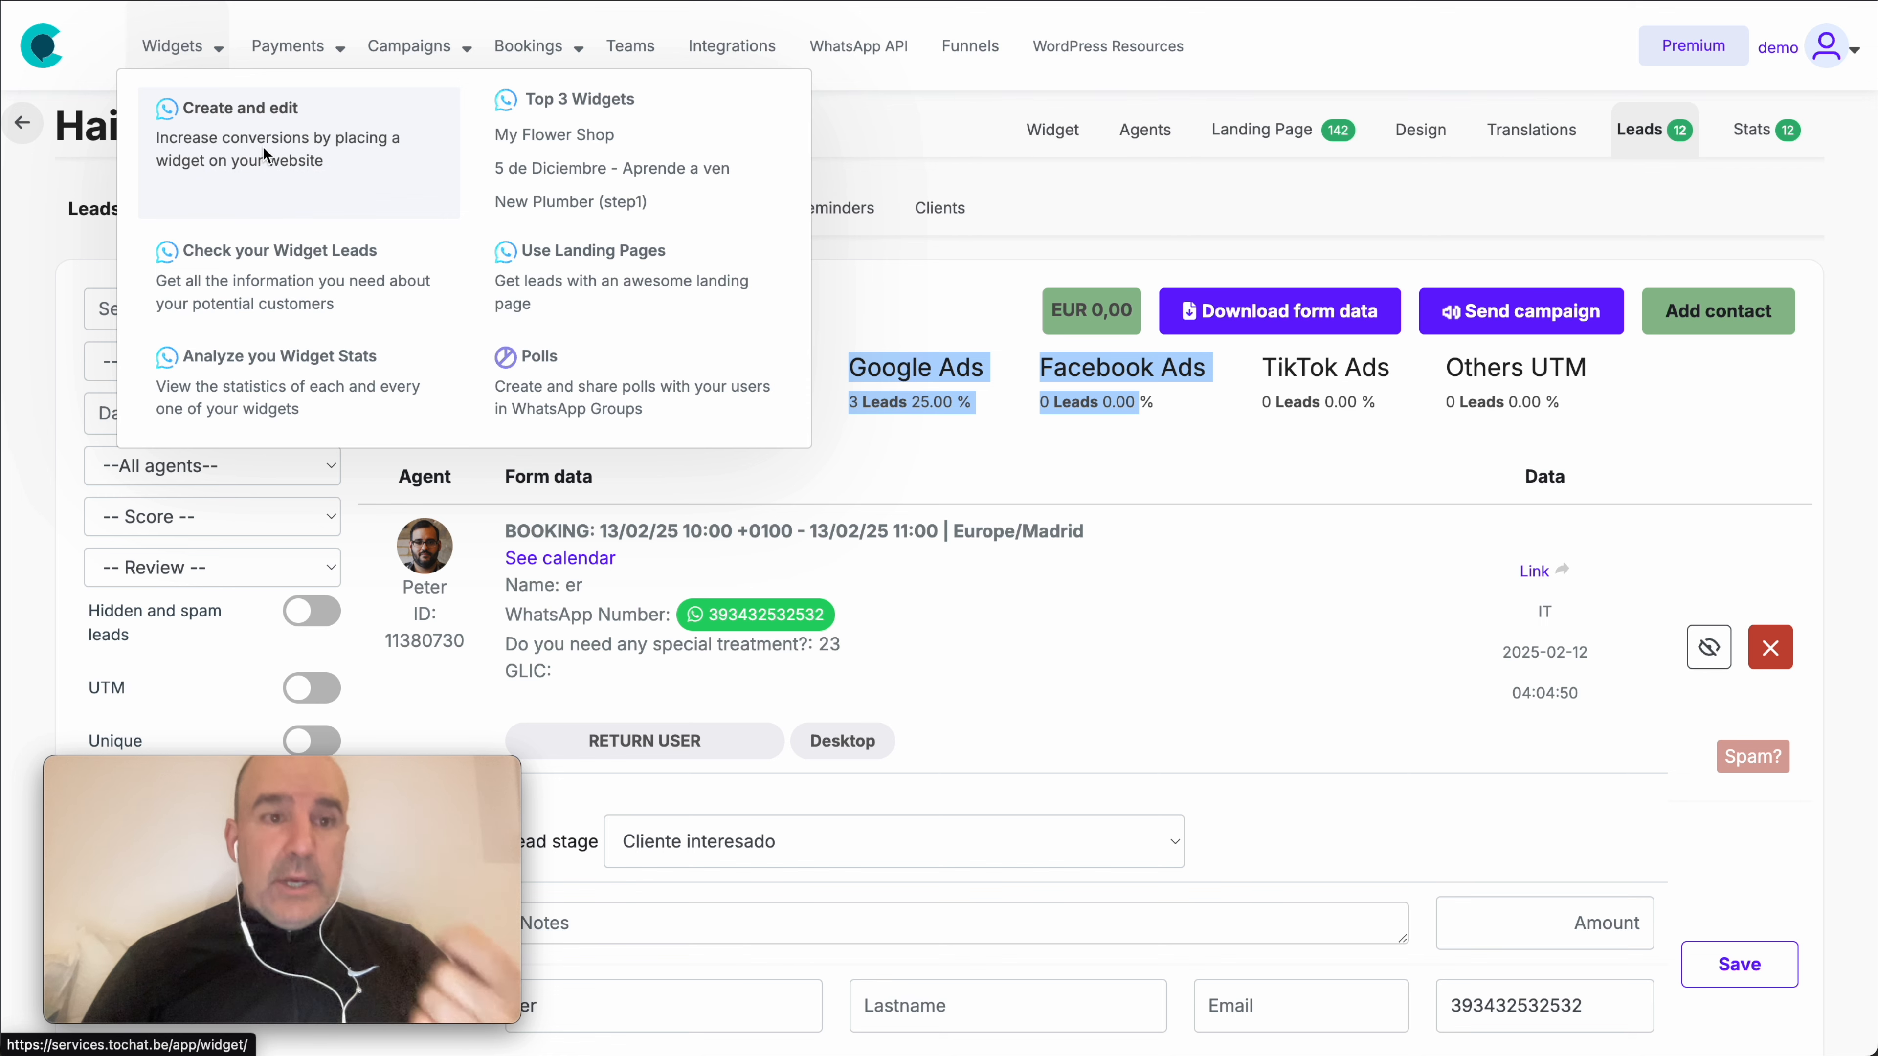
click(248, 150)
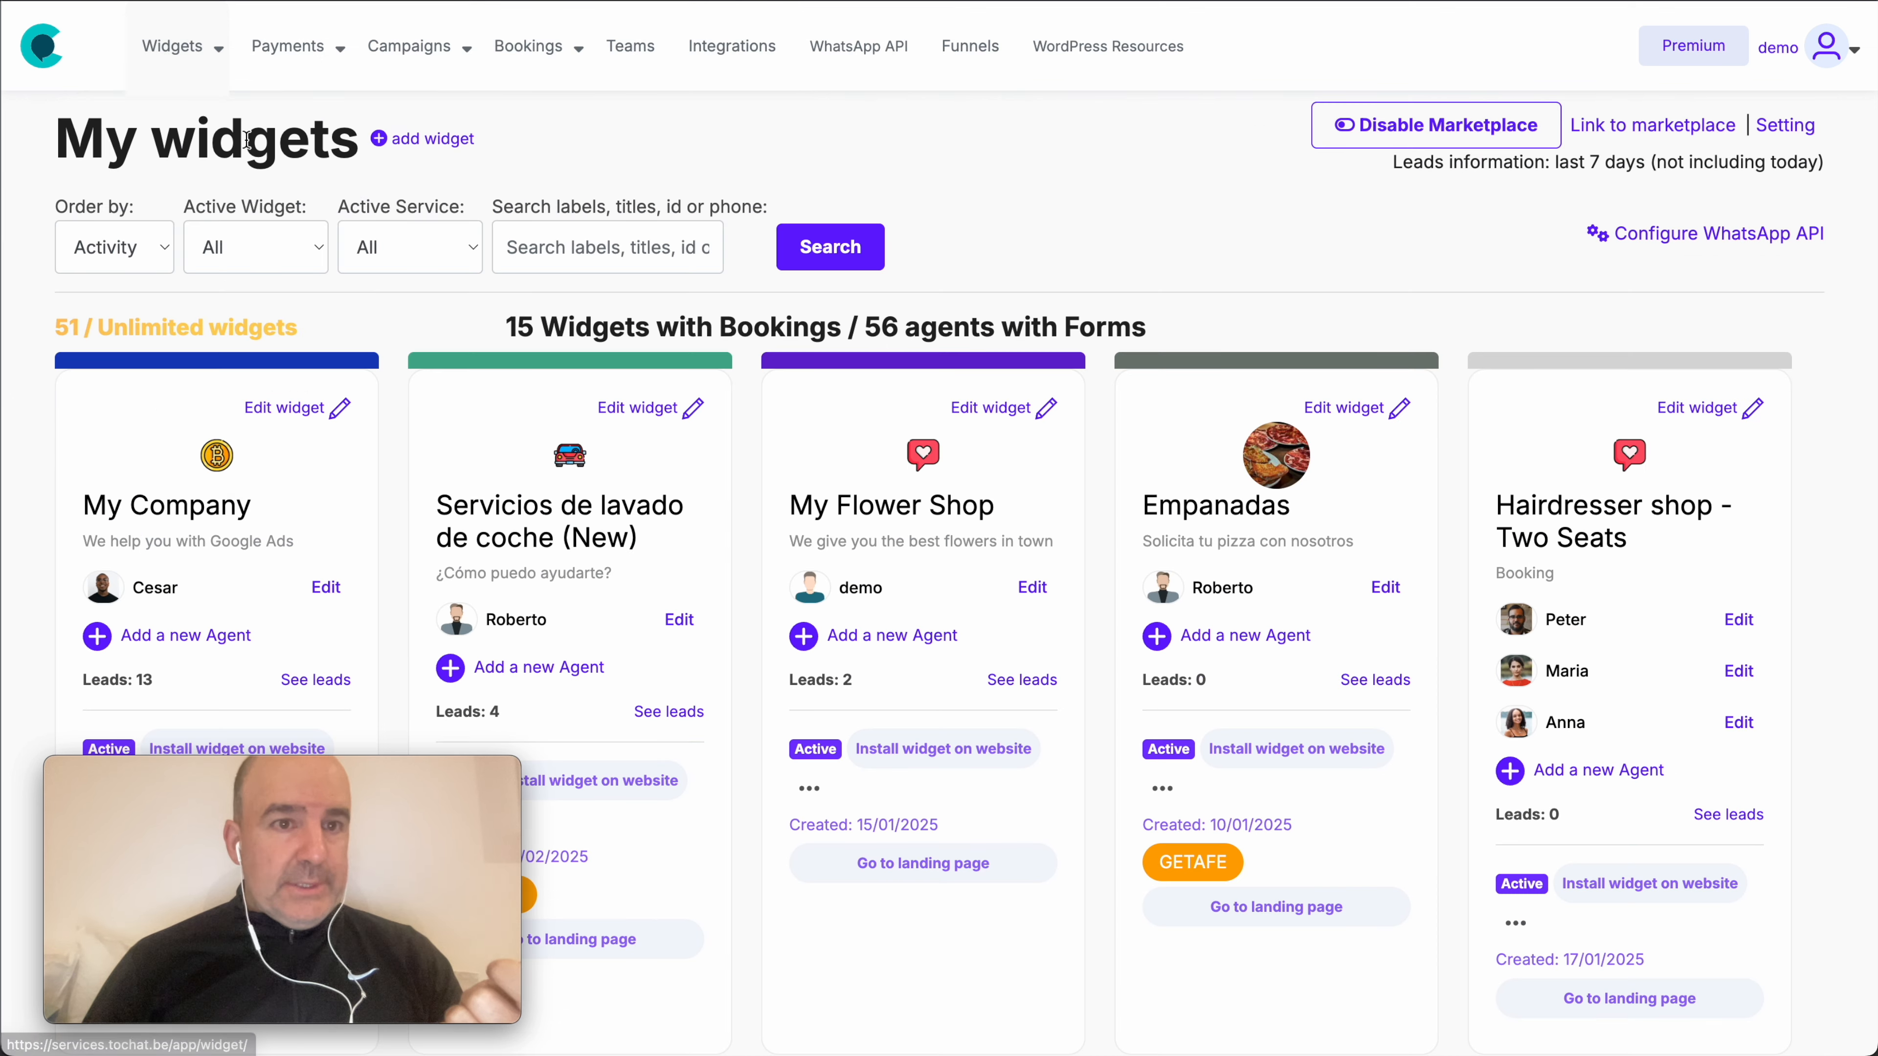